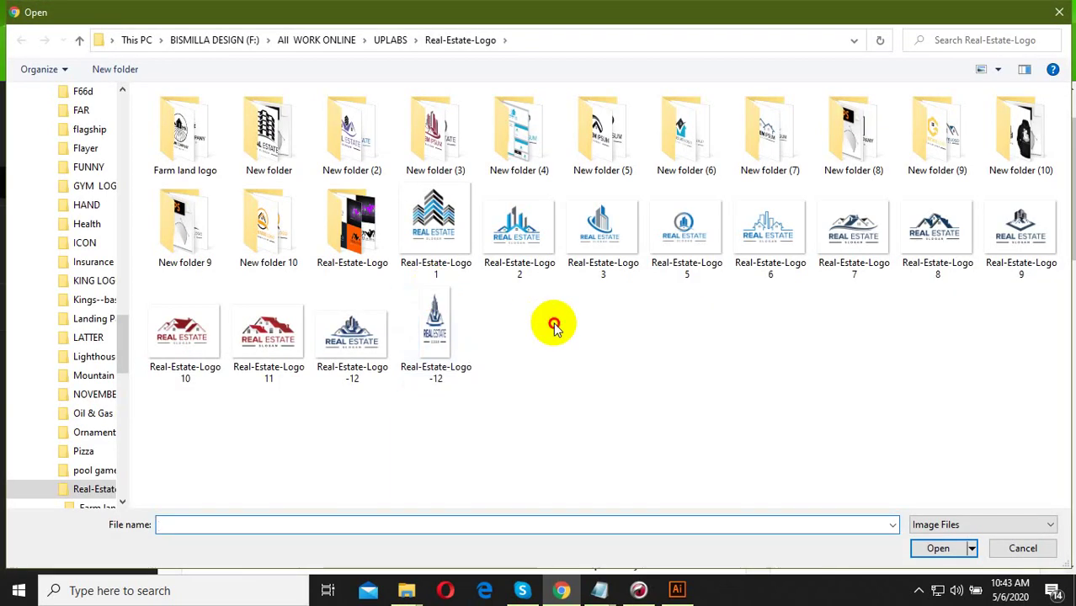
- Browse the file picker to the WEBSITE TEMPALTE folder inside All WORK ONLINE, UPLABS, Landing Page
{"action": "left_click", "coordinate": [335, 41]}
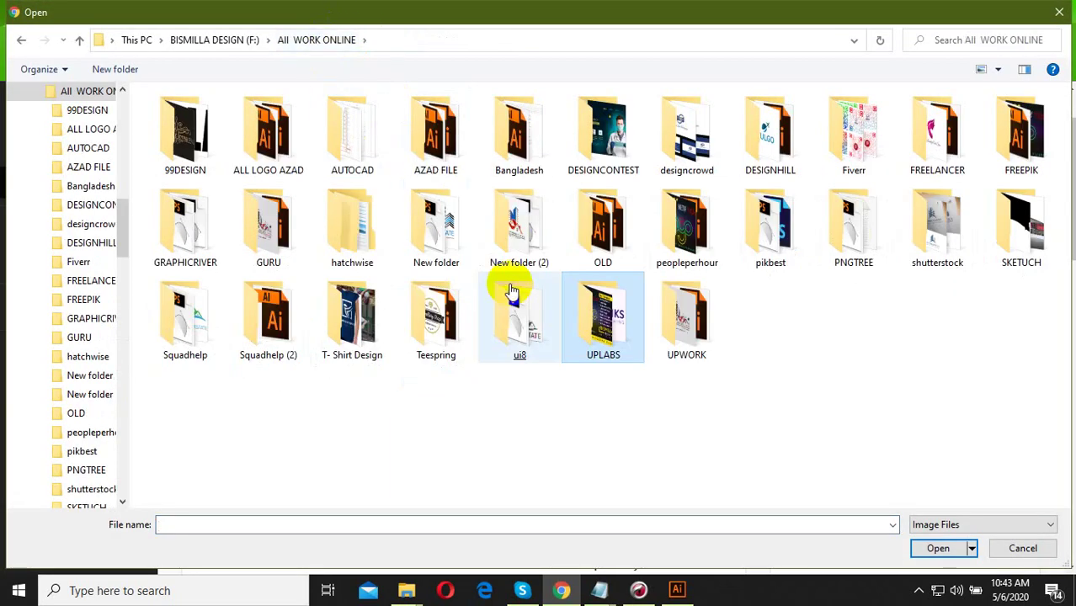
{"action": "left_click", "coordinate": [612, 323]}
{"action": "double_click", "coordinate": [612, 323]}
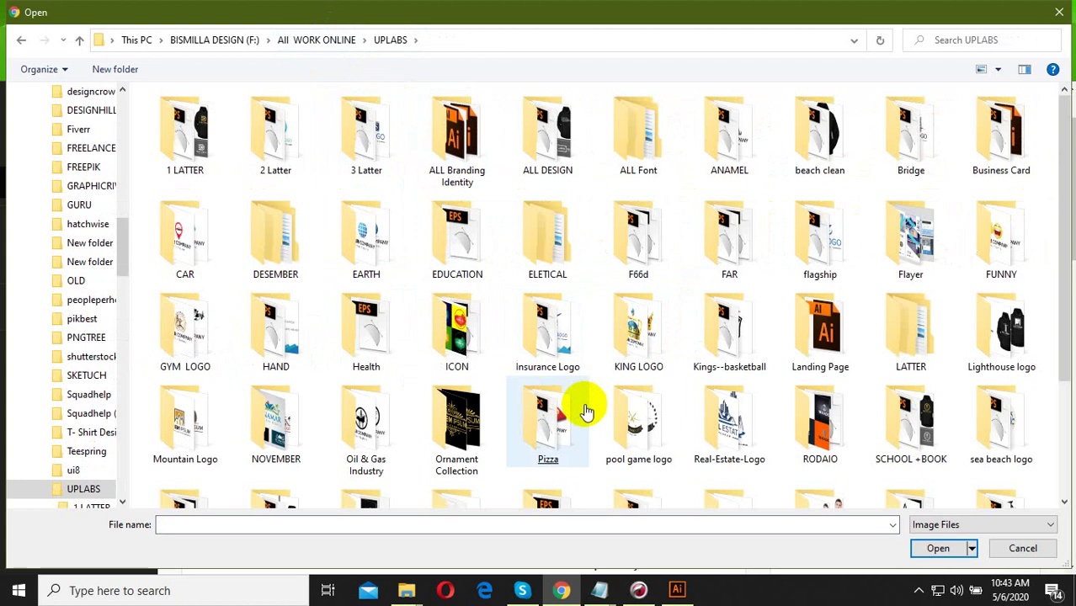
{"action": "double_click", "coordinate": [820, 332]}
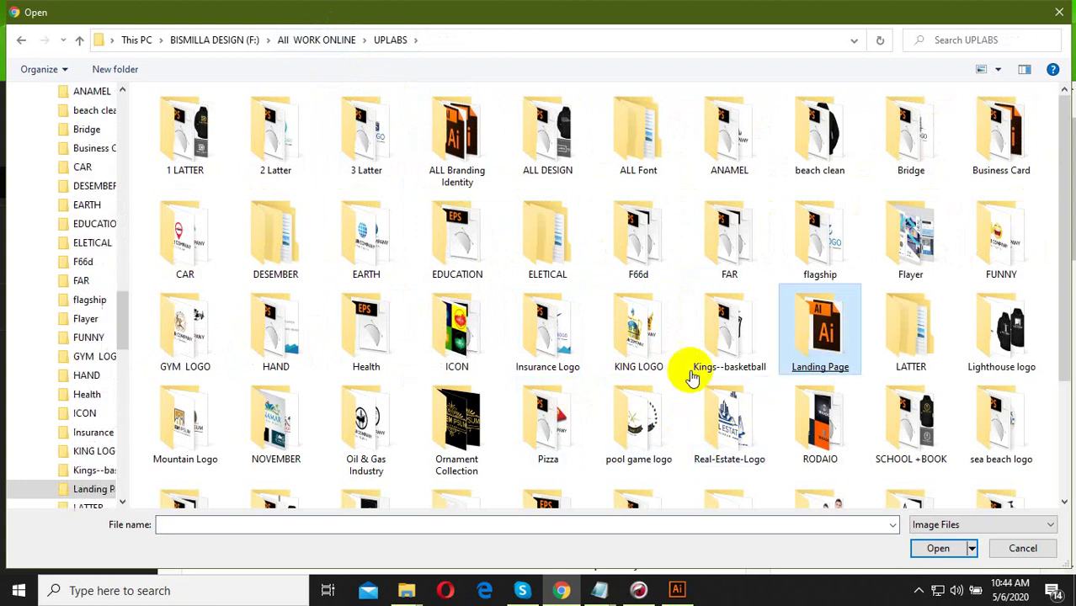
{"action": "left_click", "coordinate": [603, 269]}
{"action": "double_click", "coordinate": [603, 270]}
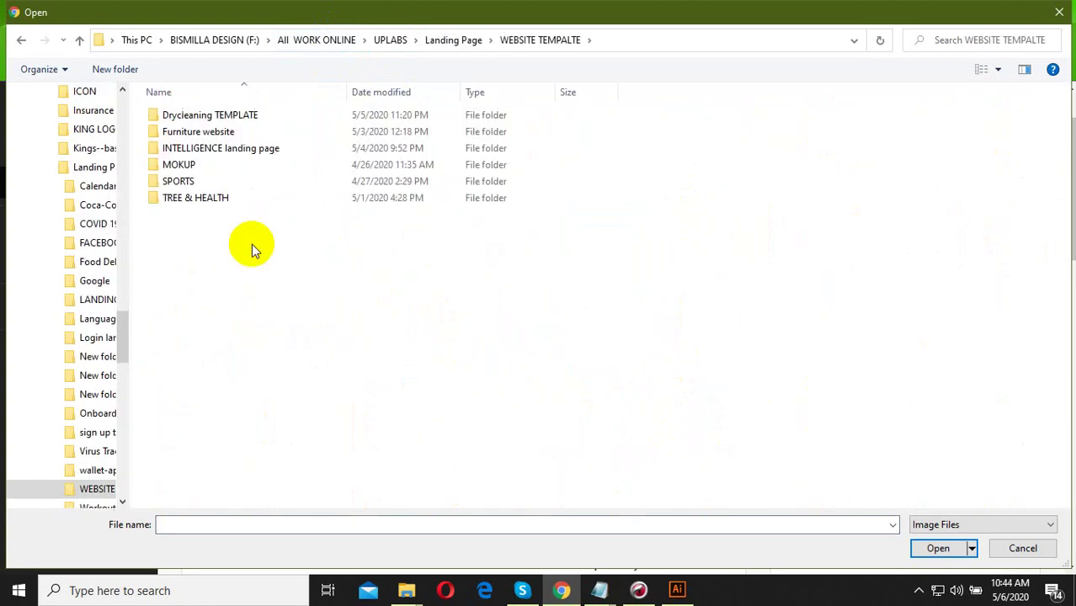
- Return to the Landing Page folder, check New folder (2), and open the Workout App folder
{"action": "left_click", "coordinate": [441, 44]}
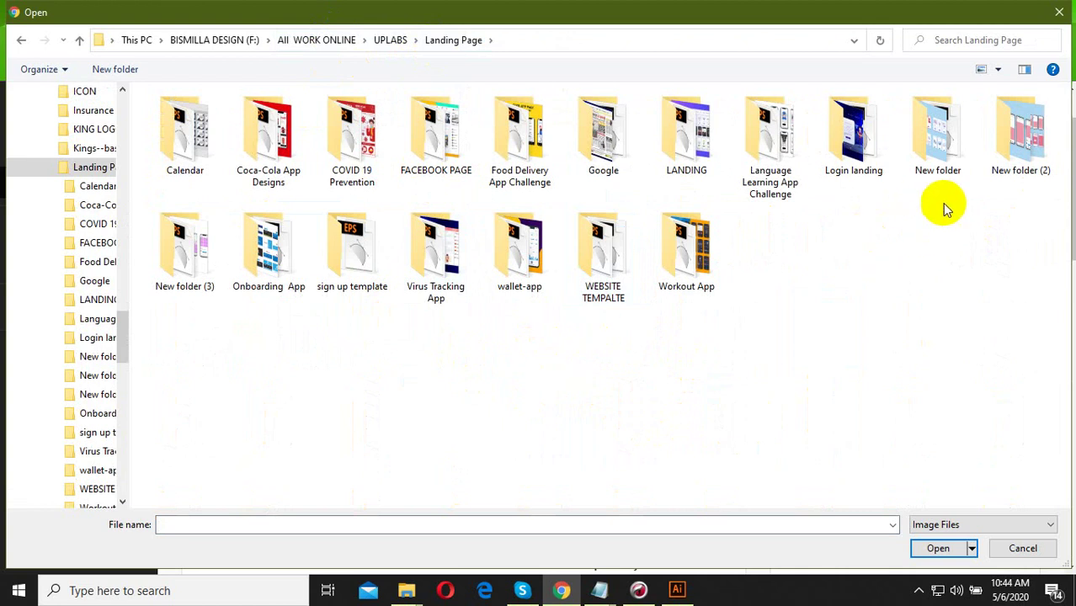
{"action": "double_click", "coordinate": [1010, 118]}
{"action": "left_click", "coordinate": [460, 43]}
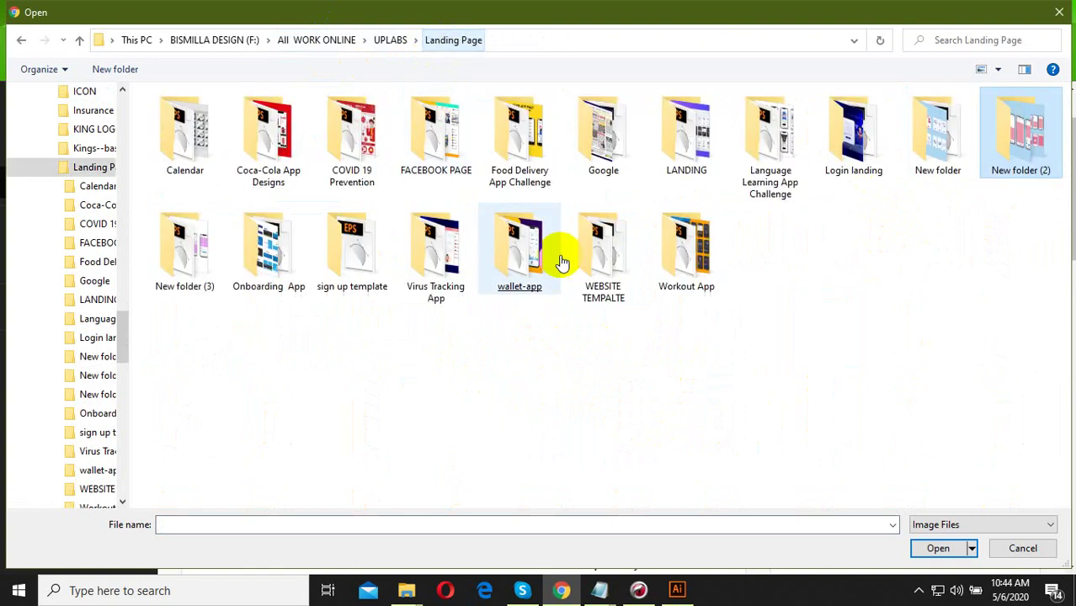
{"action": "double_click", "coordinate": [695, 266]}
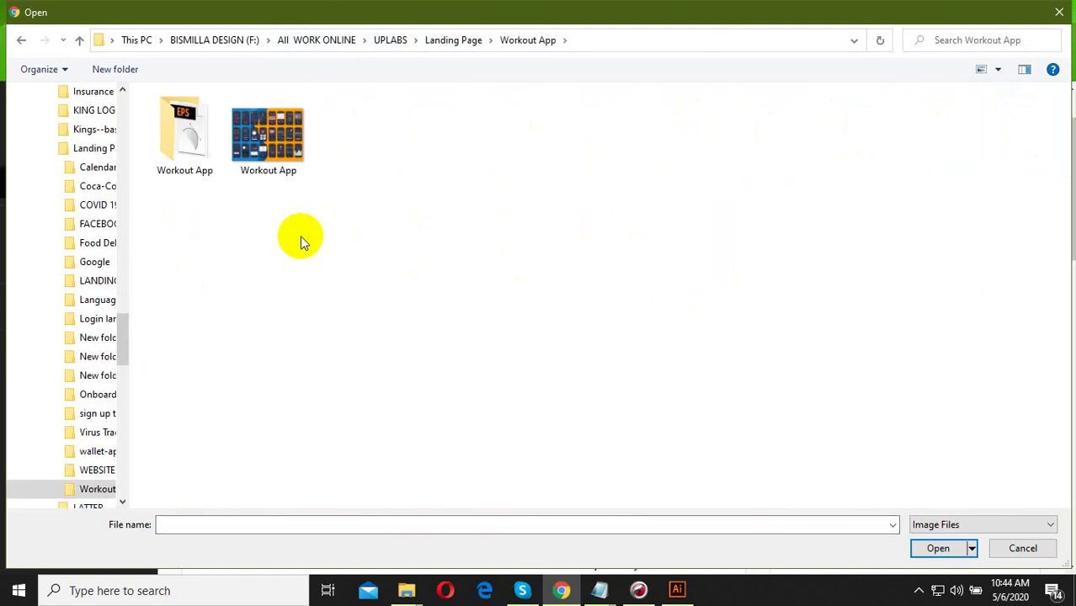
- List all file types in the Workout App folder and refresh the listing
{"action": "left_click", "coordinate": [294, 173]}
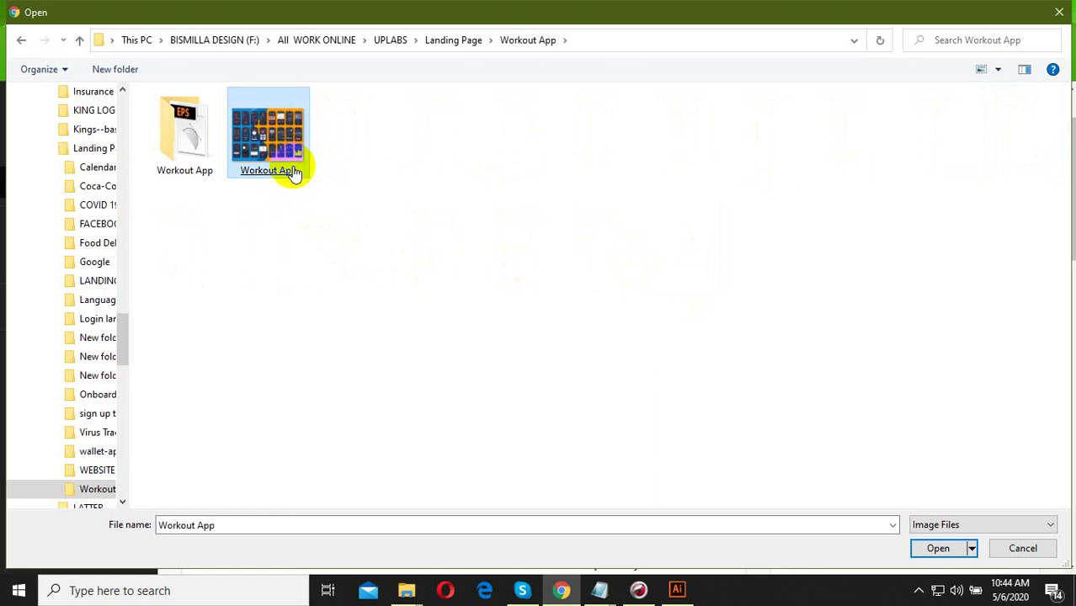
{"action": "right_click", "coordinate": [278, 156]}
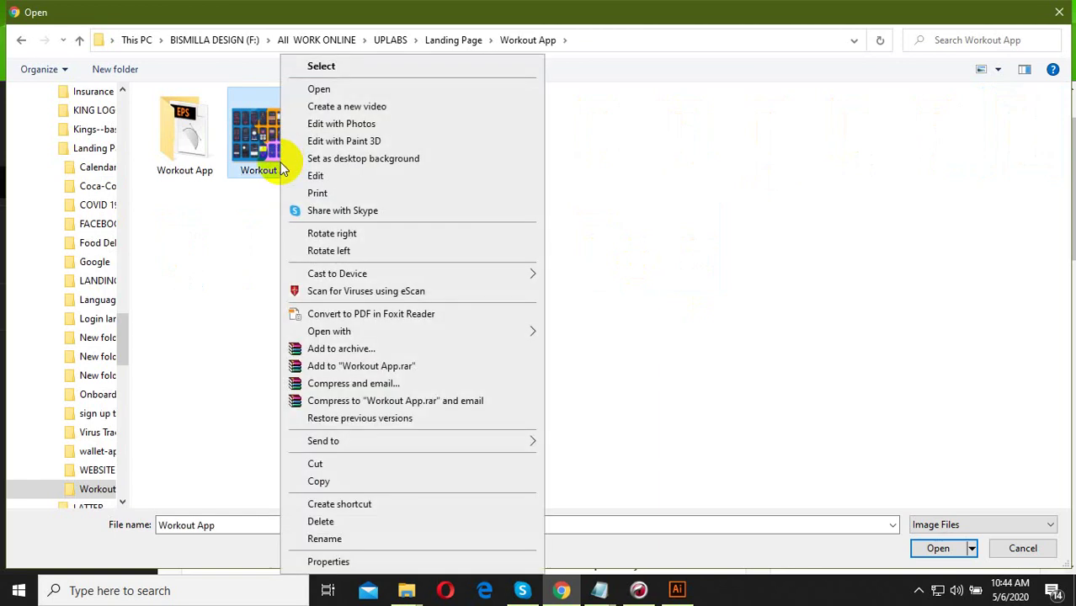
{"action": "left_click", "coordinate": [240, 240]}
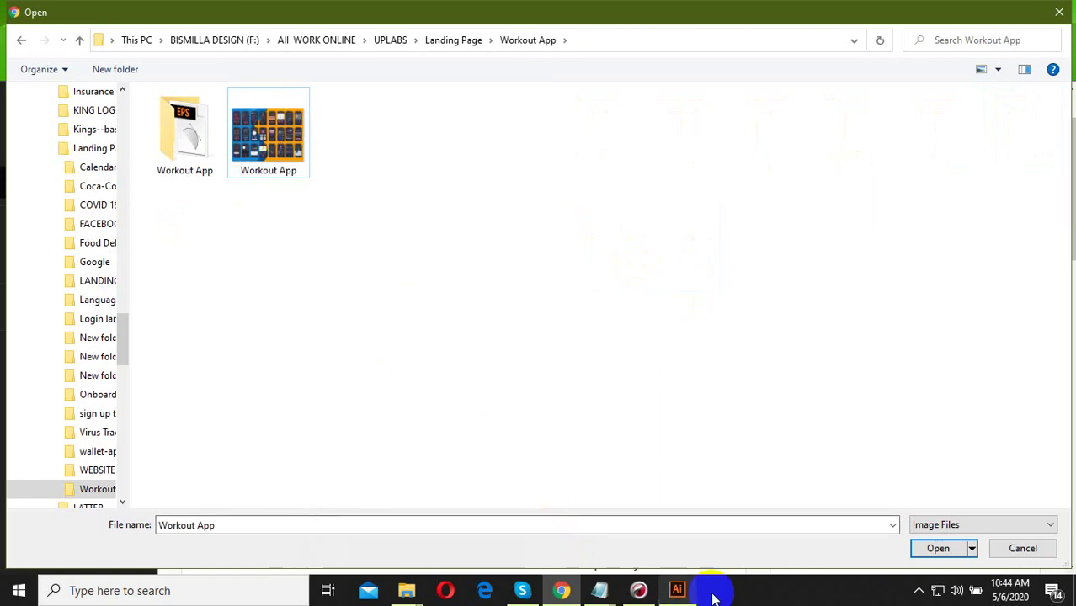
{"action": "left_click", "coordinate": [920, 592]}
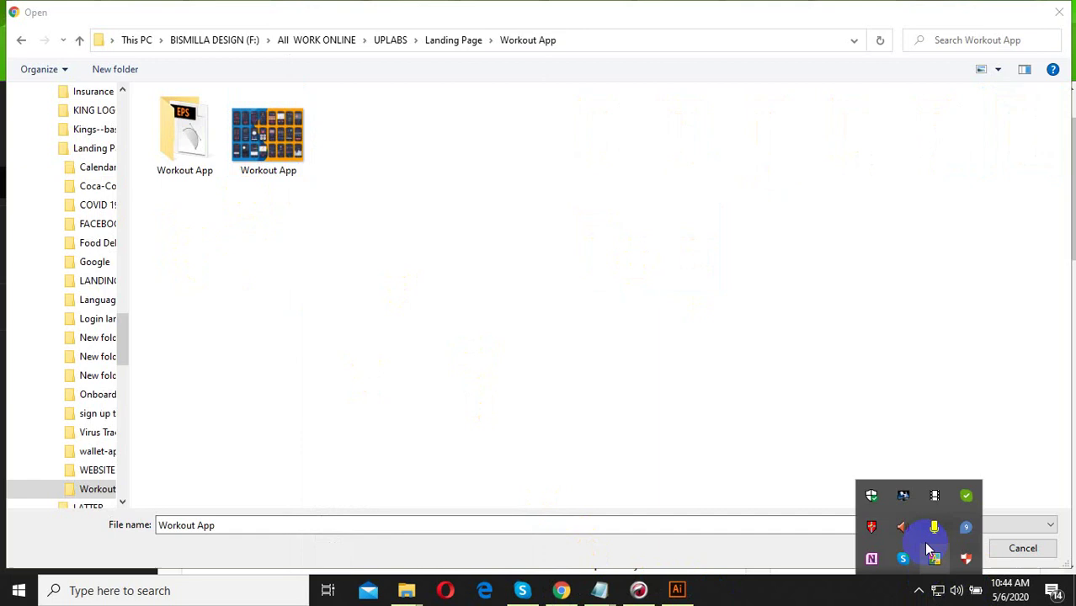
{"action": "left_click", "coordinate": [933, 499]}
{"action": "right_click", "coordinate": [373, 242]}
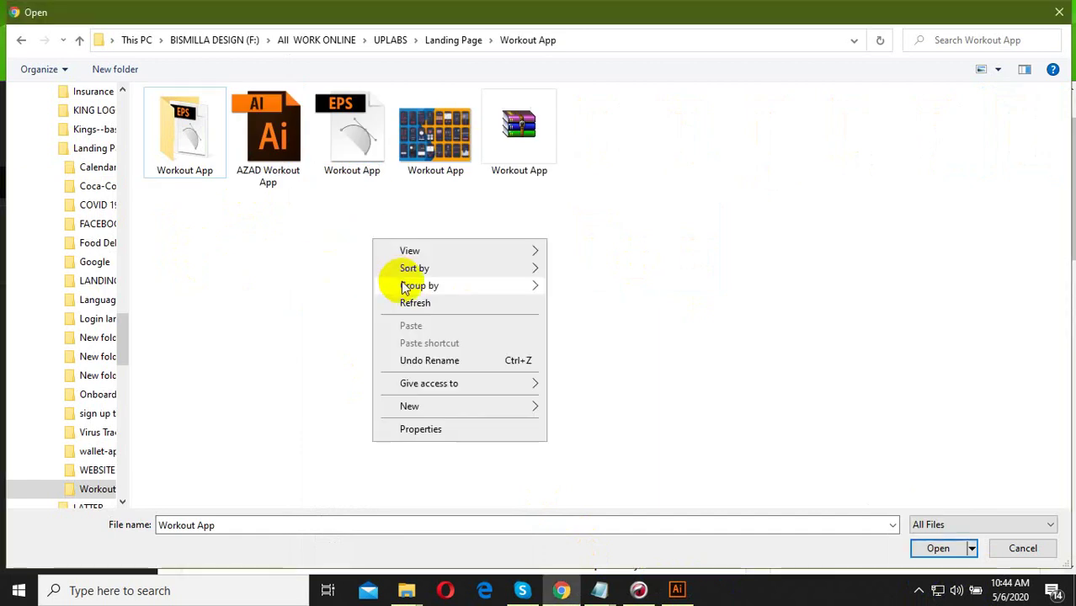
{"action": "left_click", "coordinate": [397, 301]}
- Open the Workout App EPS file in Illustrator and dismiss the missing-font dialogs
{"action": "right_click", "coordinate": [358, 135]}
{"action": "left_click", "coordinate": [388, 166]}
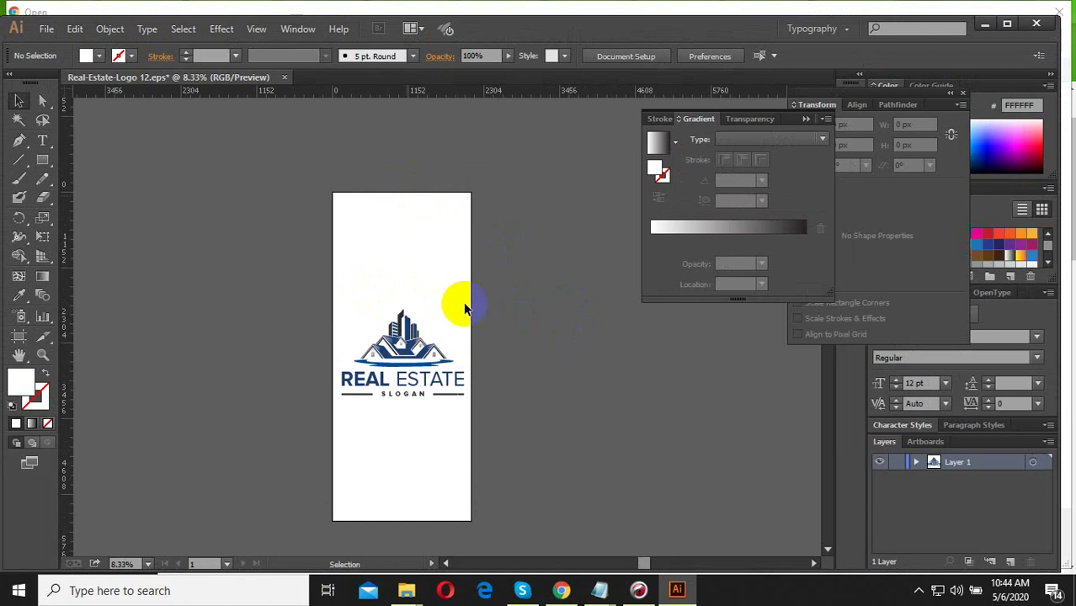
{"action": "scroll", "coordinate": [463, 308], "scroll_direction": "up", "scroll_amount": 5}
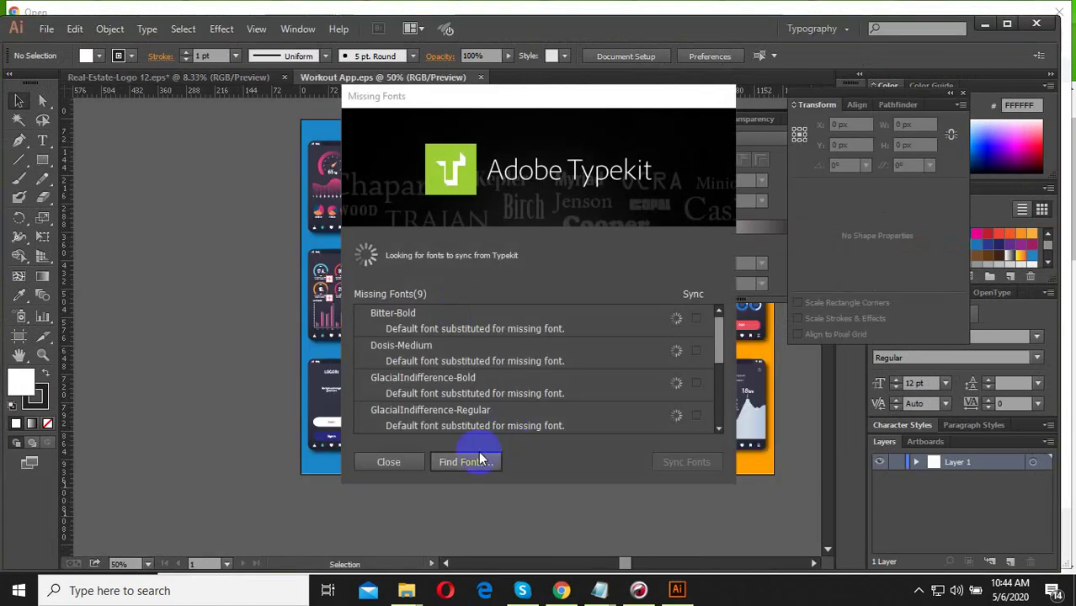
{"action": "left_click", "coordinate": [459, 459]}
{"action": "left_click", "coordinate": [660, 450]}
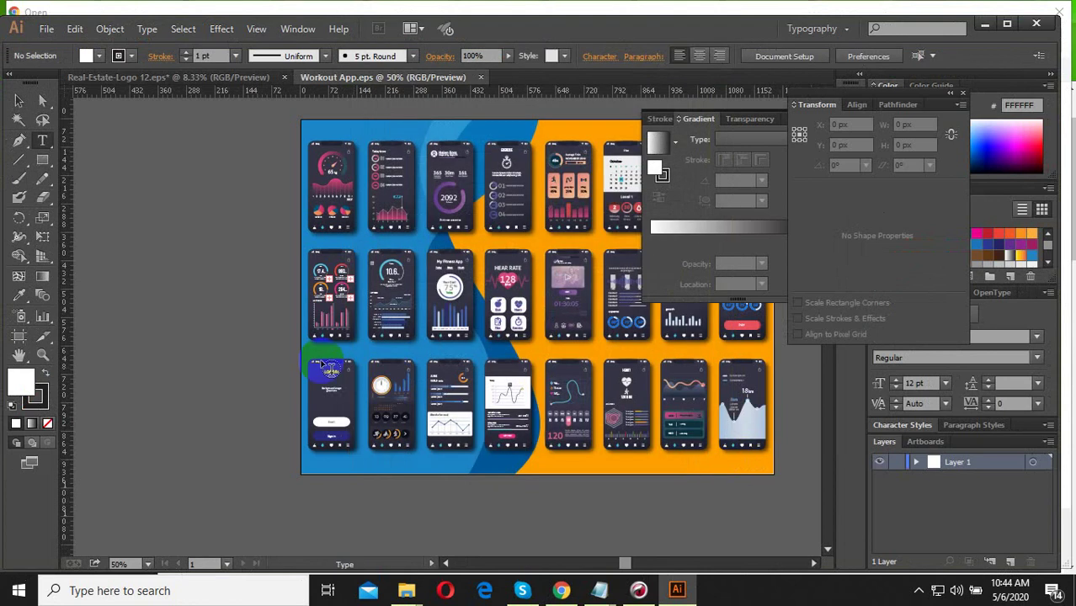
- Try a lasso selection on the workout app artwork, select all of its objects, and clear the selection
{"action": "scroll", "coordinate": [354, 350], "scroll_direction": "down", "scroll_amount": 2}
{"action": "left_click", "coordinate": [18, 100]}
{"action": "left_click", "coordinate": [43, 120]}
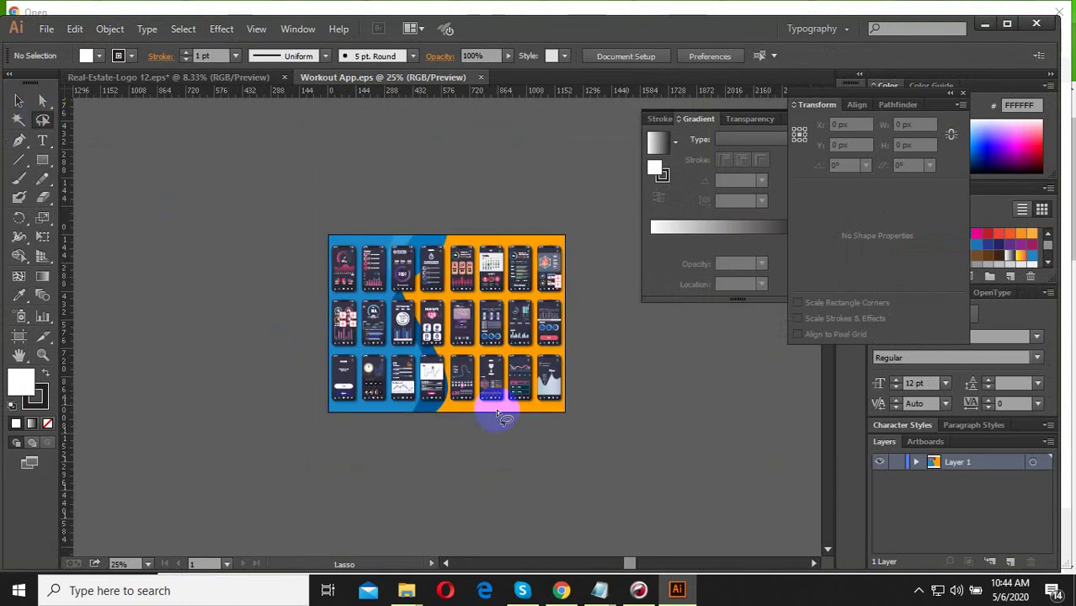
{"action": "left_click_drag", "start_coordinate": [224, 141], "coordinate": [238, 159]}
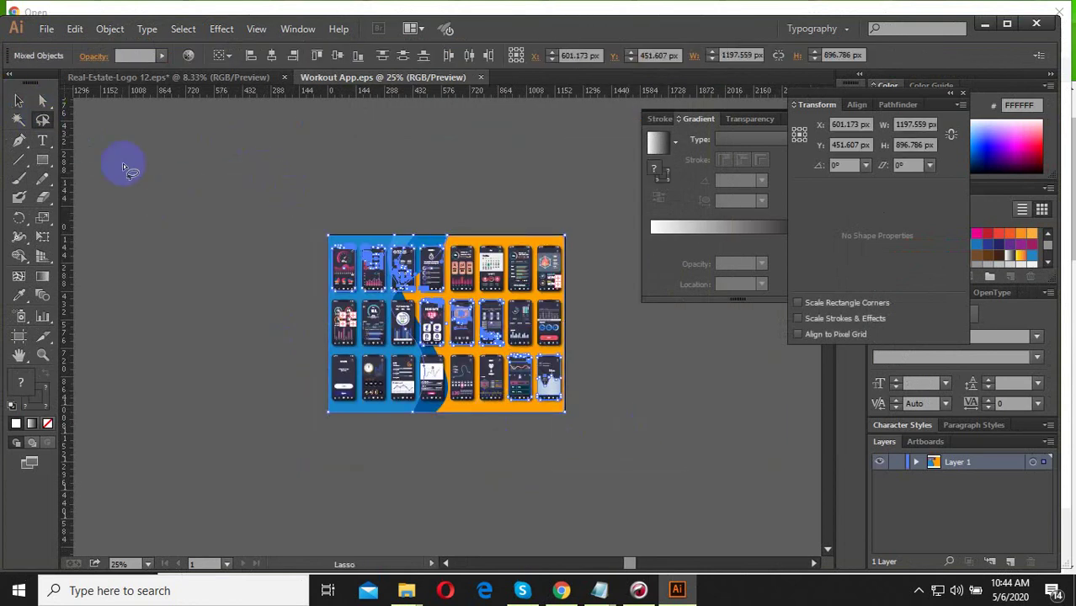
{"action": "left_click", "coordinate": [230, 187]}
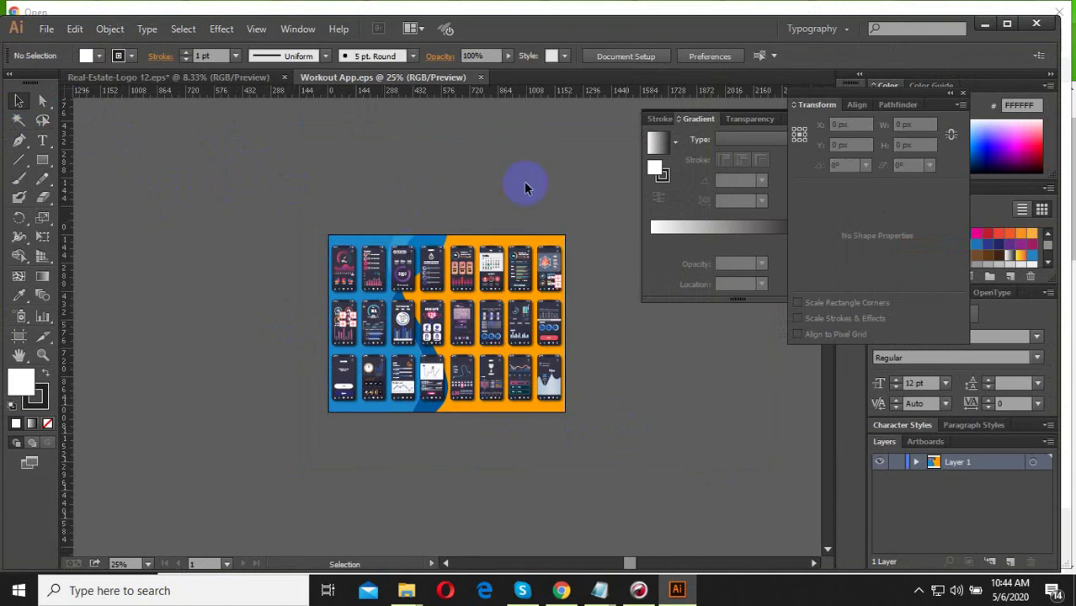
{"action": "key", "text": "a"}
{"action": "key", "text": "ctrl+a"}
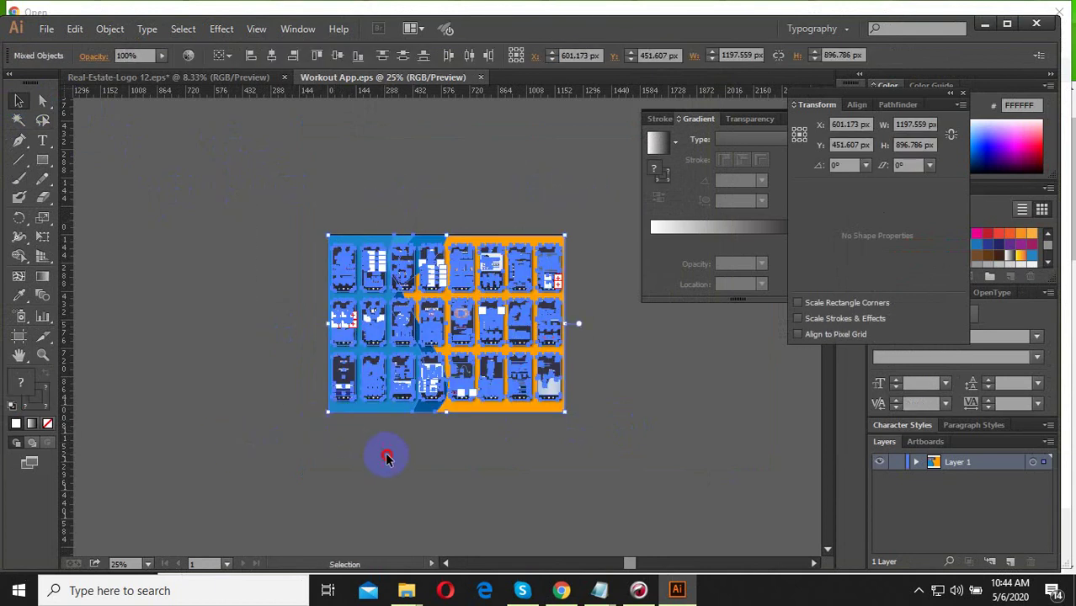
{"action": "left_click", "coordinate": [387, 457]}
- Switch back to Chrome's file picker, select the Workout App image, and cancel the file selection
{"action": "mouse_move", "coordinate": [407, 590]}
{"action": "mouse_move", "coordinate": [494, 523]}
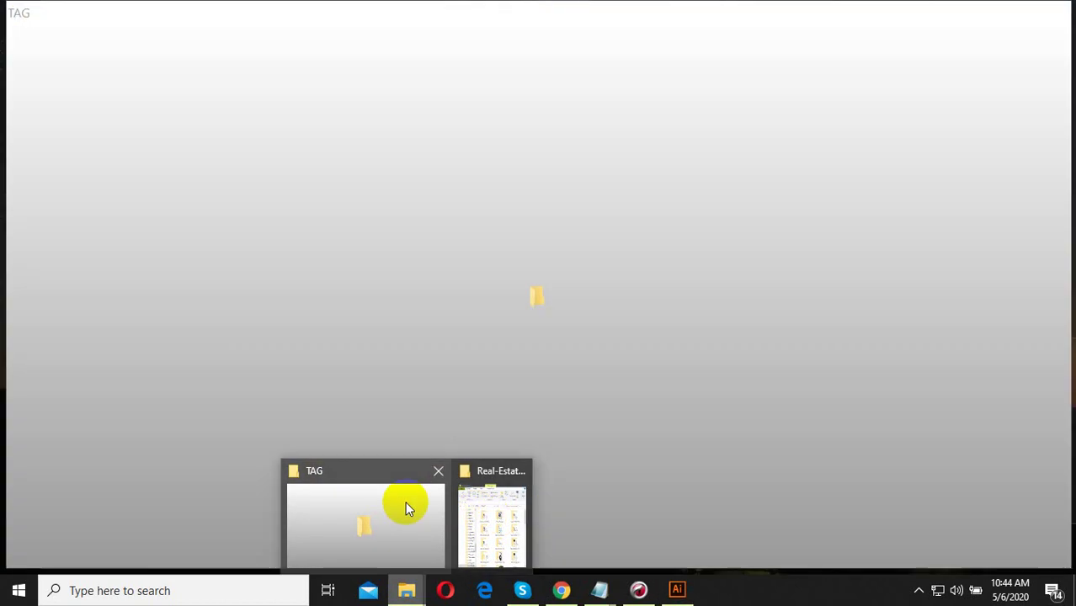
{"action": "left_click", "coordinate": [406, 504]}
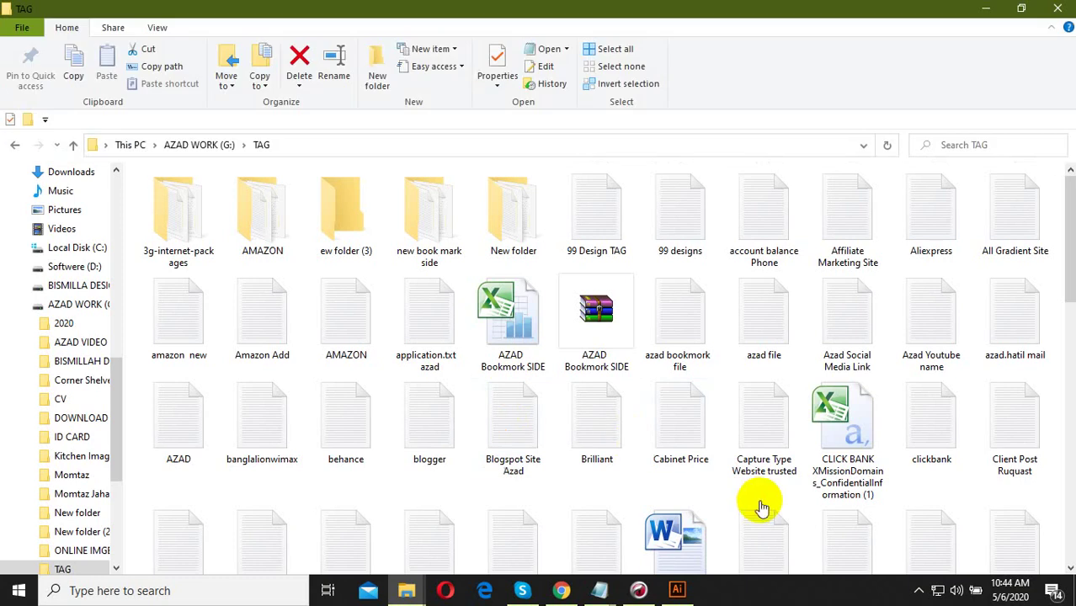
{"action": "left_click", "coordinate": [561, 590]}
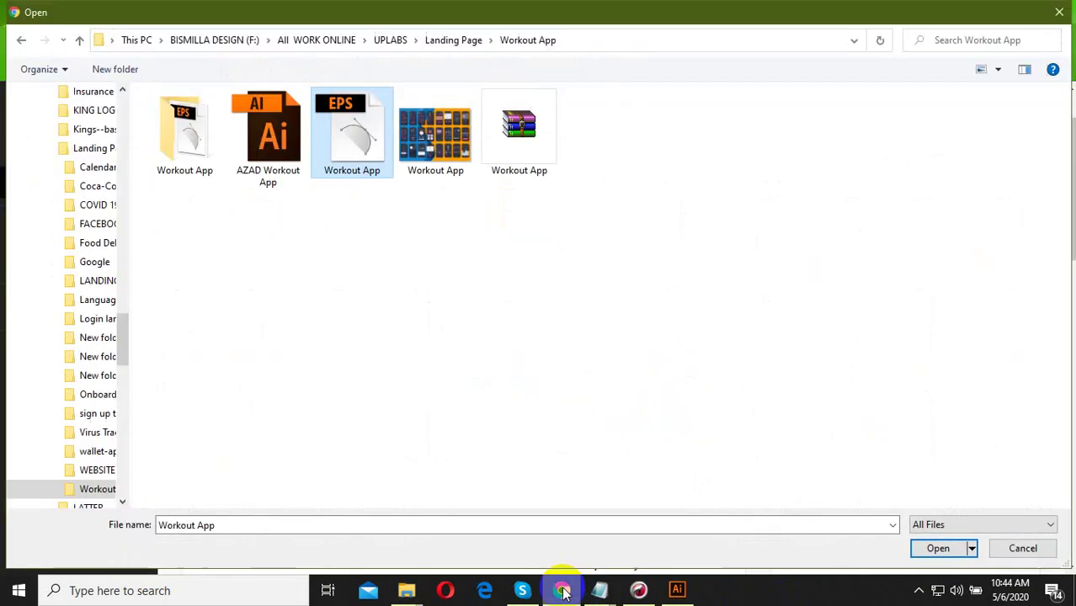
{"action": "left_click", "coordinate": [434, 139]}
{"action": "right_click", "coordinate": [455, 143]}
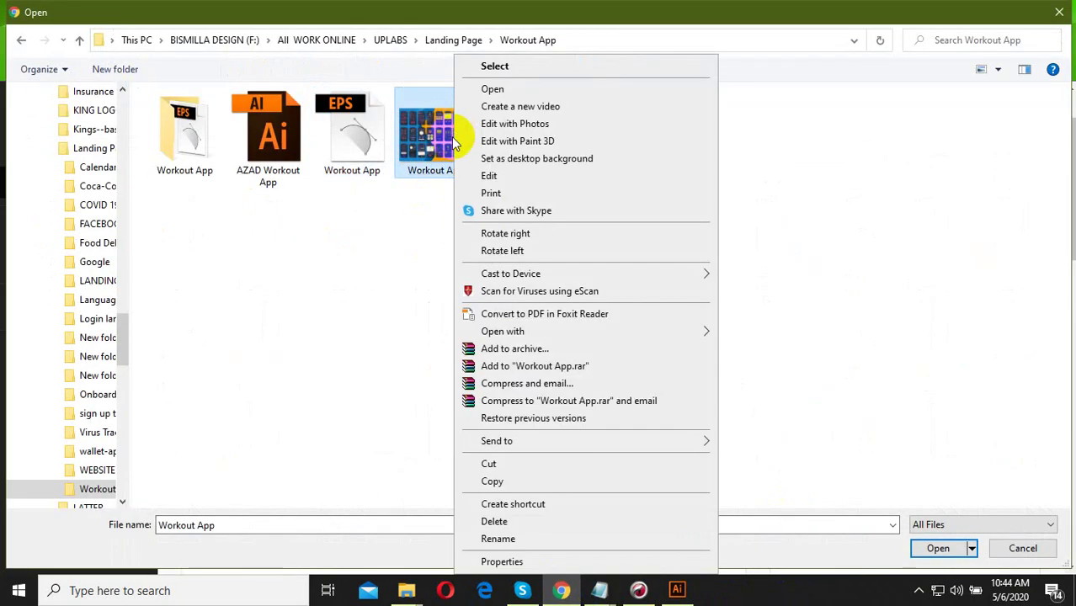
{"action": "left_click", "coordinate": [413, 231]}
{"action": "left_click", "coordinate": [1002, 548]}
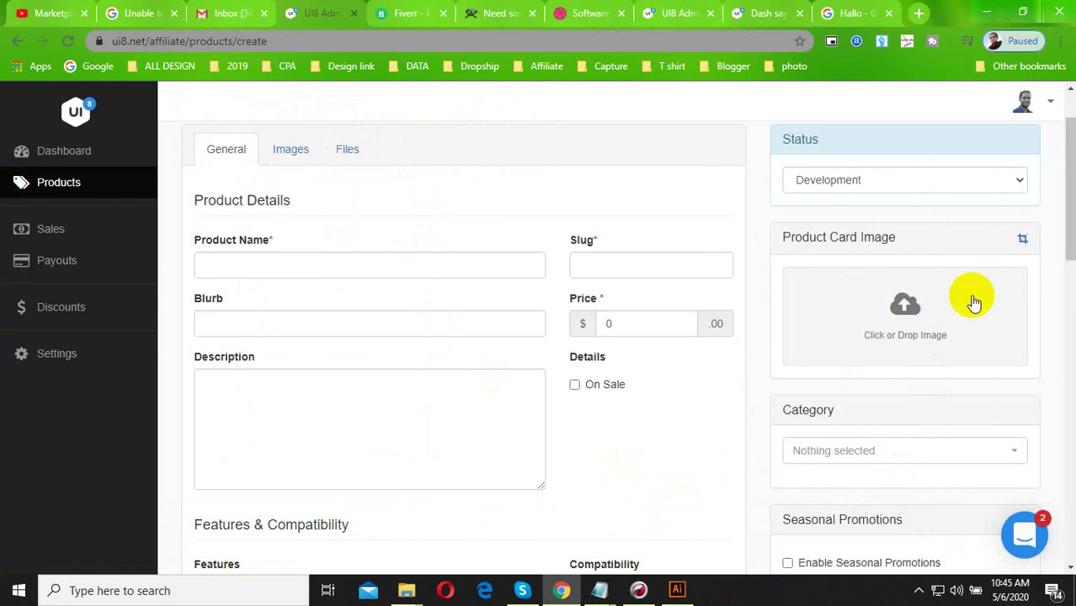
- Check the required Product Card Image size, reopen its file picker, and browse to the UPLABS, Landing Page, Workout App folder
{"action": "left_click", "coordinate": [1023, 239]}
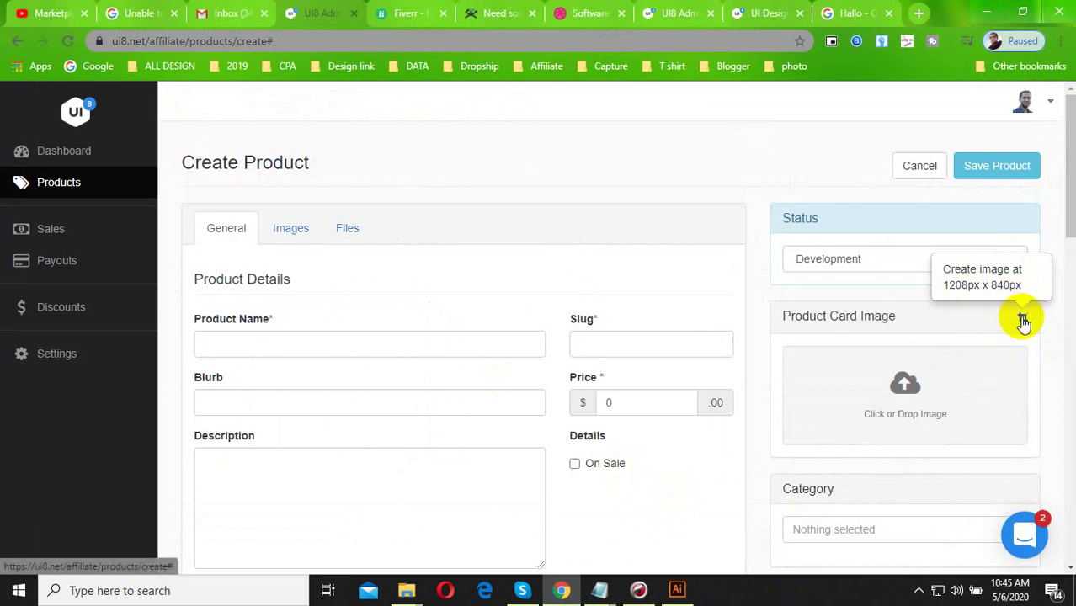
{"action": "left_click", "coordinate": [925, 374]}
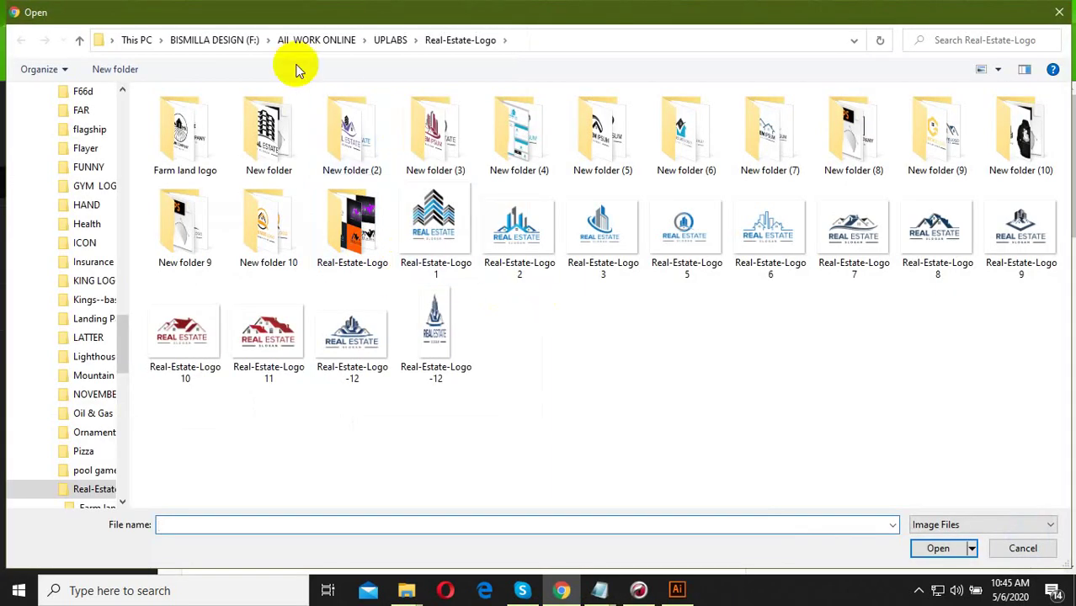
{"action": "left_click", "coordinate": [248, 40]}
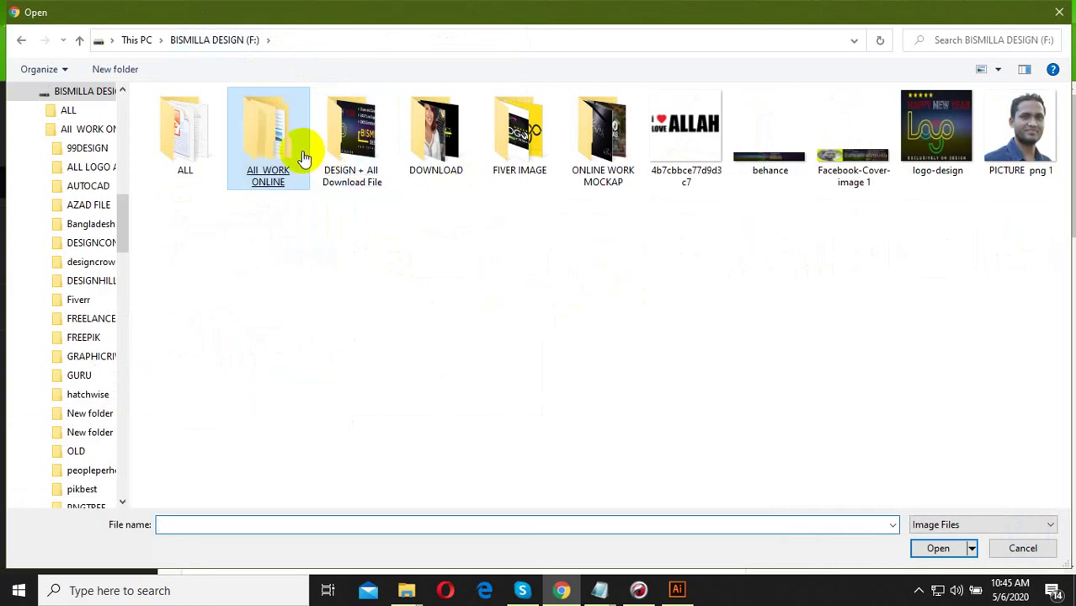
{"action": "double_click", "coordinate": [304, 158]}
{"action": "double_click", "coordinate": [623, 310]}
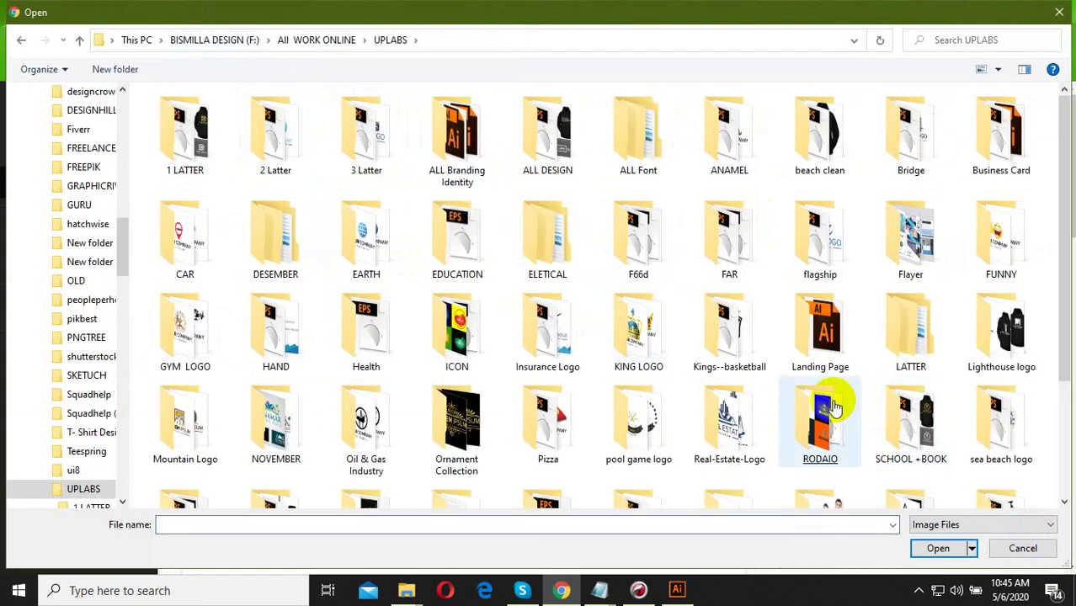
{"action": "double_click", "coordinate": [821, 333]}
{"action": "double_click", "coordinate": [673, 264]}
- Open the Workout App image for editing in Paint
{"action": "left_click", "coordinate": [278, 127]}
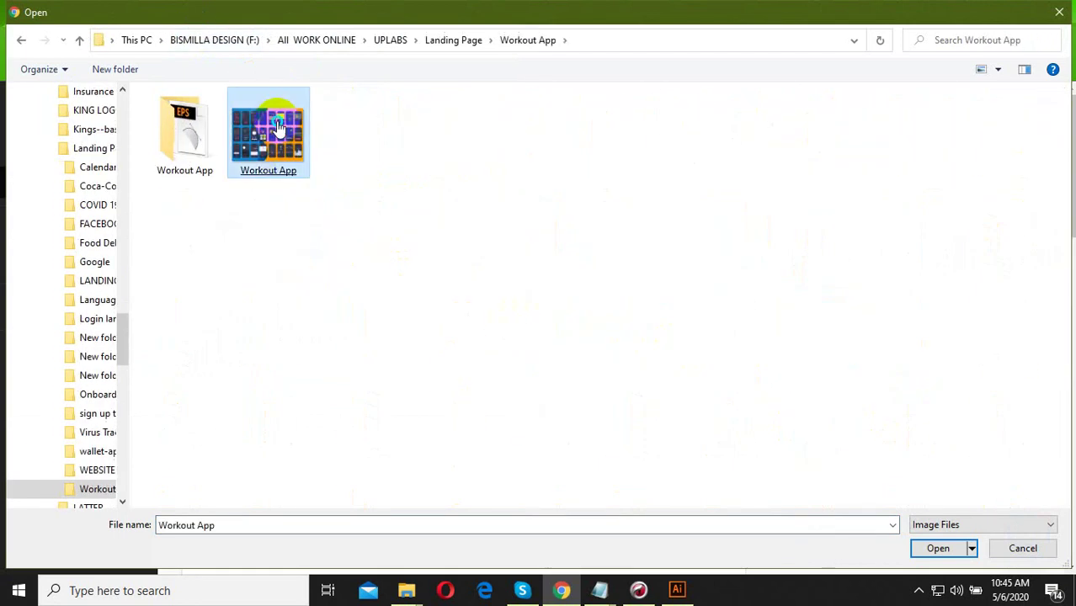
{"action": "right_click", "coordinate": [278, 127]}
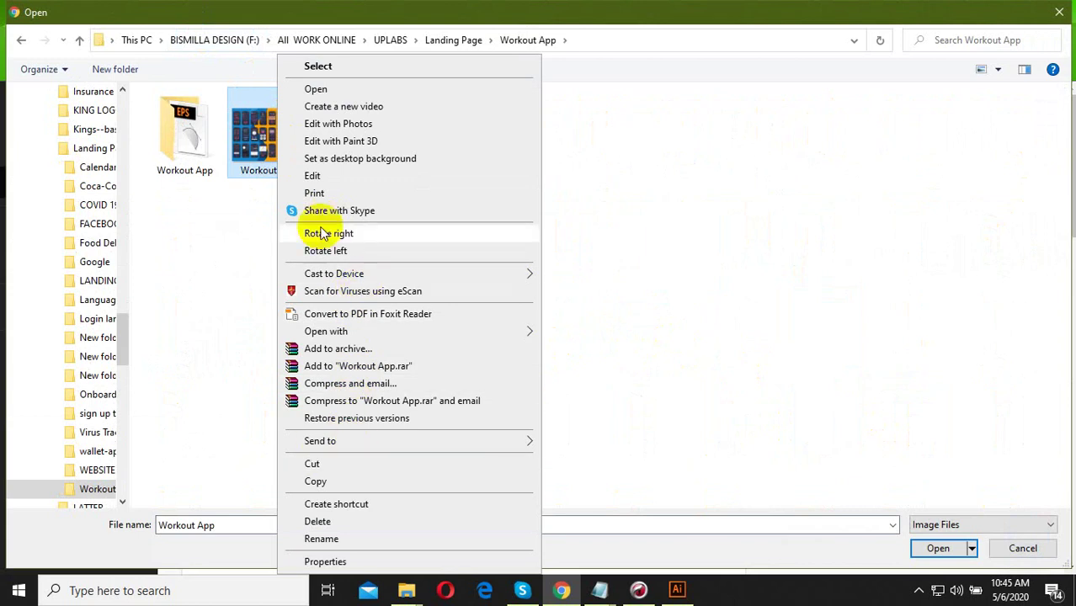
{"action": "left_click", "coordinate": [319, 175]}
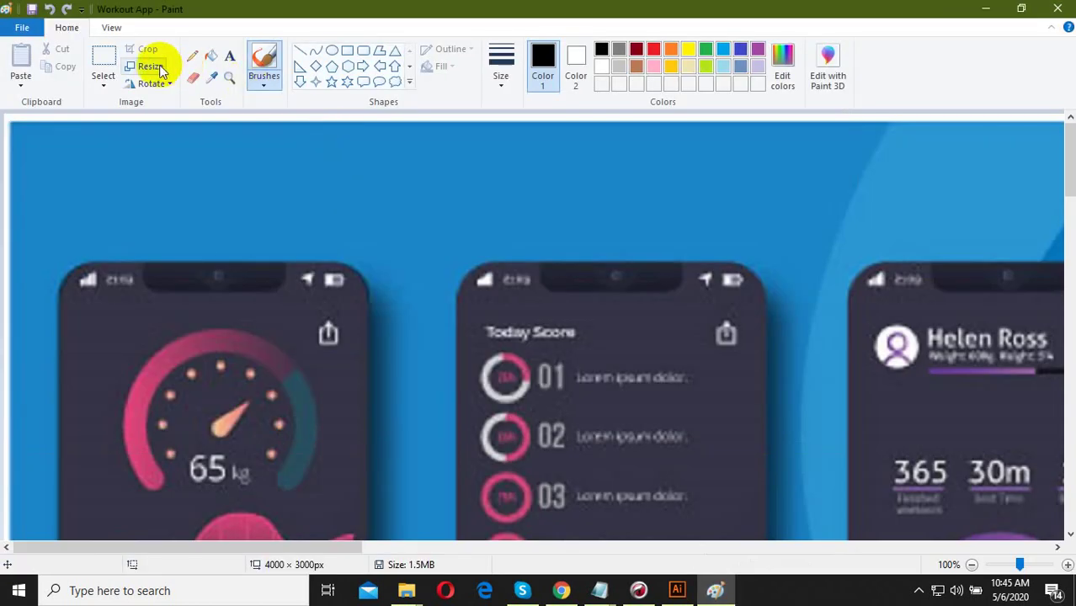
- Resize the Workout App image in pixels with the aspect ratio unlocked, using a new width and a height of 840 pixels
{"action": "left_click", "coordinate": [151, 66]}
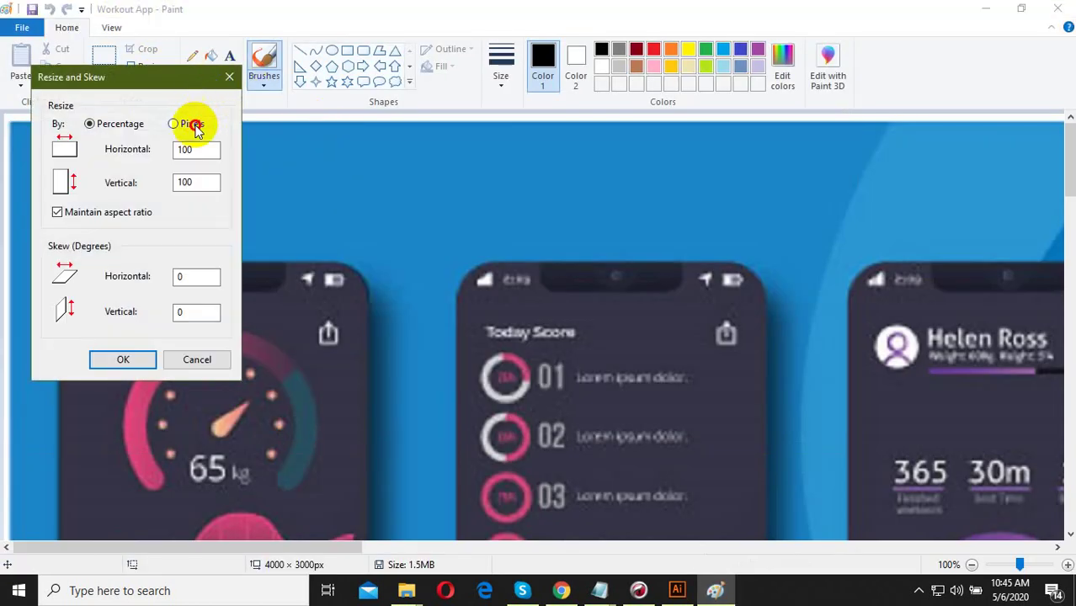
{"action": "left_click", "coordinate": [91, 211]}
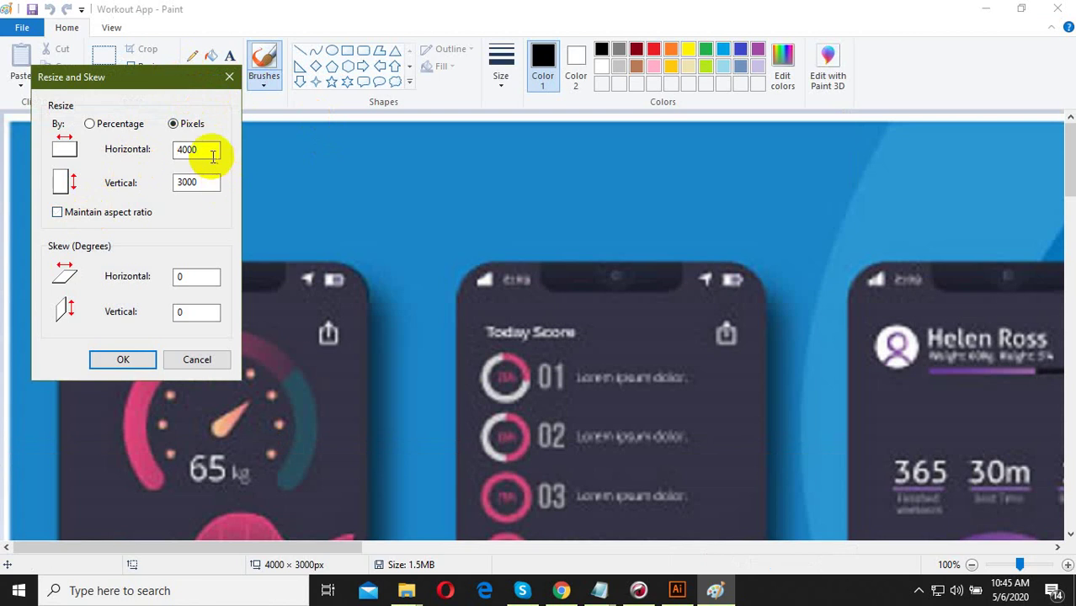
{"action": "left_click_drag", "start_coordinate": [211, 152], "coordinate": [163, 151]}
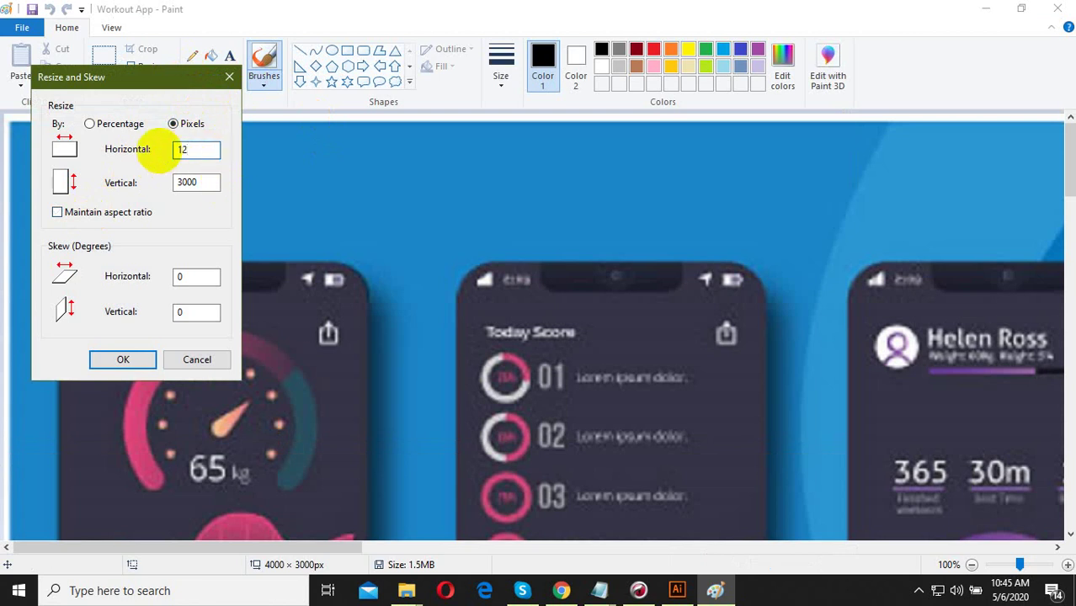
{"action": "left_click", "coordinate": [115, 211]}
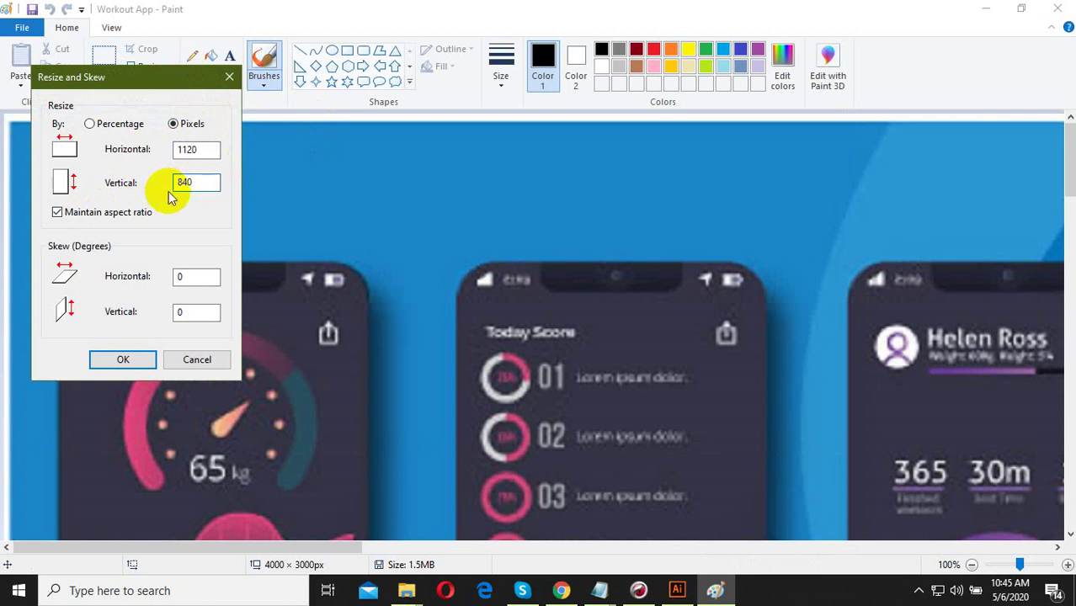
{"action": "left_click", "coordinate": [93, 212]}
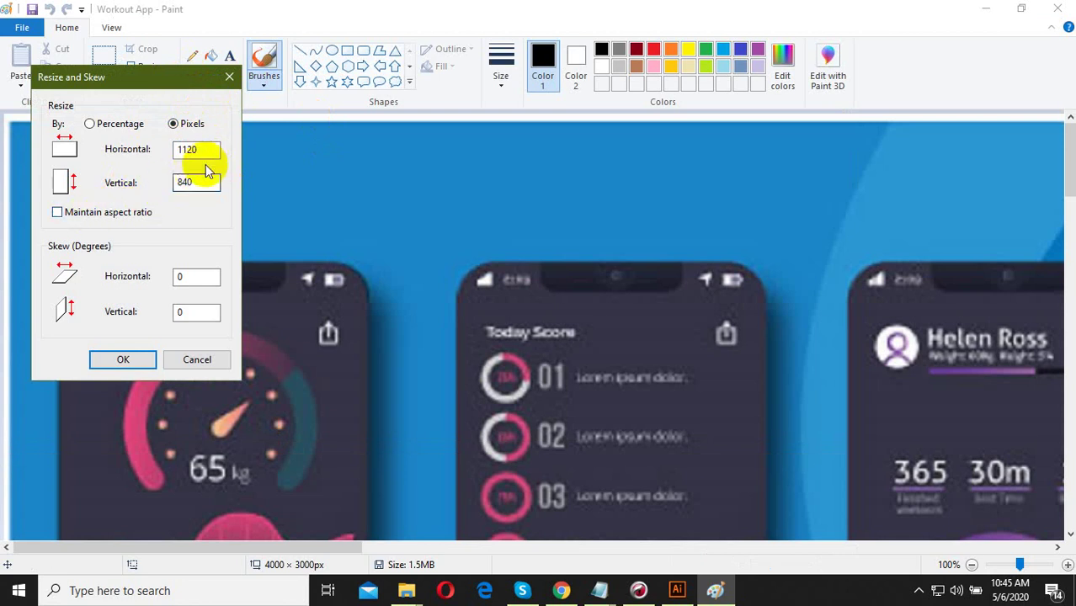
{"action": "left_click_drag", "start_coordinate": [211, 152], "coordinate": [171, 157]}
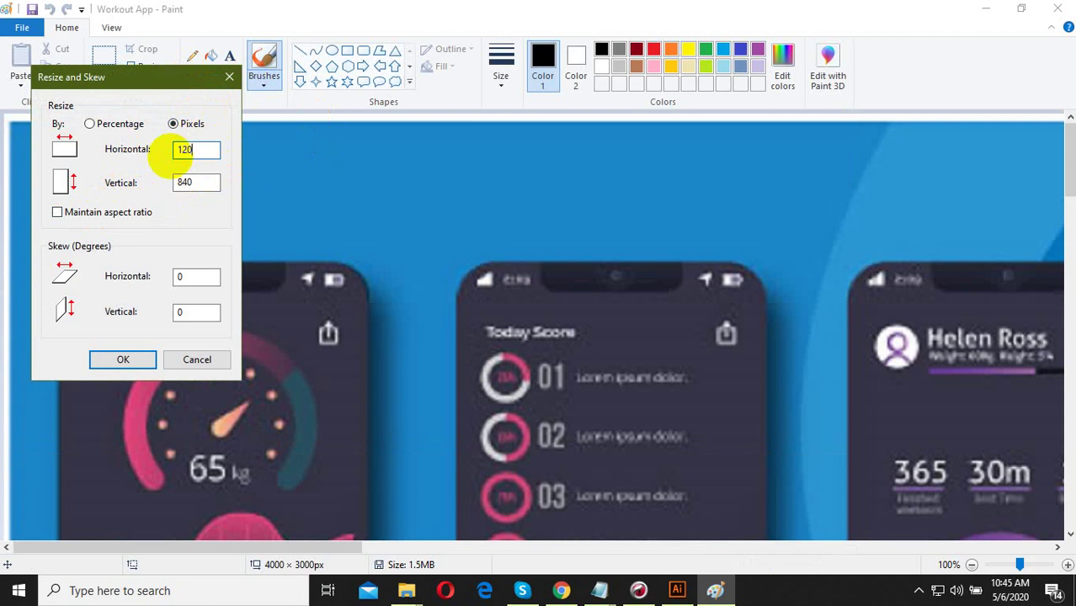
{"action": "left_click", "coordinate": [120, 357]}
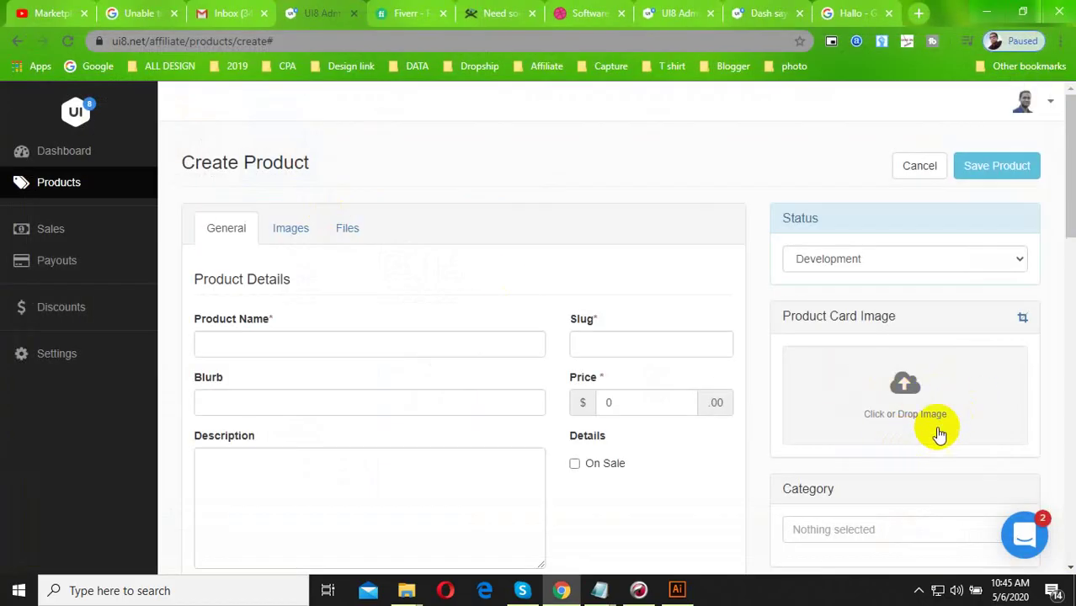
- Copy the Workout App image's file name from the Hero Image file picker and close the picker without choosing a file
{"action": "scroll", "coordinate": [940, 434], "scroll_direction": "down", "scroll_amount": 1}
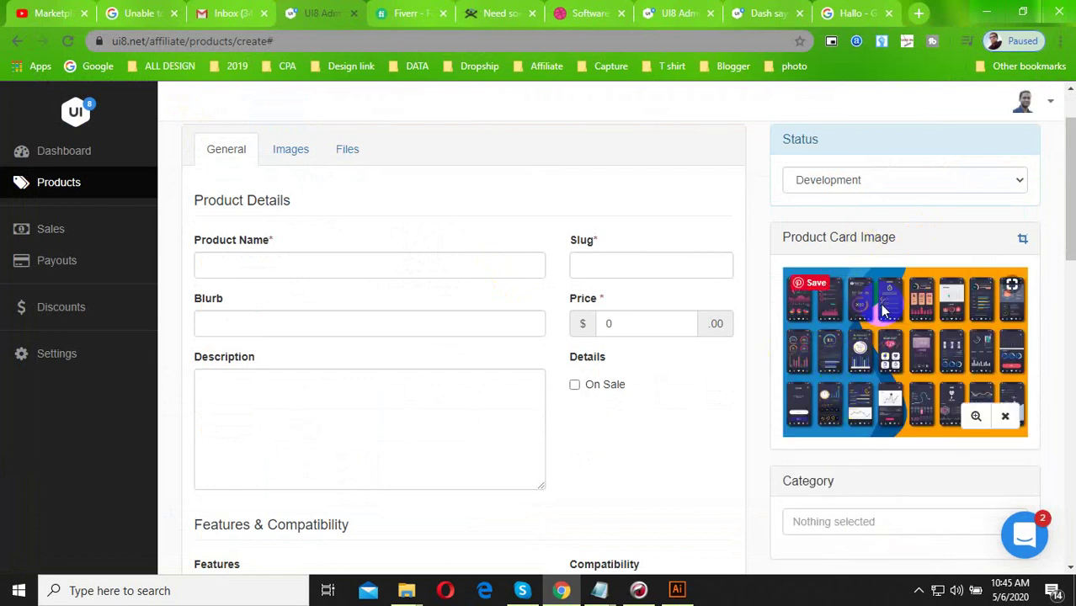
{"action": "left_click", "coordinate": [291, 149]}
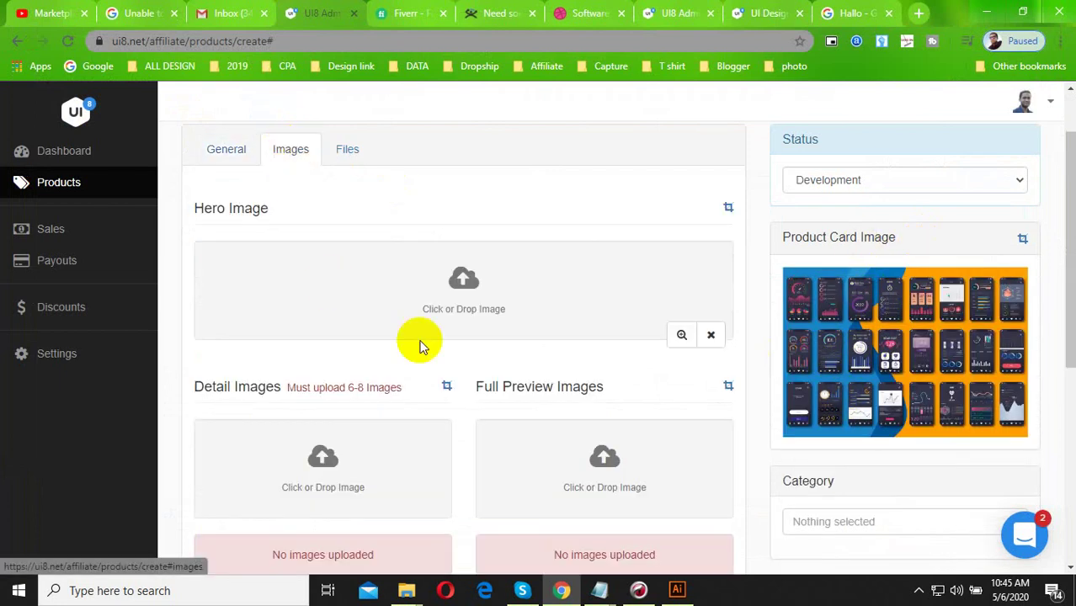
{"action": "left_click", "coordinate": [451, 278]}
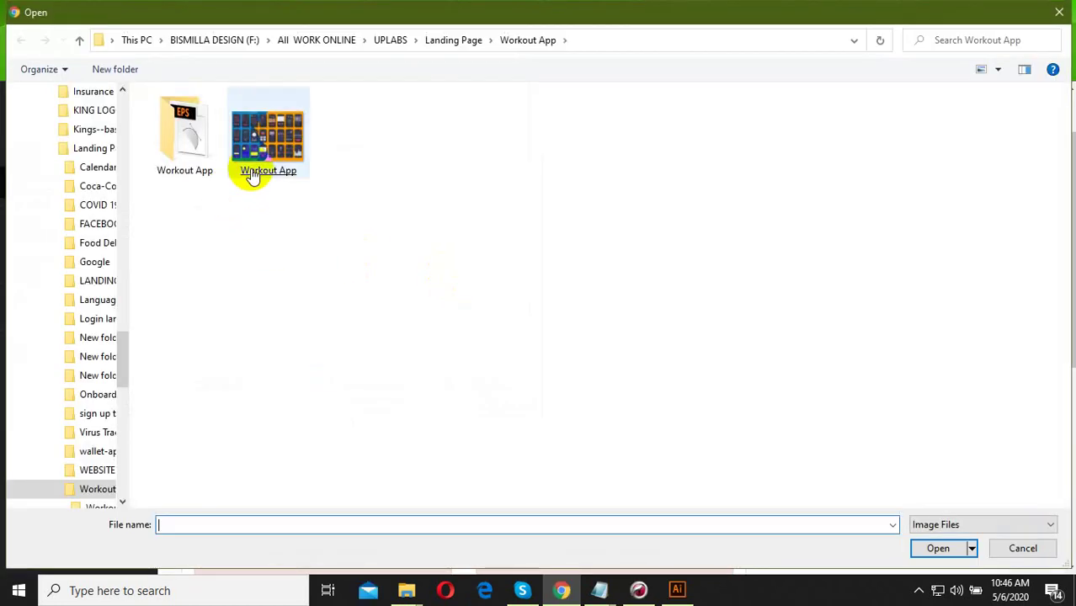
{"action": "left_click", "coordinate": [253, 174]}
{"action": "right_click", "coordinate": [268, 195]}
{"action": "left_click", "coordinate": [307, 537]}
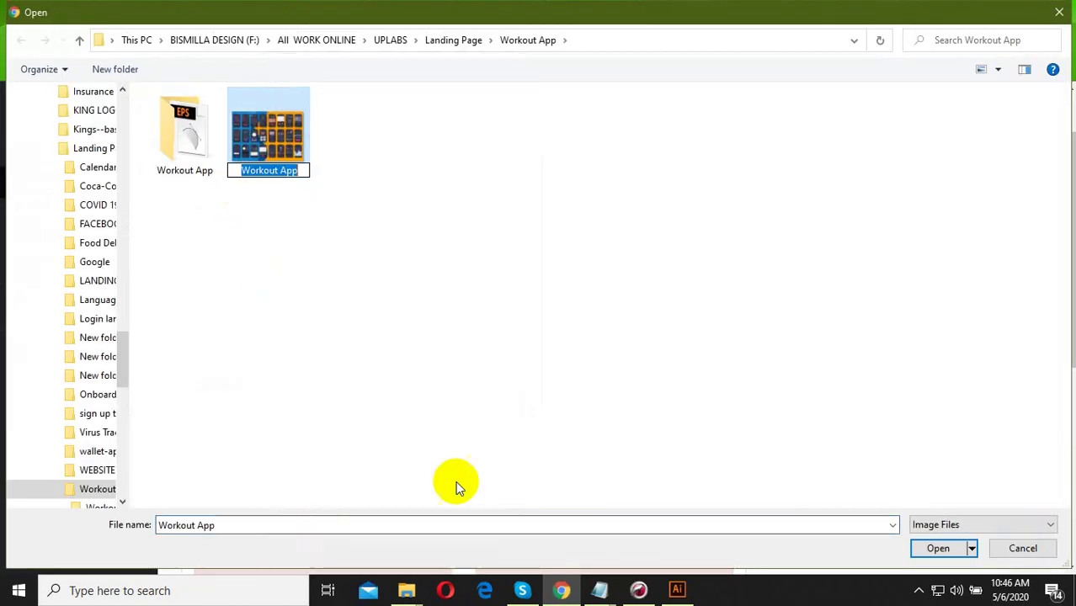
{"action": "left_click", "coordinate": [1025, 549]}
{"action": "left_click", "coordinate": [967, 539]}
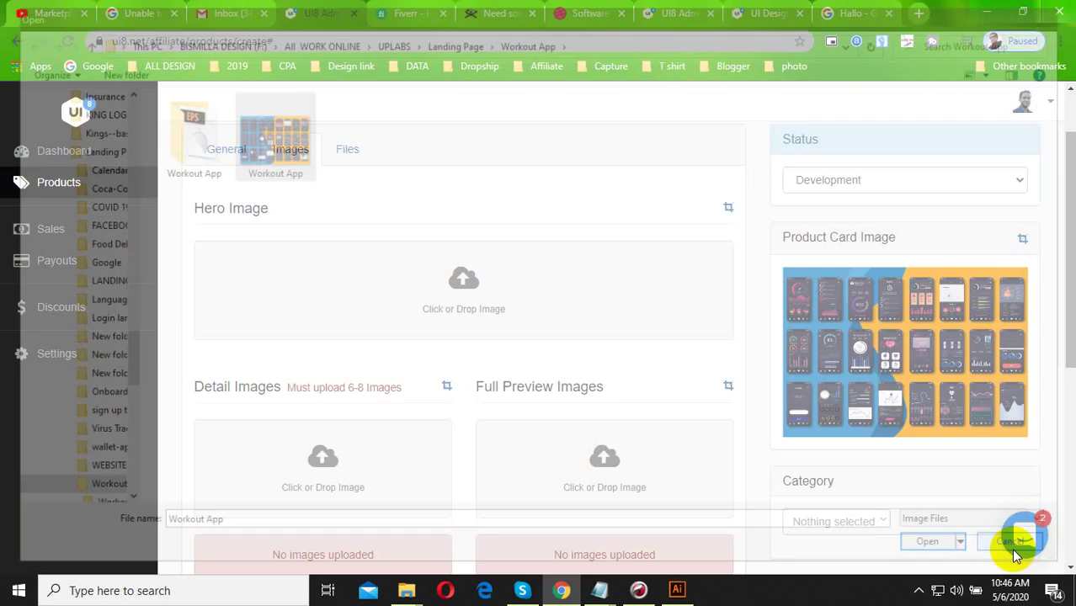
- Enter Workout App as the product name in the general details and set the price to 20 dollars
{"action": "left_click", "coordinate": [220, 147]}
{"action": "left_click", "coordinate": [361, 275]}
{"action": "type", "text": "Workout App"}
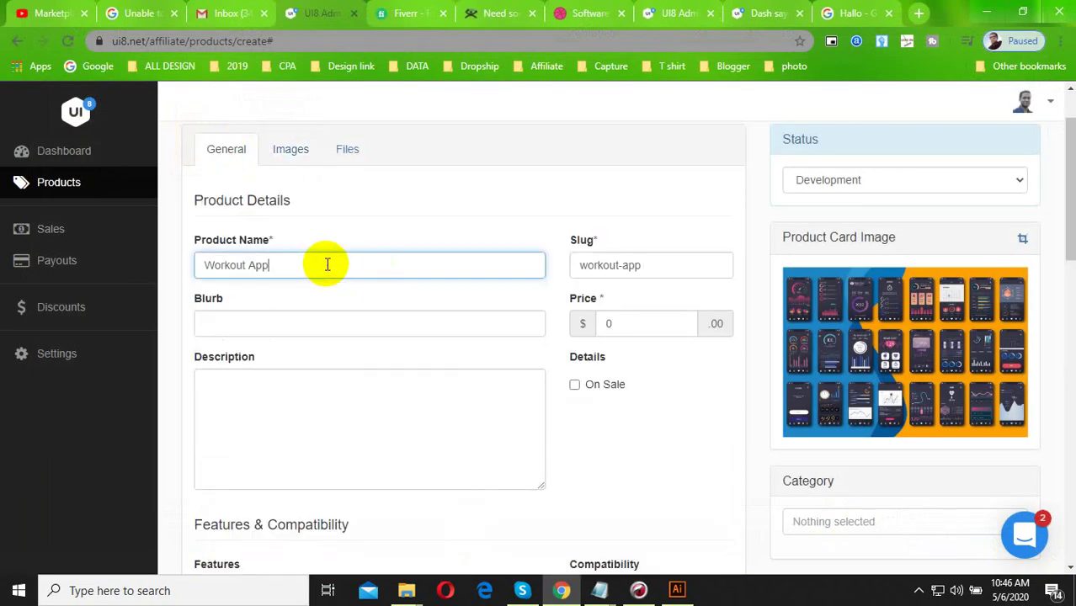
{"action": "left_click", "coordinate": [332, 328]}
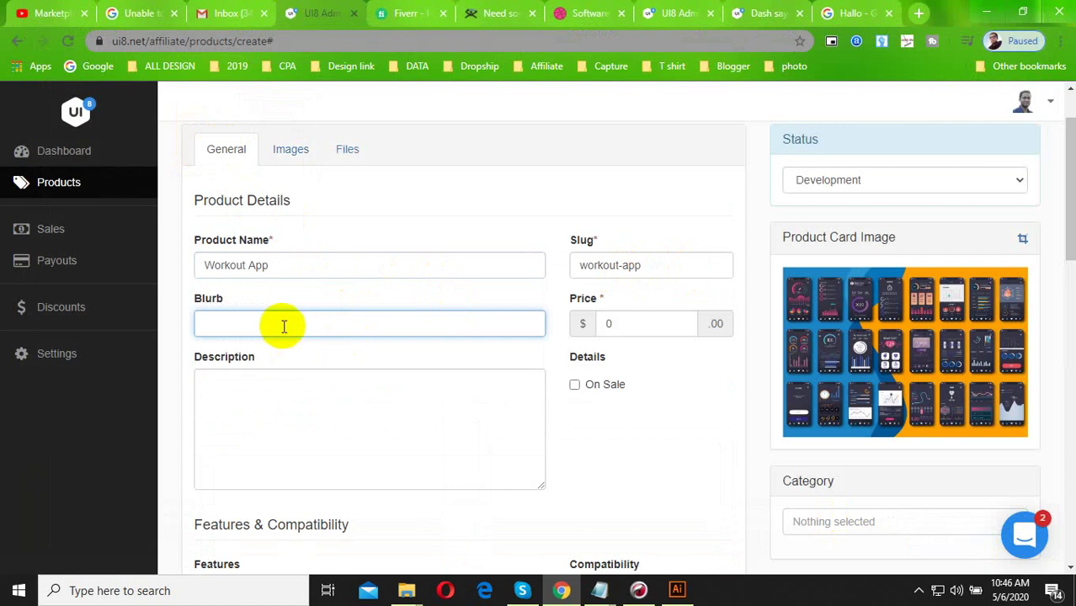
{"action": "left_click", "coordinate": [629, 325]}
{"action": "type", "text": "20"}
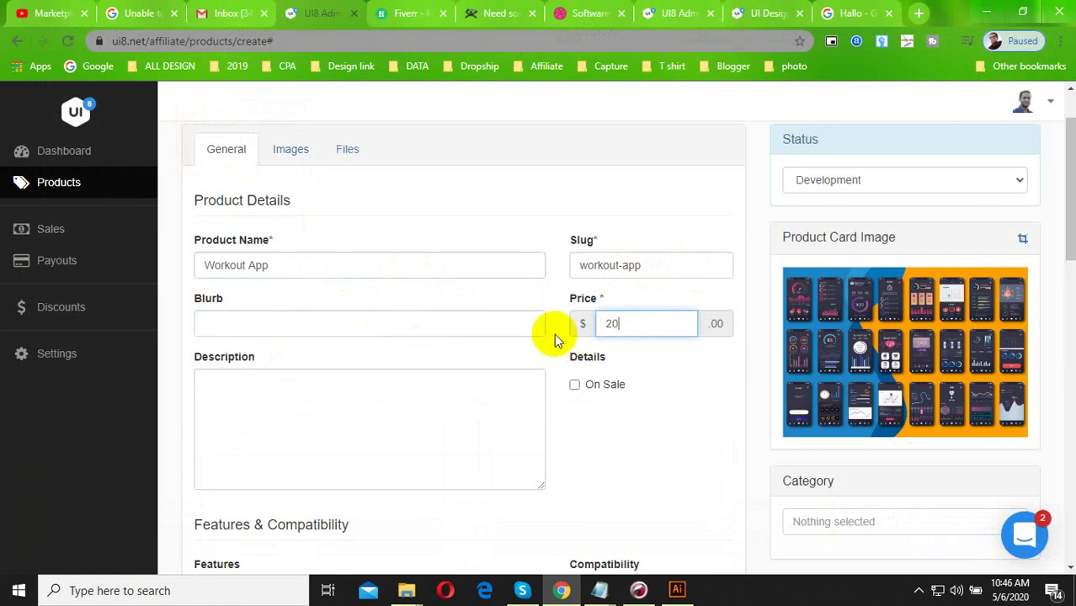
- Copy the Illustrator label from the compatibility list and paste it as the product's blurb
{"action": "left_click", "coordinate": [377, 445]}
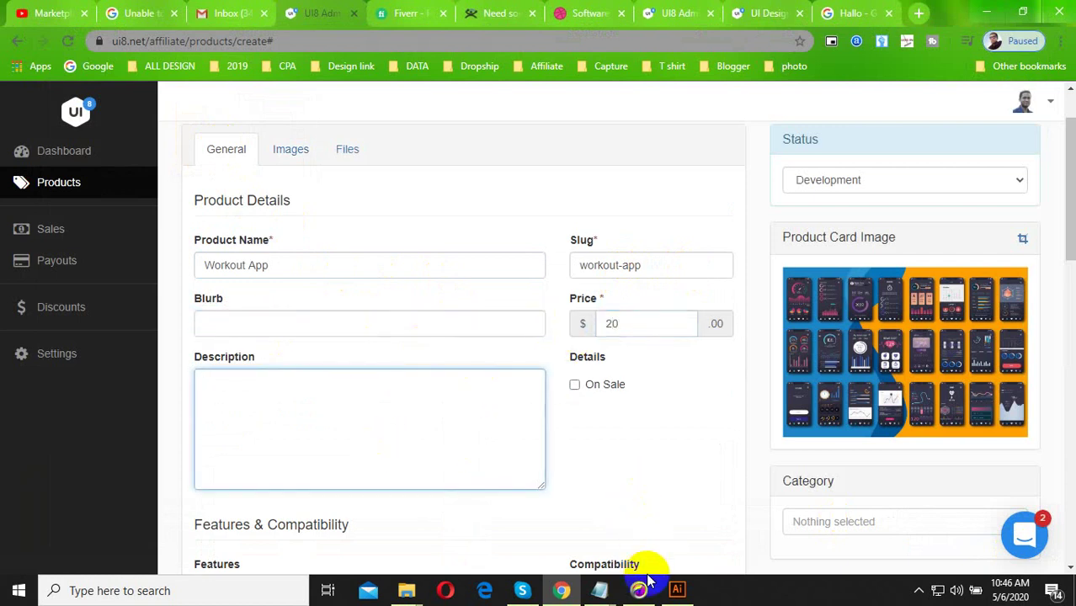
{"action": "left_click", "coordinate": [919, 591]}
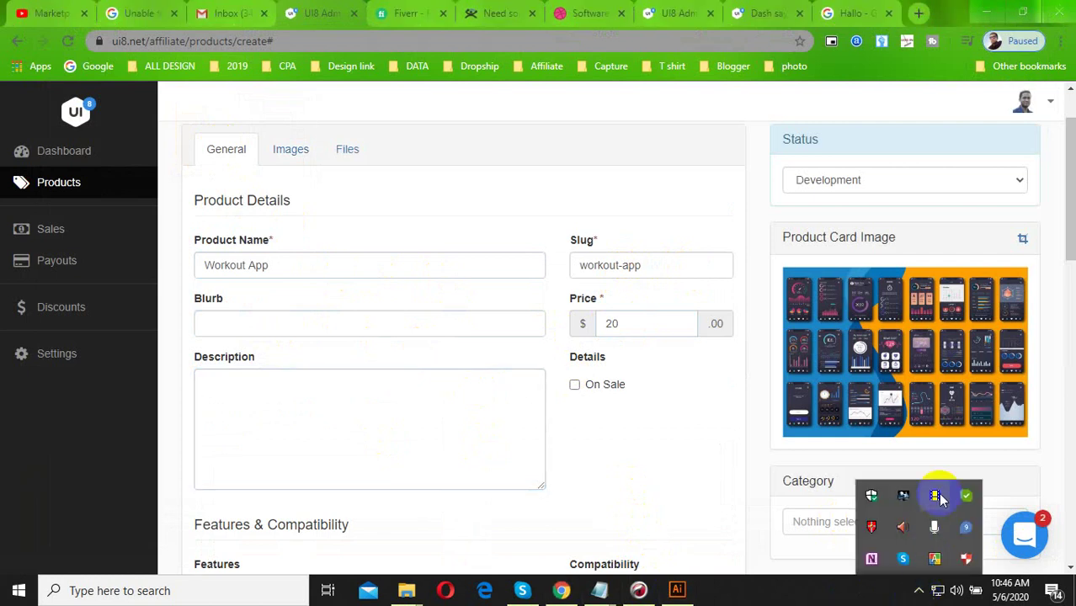
{"action": "scroll", "coordinate": [233, 149], "scroll_direction": "down", "scroll_amount": 2}
{"action": "left_click", "coordinate": [643, 477]}
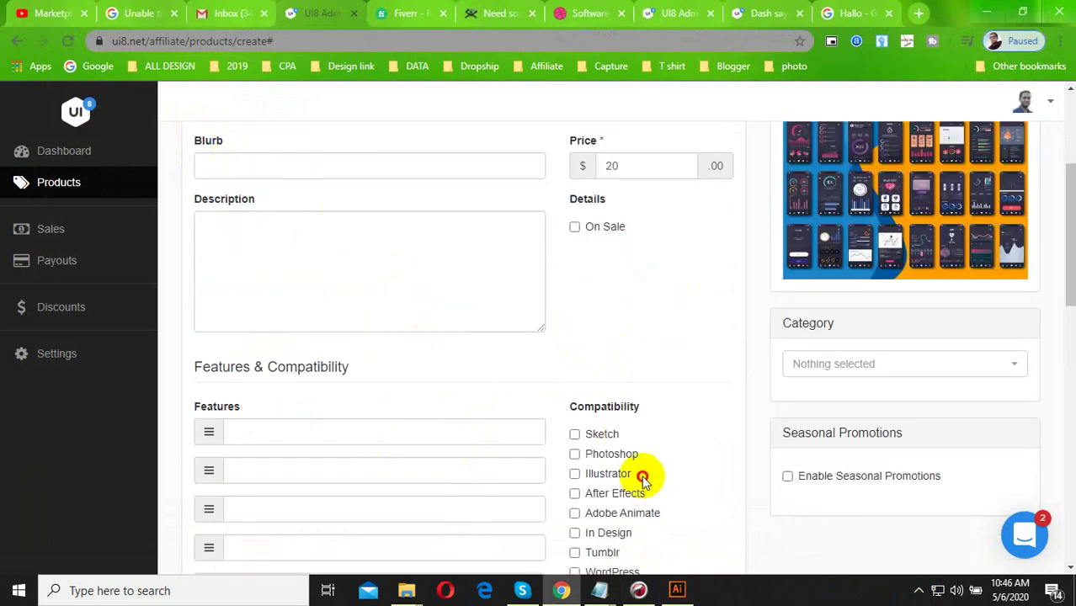
{"action": "left_click_drag", "start_coordinate": [643, 476], "coordinate": [584, 473]}
{"action": "key", "text": "ctrl+c"}
{"action": "left_click", "coordinate": [248, 172]}
{"action": "key", "text": "ctrl+v"}
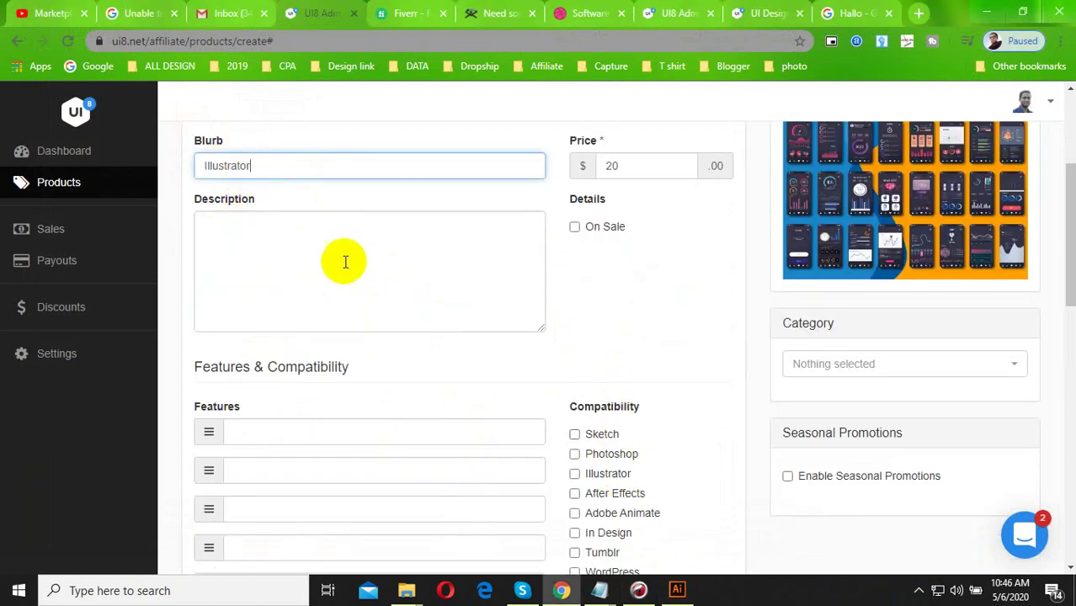
- Copy the greeting from the ui8 note in Notepad into the product description and capitalize it as Hello
{"action": "left_click", "coordinate": [345, 262]}
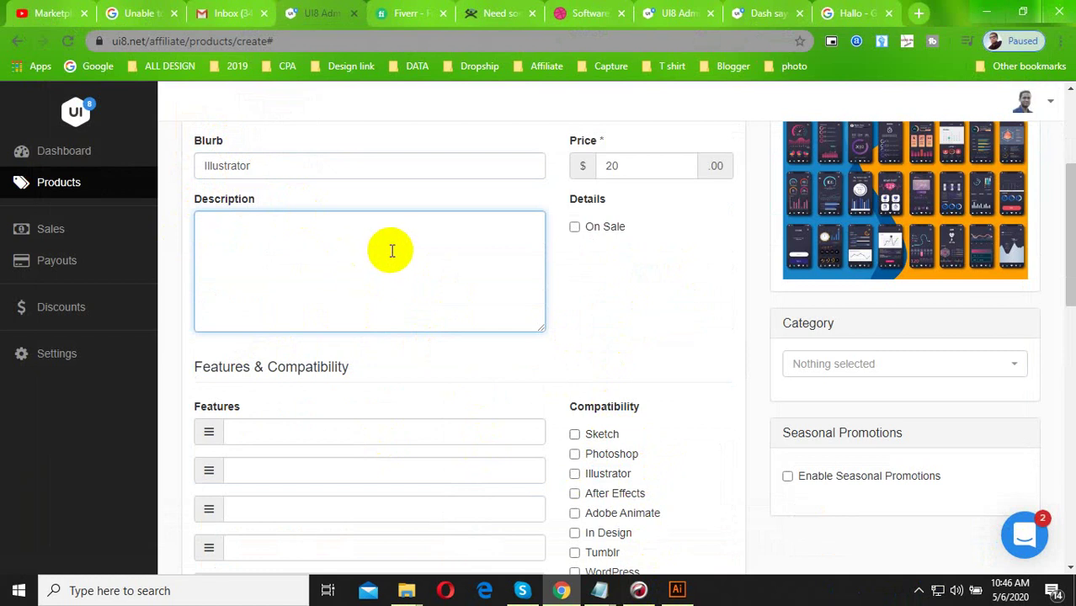
{"action": "left_click", "coordinate": [621, 591]}
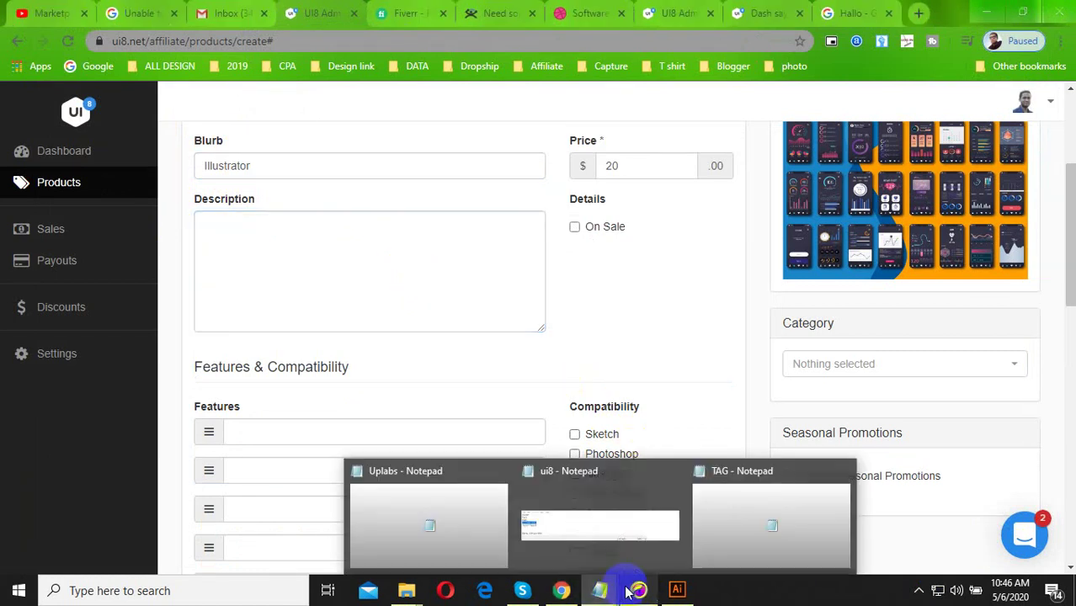
{"action": "left_click", "coordinate": [599, 525]}
{"action": "left_click", "coordinate": [512, 395]}
{"action": "scroll", "coordinate": [505, 404], "scroll_direction": "up", "scroll_amount": 1}
{"action": "double_click", "coordinate": [432, 385]}
{"action": "key", "text": "ctrl+c"}
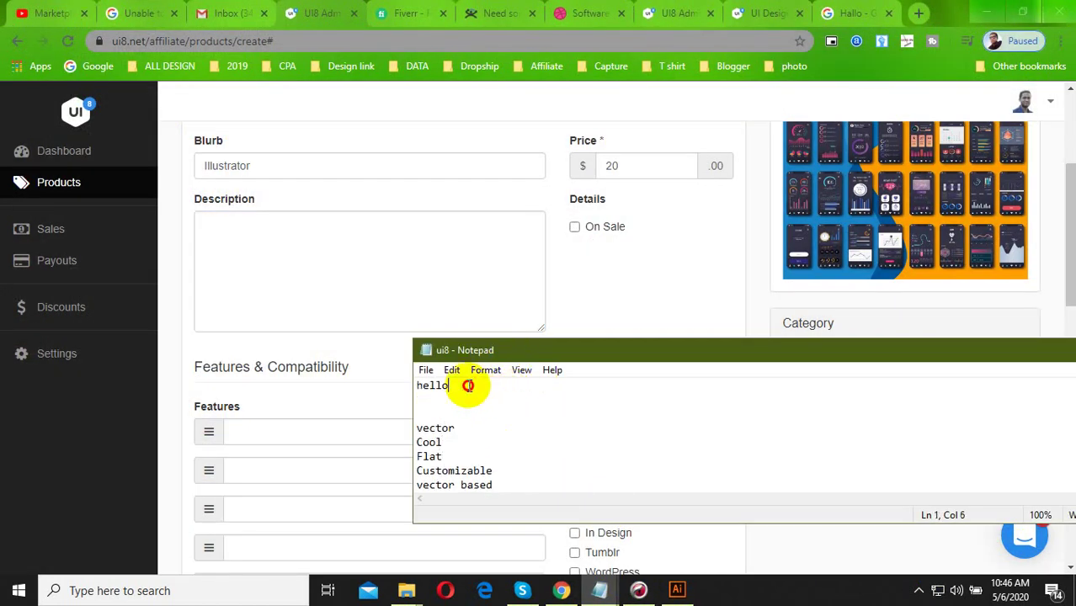
{"action": "left_click", "coordinate": [319, 254]}
{"action": "key", "text": "ctrl+v"}
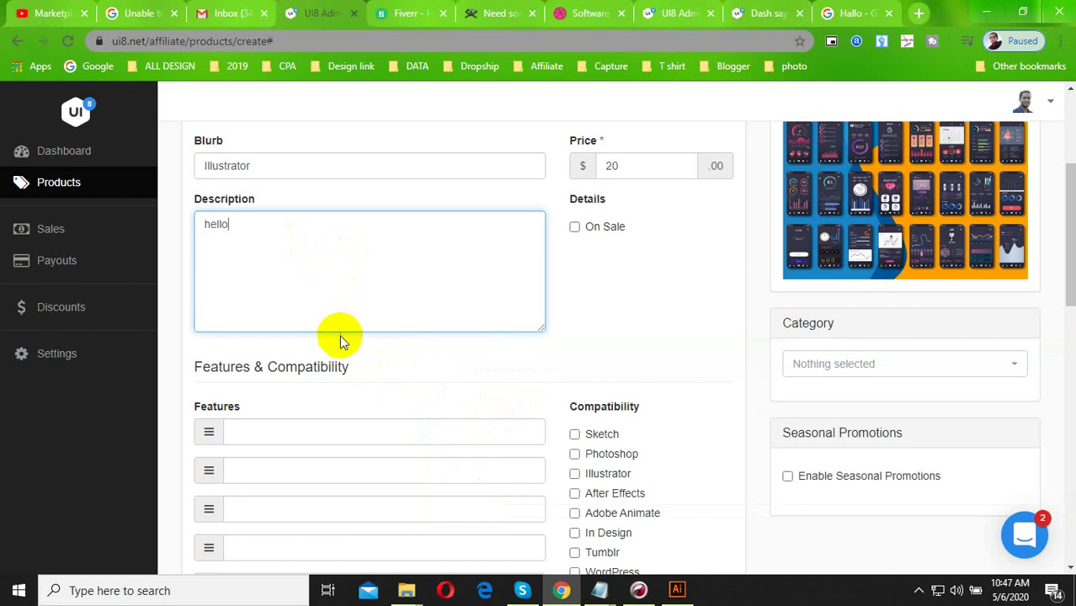
{"action": "type", "text": "H"}
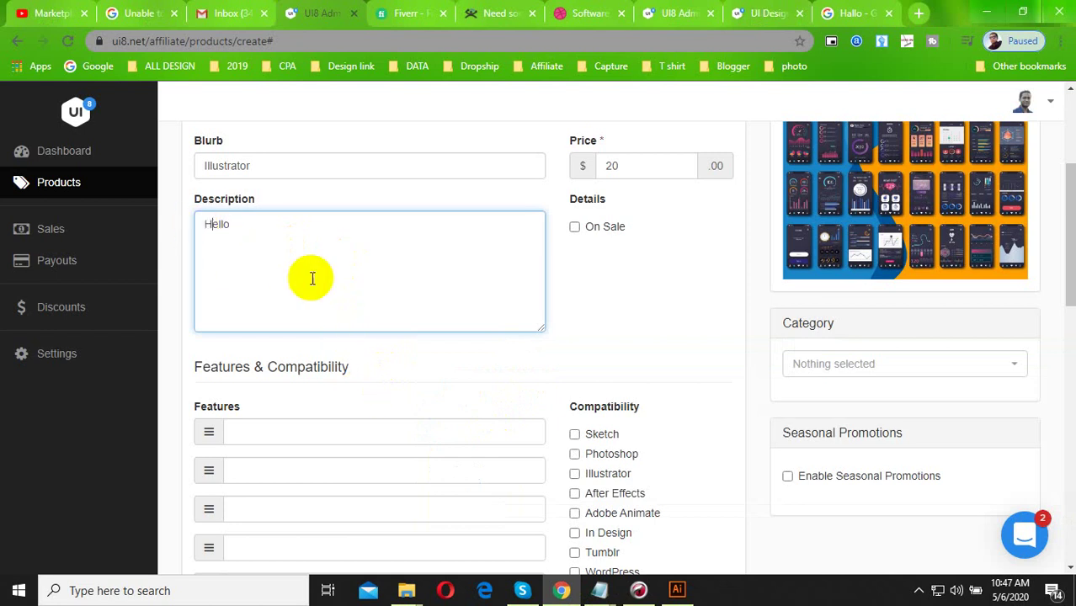
- Fill the first product feature with the suggested entry Adobe Illustrator
{"action": "left_click", "coordinate": [300, 434]}
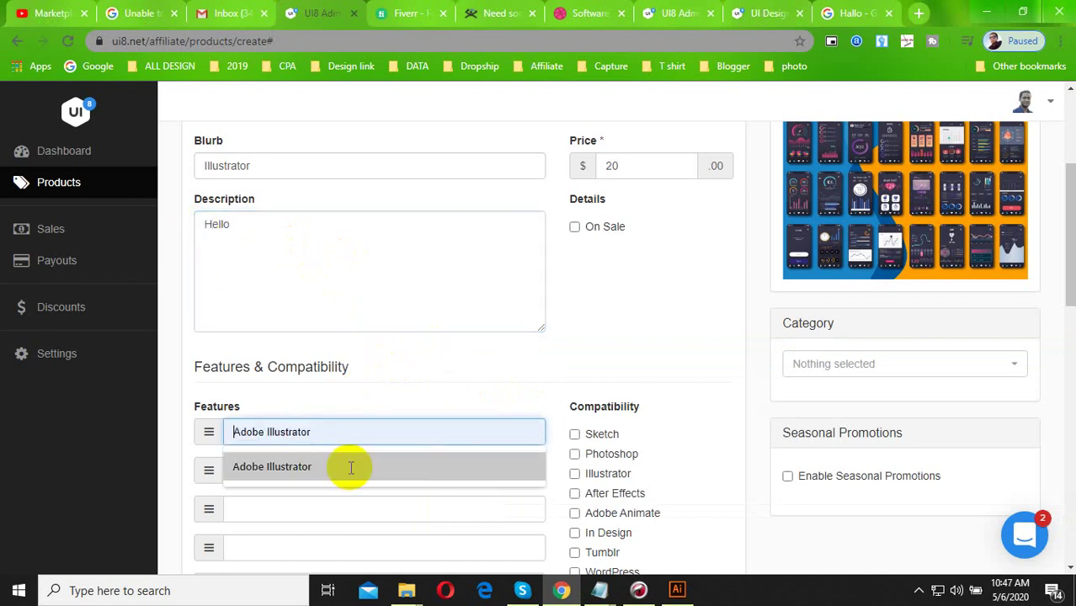
{"action": "left_click", "coordinate": [919, 591]}
{"action": "left_click", "coordinate": [343, 435]}
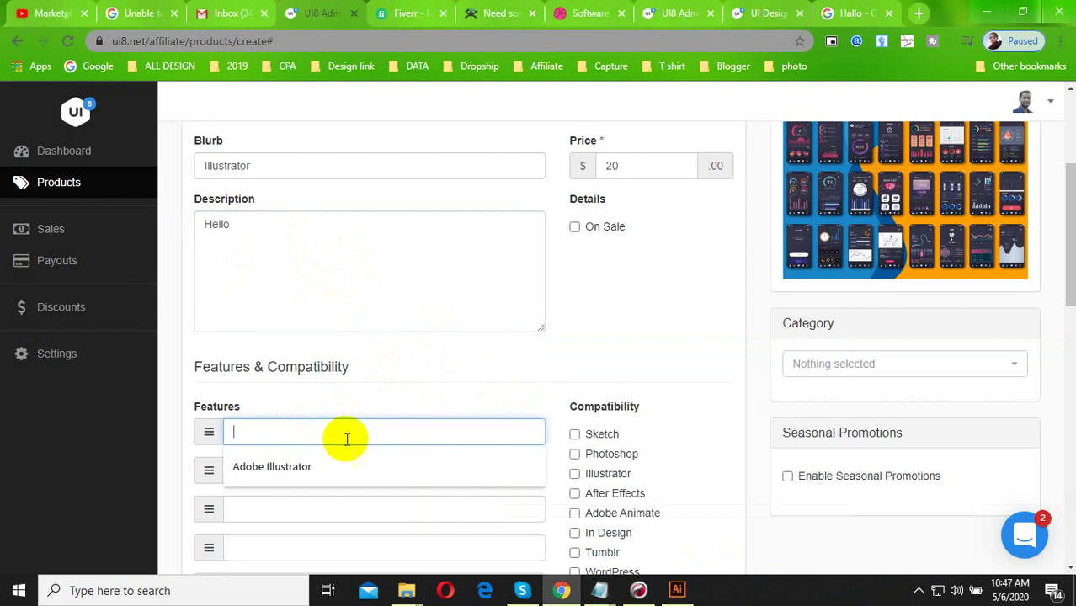
{"action": "left_click", "coordinate": [304, 468]}
{"action": "scroll", "coordinate": [319, 337], "scroll_direction": "down", "scroll_amount": 2}
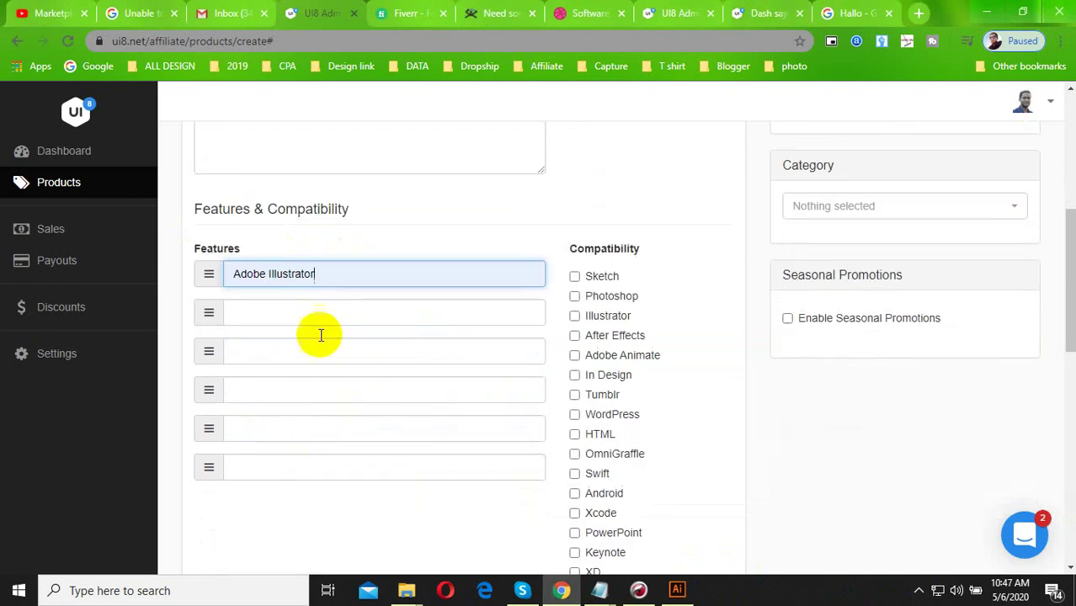
- Copy the word vector from the ui8 note in Notepad into the second product feature
{"action": "left_click", "coordinate": [297, 310]}
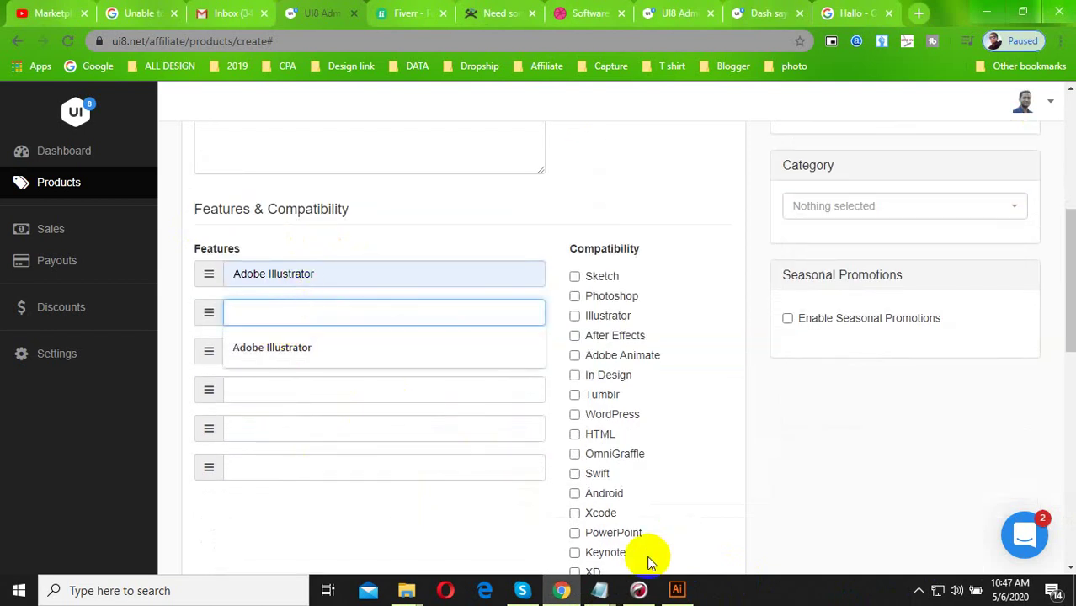
{"action": "left_click", "coordinate": [605, 593]}
{"action": "left_click", "coordinate": [576, 543]}
{"action": "left_click", "coordinate": [472, 431]}
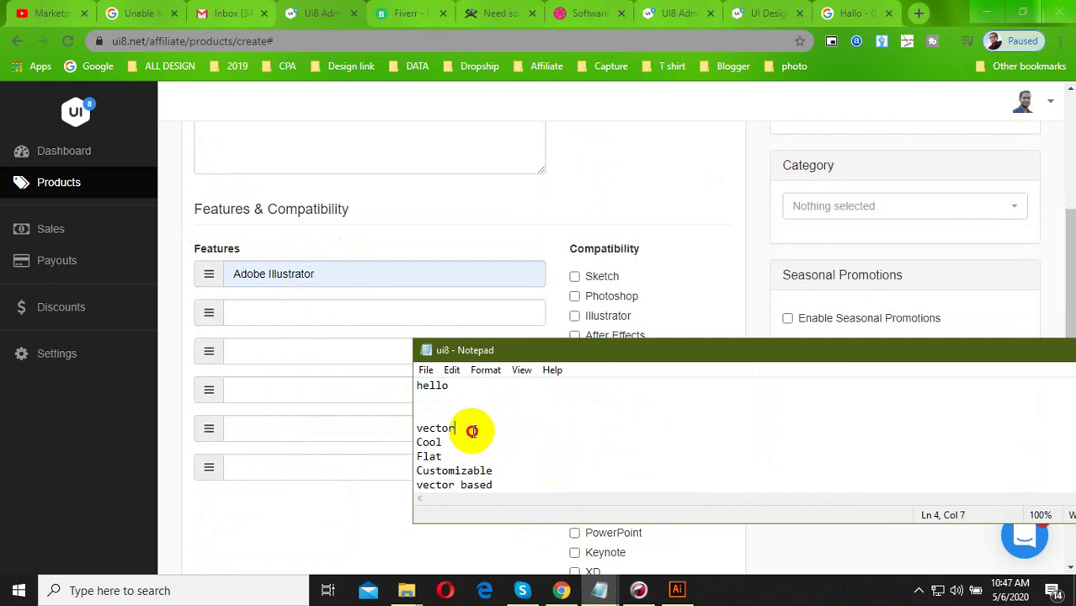
{"action": "left_click", "coordinate": [293, 312]}
{"action": "key", "text": "ctrl+v"}
- Copy the word Cool from the ui8 note in Notepad into the third product feature
{"action": "left_click", "coordinate": [336, 354]}
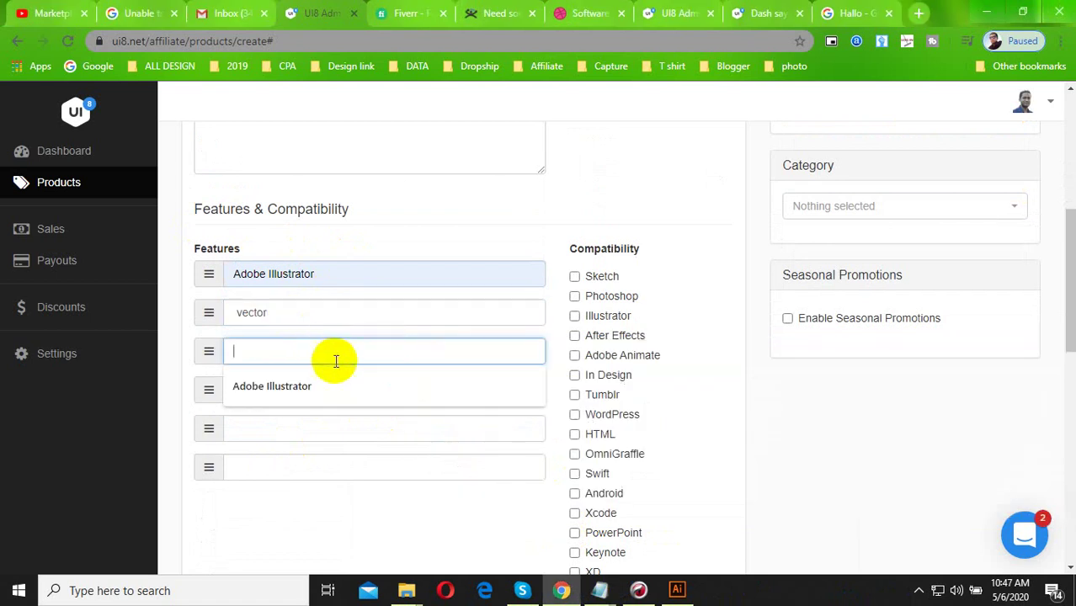
{"action": "mouse_move", "coordinate": [600, 591]}
{"action": "left_click", "coordinate": [601, 519]}
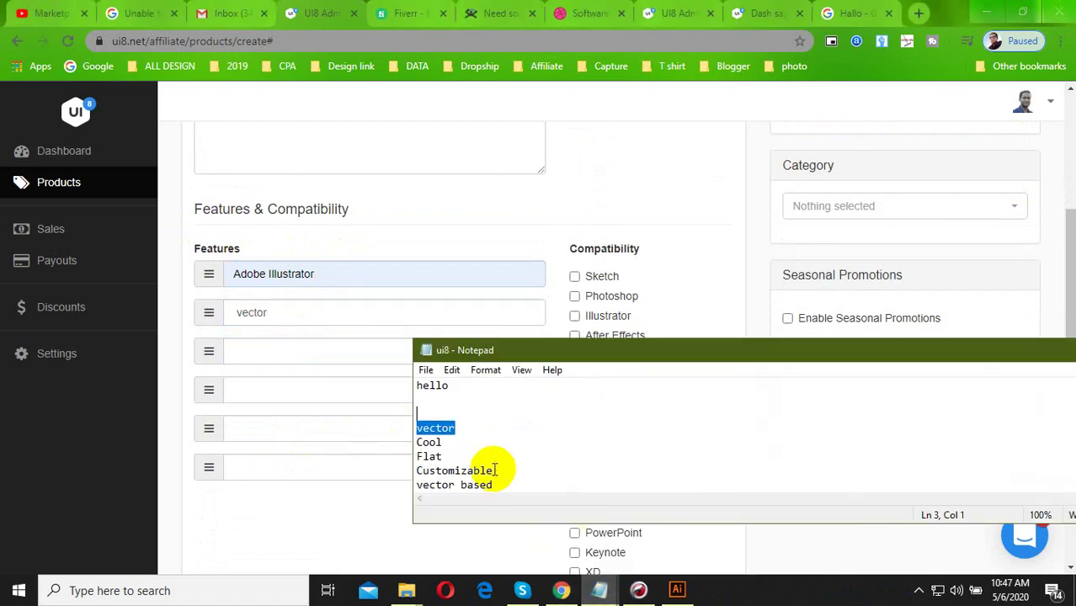
{"action": "left_click", "coordinate": [288, 347]}
{"action": "key", "text": "ctrl+v"}
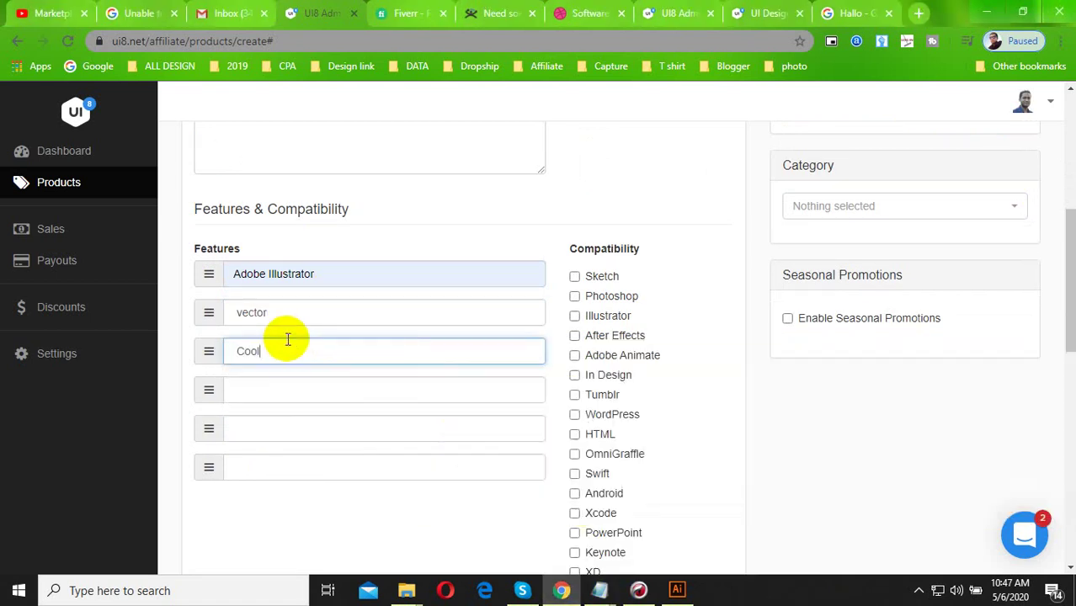
- Copy the word Flat from the ui8 note in Notepad into the fourth product feature
{"action": "left_click", "coordinate": [319, 390]}
{"action": "mouse_move", "coordinate": [599, 591]}
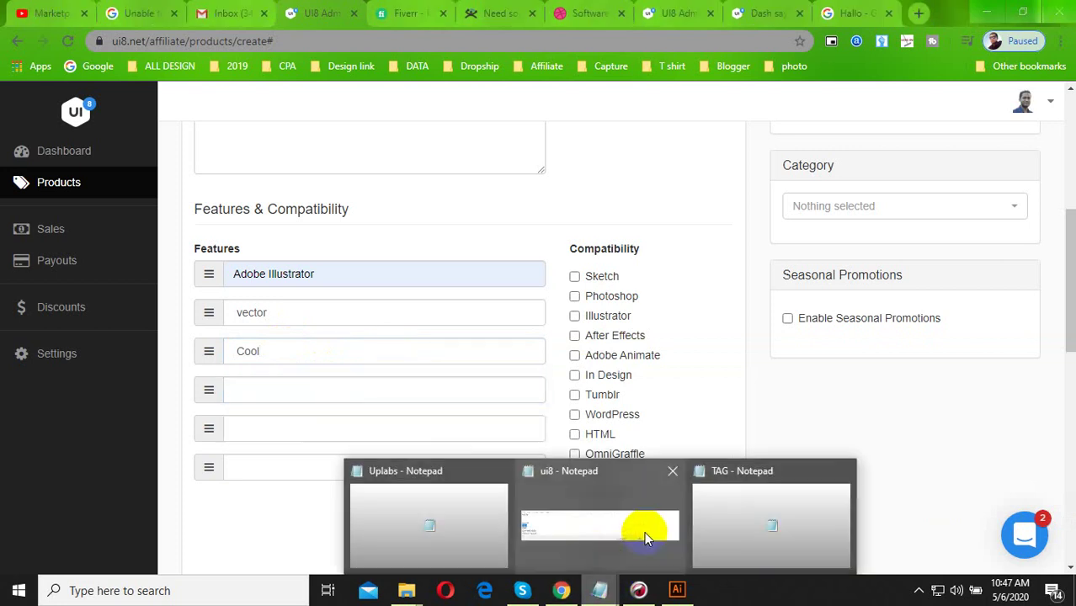
{"action": "left_click", "coordinate": [642, 534]}
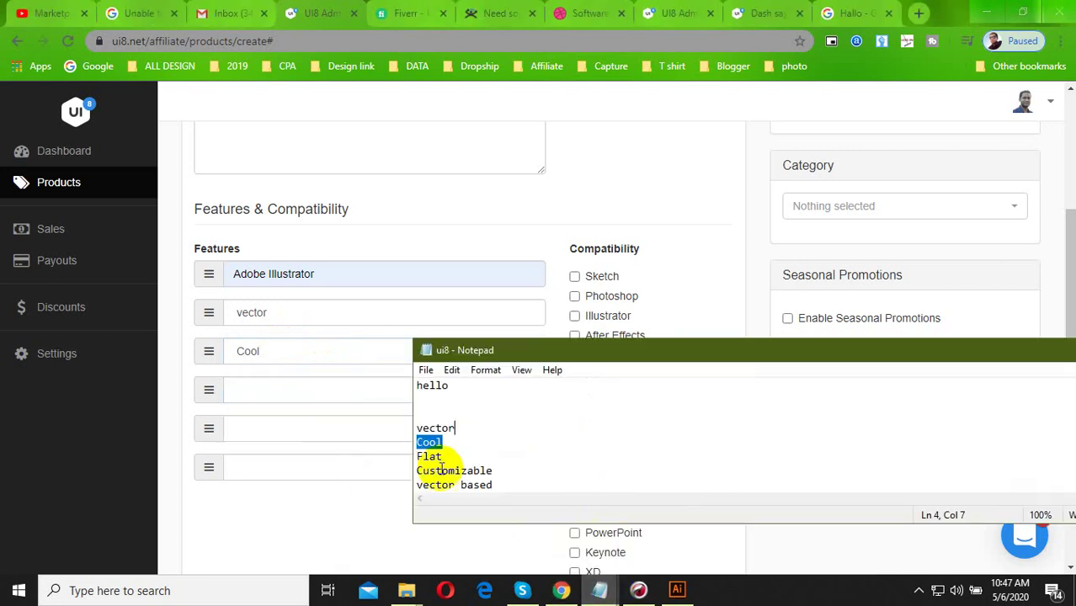
{"action": "left_click", "coordinate": [307, 396]}
{"action": "key", "text": "ctrl+v"}
- Copy the word Customizable from the ui8 note in Notepad into the fifth product feature
{"action": "left_click", "coordinate": [339, 427]}
{"action": "mouse_move", "coordinate": [599, 591]}
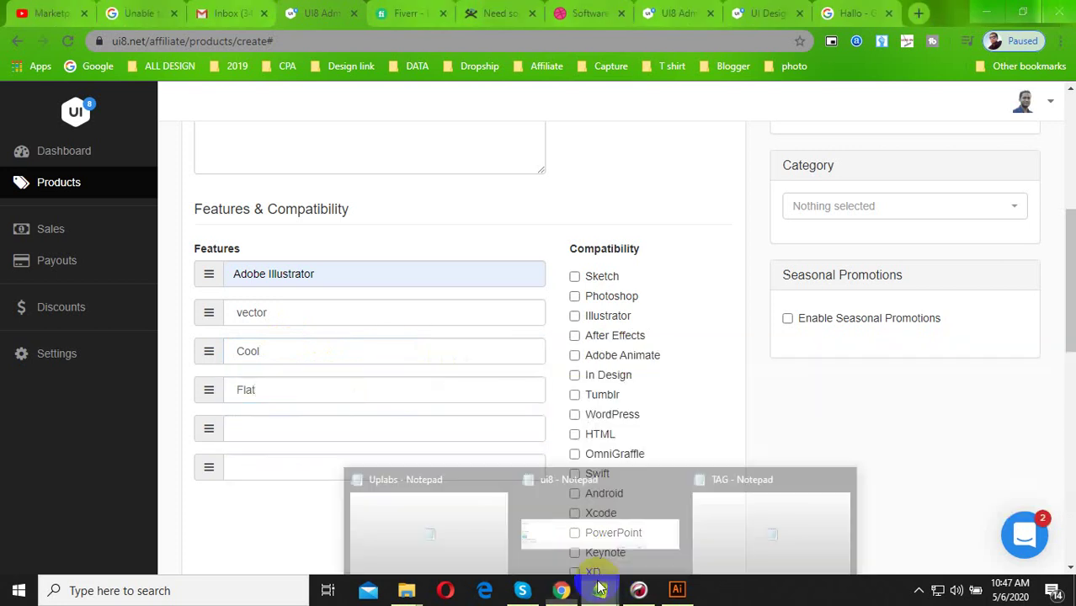
{"action": "left_click", "coordinate": [617, 511]}
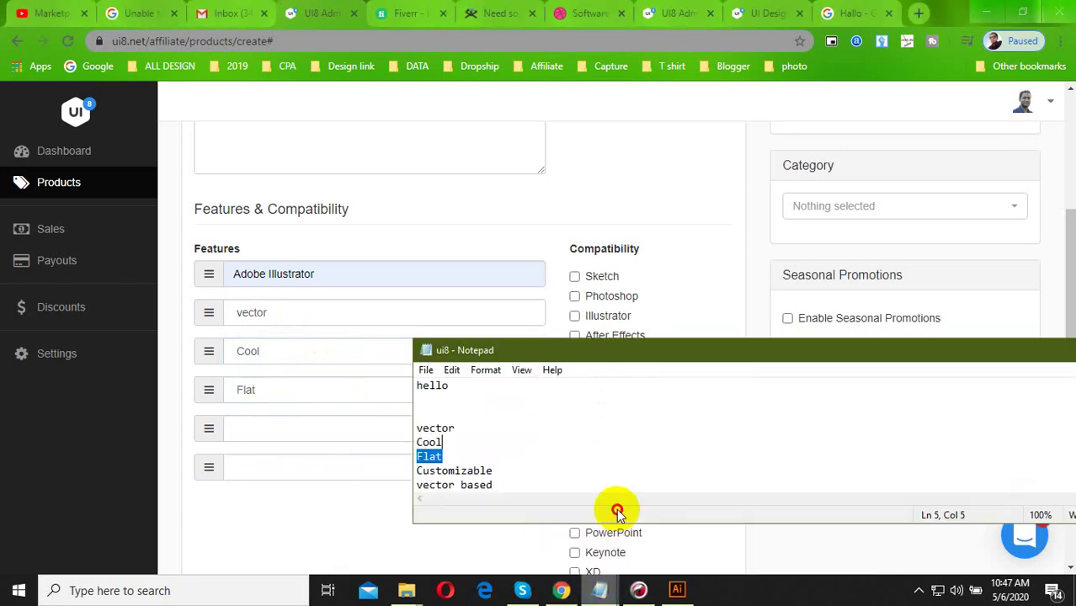
{"action": "left_click", "coordinate": [312, 431]}
{"action": "type", "text": "Customizable"}
- Copy vector based from the ui8 note in Notepad into the sixth product feature and mark the product as compatible with Illustrator
{"action": "left_click", "coordinate": [322, 467]}
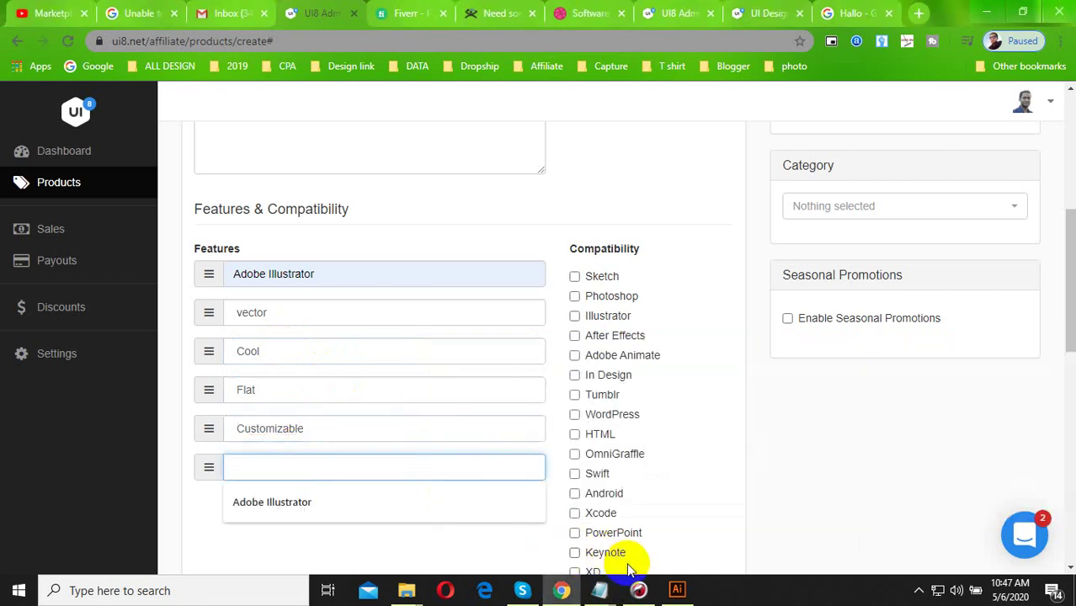
{"action": "mouse_move", "coordinate": [599, 592]}
{"action": "left_click", "coordinate": [566, 512]}
{"action": "left_click_drag", "start_coordinate": [511, 486], "coordinate": [417, 486]}
{"action": "key", "text": "ctrl+c"}
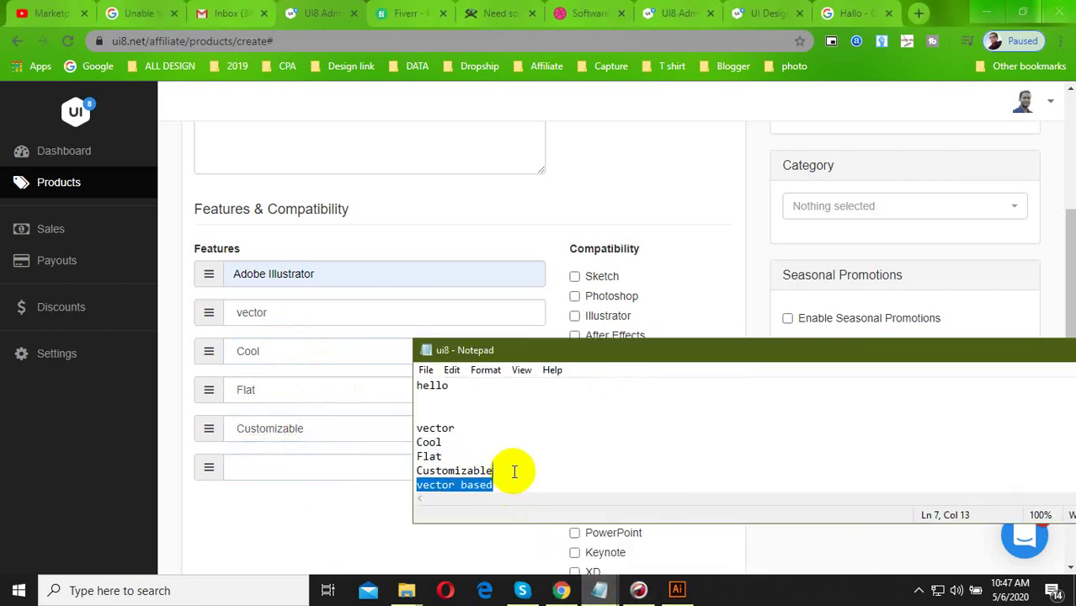
{"action": "left_click", "coordinate": [332, 467]}
{"action": "key", "text": "ctrl+v"}
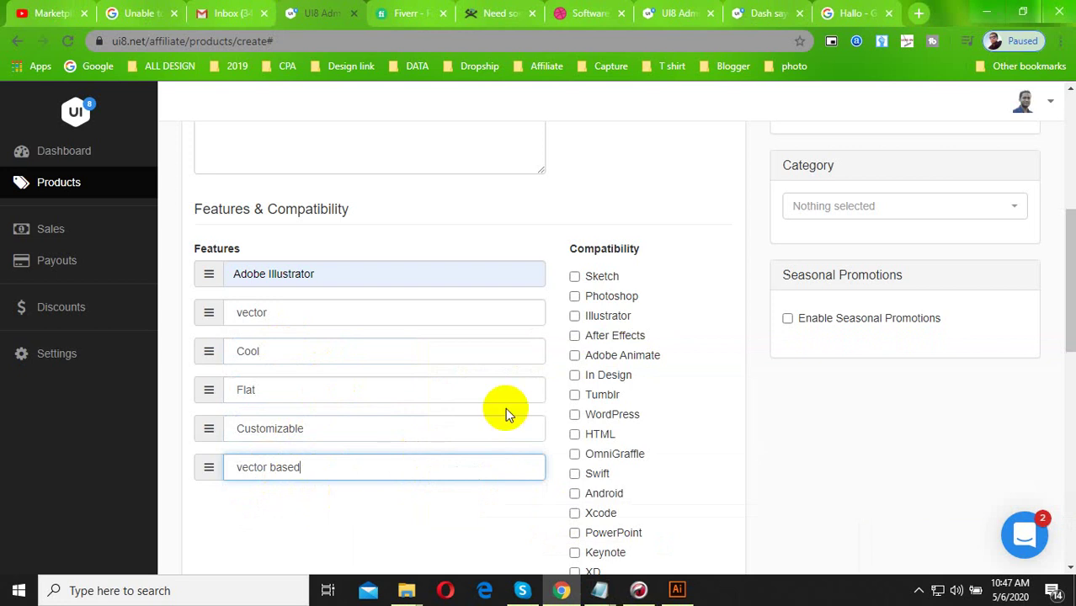
{"action": "left_click", "coordinate": [575, 322]}
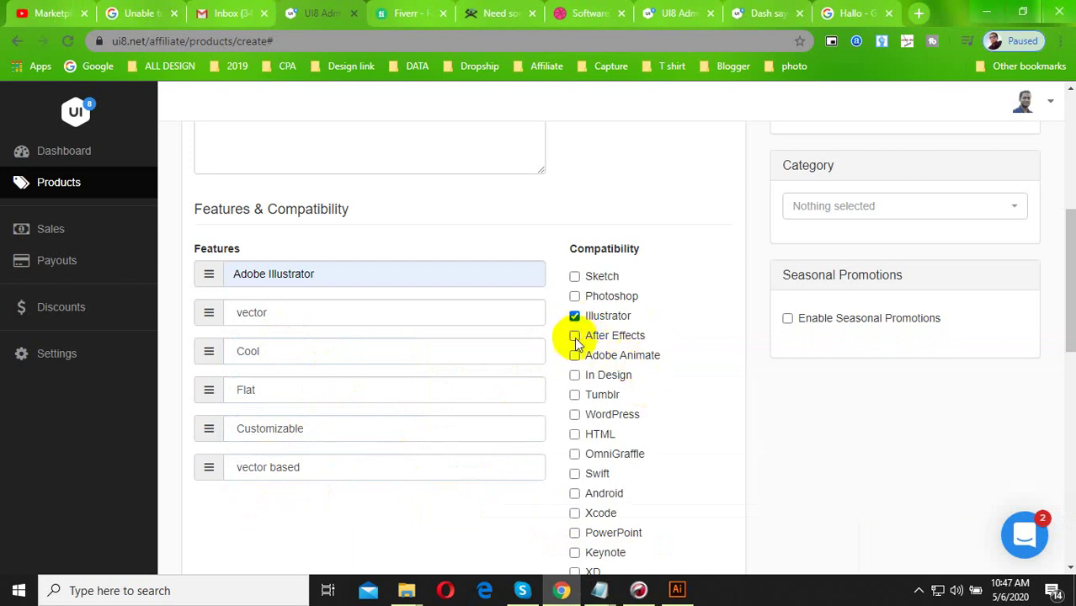
- Copy the product name Workout App into the SEO description
{"action": "scroll", "coordinate": [505, 366], "scroll_direction": "down", "scroll_amount": 4}
{"action": "scroll", "coordinate": [654, 414], "scroll_direction": "down", "scroll_amount": 4}
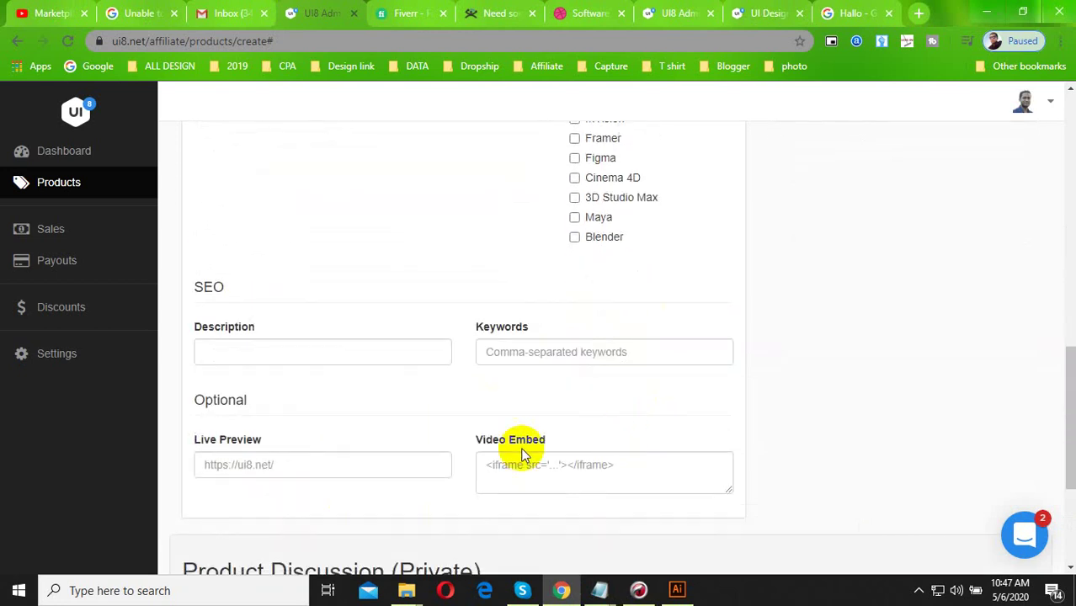
{"action": "left_click", "coordinate": [341, 352]}
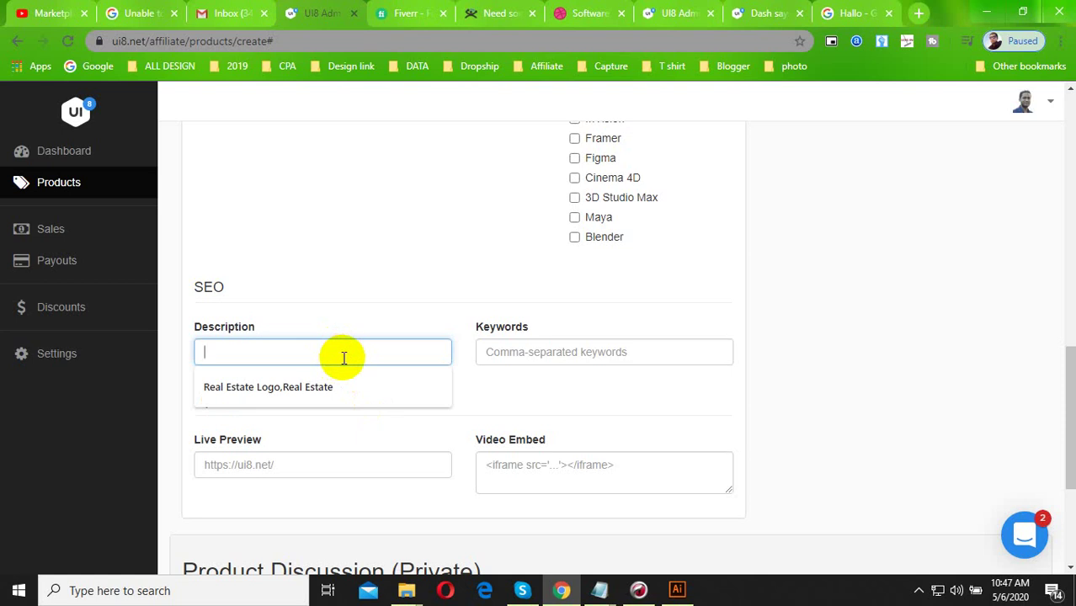
{"action": "scroll", "coordinate": [386, 352], "scroll_direction": "up", "scroll_amount": 12}
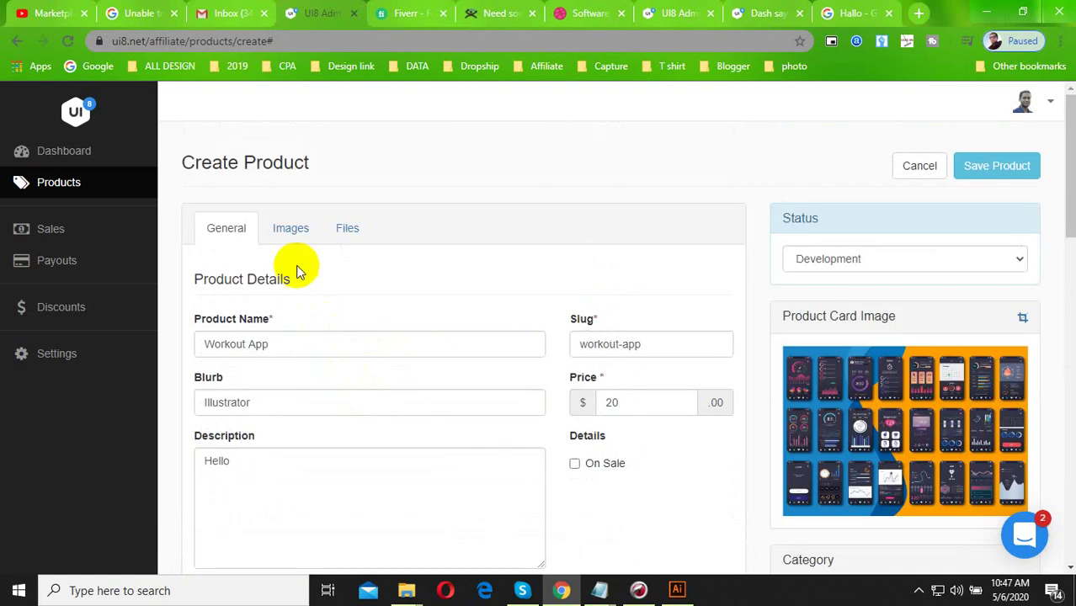
{"action": "left_click_drag", "start_coordinate": [288, 342], "coordinate": [173, 352]}
{"action": "scroll", "coordinate": [329, 395], "scroll_direction": "down", "scroll_amount": 12}
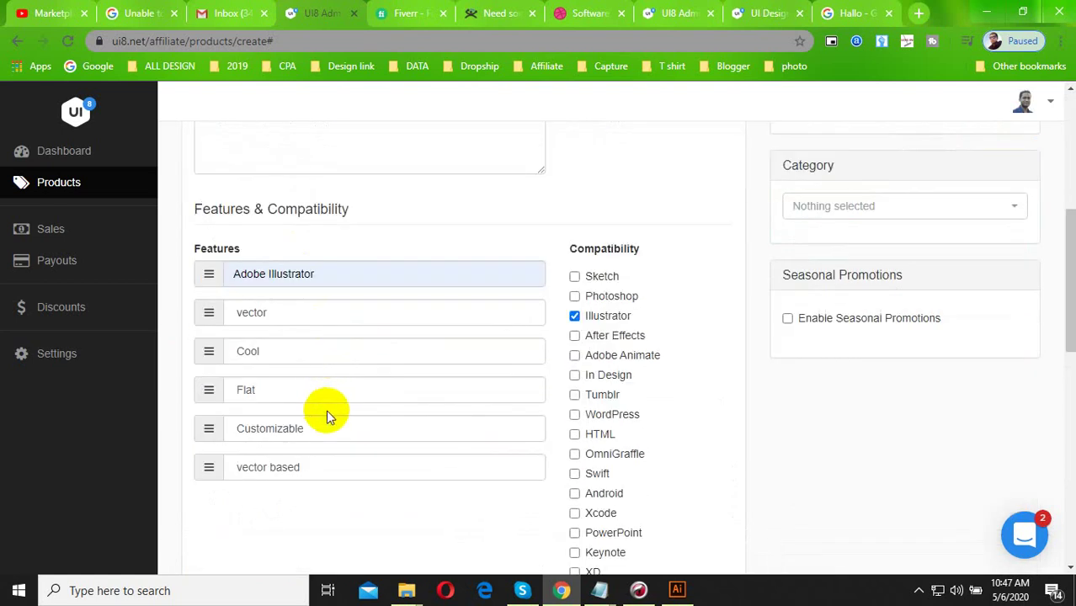
{"action": "left_click", "coordinate": [258, 343]}
{"action": "key", "text": "ctrl+v"}
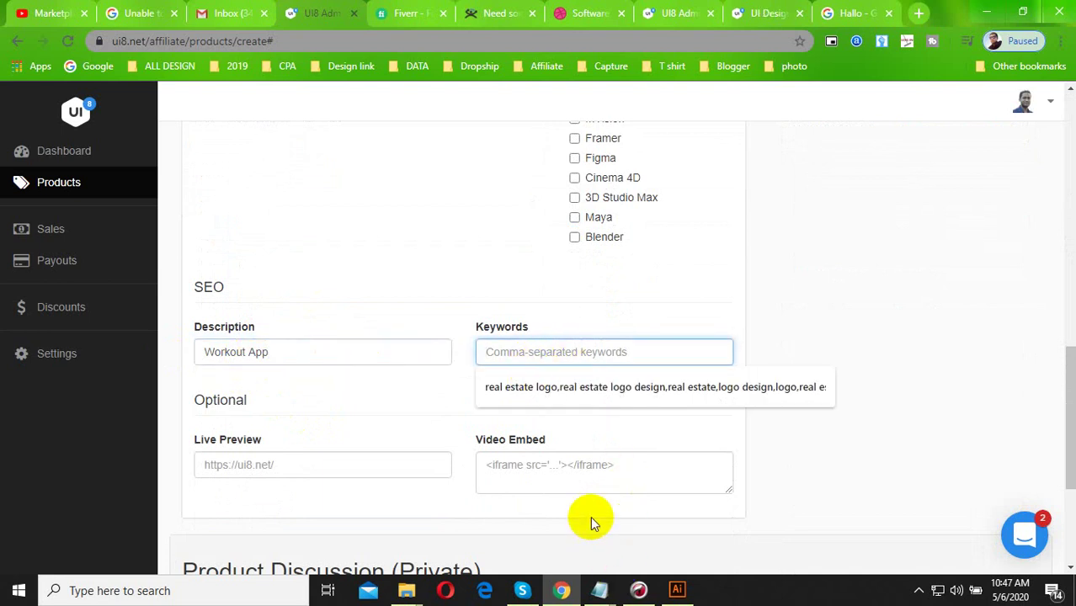
- Fill the SEO keywords with Workout App, followed by the first two lines of landing page keywords copied from the TAG note in Notepad
{"action": "key", "text": "ctrl+v"}
{"action": "type", "text": ","}
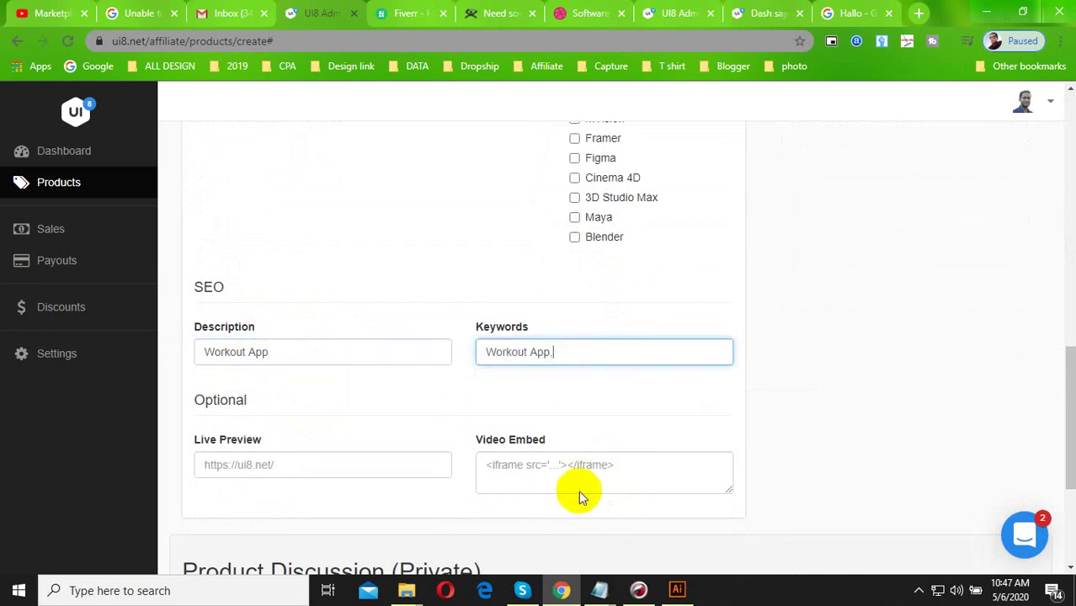
{"action": "mouse_move", "coordinate": [615, 588]}
{"action": "left_click", "coordinate": [750, 529]}
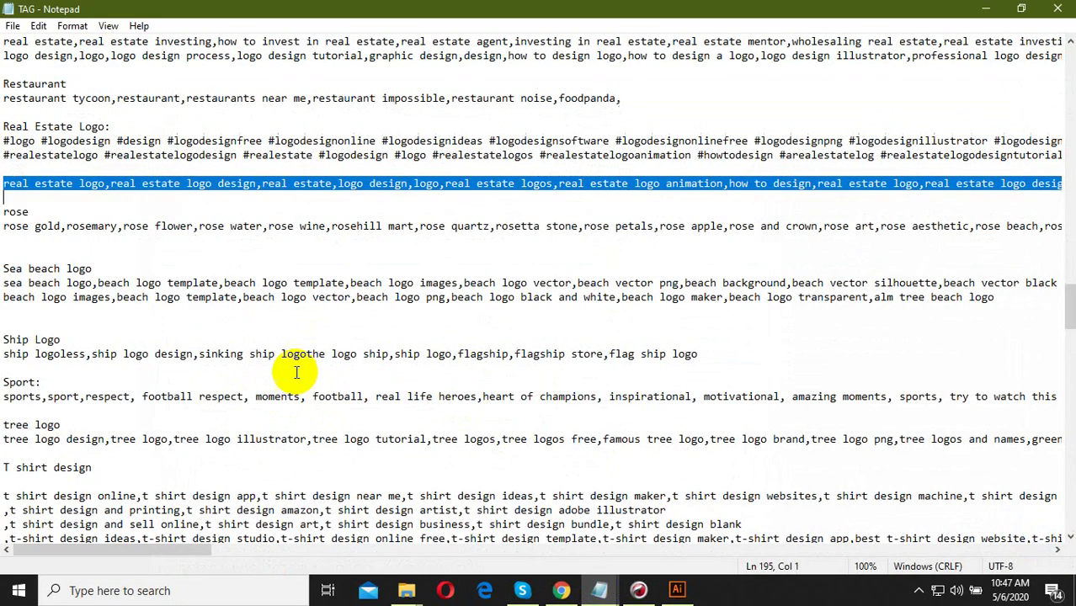
{"action": "scroll", "coordinate": [141, 376], "scroll_direction": "down", "scroll_amount": 5}
{"action": "scroll", "coordinate": [141, 376], "scroll_direction": "down", "scroll_amount": 3}
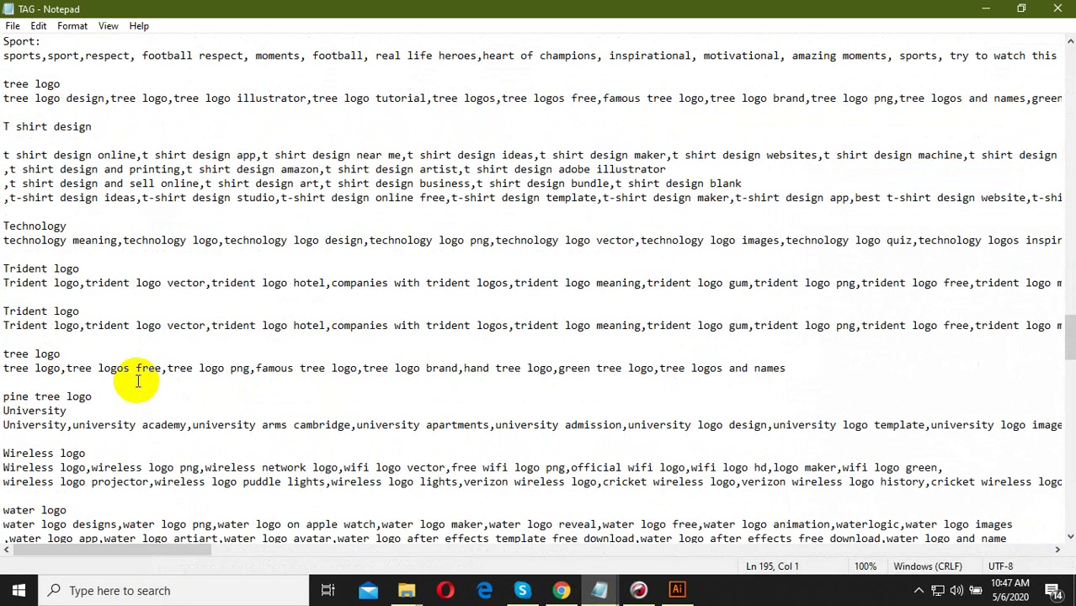
{"action": "scroll", "coordinate": [137, 381], "scroll_direction": "down", "scroll_amount": 4}
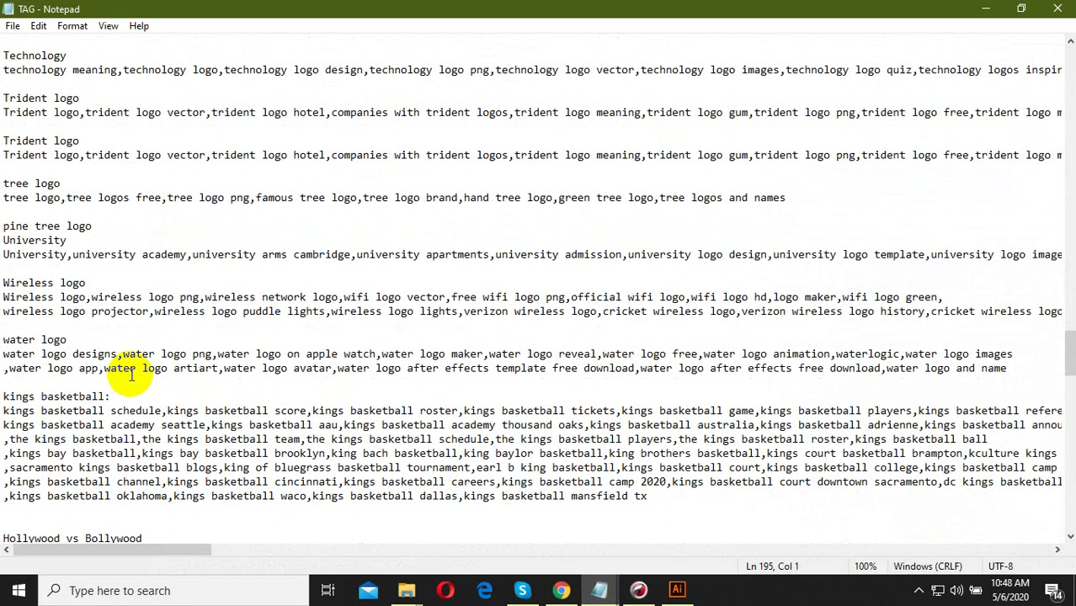
{"action": "scroll", "coordinate": [51, 422], "scroll_direction": "down", "scroll_amount": 8}
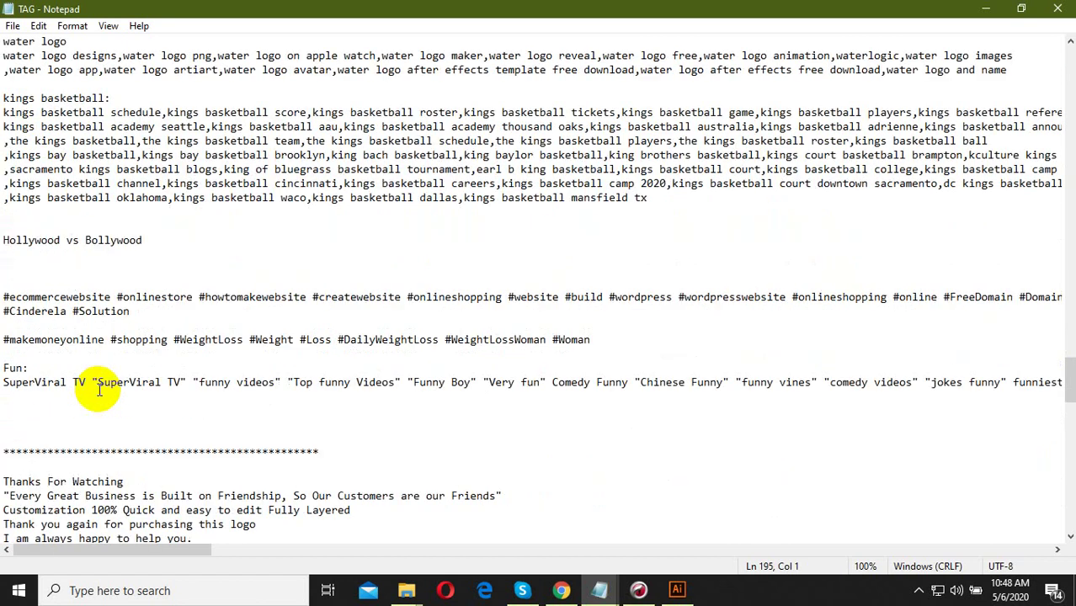
{"action": "scroll", "coordinate": [92, 385], "scroll_direction": "up", "scroll_amount": 15}
{"action": "scroll", "coordinate": [100, 388], "scroll_direction": "up", "scroll_amount": 17}
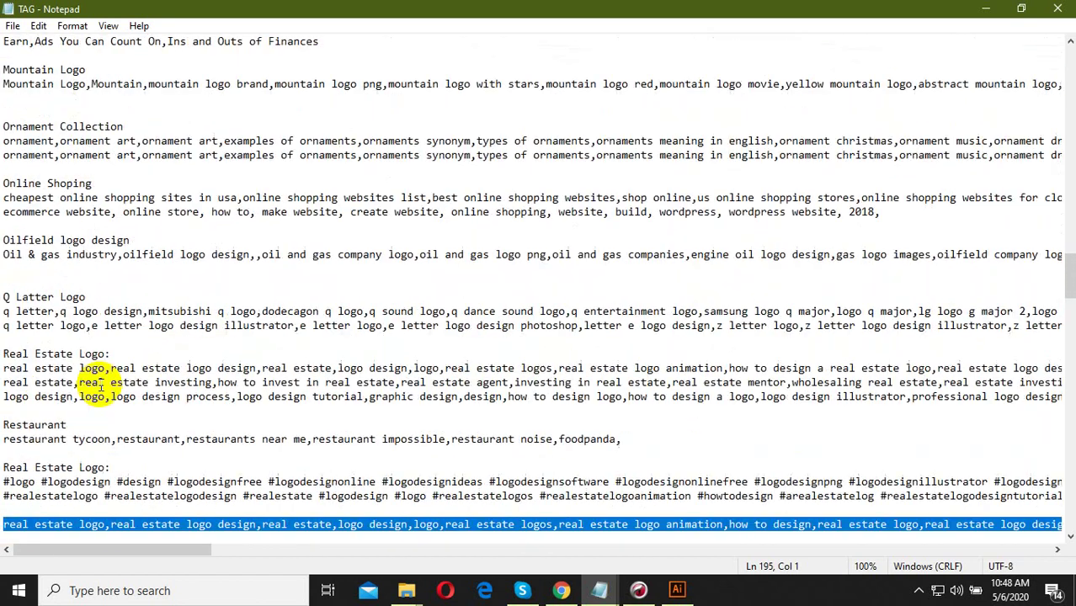
{"action": "scroll", "coordinate": [101, 386], "scroll_direction": "up", "scroll_amount": 5}
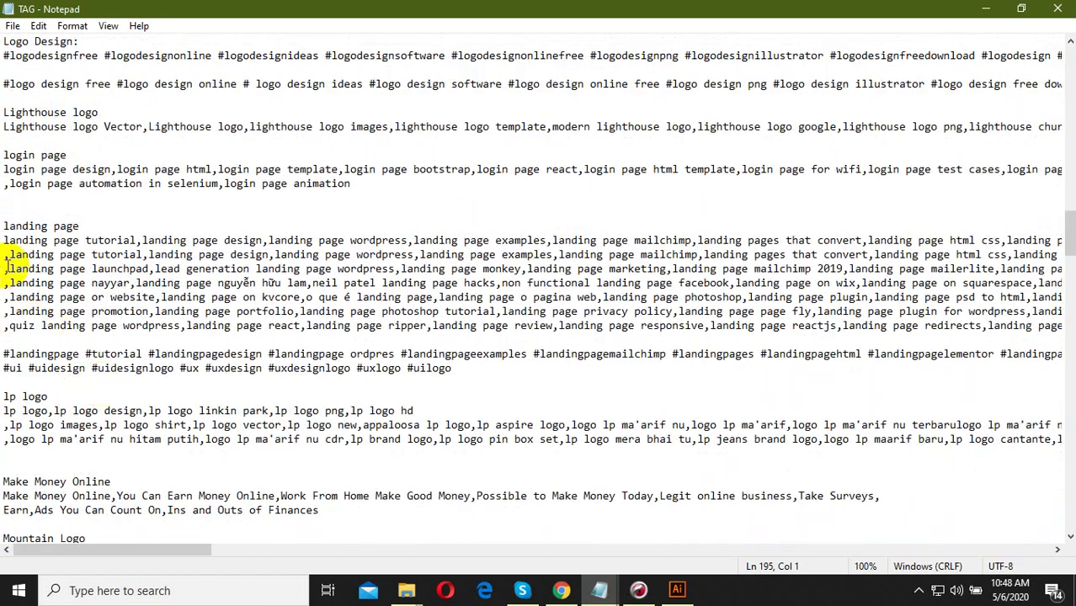
{"action": "left_click_drag", "start_coordinate": [4, 240], "coordinate": [7, 268]}
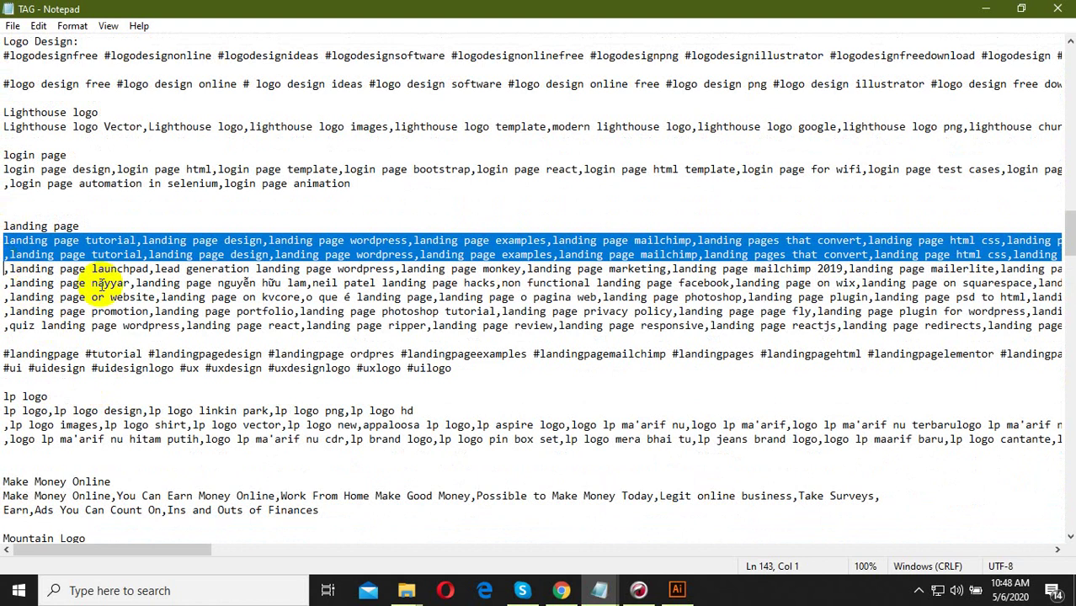
{"action": "left_click", "coordinate": [987, 8]}
{"action": "key", "text": "ctrl+v"}
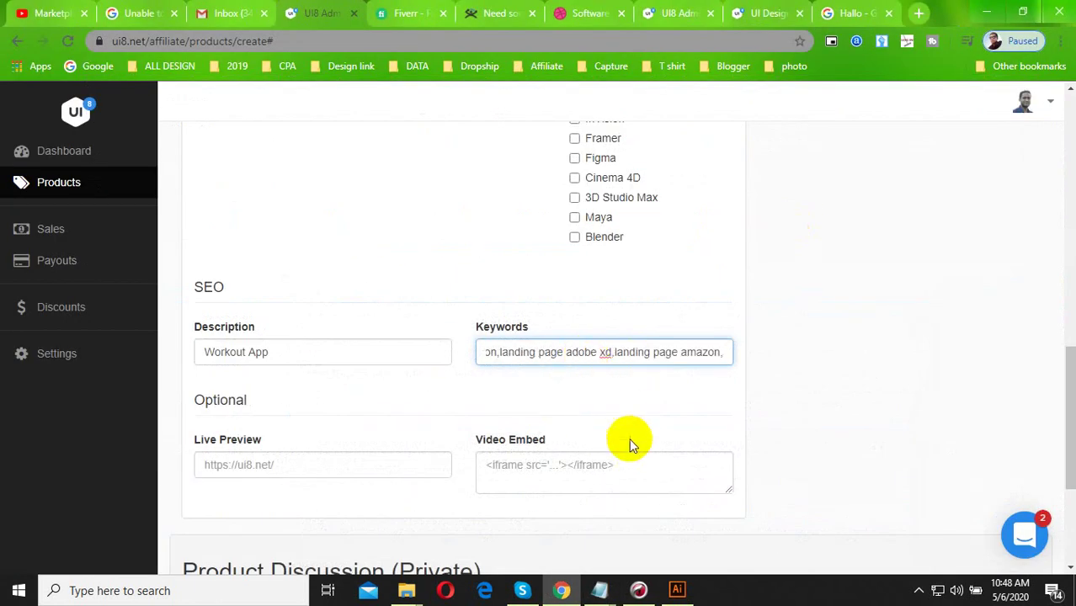
- Set the product's category to Illustrations
{"action": "scroll", "coordinate": [720, 393], "scroll_direction": "up", "scroll_amount": 10}
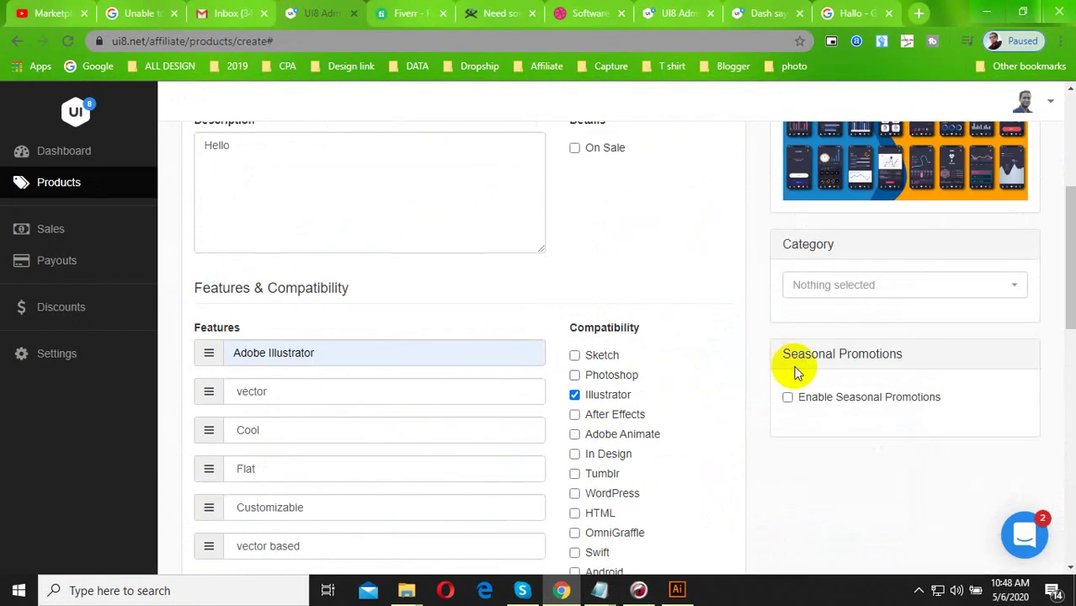
{"action": "scroll", "coordinate": [876, 370], "scroll_direction": "down", "scroll_amount": 3}
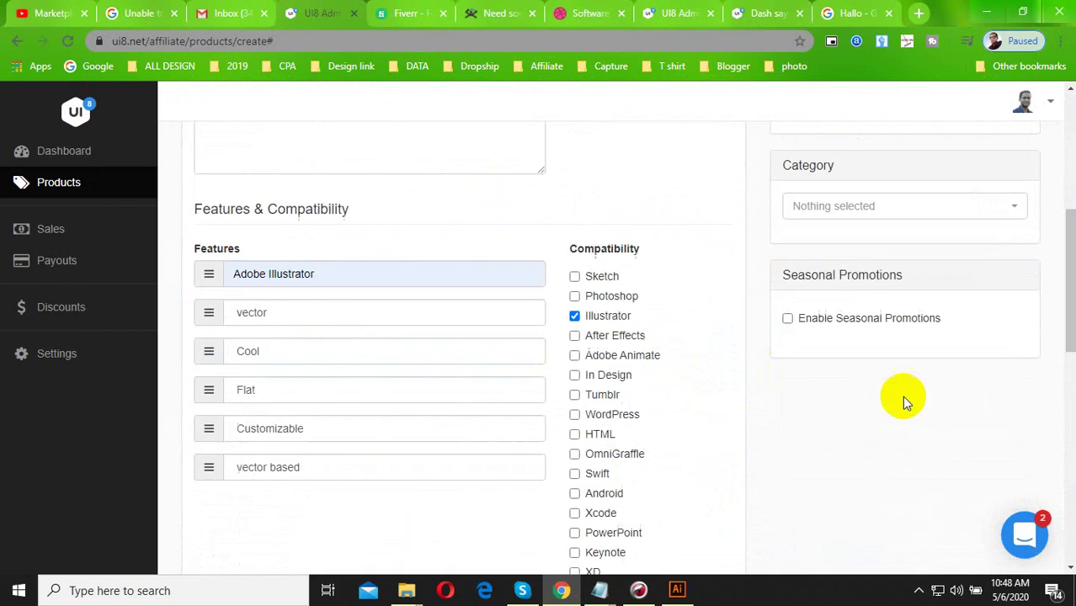
{"action": "scroll", "coordinate": [876, 295], "scroll_direction": "up", "scroll_amount": 2}
{"action": "left_click", "coordinate": [858, 364]}
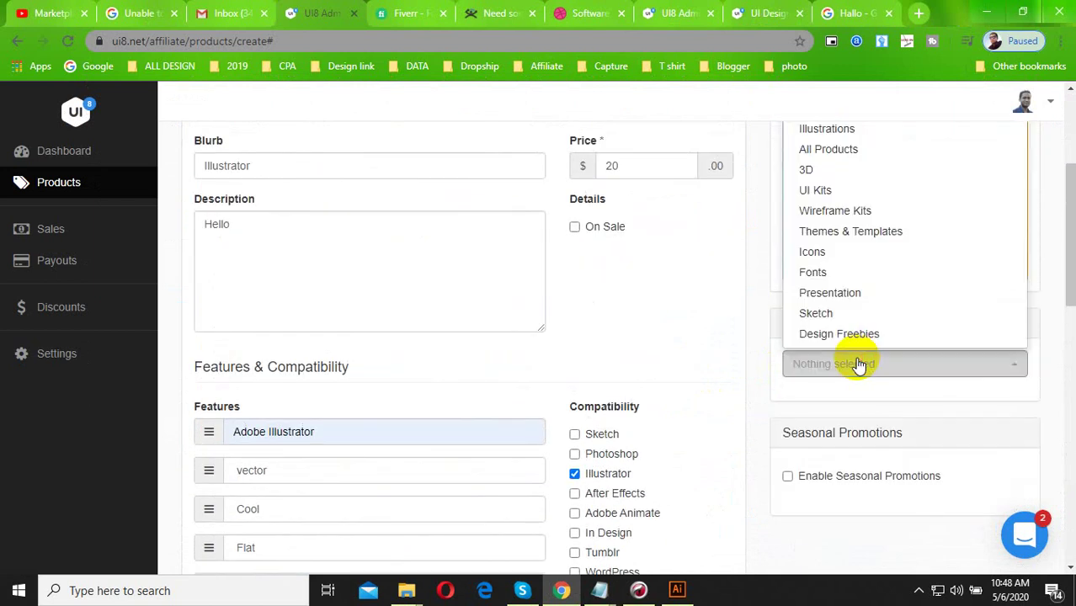
{"action": "left_click", "coordinate": [846, 130]}
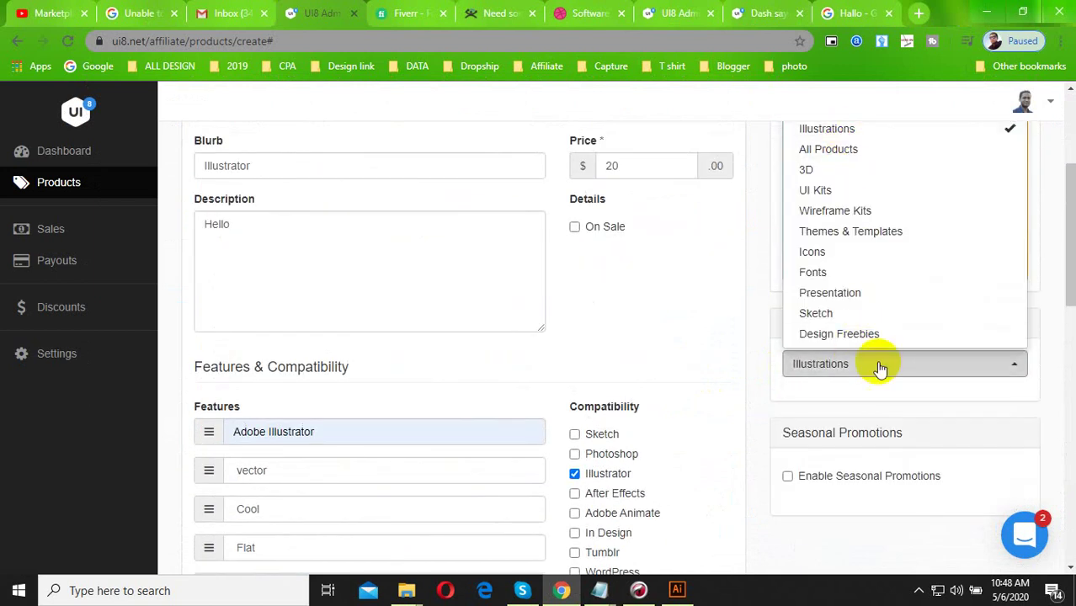
{"action": "left_click", "coordinate": [758, 419]}
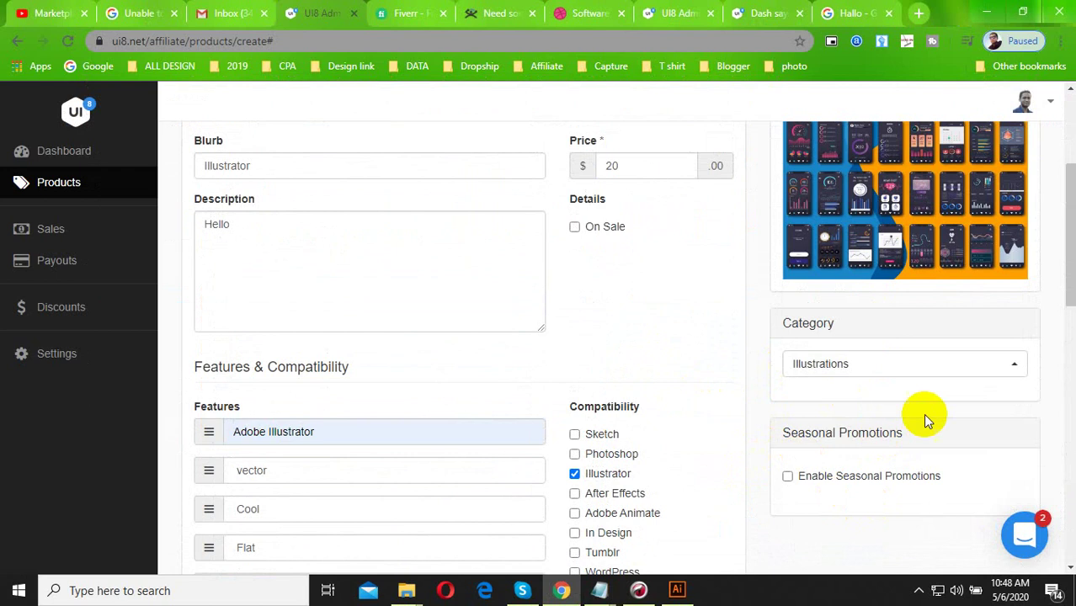
- Save the new Workout App product
{"action": "scroll", "coordinate": [873, 412], "scroll_direction": "up", "scroll_amount": 1}
{"action": "scroll", "coordinate": [875, 411], "scroll_direction": "up", "scroll_amount": 2}
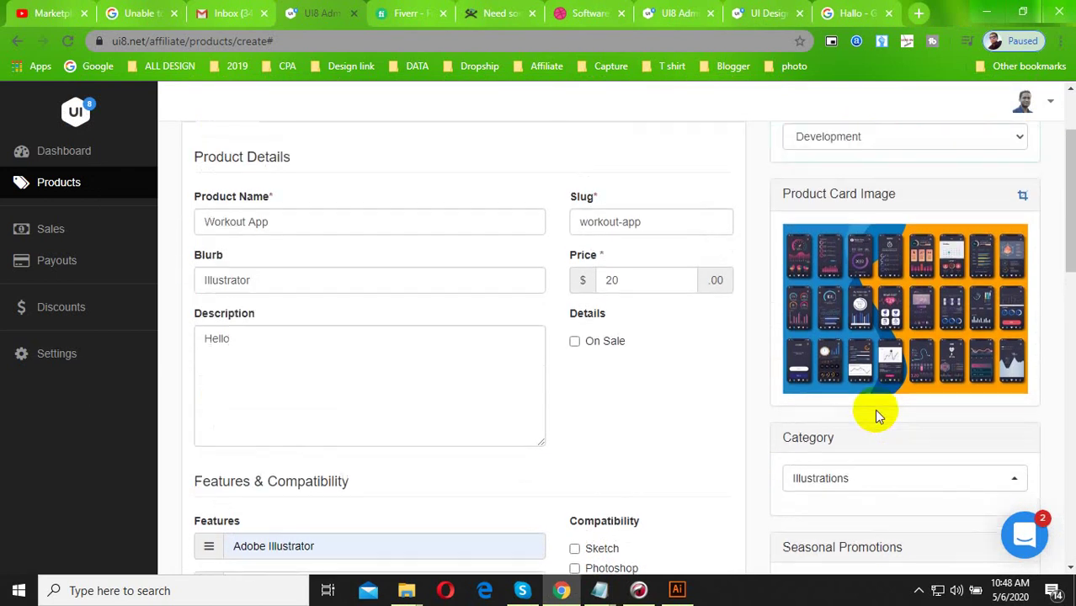
{"action": "left_click", "coordinate": [1001, 171]}
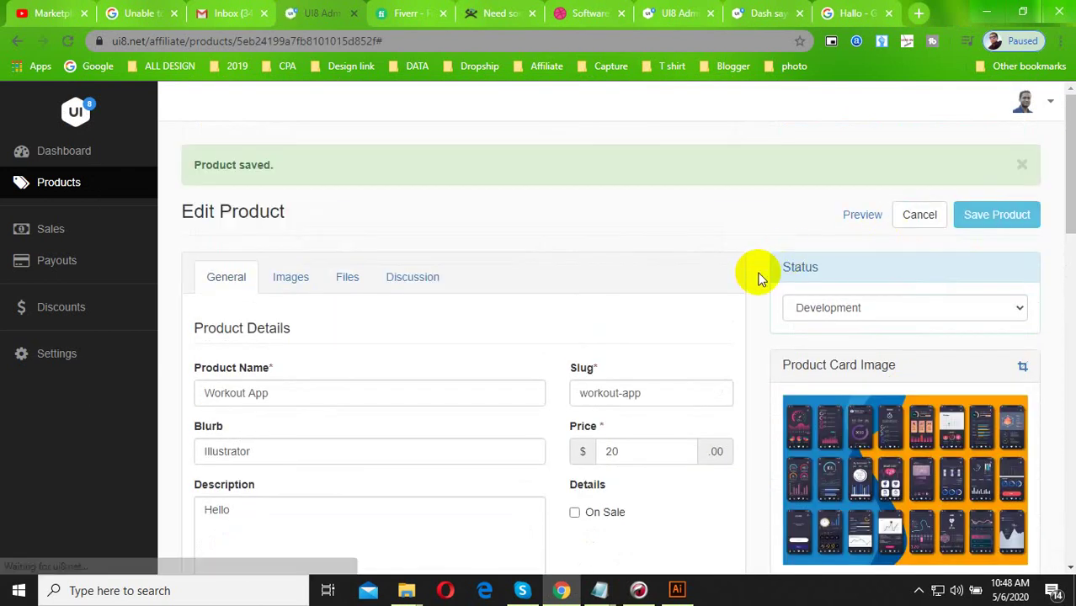
- Go to the saved product's image uploads and look up the required size for the hero image
{"action": "scroll", "coordinate": [792, 447], "scroll_direction": "down", "scroll_amount": 3}
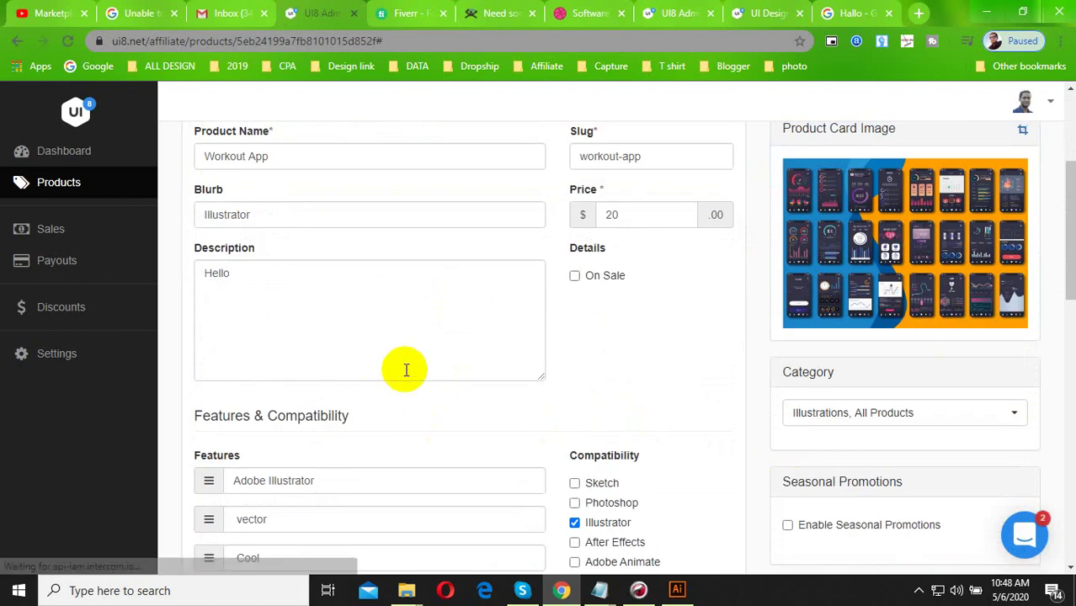
{"action": "scroll", "coordinate": [406, 371], "scroll_direction": "down", "scroll_amount": 3}
{"action": "scroll", "coordinate": [565, 428], "scroll_direction": "up", "scroll_amount": 6}
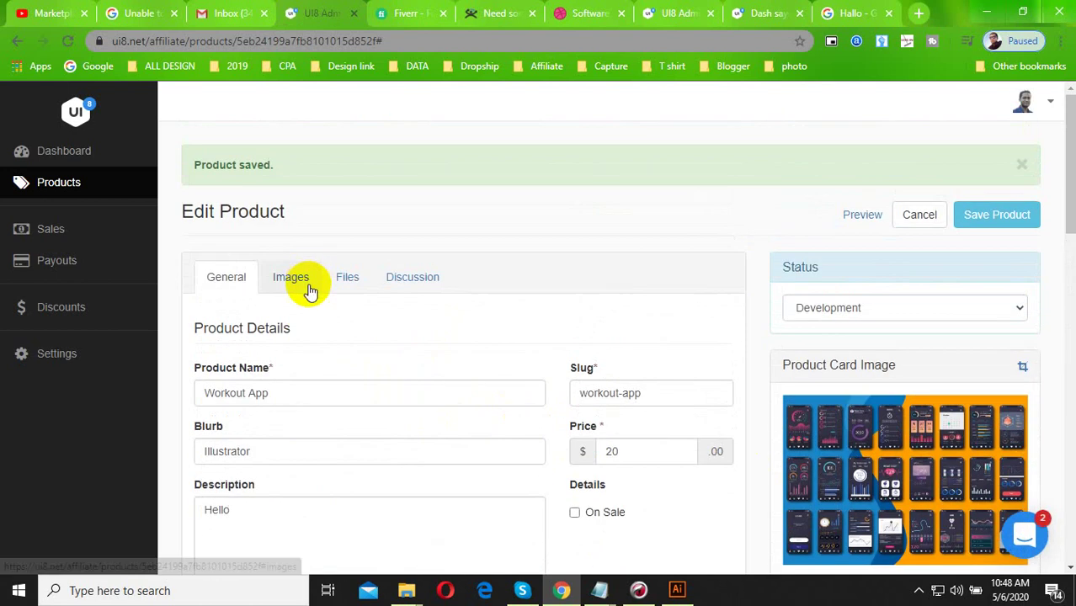
{"action": "left_click", "coordinate": [292, 281]}
{"action": "scroll", "coordinate": [481, 329], "scroll_direction": "down", "scroll_amount": 2}
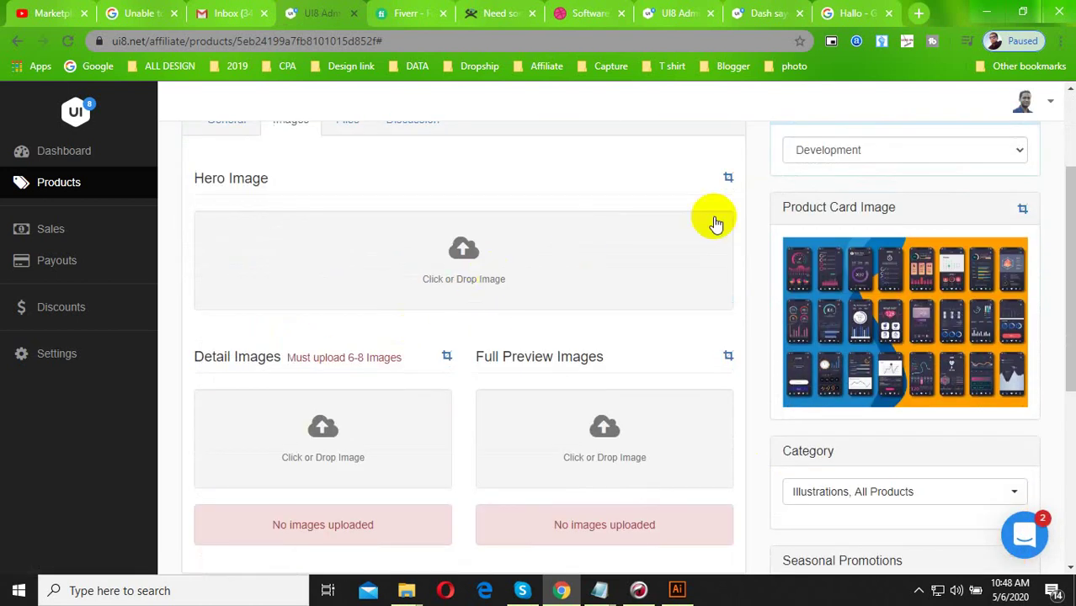
{"action": "left_click", "coordinate": [729, 177]}
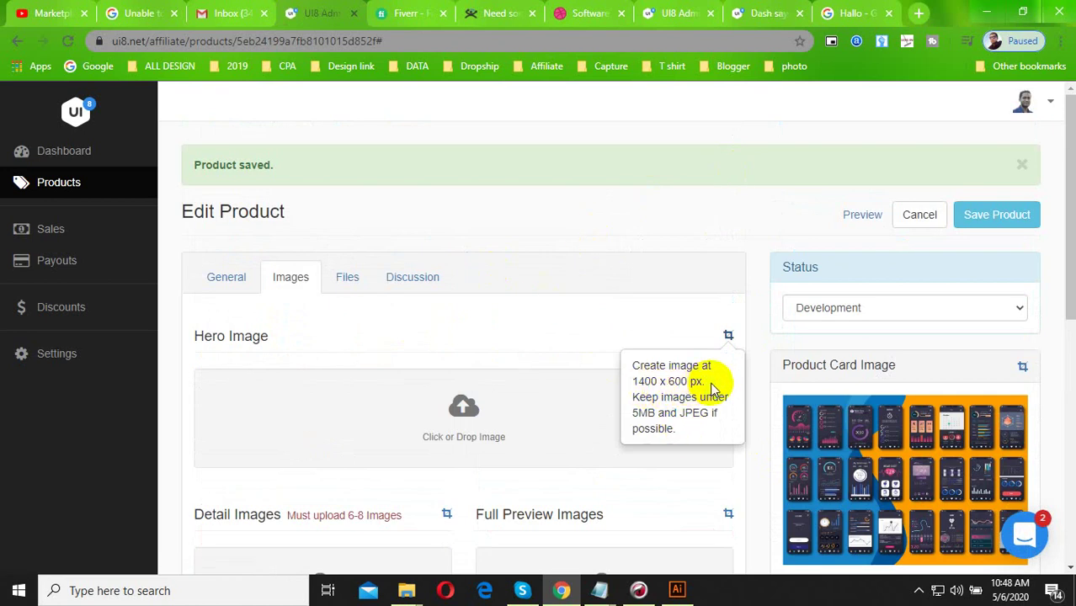
- Start the hero image upload and open the Workout App picture from the file chooser in Paint for editing
{"action": "left_click", "coordinate": [465, 409]}
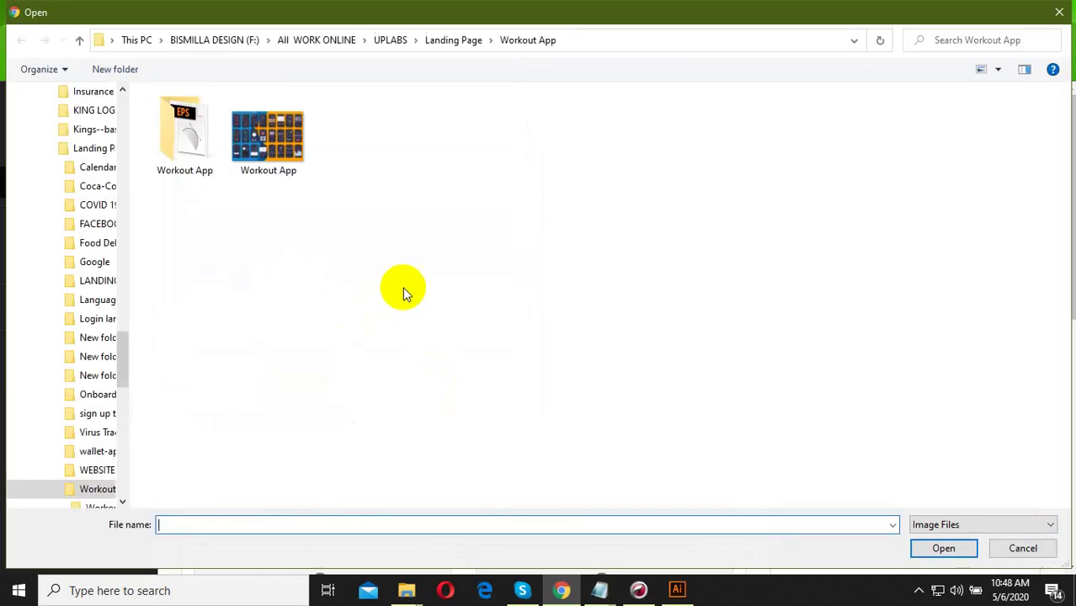
{"action": "left_click", "coordinate": [268, 134]}
{"action": "right_click", "coordinate": [268, 135]}
{"action": "left_click", "coordinate": [322, 179]}
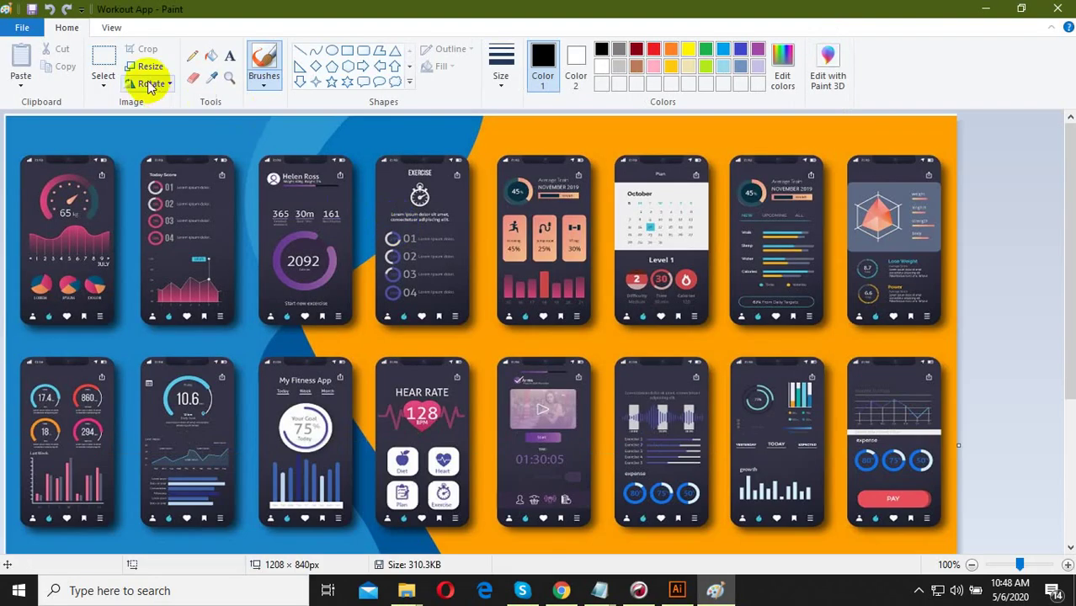
- Resize the Workout App picture to 1400 × 600 pixels without maintaining the aspect ratio
{"action": "left_click", "coordinate": [143, 67]}
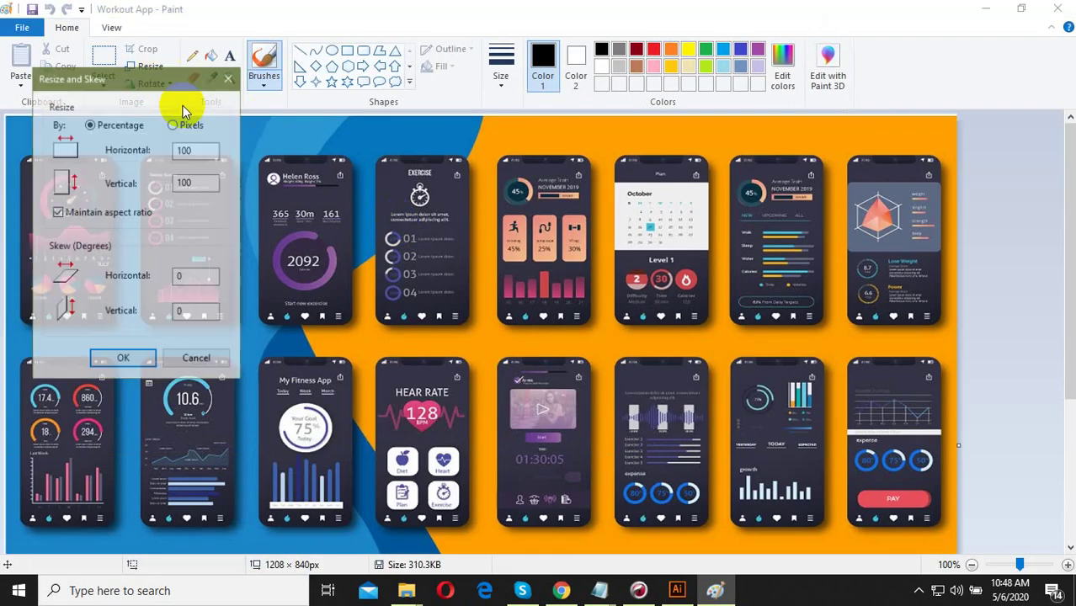
{"action": "left_click", "coordinate": [190, 124]}
{"action": "double_click", "coordinate": [174, 151]}
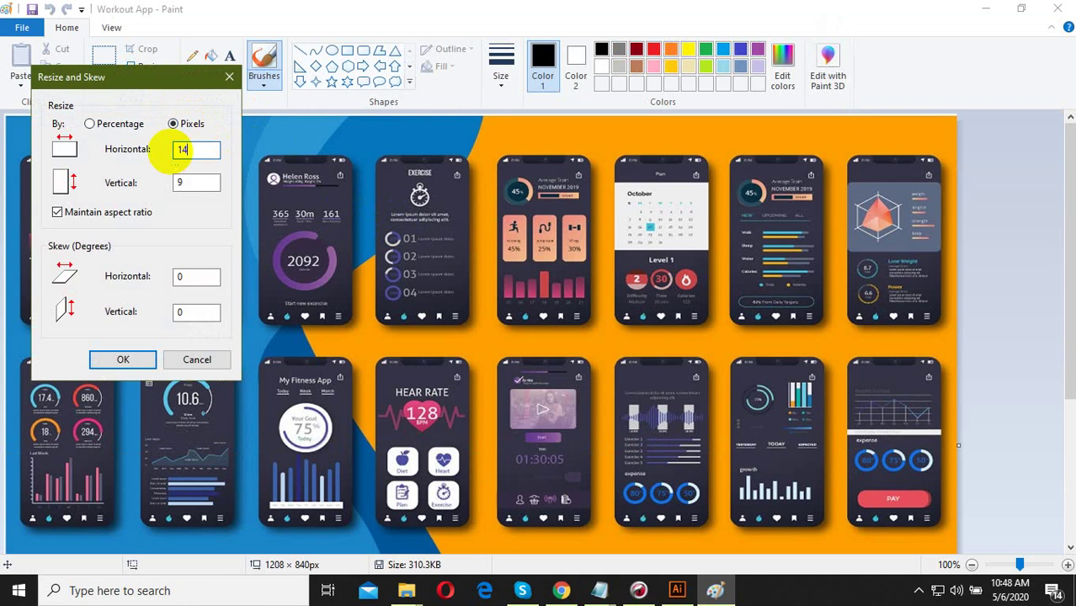
{"action": "left_click", "coordinate": [81, 213]}
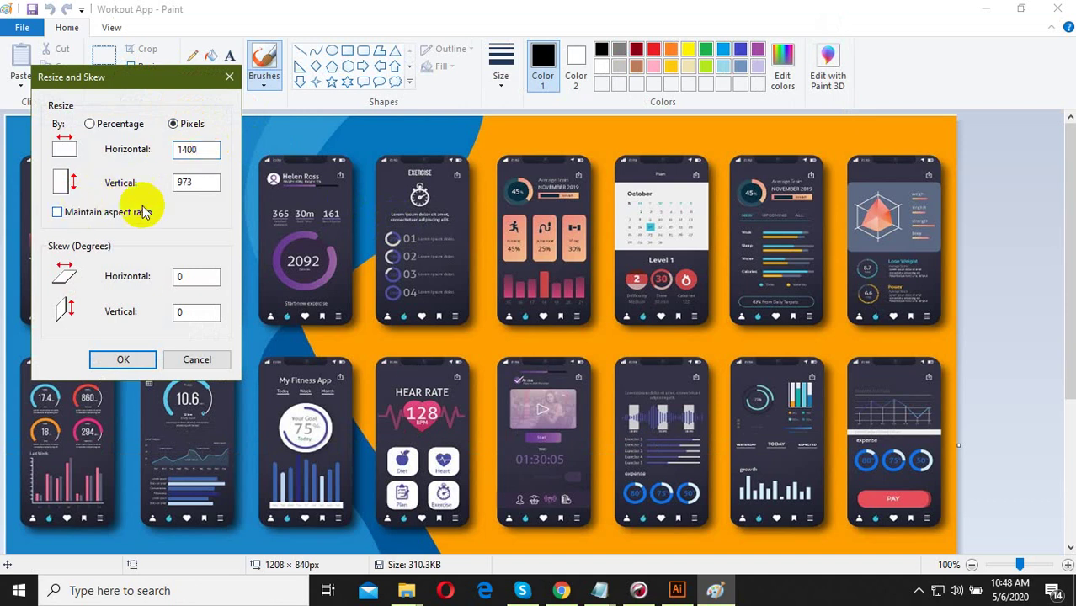
{"action": "double_click", "coordinate": [189, 184]}
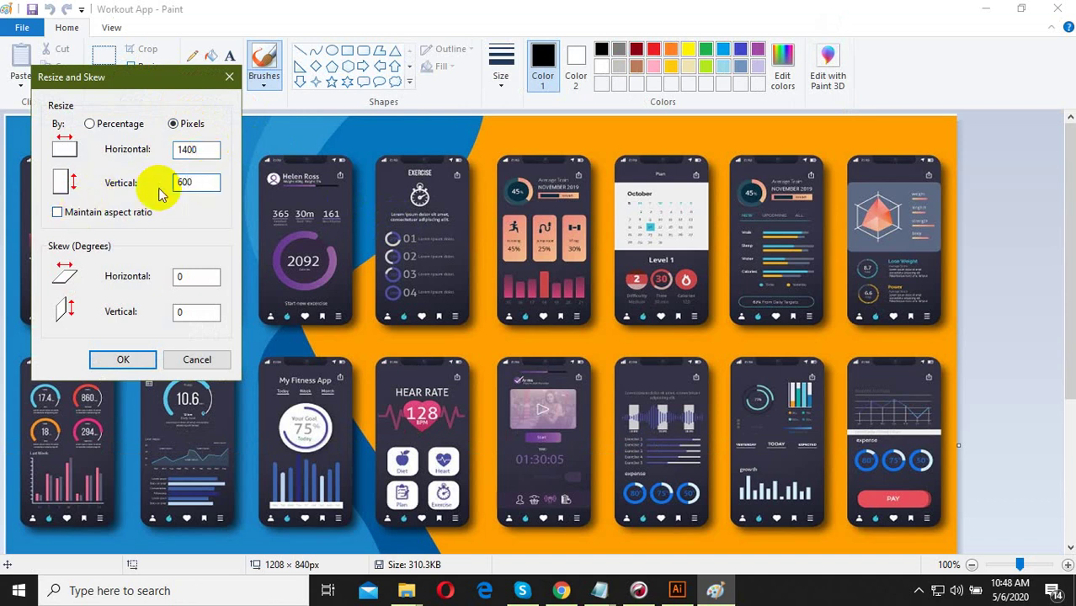
{"action": "left_click", "coordinate": [123, 360]}
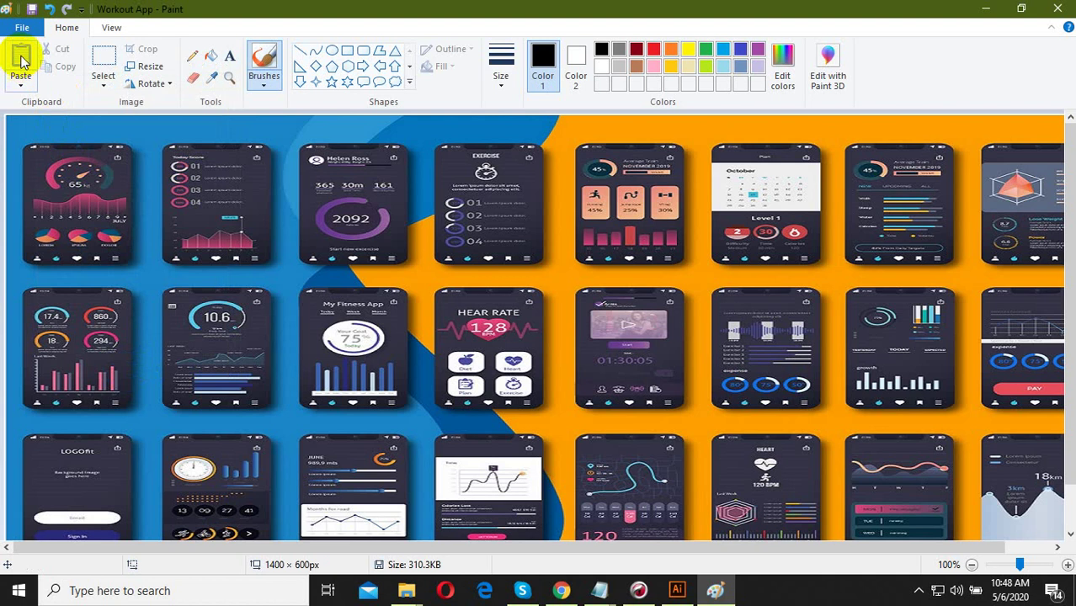
- Close the Workout App picture in Paint and return to the image file chooser
{"action": "left_click", "coordinate": [32, 11]}
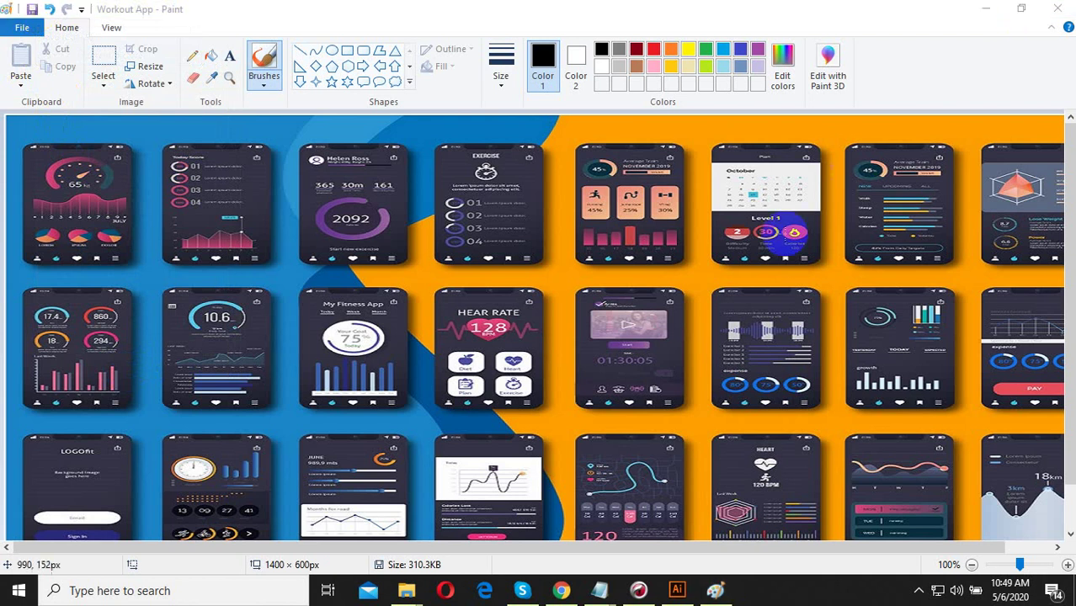
{"action": "left_click", "coordinate": [1058, 9]}
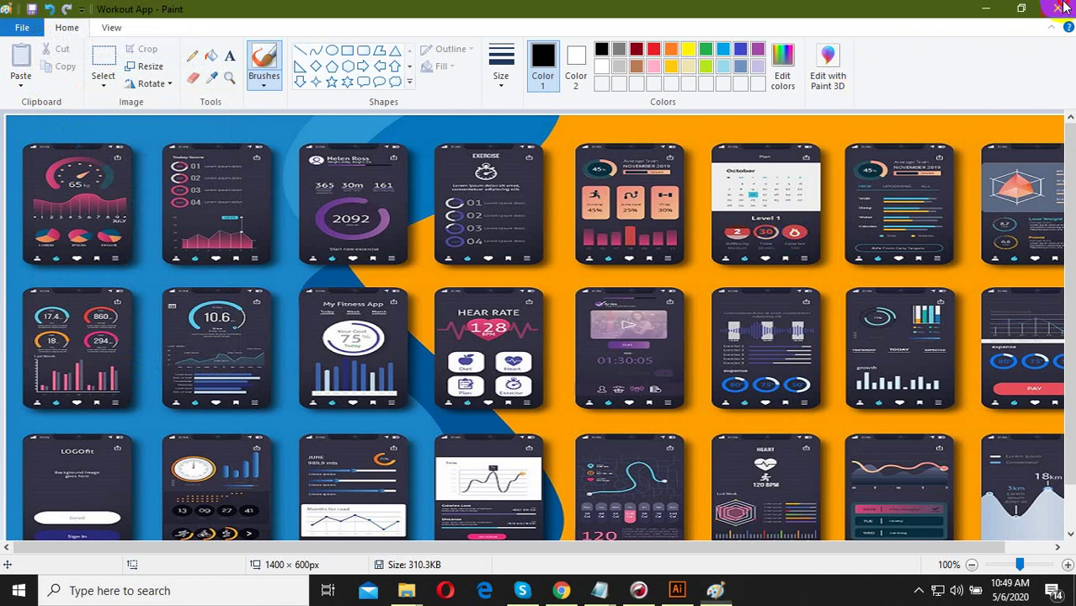
{"action": "left_click", "coordinate": [558, 313]}
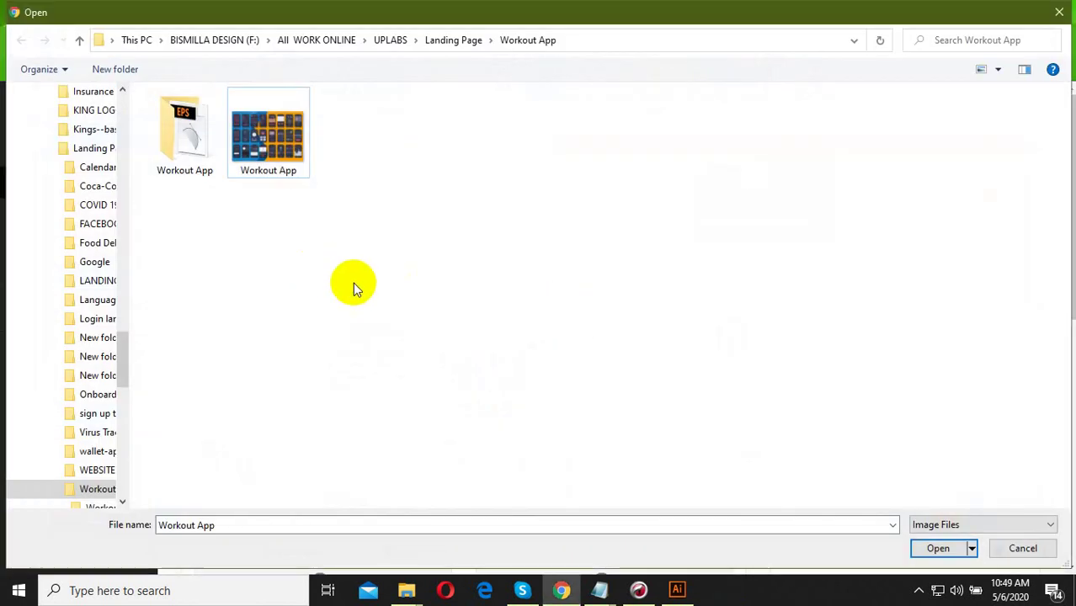
- Switch to Illustrator, maximize its window and select all artwork in Workout App.eps
{"action": "left_click", "coordinate": [679, 589]}
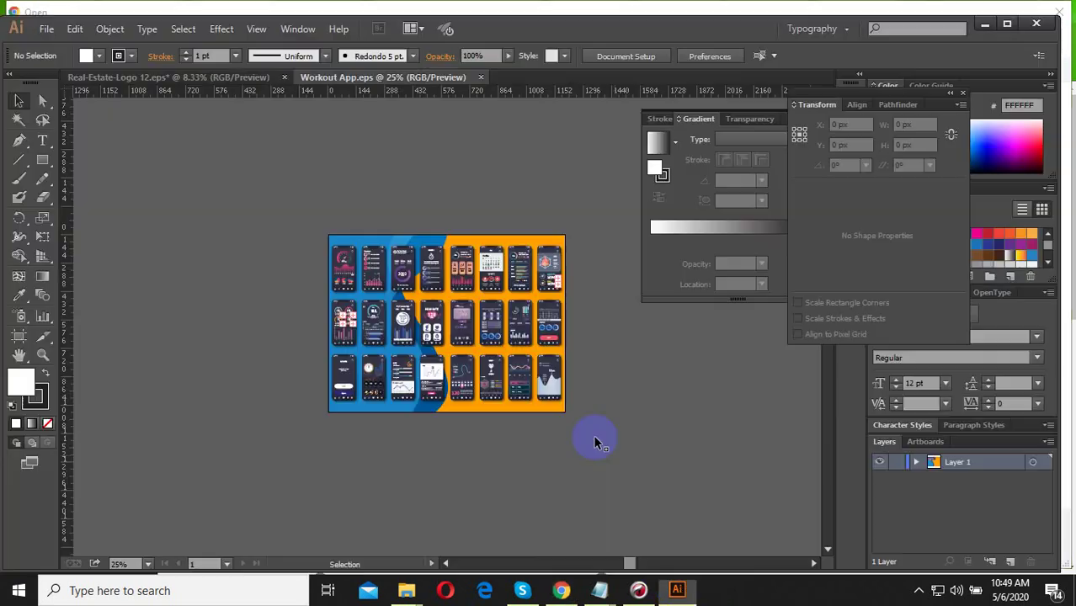
{"action": "left_click", "coordinate": [240, 77]}
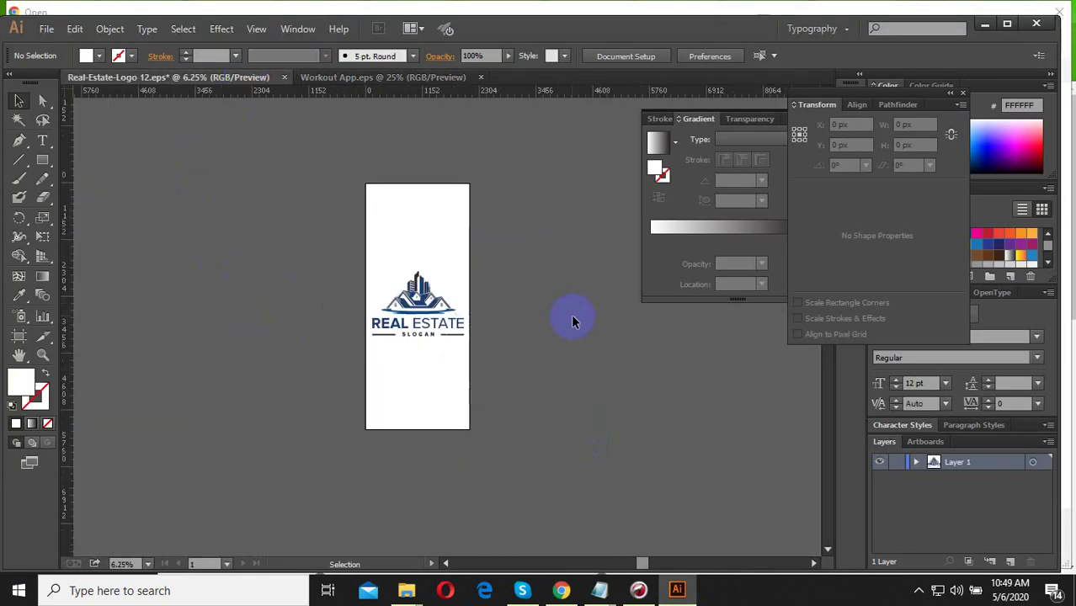
{"action": "left_click", "coordinate": [282, 401]}
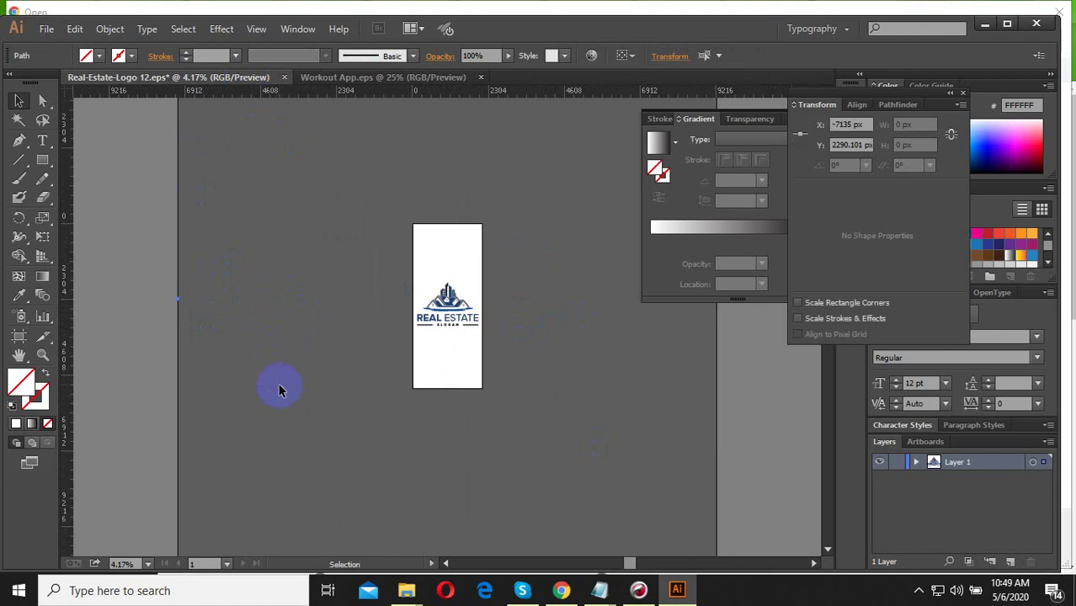
{"action": "left_click", "coordinate": [278, 383]}
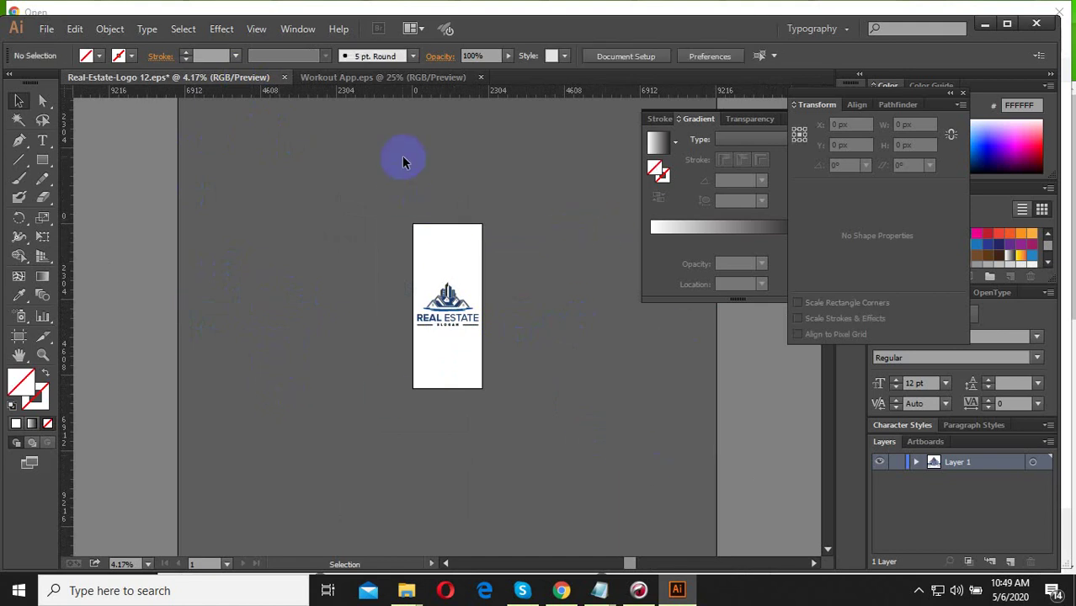
{"action": "left_click", "coordinate": [353, 78]}
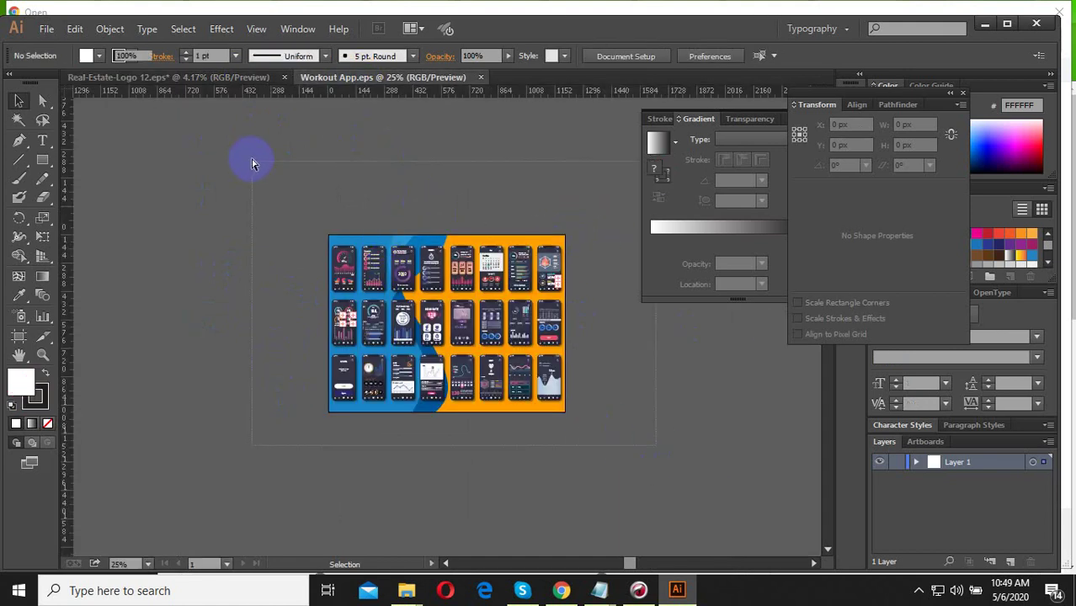
{"action": "key", "text": "ctrl+a"}
{"action": "left_click", "coordinate": [1007, 24]}
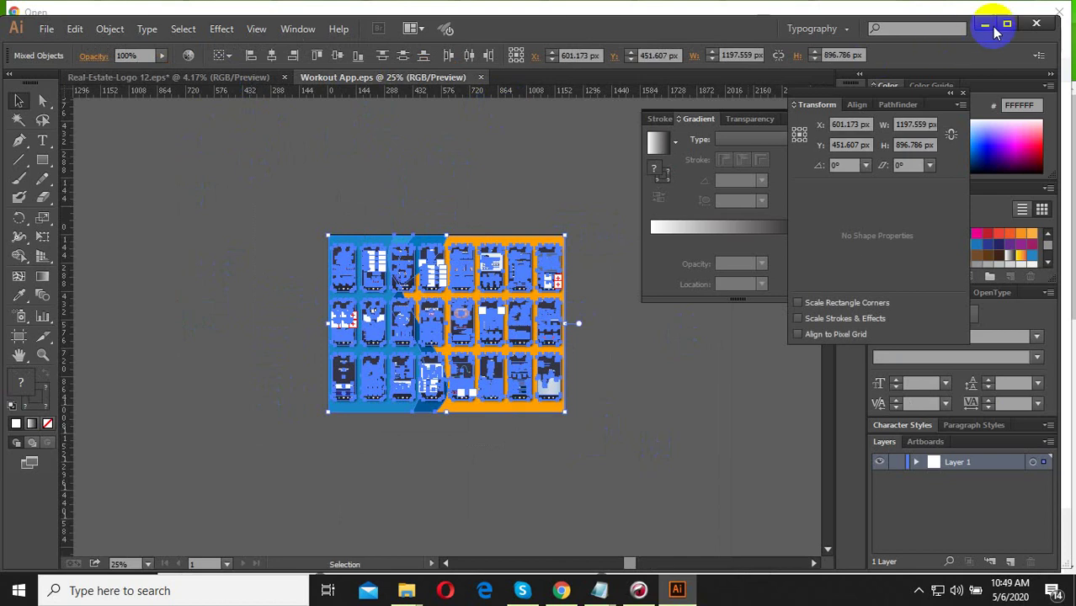
- Create a new document named aa, 1400 px wide and 600 px high, checking the hero image's required size on the product page
{"action": "left_click", "coordinate": [44, 12]}
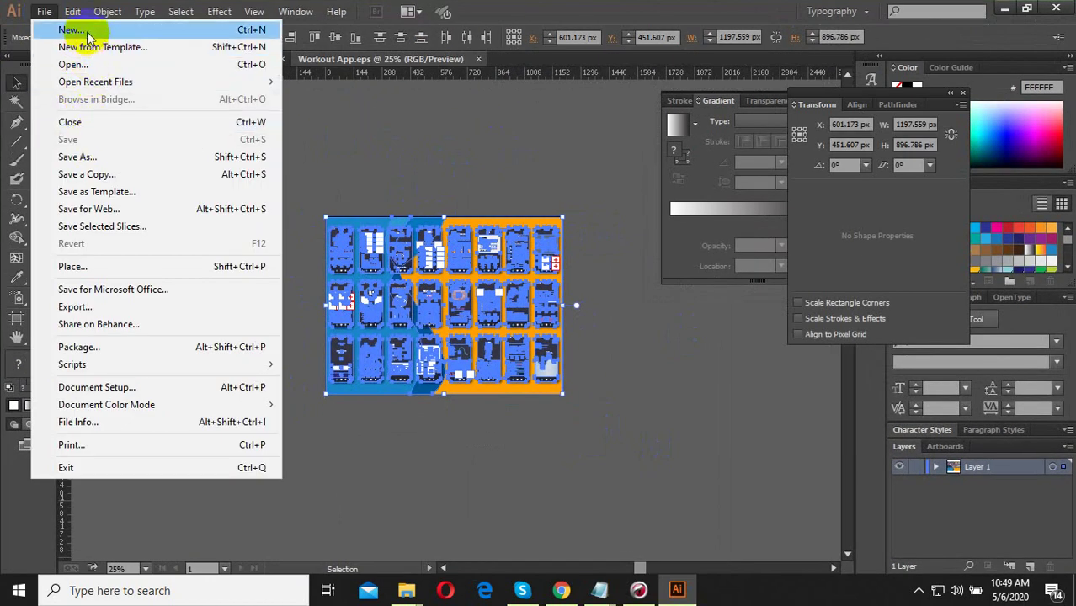
{"action": "left_click", "coordinate": [74, 31]}
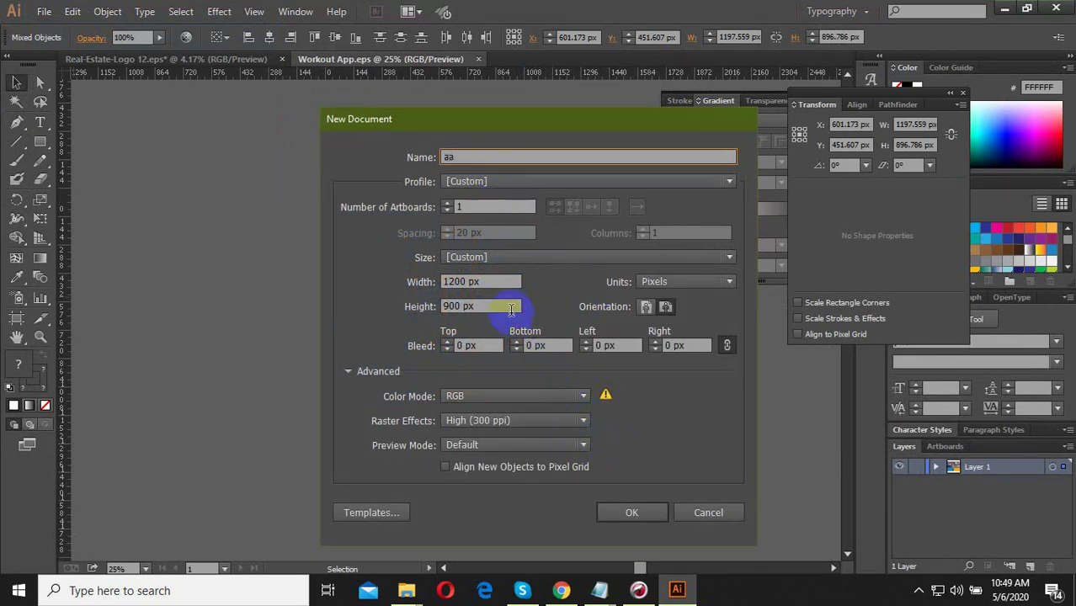
{"action": "left_click", "coordinate": [639, 591]}
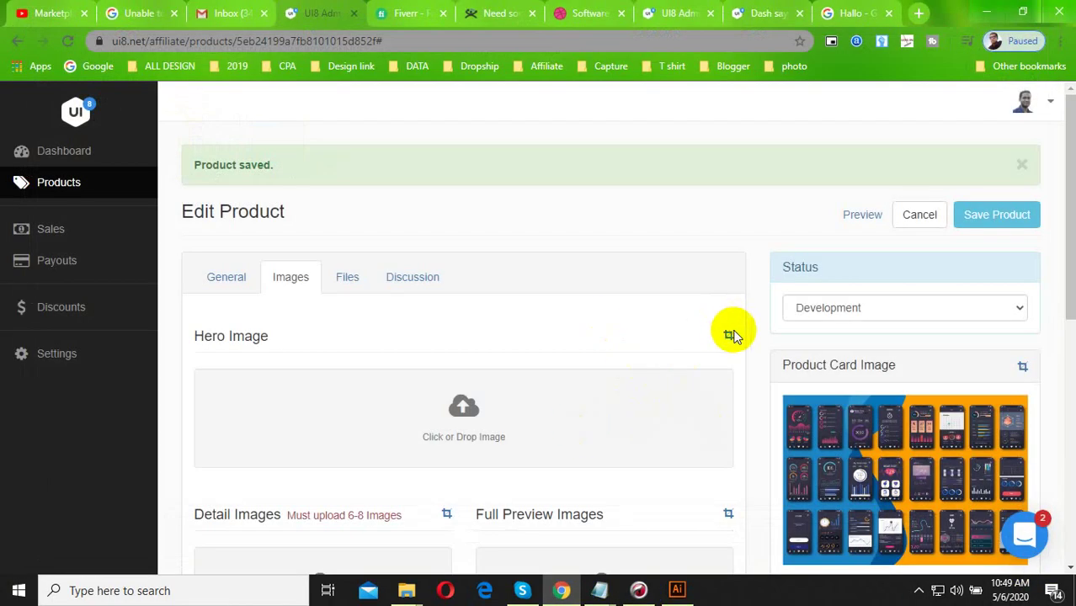
{"action": "left_click", "coordinate": [676, 590]}
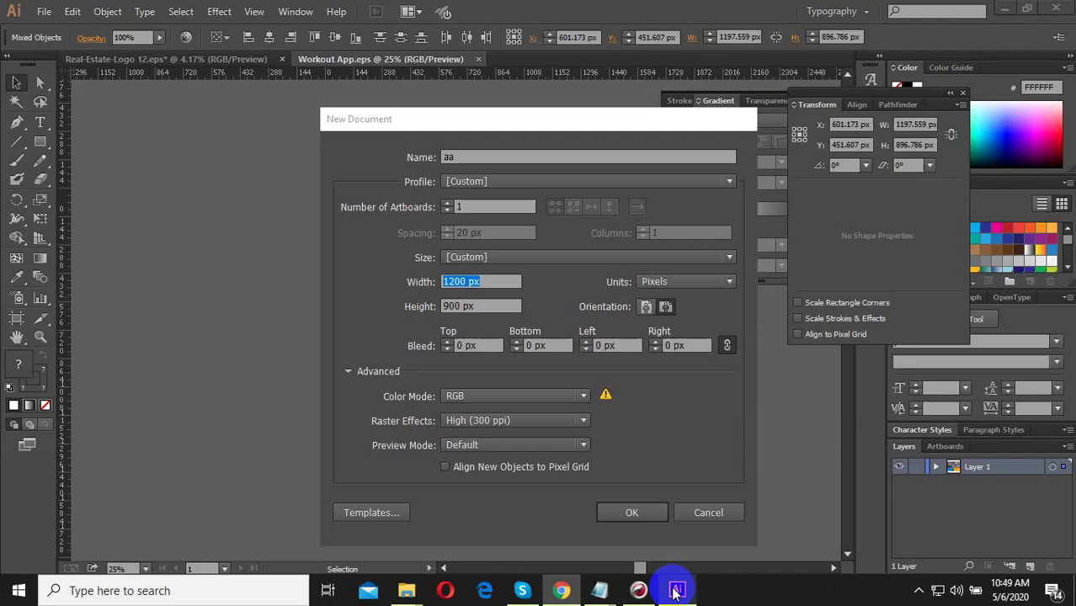
{"action": "type", "text": "1400"}
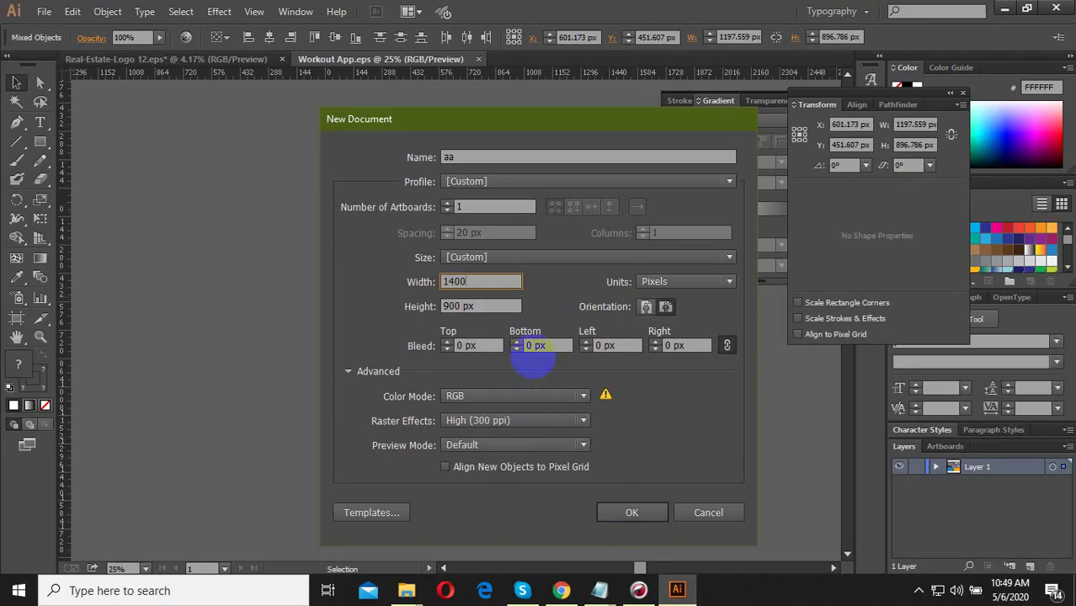
{"action": "left_click_drag", "start_coordinate": [488, 310], "coordinate": [411, 306]}
{"action": "type", "text": "600"}
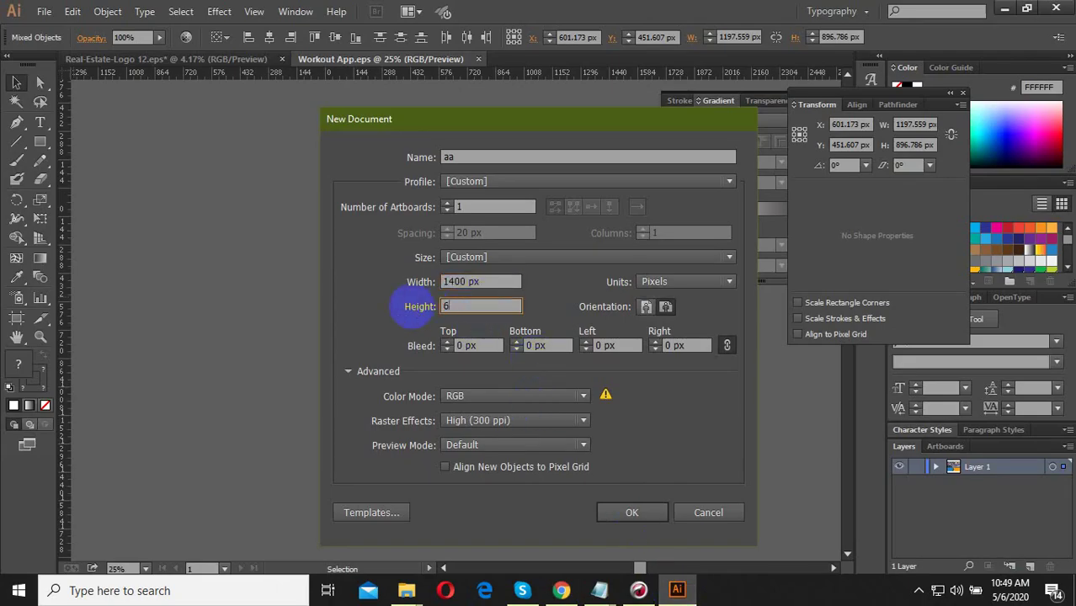
{"action": "left_click", "coordinate": [631, 514]}
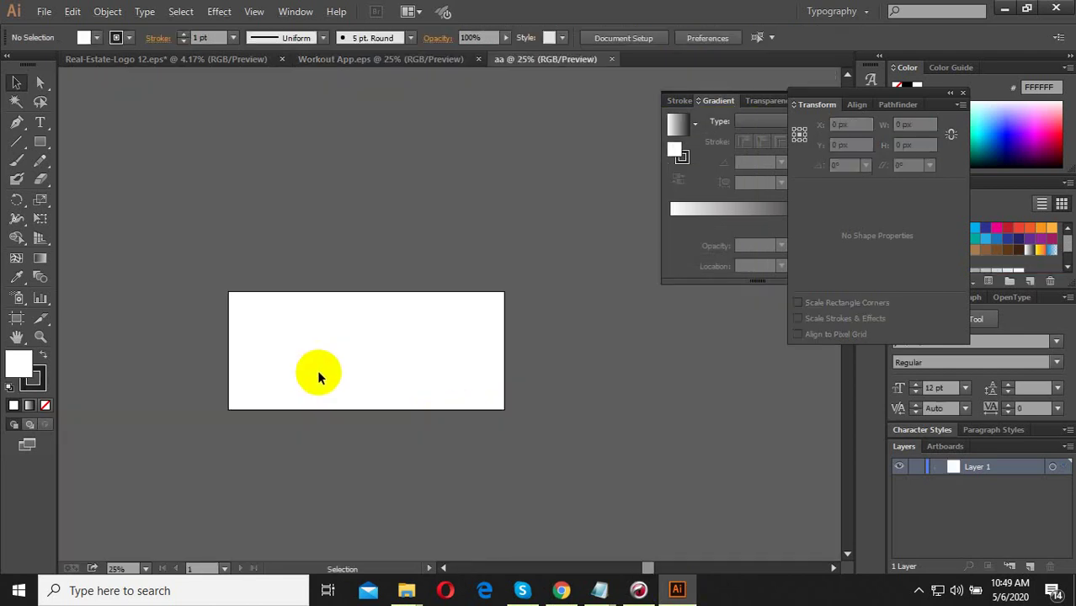
- Copy the selected Workout App.eps artwork into the aa document and place it over the middle of the artboard
{"action": "left_click", "coordinate": [372, 59]}
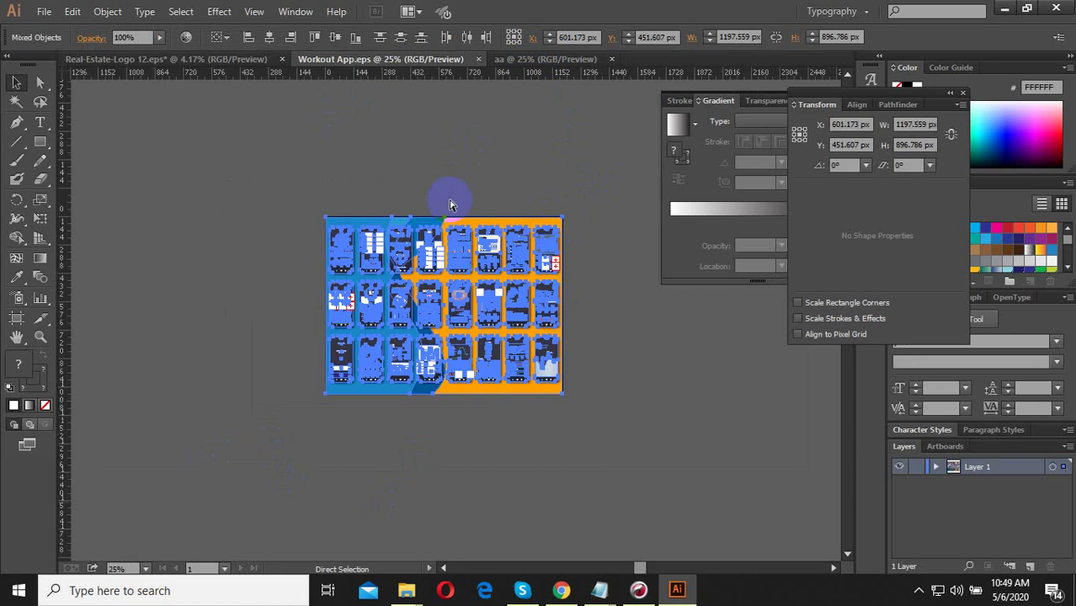
{"action": "left_click", "coordinate": [537, 59]}
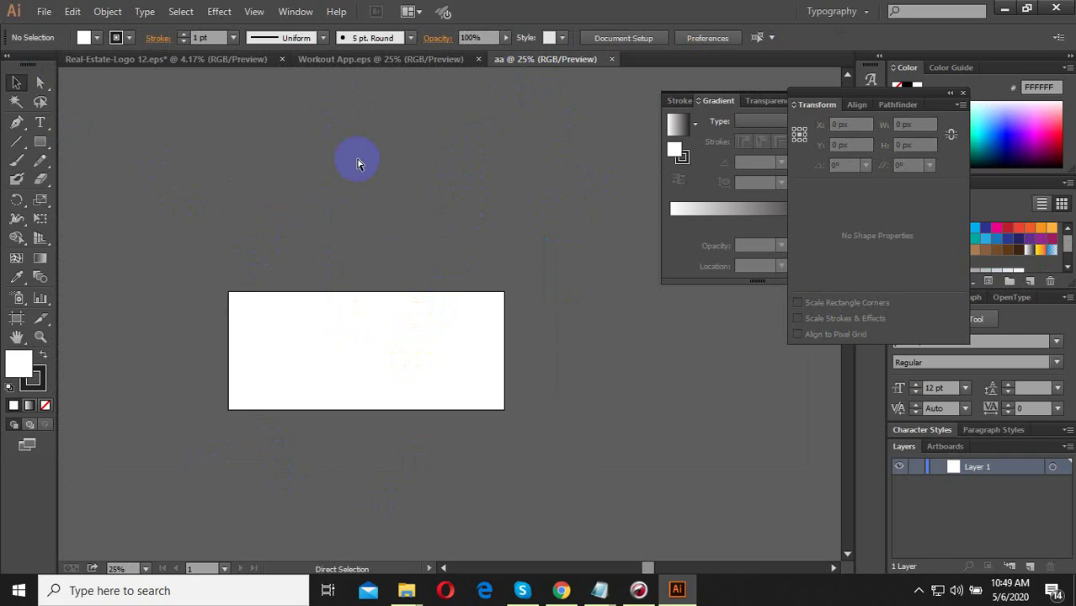
{"action": "left_click", "coordinate": [367, 237]}
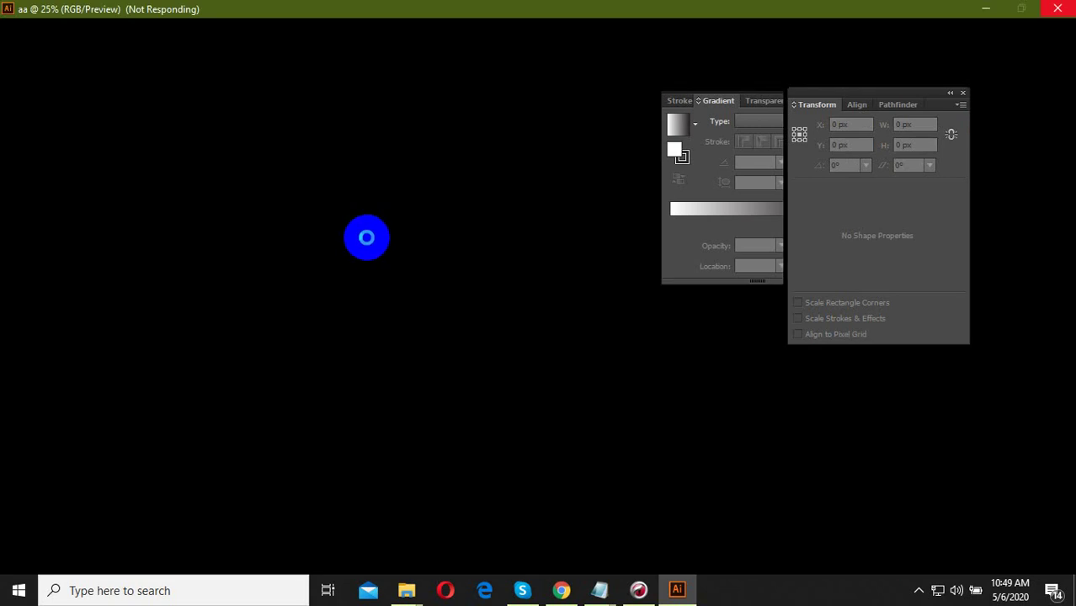
{"action": "left_click", "coordinate": [919, 589]}
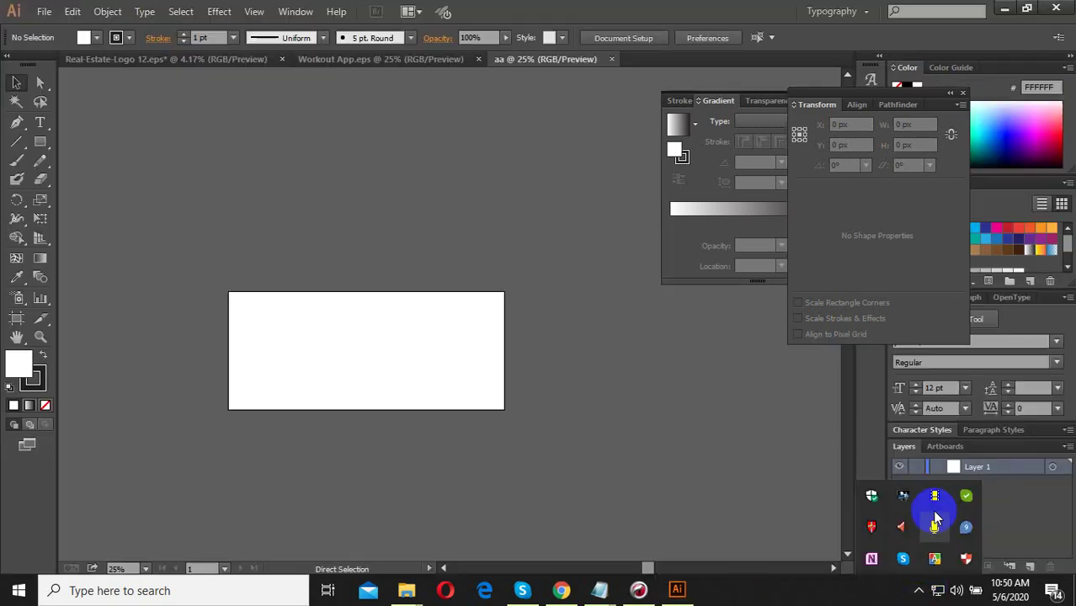
{"action": "left_click_drag", "start_coordinate": [367, 233], "coordinate": [260, 271]}
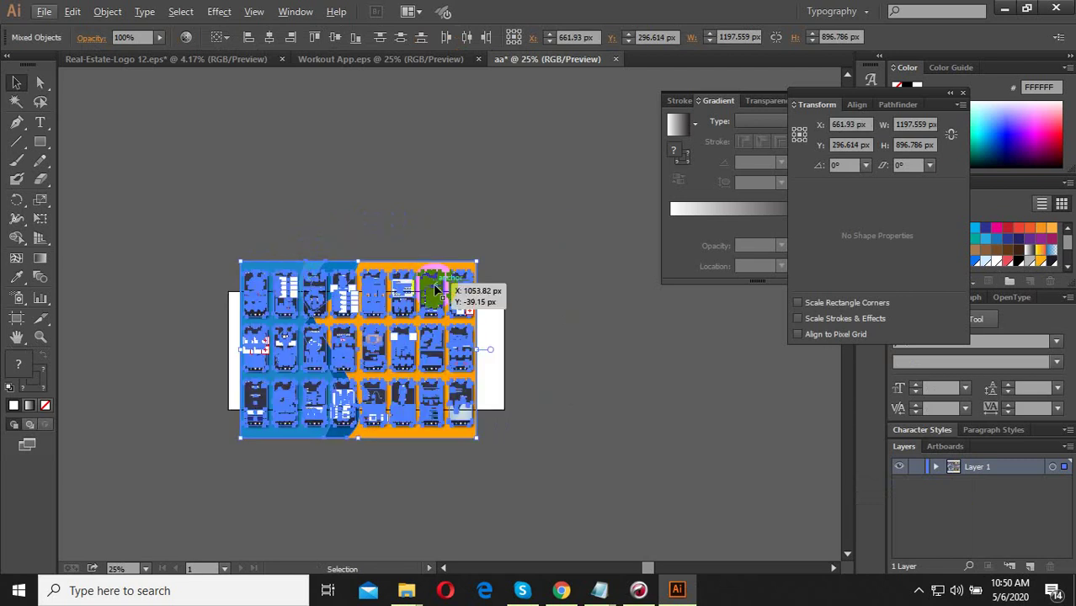
- Scale the pasted artwork down proportionally to about 777 × 580 px, with its upper edge on the artboard's upper edge
{"action": "left_click_drag", "start_coordinate": [483, 269], "coordinate": [478, 292]}
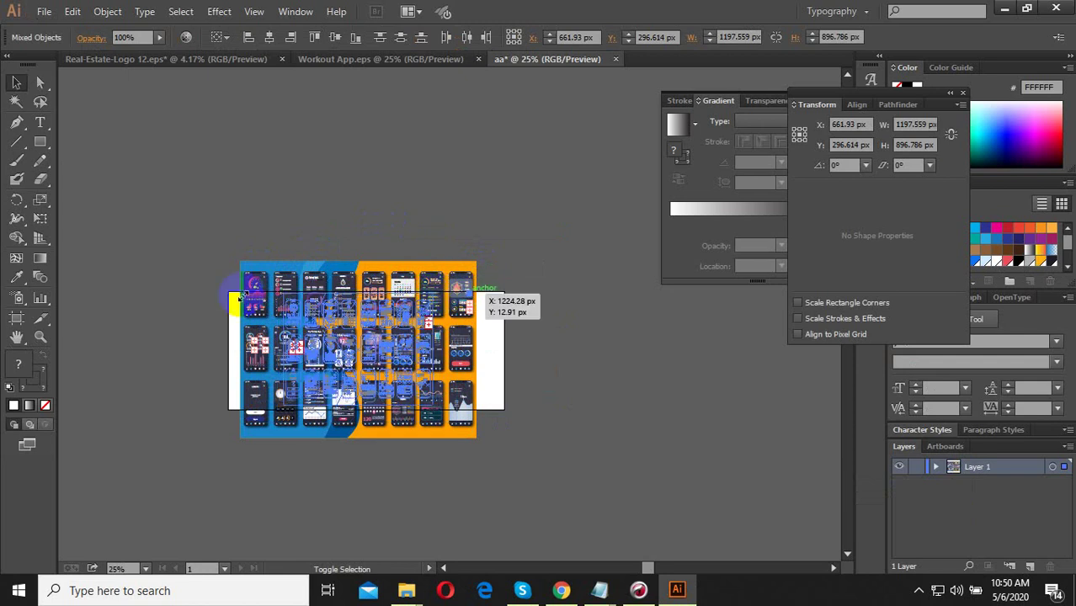
{"action": "left_click_drag", "start_coordinate": [241, 299], "coordinate": [242, 302]}
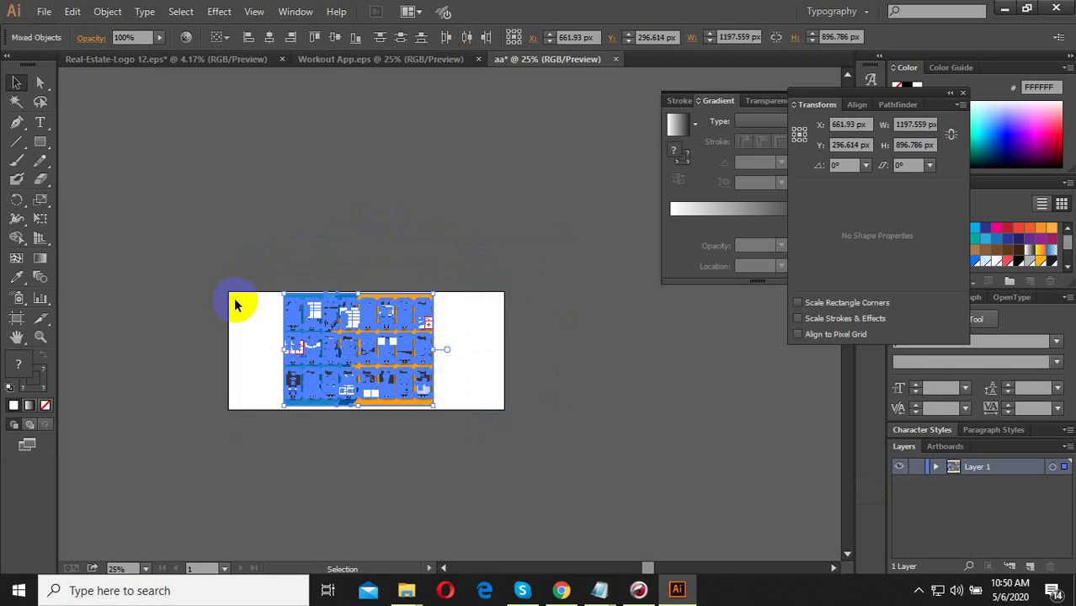
{"action": "scroll", "coordinate": [474, 307], "scroll_direction": "up", "scroll_amount": 5}
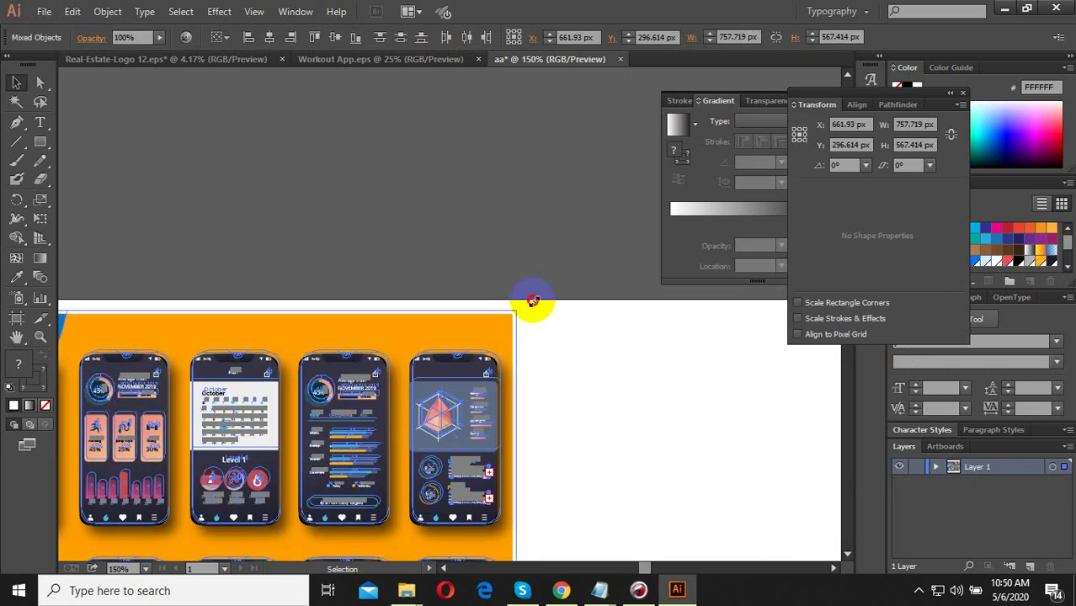
{"action": "left_click_drag", "start_coordinate": [534, 300], "coordinate": [533, 298]}
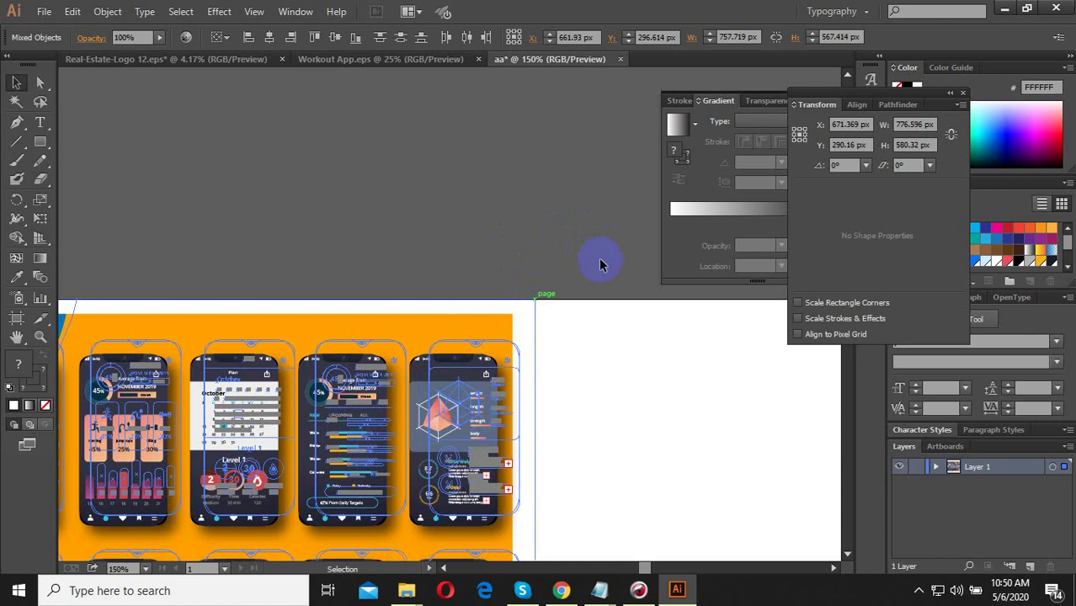
- Scale the artwork proportionally from its lower-left corner to about 806 × 600 px to fill the artboard's height
{"action": "key", "text": "ctrl+minus"}
{"action": "key", "text": "ctrl+minus"}
{"action": "key", "text": "ctrl+minus"}
{"action": "key", "text": "ctrl+minus"}
{"action": "left_click", "coordinate": [470, 257]}
{"action": "scroll", "coordinate": [464, 261], "scroll_direction": "up", "scroll_amount": 6}
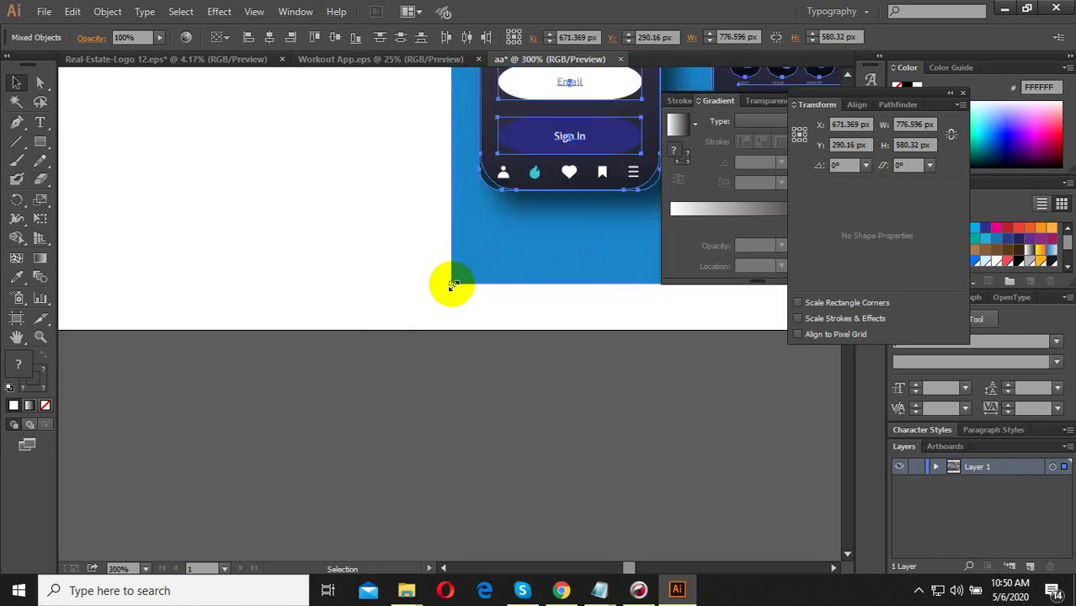
{"action": "left_click_drag", "start_coordinate": [452, 284], "coordinate": [350, 334]}
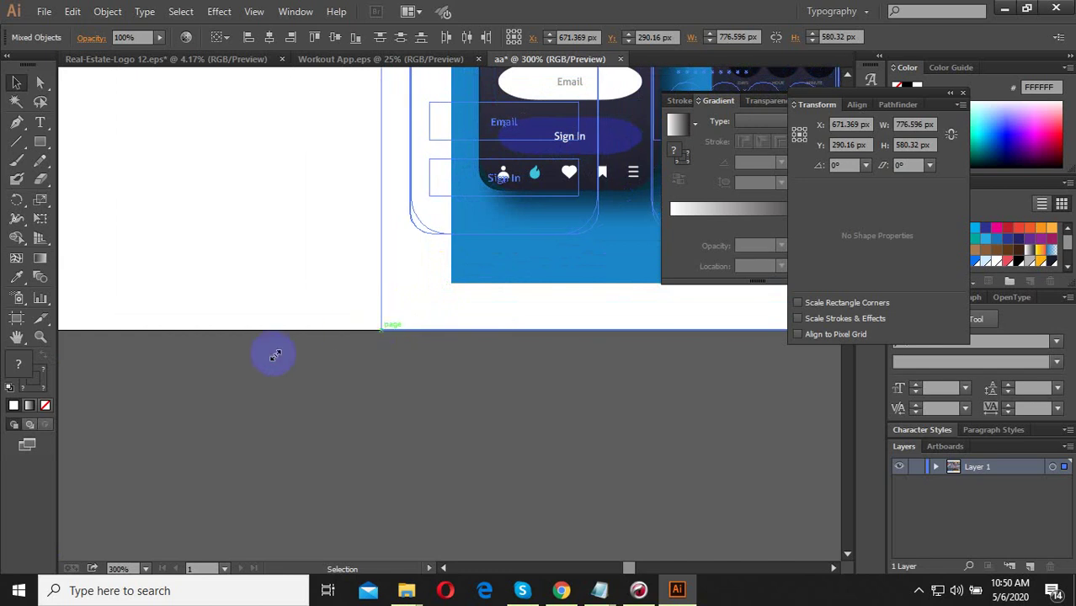
{"action": "left_click_drag", "start_coordinate": [275, 355], "coordinate": [199, 243]}
{"action": "scroll", "coordinate": [231, 267], "scroll_direction": "down", "scroll_amount": 3}
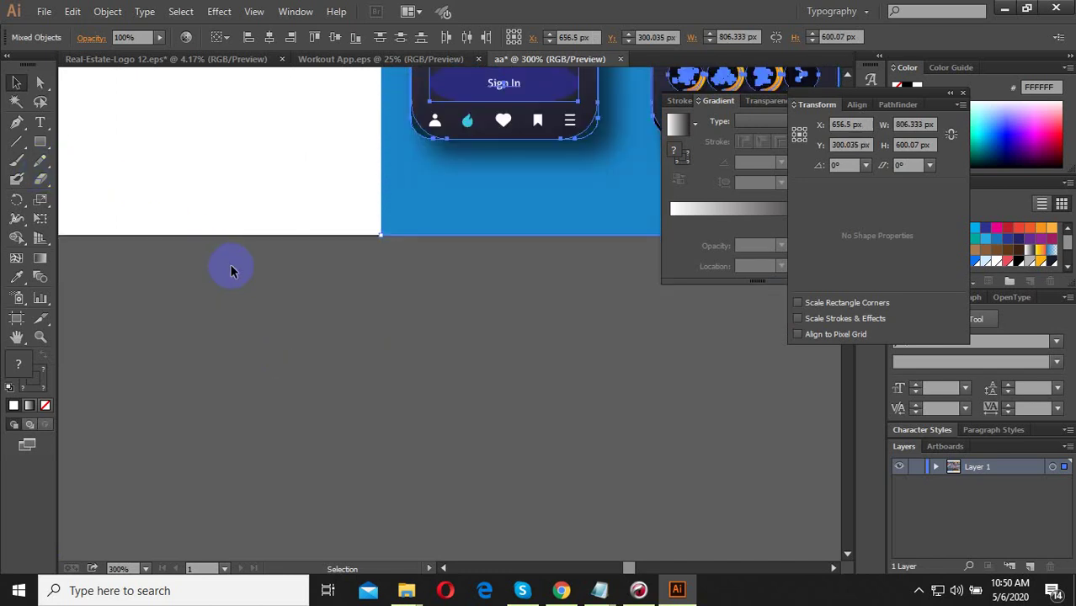
- Stretch the orange background rectangle horizontally past both sides of the artwork to about 1406 px wide, covering the artboard's full width
{"action": "left_click", "coordinate": [245, 364]}
{"action": "scroll", "coordinate": [245, 364], "scroll_direction": "down", "scroll_amount": 7}
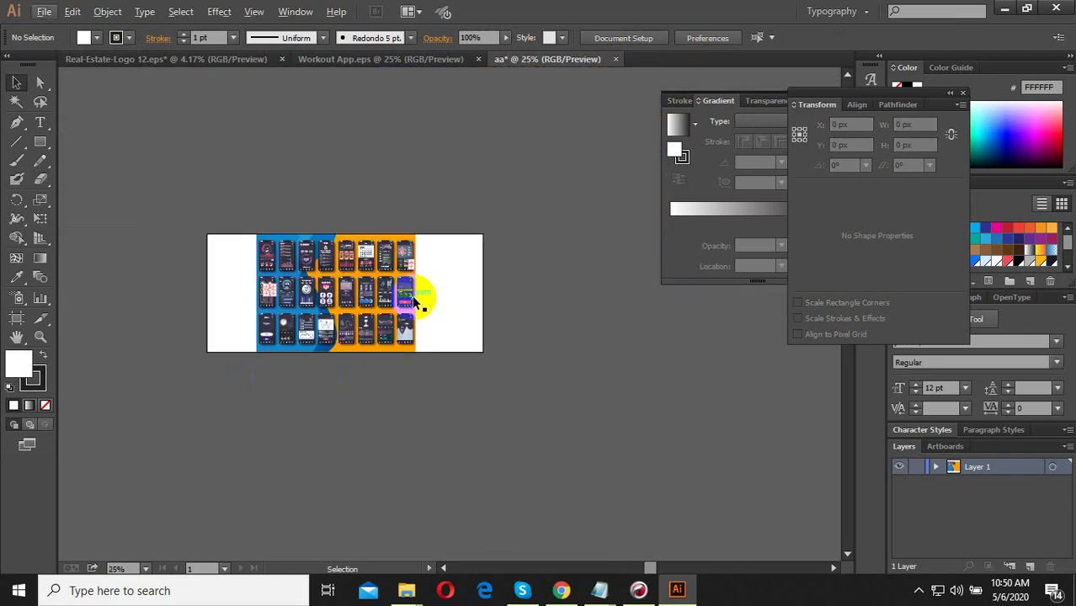
{"action": "scroll", "coordinate": [412, 299], "scroll_direction": "up", "scroll_amount": 3}
{"action": "left_click", "coordinate": [411, 330]}
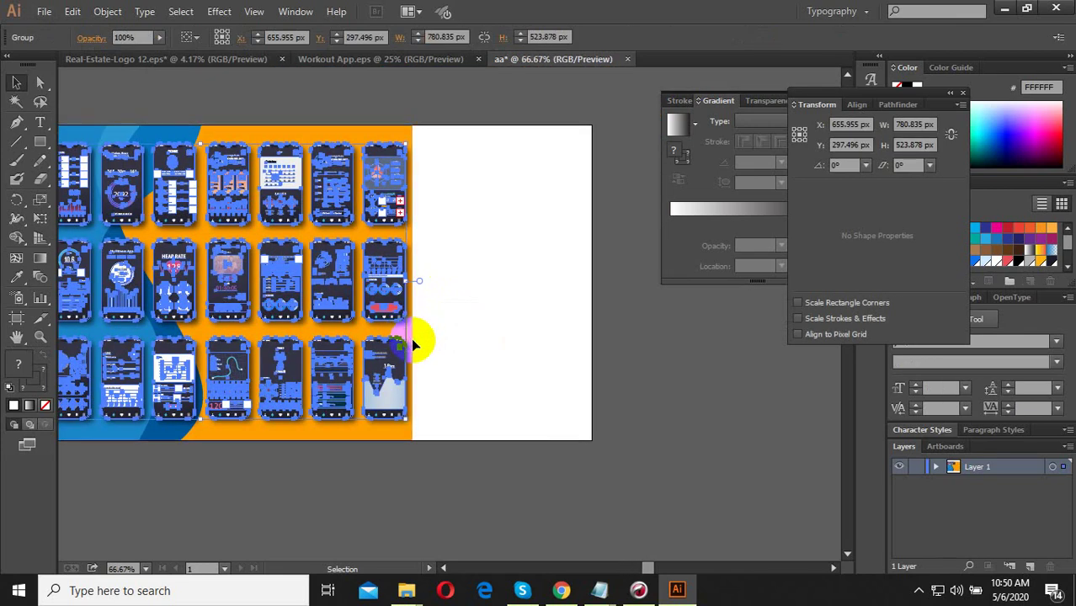
{"action": "left_click", "coordinate": [402, 439]}
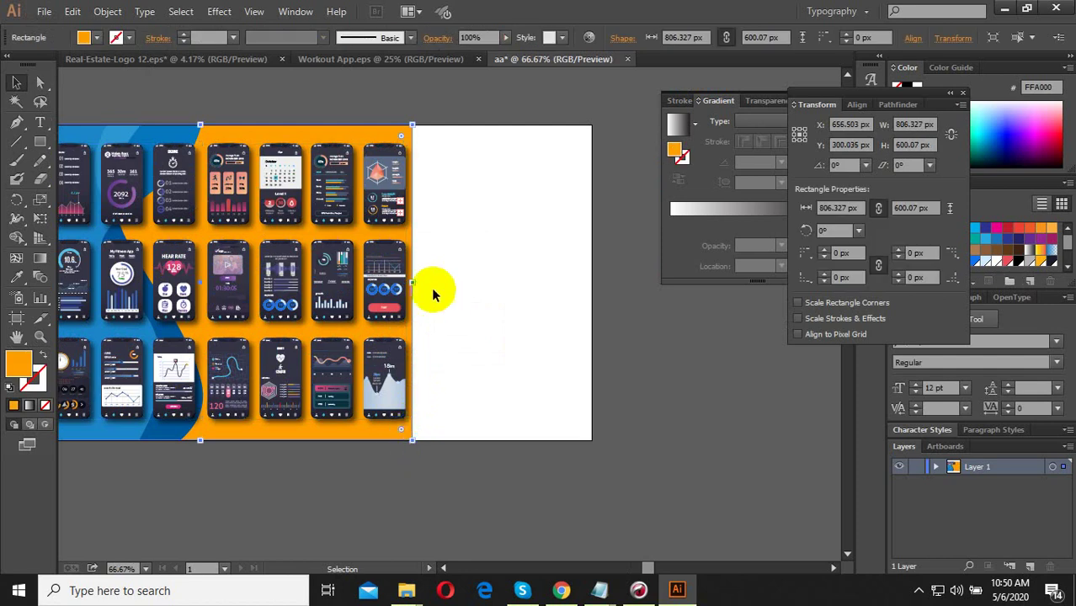
{"action": "left_click_drag", "start_coordinate": [414, 280], "coordinate": [593, 265]}
{"action": "scroll", "coordinate": [699, 354], "scroll_direction": "down", "scroll_amount": 2}
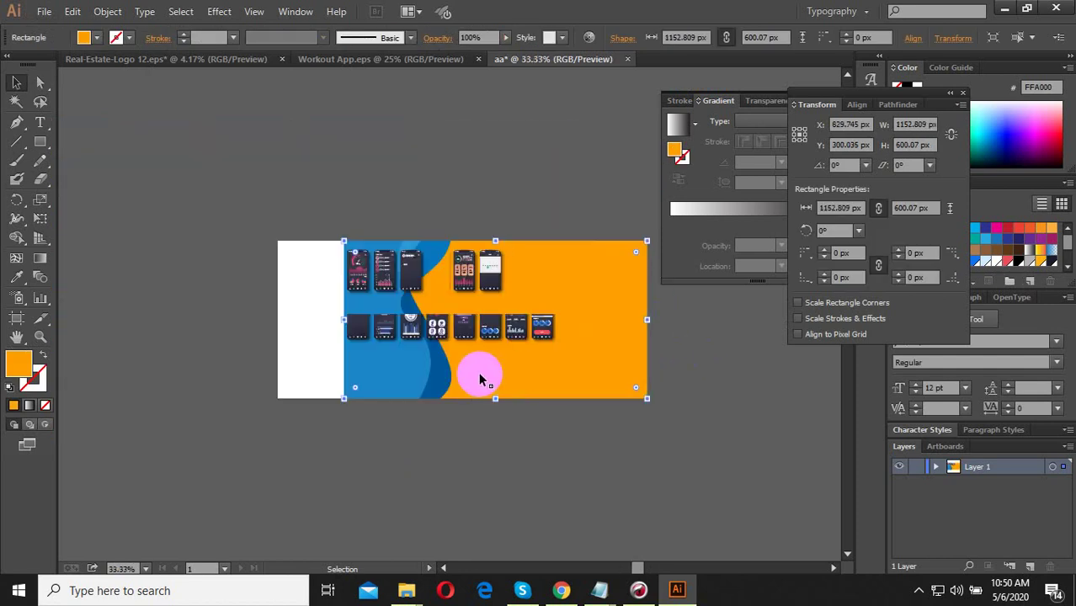
{"action": "scroll", "coordinate": [330, 305], "scroll_direction": "up", "scroll_amount": 3}
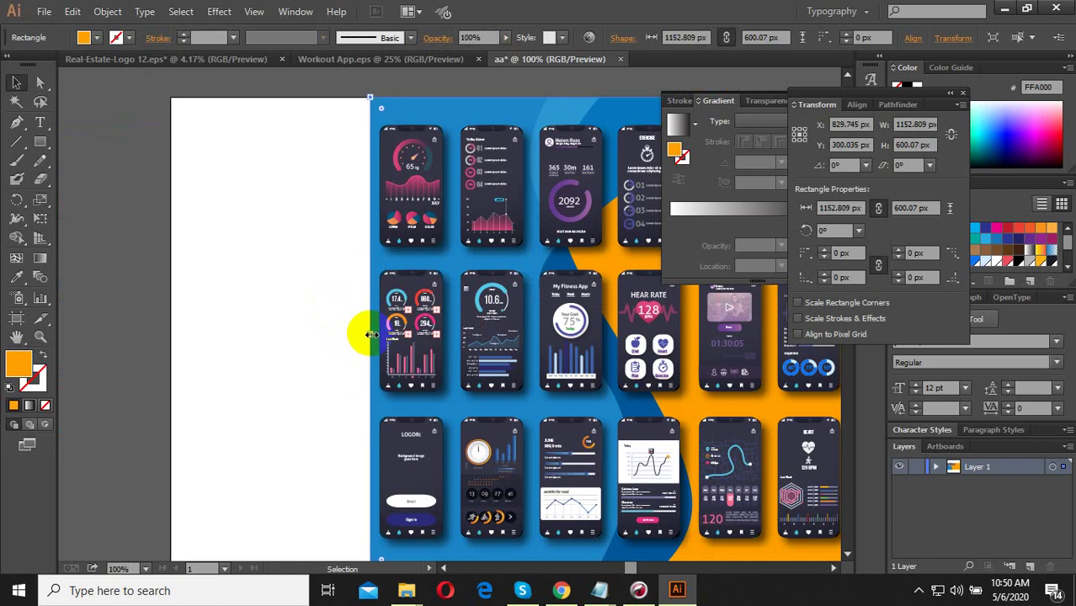
{"action": "left_click_drag", "start_coordinate": [371, 335], "coordinate": [171, 315]}
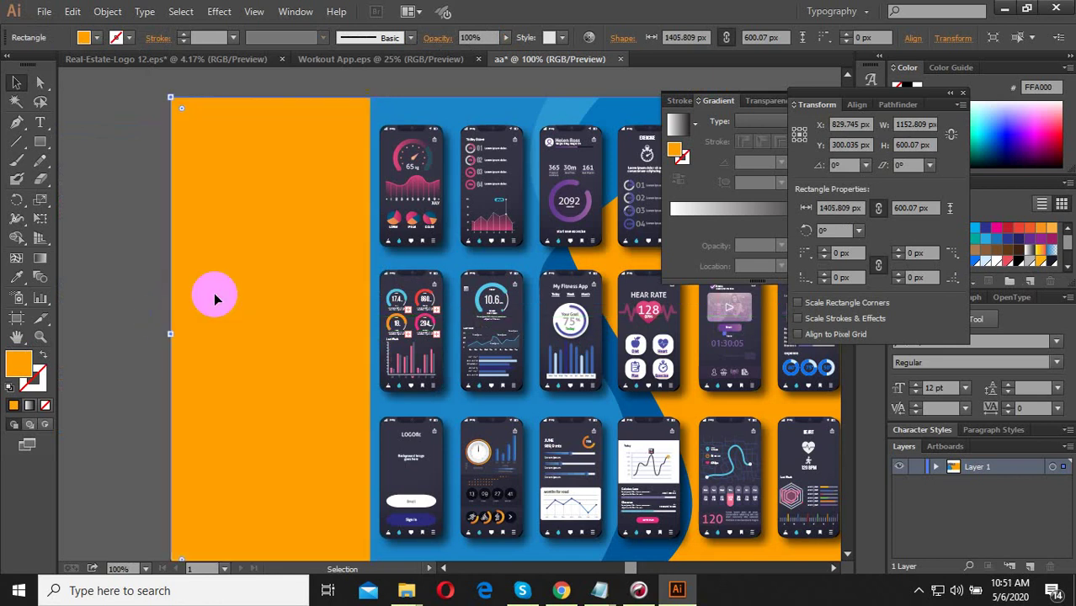
{"action": "scroll", "coordinate": [217, 292], "scroll_direction": "down", "scroll_amount": 2}
- Try to move the two lighter blue wave shapes from behind the phones to the artboard's left edge
{"action": "left_click", "coordinate": [251, 139]}
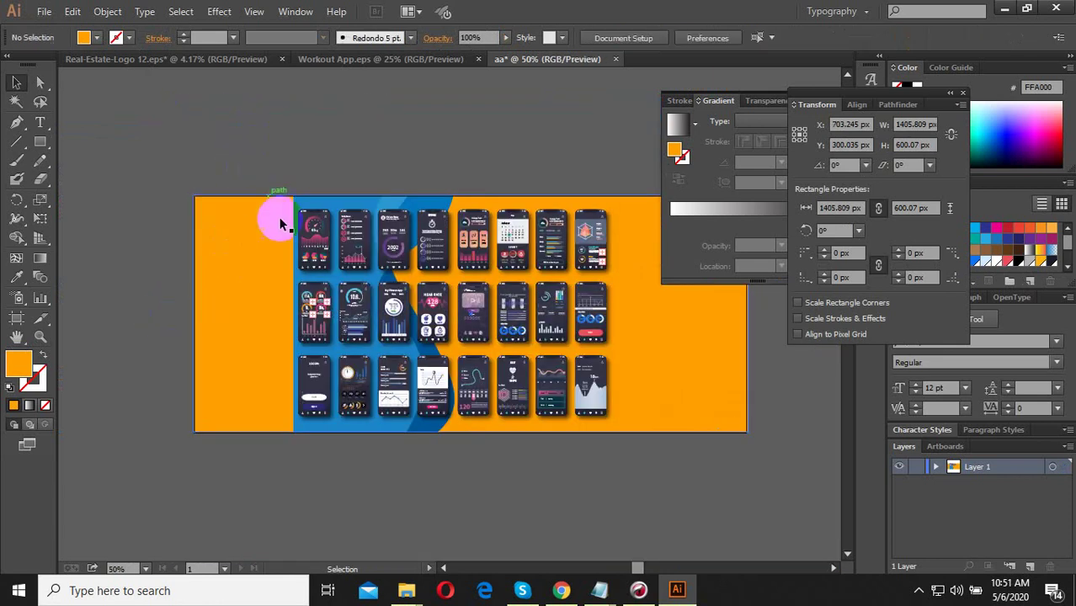
{"action": "left_click", "coordinate": [298, 271]}
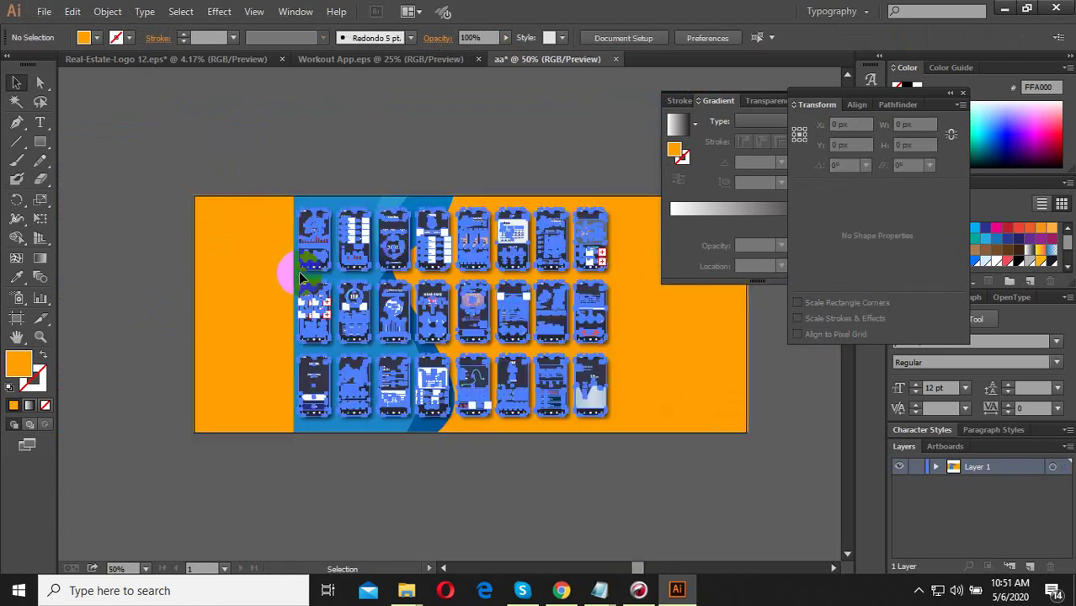
{"action": "left_click", "coordinate": [330, 202]}
{"action": "left_click_drag", "start_coordinate": [323, 198], "coordinate": [414, 199]}
{"action": "left_click_drag", "start_coordinate": [348, 202], "coordinate": [200, 199]}
{"action": "key", "text": "ctrl+="}
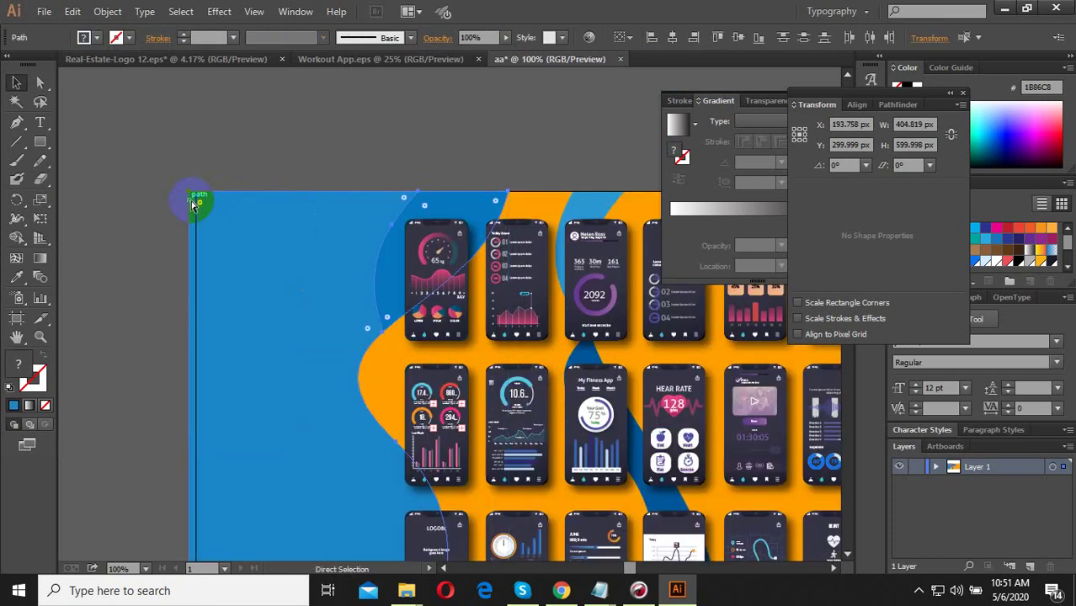
{"action": "key", "text": "ctrl+z"}
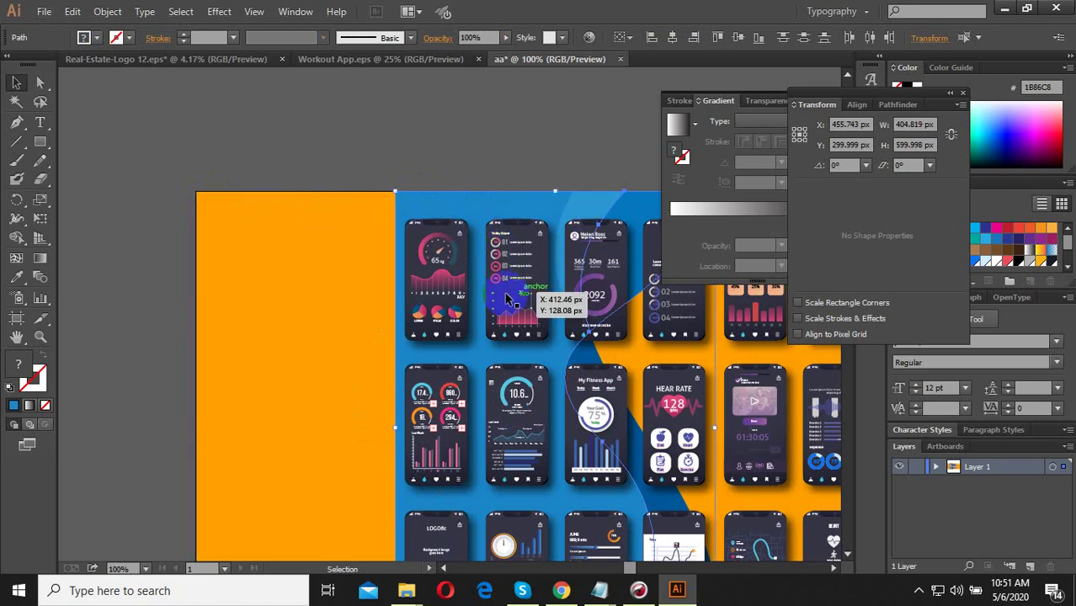
- Try to shift the complete set of blue wave shapes left over the bare orange area
{"action": "key", "text": "ctrl+minus"}
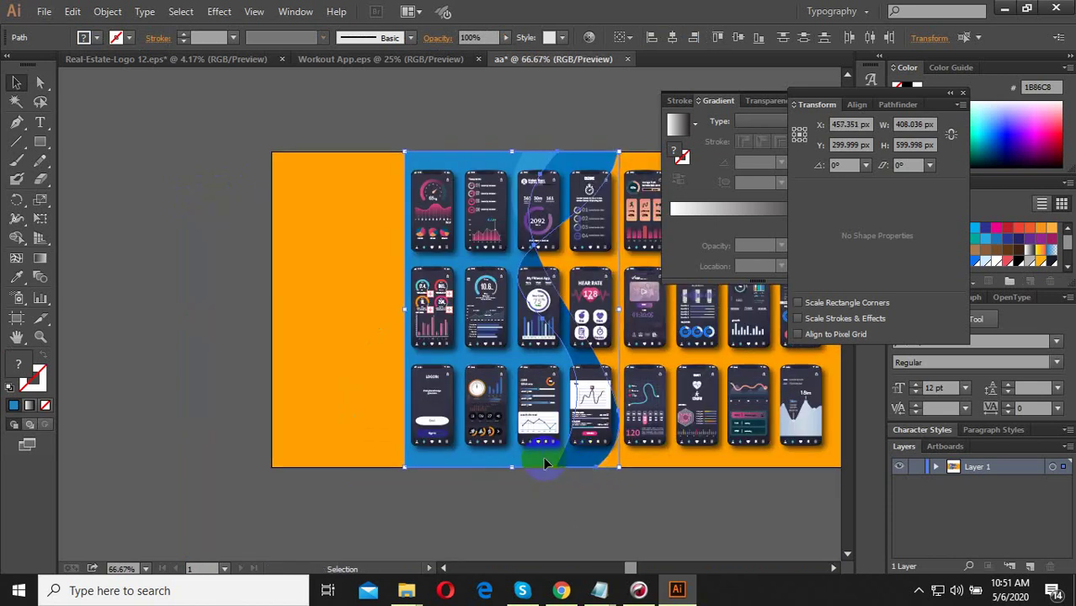
{"action": "left_click_drag", "start_coordinate": [449, 462], "coordinate": [287, 421]}
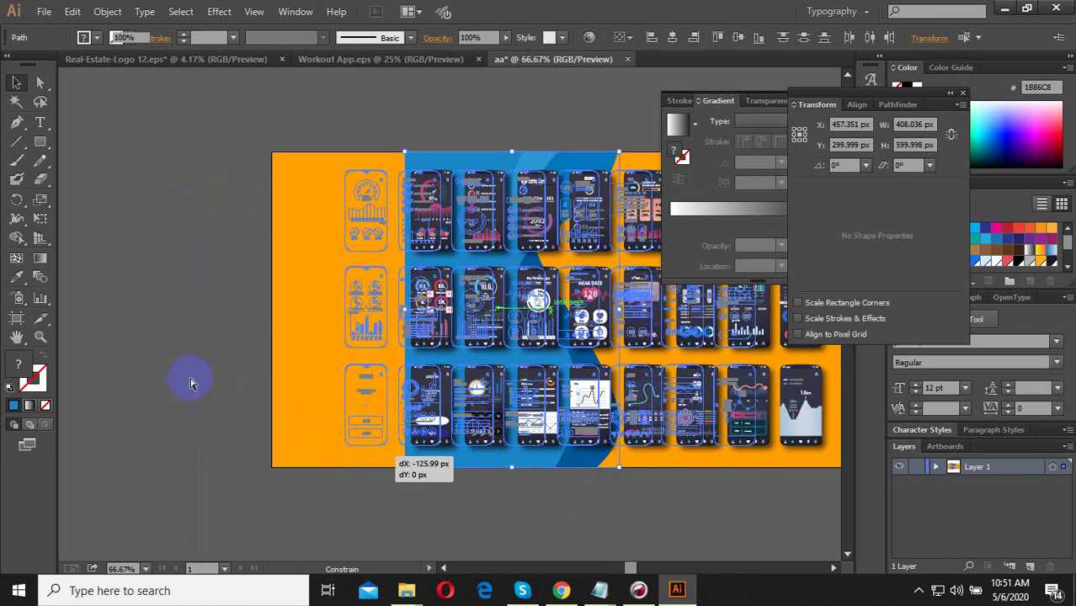
{"action": "left_click", "coordinate": [187, 303]}
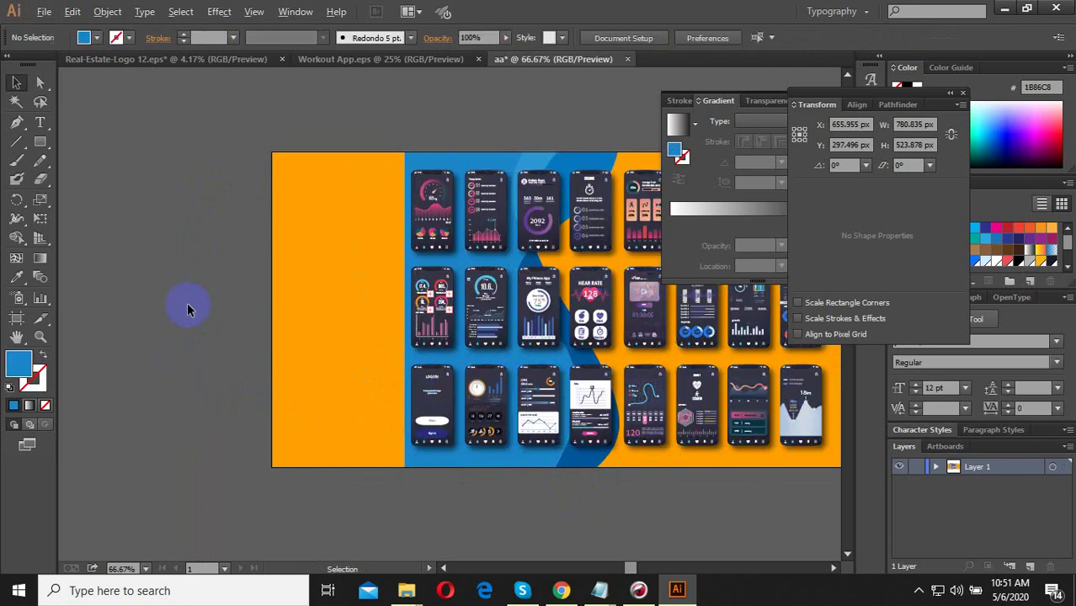
- Try to place the light and medium blue wave shapes flush with the artboard's left edge, without the dark blue one
{"action": "scroll", "coordinate": [188, 325], "scroll_direction": "down", "scroll_amount": 3}
{"action": "scroll", "coordinate": [206, 329], "scroll_direction": "up", "scroll_amount": 1}
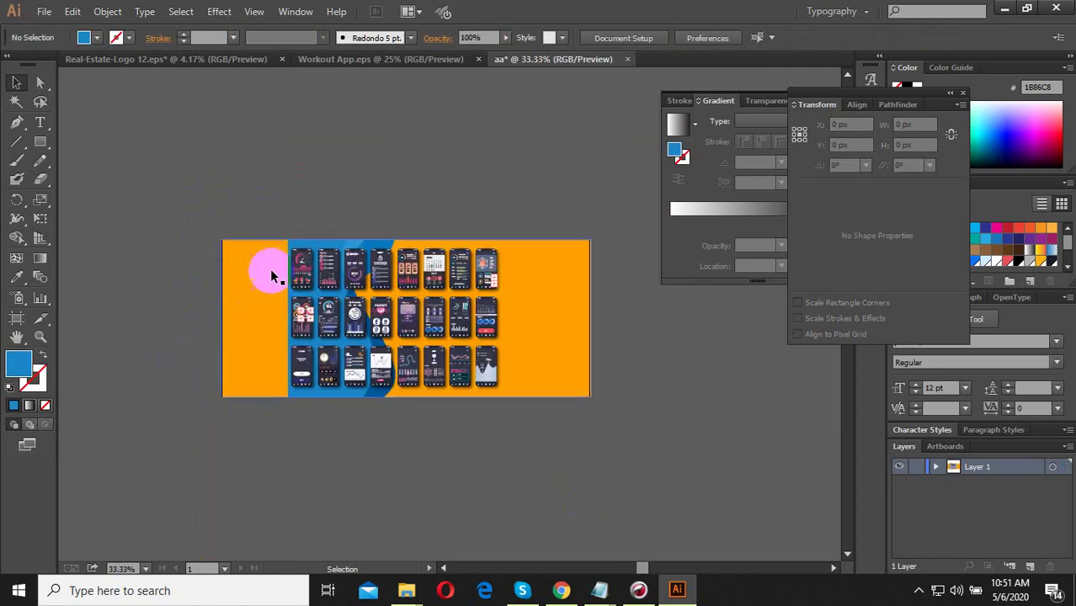
{"action": "left_click", "coordinate": [334, 244]}
{"action": "scroll", "coordinate": [333, 244], "scroll_direction": "up", "scroll_amount": 1}
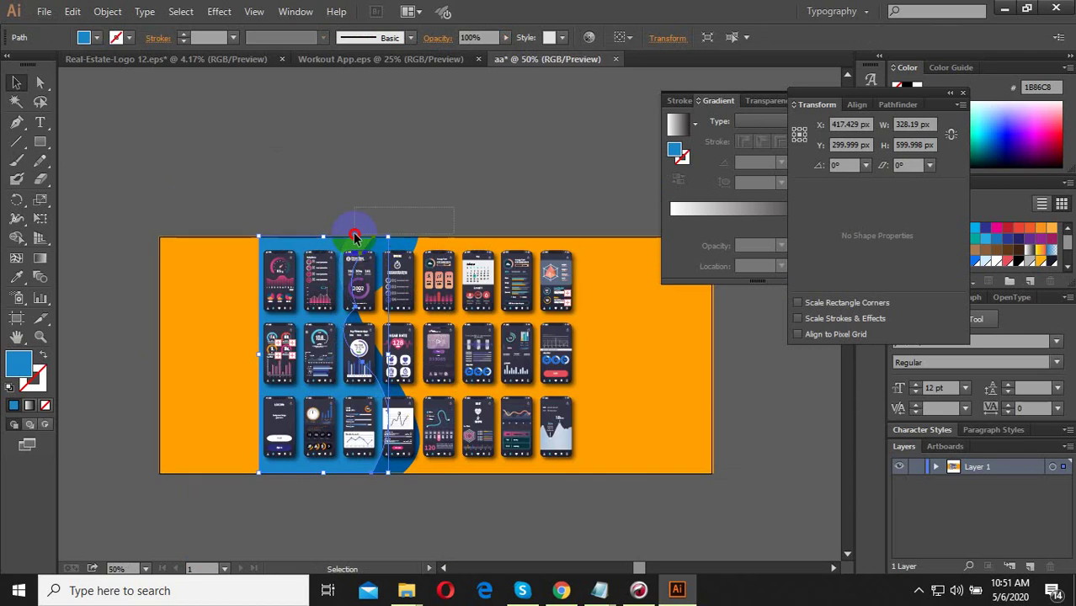
{"action": "left_click", "coordinate": [217, 246], "text": "shift"}
{"action": "left_click", "coordinate": [223, 243], "text": "shift"}
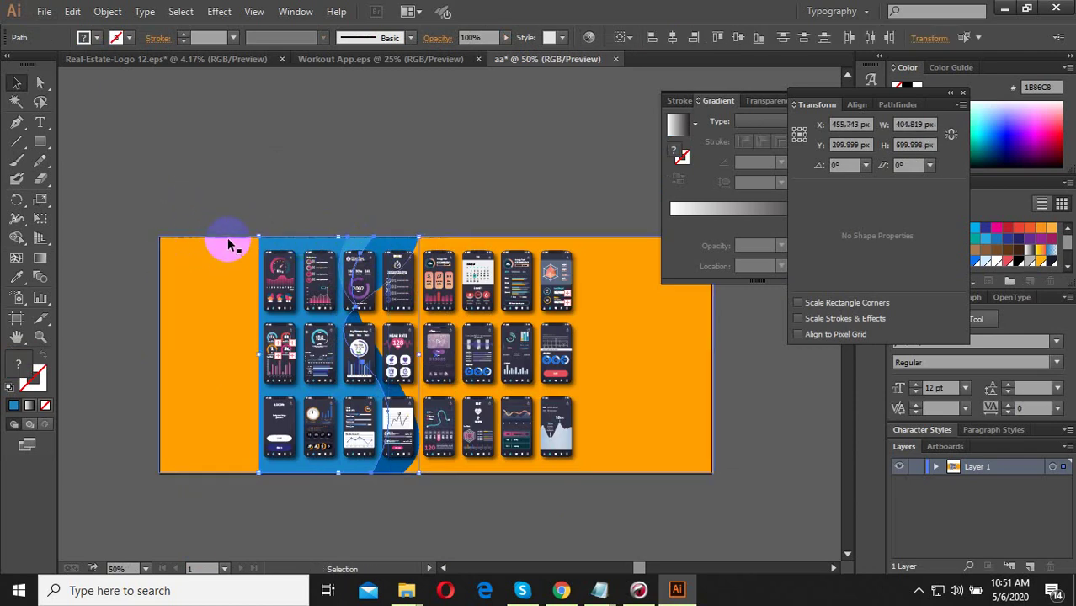
{"action": "left_click_drag", "start_coordinate": [273, 249], "coordinate": [173, 244]}
{"action": "left_click", "coordinate": [217, 192]}
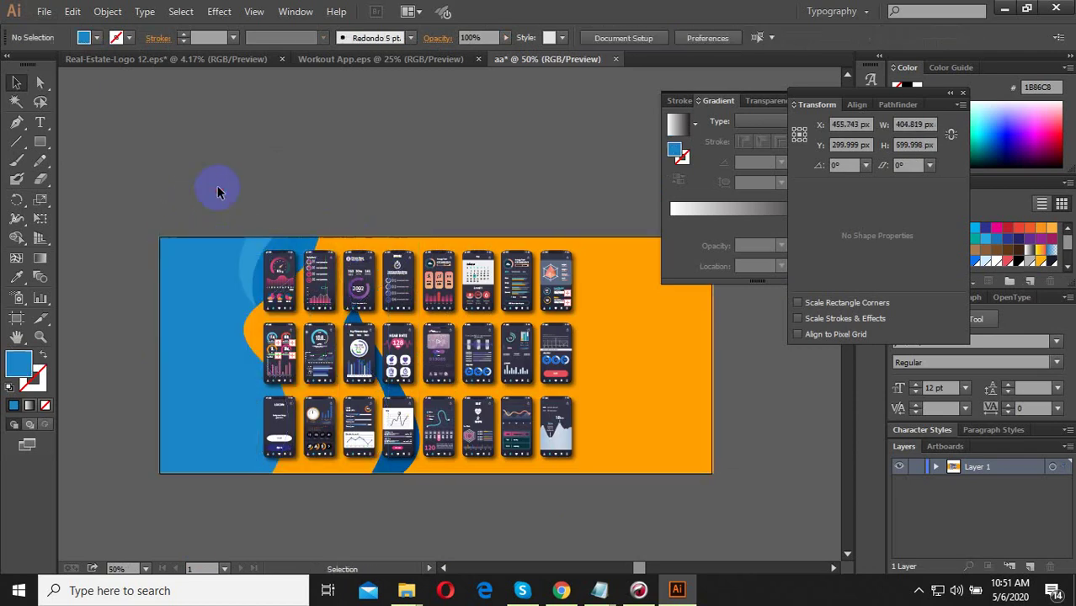
- Group all the blue wave shapes, including the dark one, and move the group flush with the artboard's left edge
{"action": "left_click", "coordinate": [375, 476]}
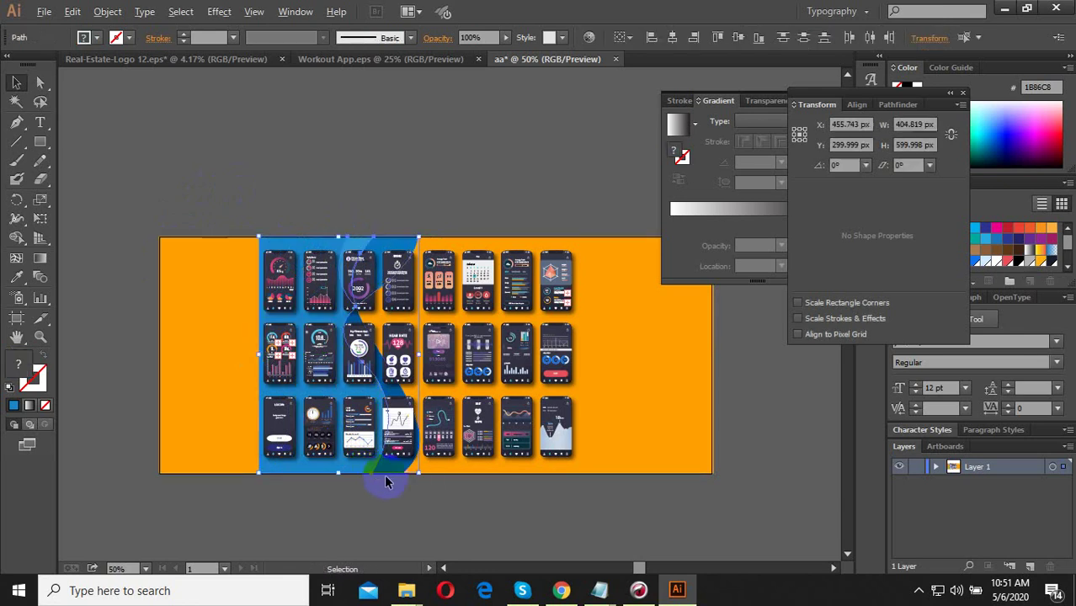
{"action": "scroll", "coordinate": [384, 477], "scroll_direction": "up", "scroll_amount": 2}
{"action": "scroll", "coordinate": [402, 470], "scroll_direction": "down", "scroll_amount": 2}
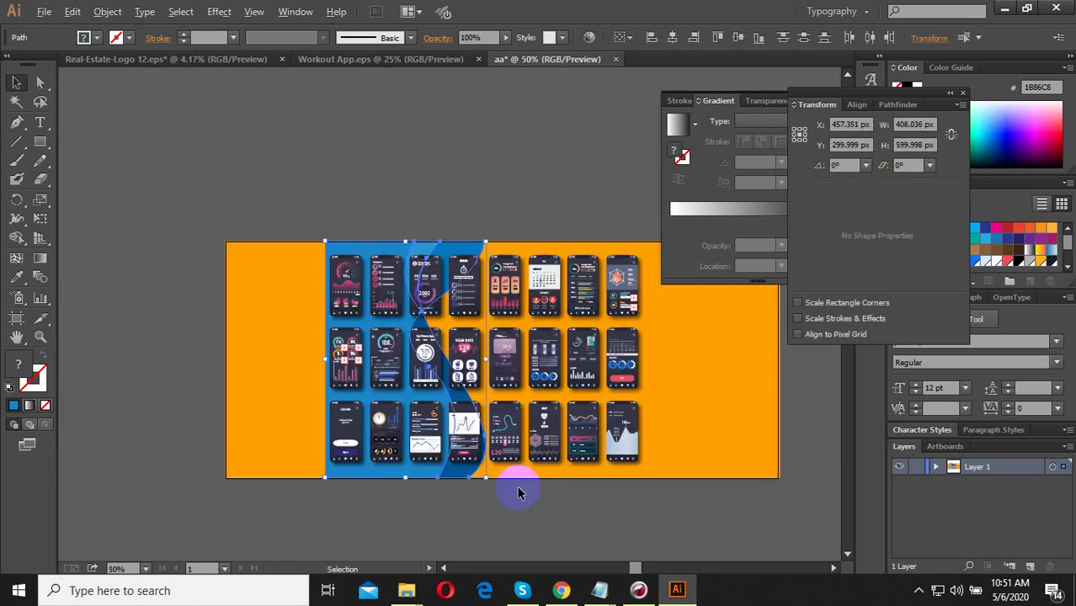
{"action": "right_click", "coordinate": [384, 473]}
{"action": "left_click", "coordinate": [421, 311]}
{"action": "left_click_drag", "start_coordinate": [358, 477], "coordinate": [248, 468]}
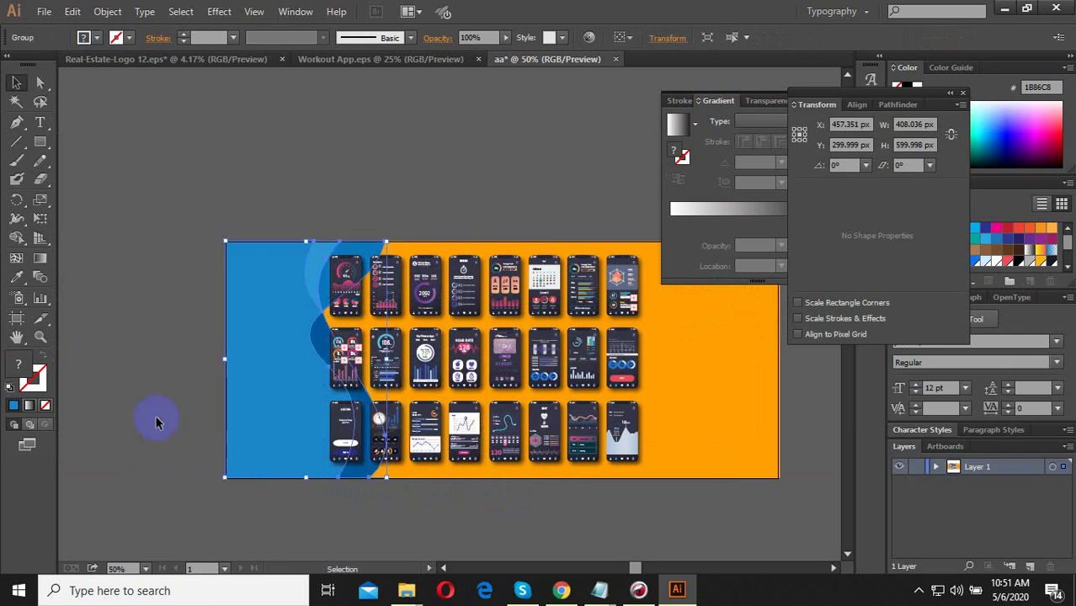
{"action": "left_click", "coordinate": [163, 416]}
- Create a mirrored copy of the blue wave group by reflecting it across the vertical axis
{"action": "scroll", "coordinate": [267, 409], "scroll_direction": "down", "scroll_amount": 1}
{"action": "scroll", "coordinate": [324, 480], "scroll_direction": "up", "scroll_amount": 1}
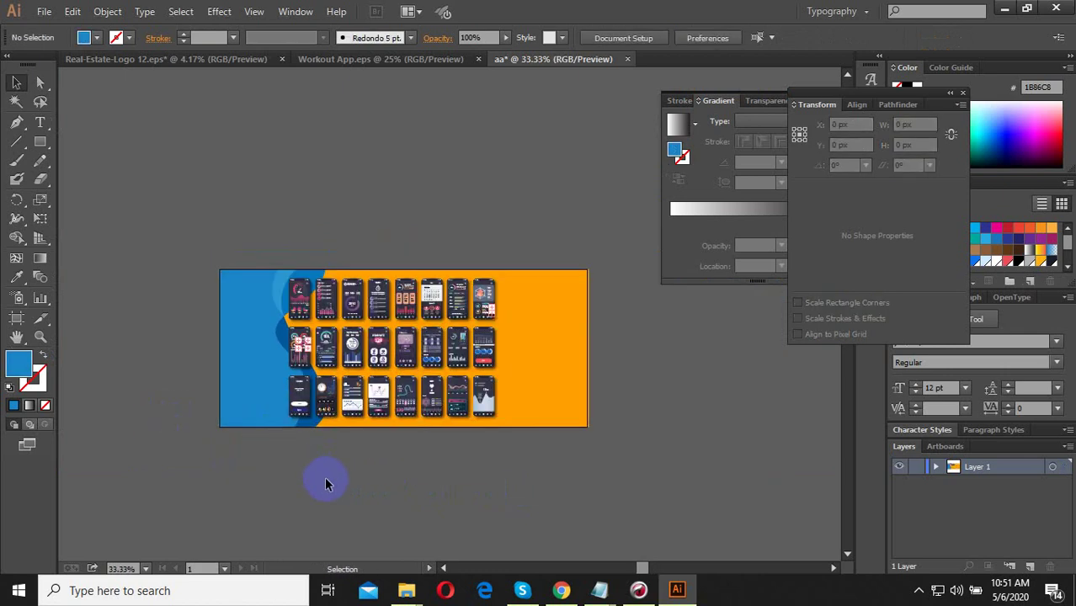
{"action": "left_click", "coordinate": [253, 290]}
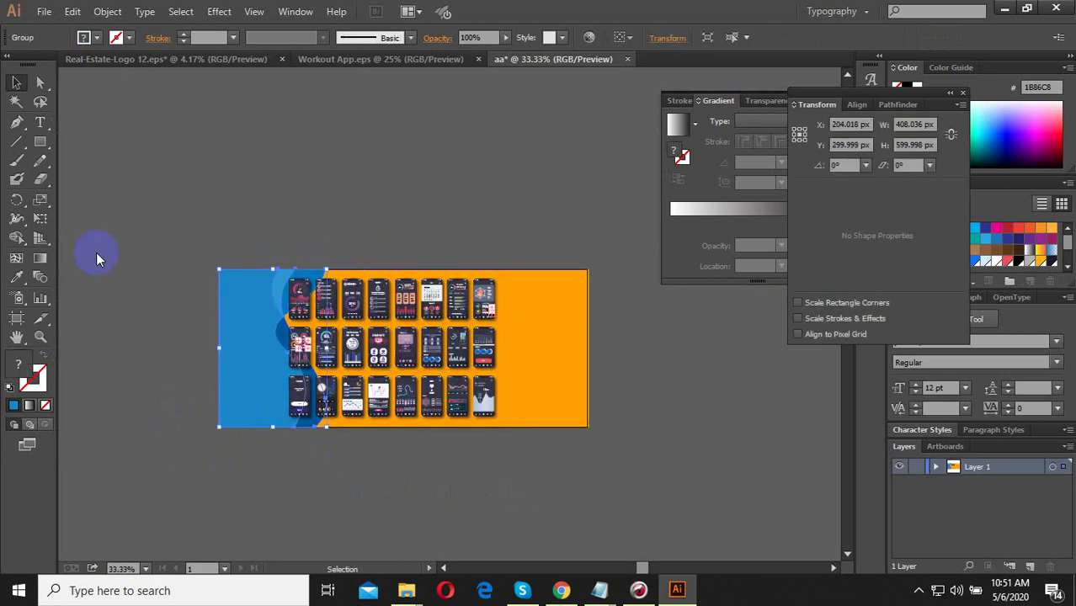
{"action": "left_click", "coordinate": [18, 201]}
{"action": "left_click_drag", "start_coordinate": [19, 203], "coordinate": [41, 212]}
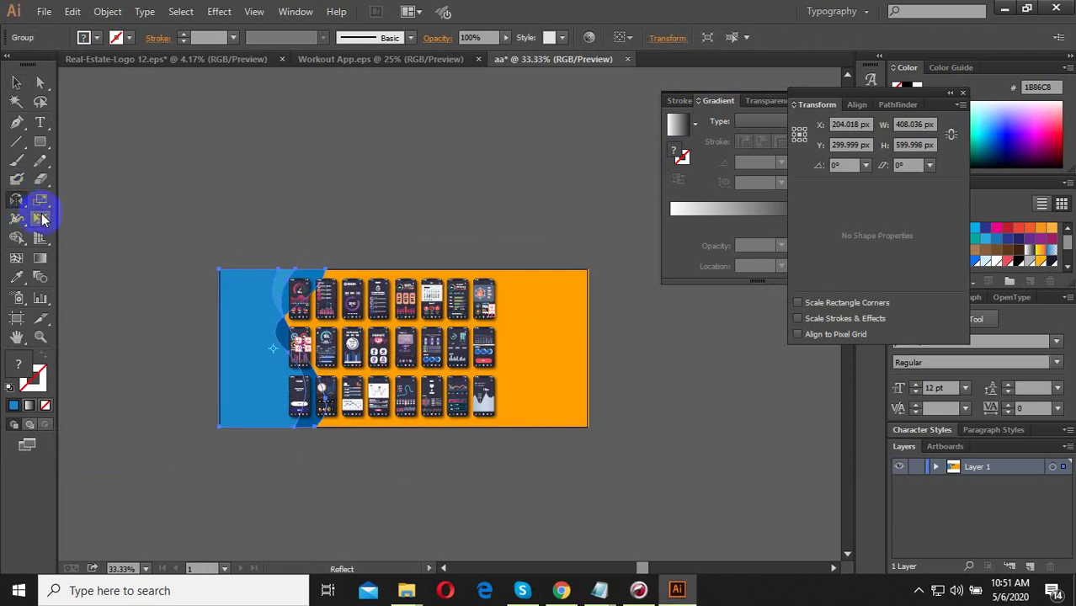
{"action": "double_click", "coordinate": [18, 202]}
{"action": "left_click", "coordinate": [557, 358]}
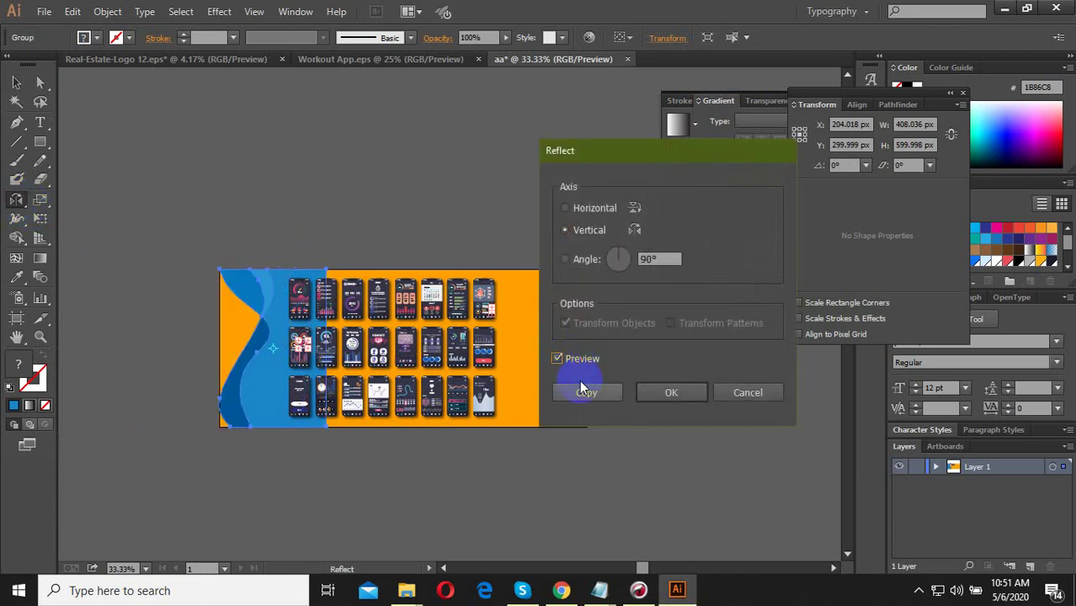
{"action": "key", "text": "Escape"}
- Move the mirrored wave group horizontally to the artboard's right edge, opposite the original group
{"action": "left_click", "coordinate": [15, 82]}
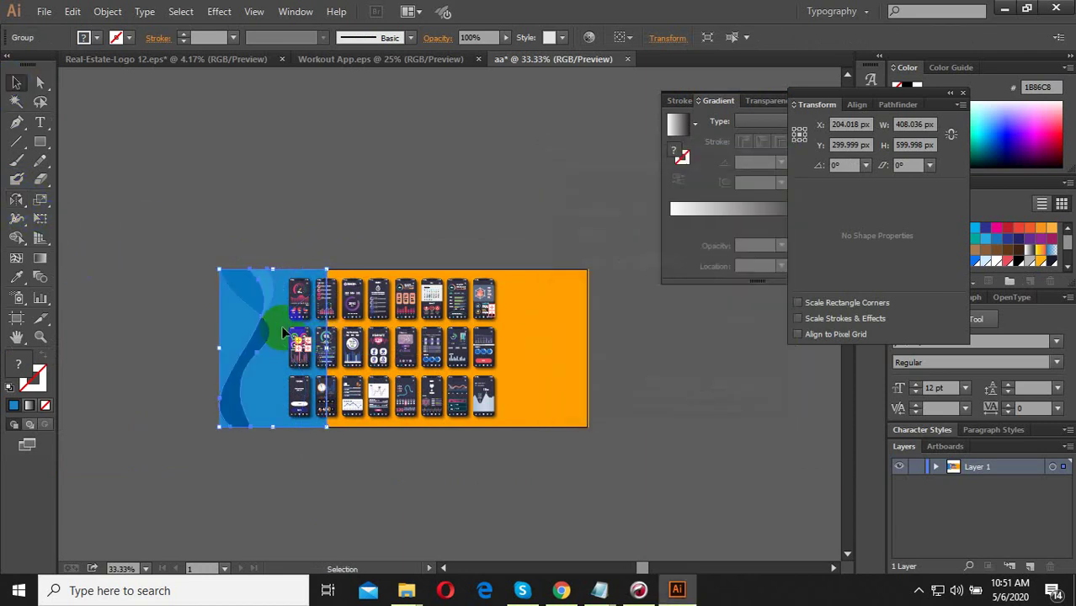
{"action": "left_click_drag", "start_coordinate": [277, 346], "coordinate": [539, 340]}
{"action": "left_click", "coordinate": [636, 349], "text": "ctrl"}
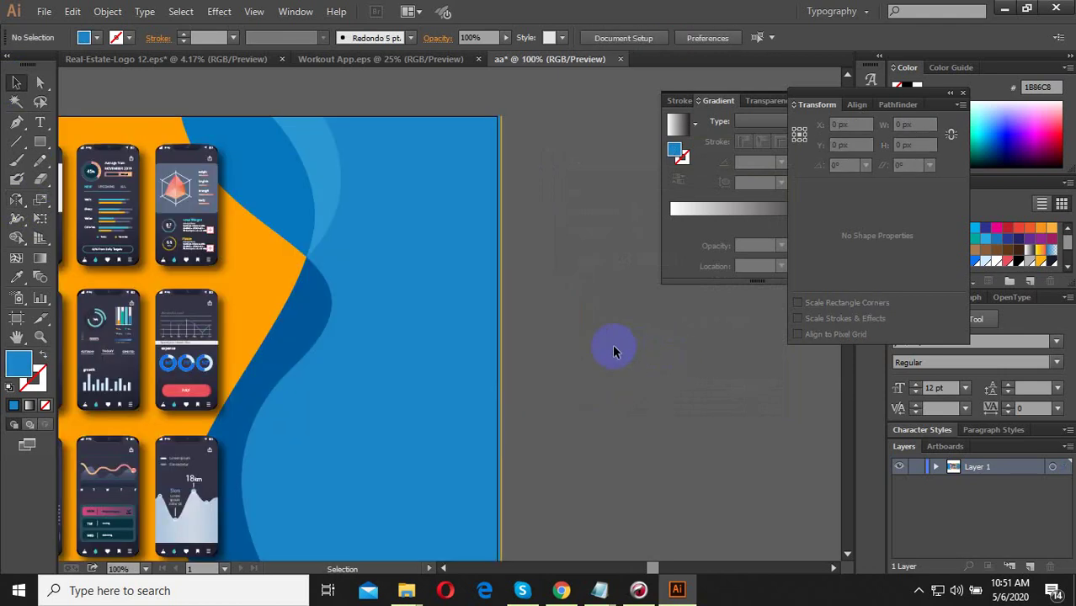
- Pull in the orange background rectangle's right edge so it ends at the artboard's right edge
{"action": "left_click", "coordinate": [465, 312], "text": "ctrl"}
{"action": "left_click", "coordinate": [476, 335], "text": "ctrl"}
{"action": "left_click_drag", "start_coordinate": [494, 336], "coordinate": [557, 360]}
{"action": "left_click", "coordinate": [570, 421]}
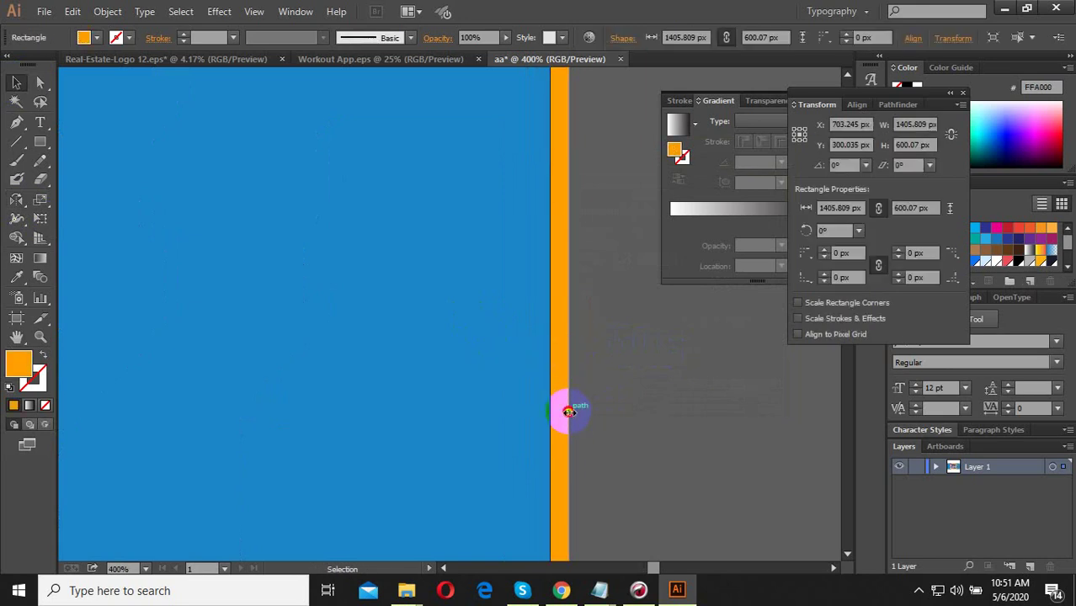
{"action": "left_click_drag", "start_coordinate": [569, 408], "coordinate": [551, 414]}
{"action": "left_click", "coordinate": [584, 400]}
{"action": "scroll", "coordinate": [572, 400], "scroll_direction": "down", "scroll_amount": 6}
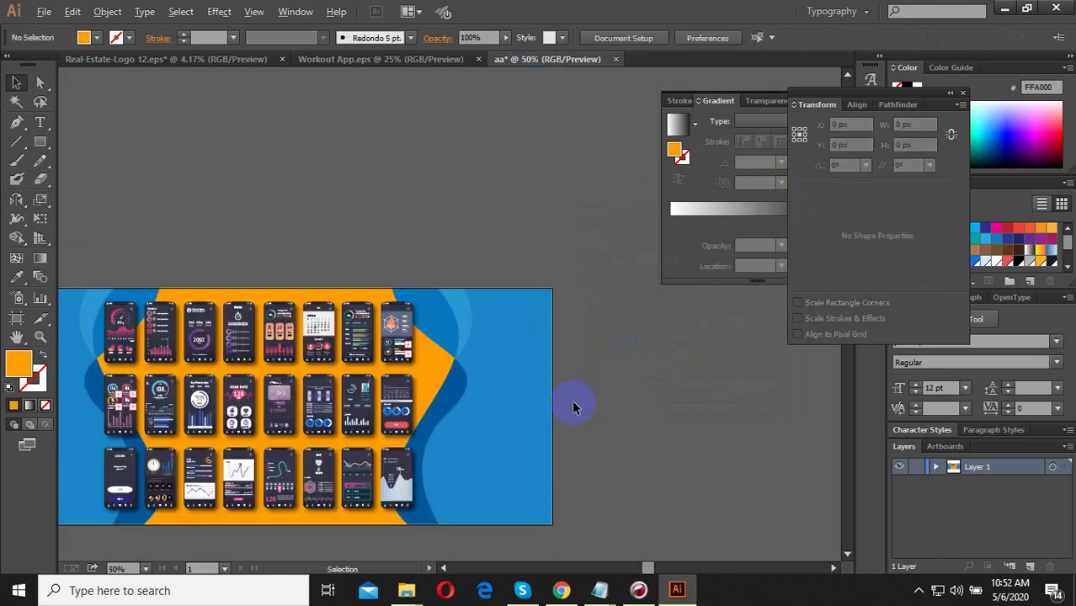
{"action": "scroll", "coordinate": [572, 400], "scroll_direction": "down", "scroll_amount": 1}
{"action": "scroll", "coordinate": [596, 402], "scroll_direction": "down", "scroll_amount": 2}
{"action": "scroll", "coordinate": [427, 360], "scroll_direction": "up", "scroll_amount": 2}
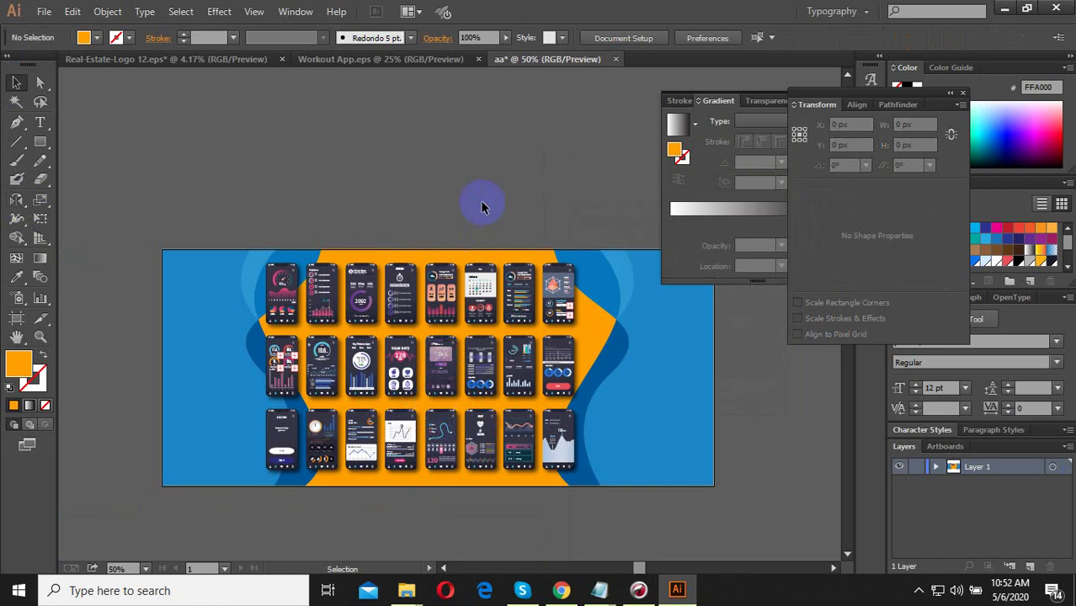
- Save the hero image document as an Adobe Illustrator file in the ui8 folder, using the Illustrator CC version
{"action": "left_click", "coordinate": [44, 11]}
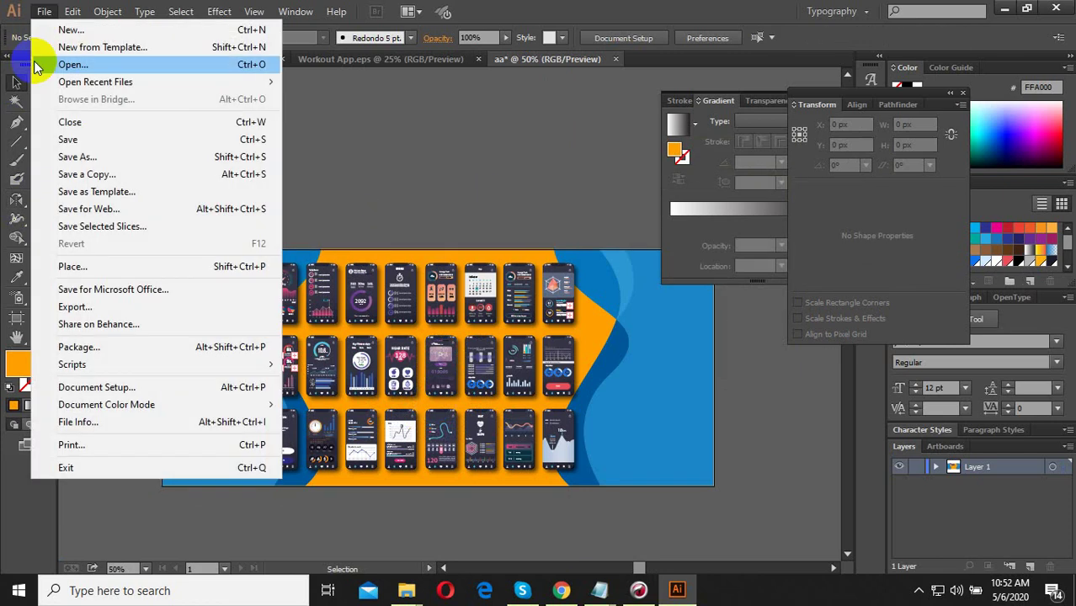
{"action": "left_click", "coordinate": [72, 156]}
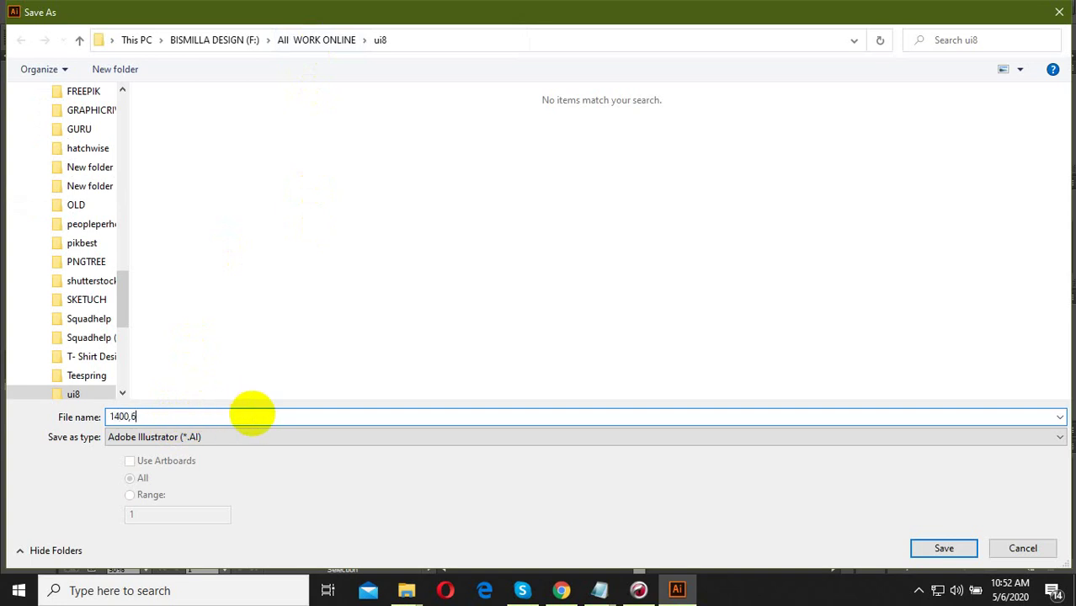
{"action": "left_click", "coordinate": [944, 548]}
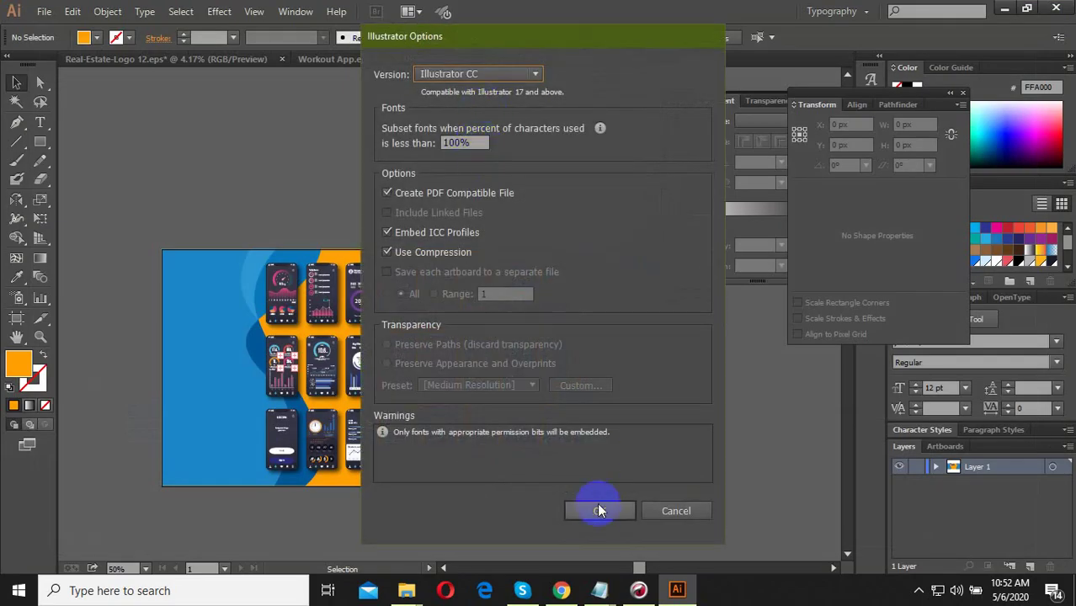
{"action": "left_click", "coordinate": [598, 510]}
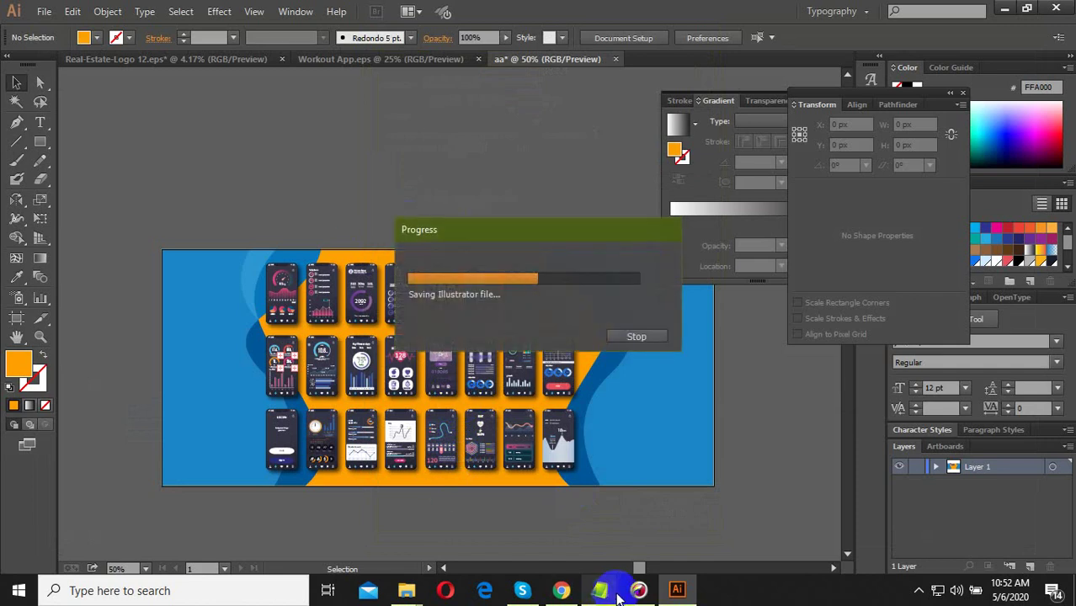
- Switch to the UI8 product page in Chrome and check the required image size for the detail images
{"action": "left_click", "coordinate": [561, 590]}
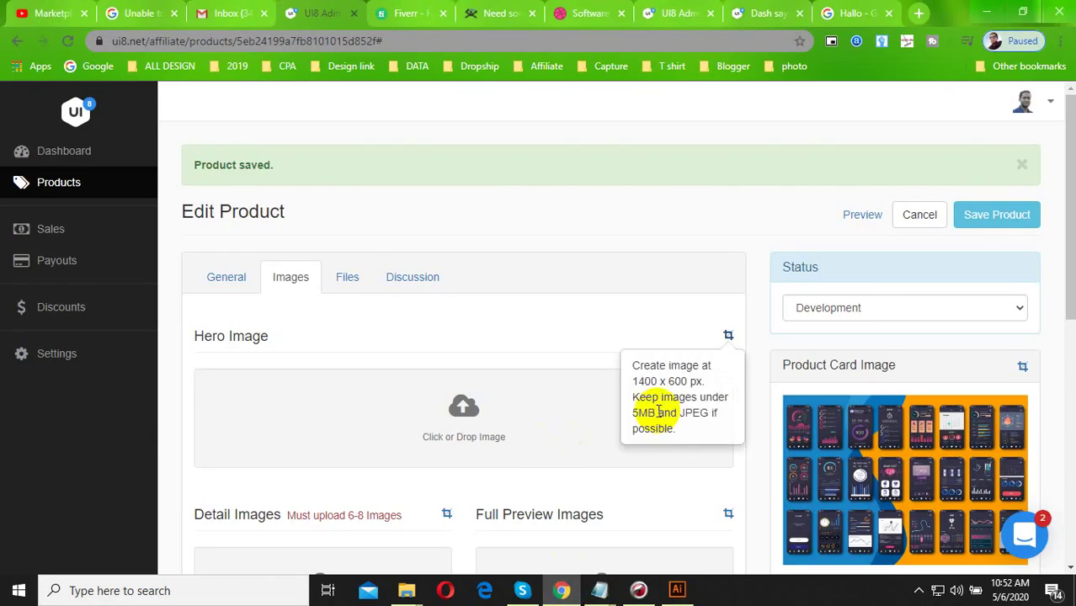
{"action": "scroll", "coordinate": [507, 305], "scroll_direction": "down", "scroll_amount": 3}
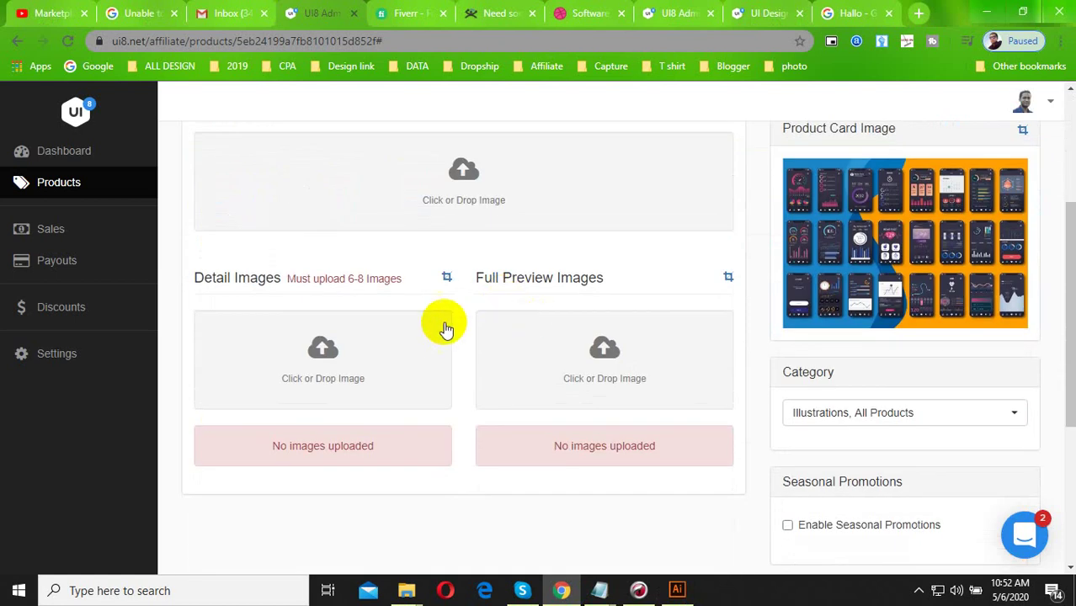
{"action": "mouse_move", "coordinate": [446, 278]}
{"action": "scroll", "coordinate": [445, 283], "scroll_direction": "up", "scroll_amount": 3}
{"action": "scroll", "coordinate": [456, 372], "scroll_direction": "down", "scroll_amount": 2}
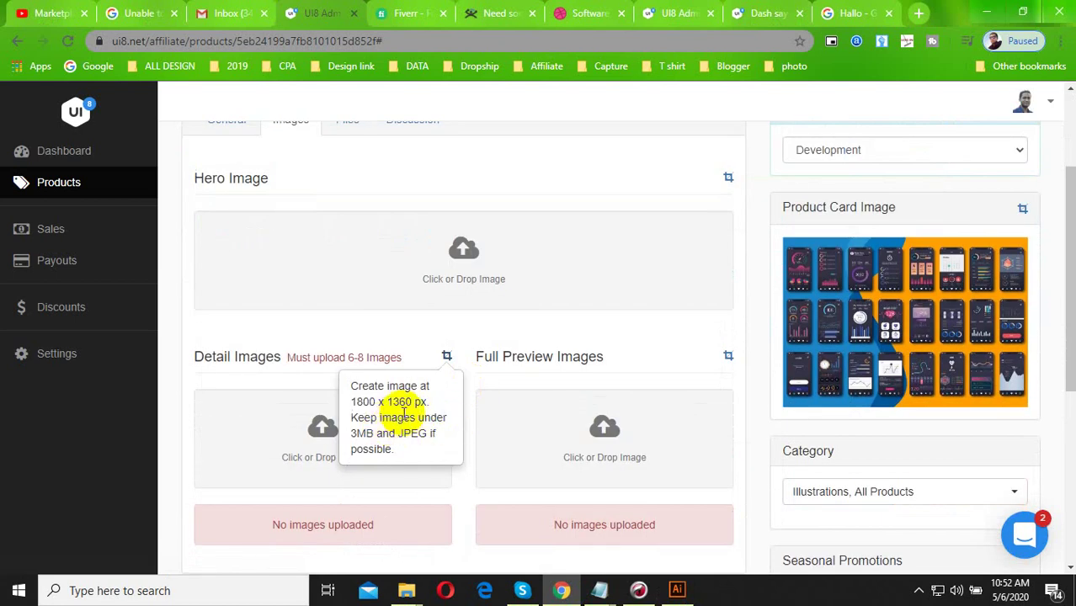
- Switch to Illustrator and create a new document named 1800,1360, 1800 px wide and 1360 px high
{"action": "left_click", "coordinate": [676, 590]}
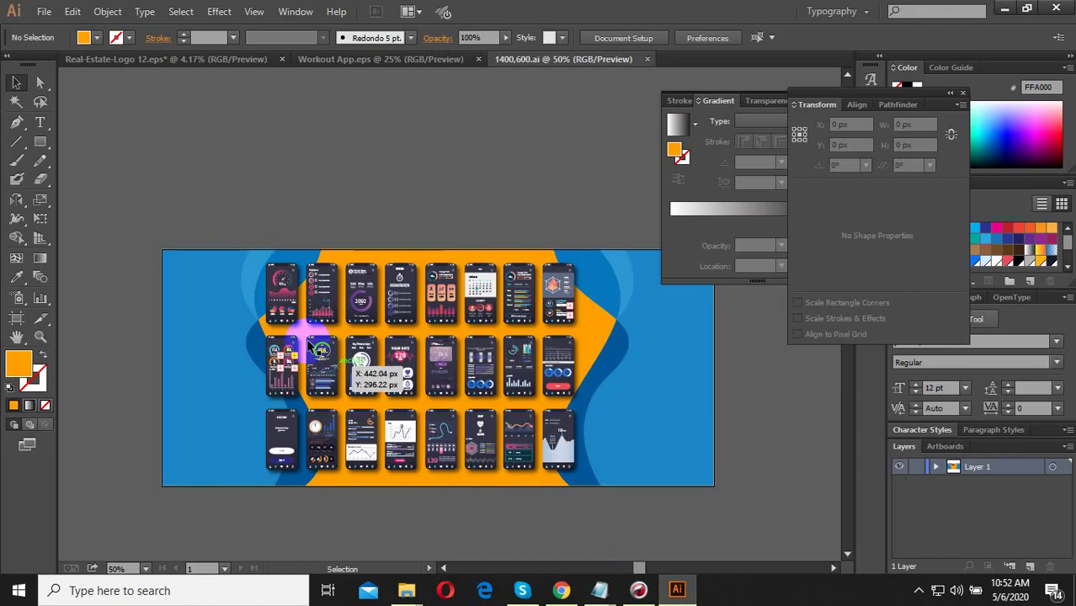
{"action": "scroll", "coordinate": [286, 320], "scroll_direction": "down", "scroll_amount": 3}
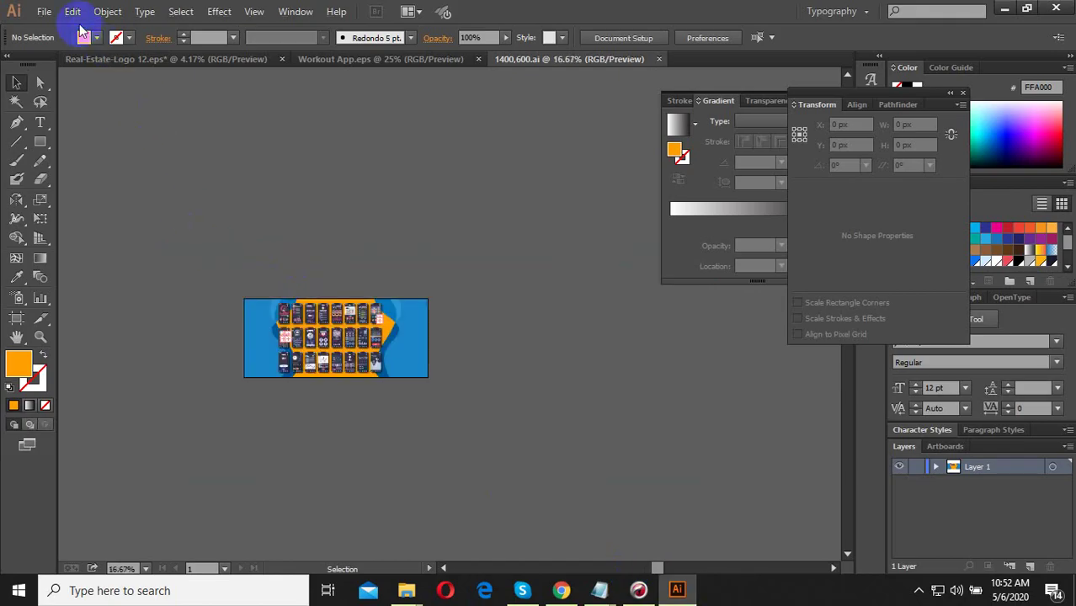
{"action": "left_click", "coordinate": [44, 11]}
{"action": "left_click", "coordinate": [71, 32]}
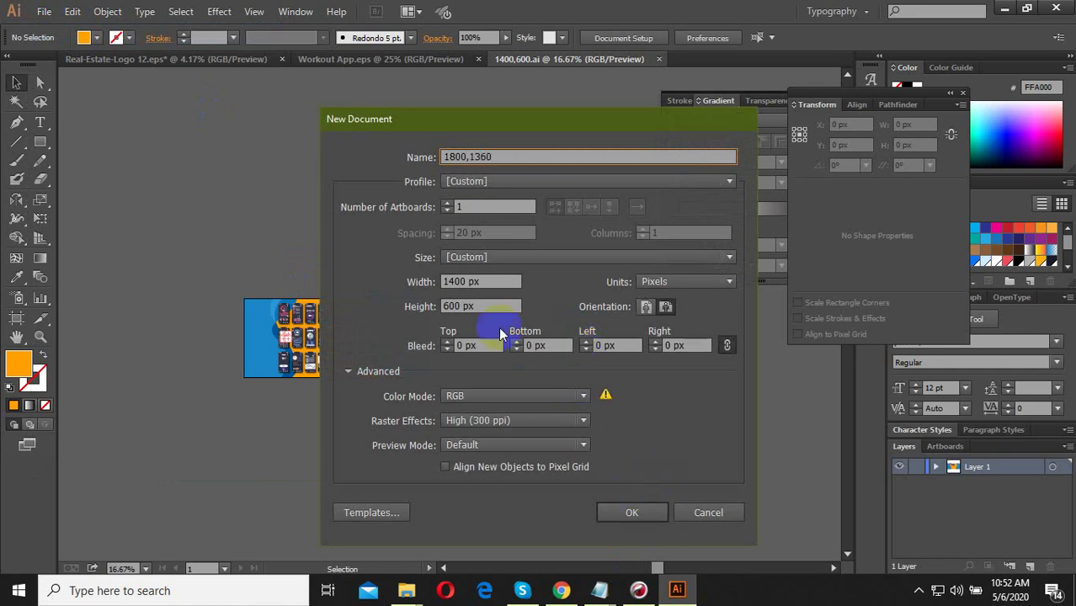
{"action": "left_click", "coordinate": [496, 282]}
{"action": "type", "text": "1"}
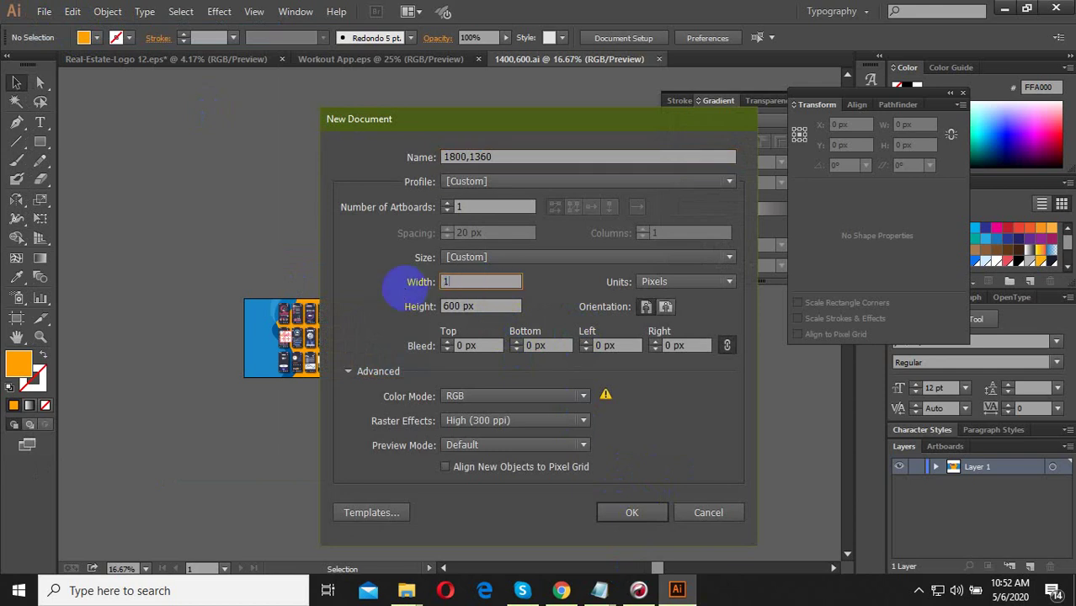
{"action": "type", "text": "800"}
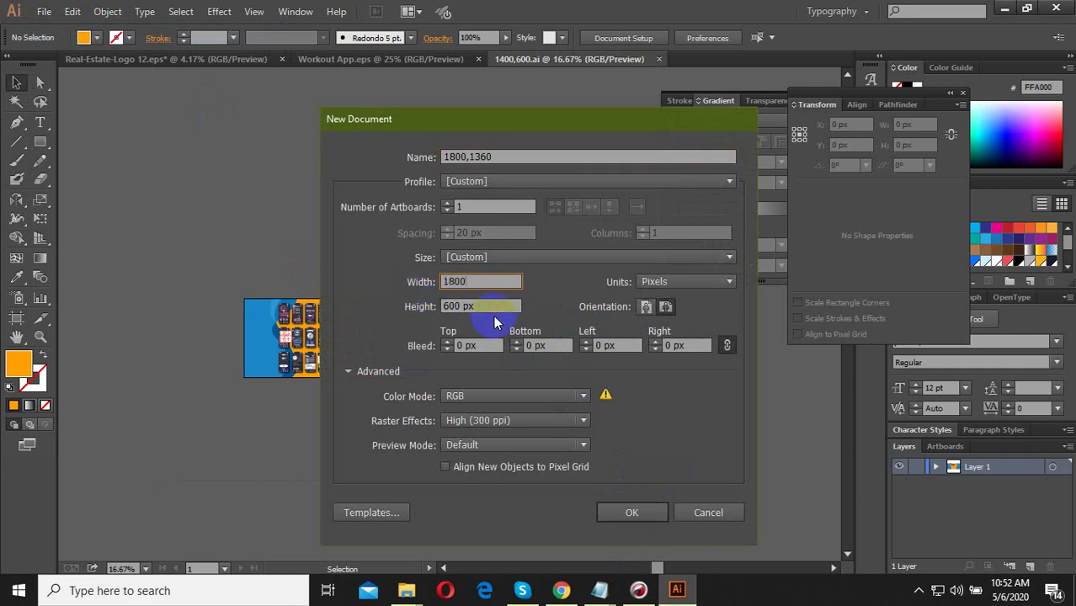
{"action": "key", "text": "Tab"}
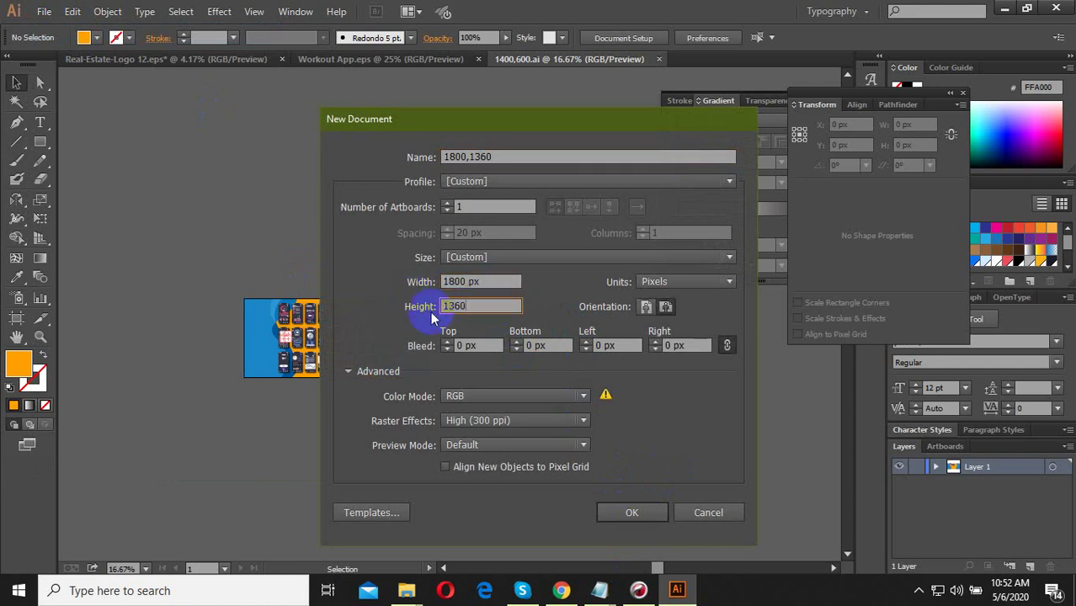
{"action": "left_click", "coordinate": [626, 506]}
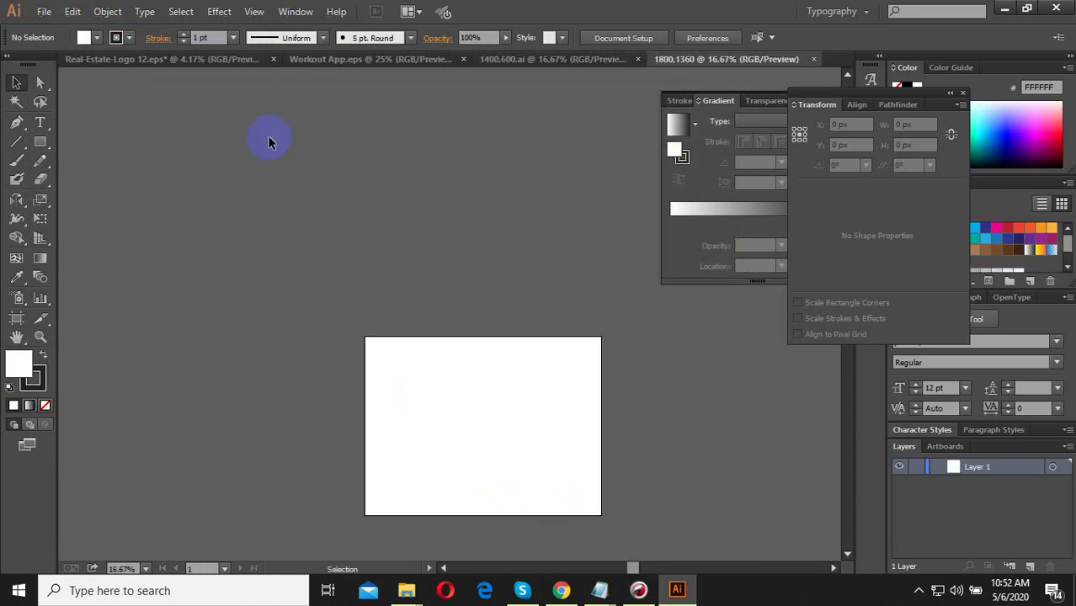
- Copy the whole artwork from Workout App.eps into the 1800,1360 document and move it to the artboard's top edge
{"action": "left_click", "coordinate": [336, 61]}
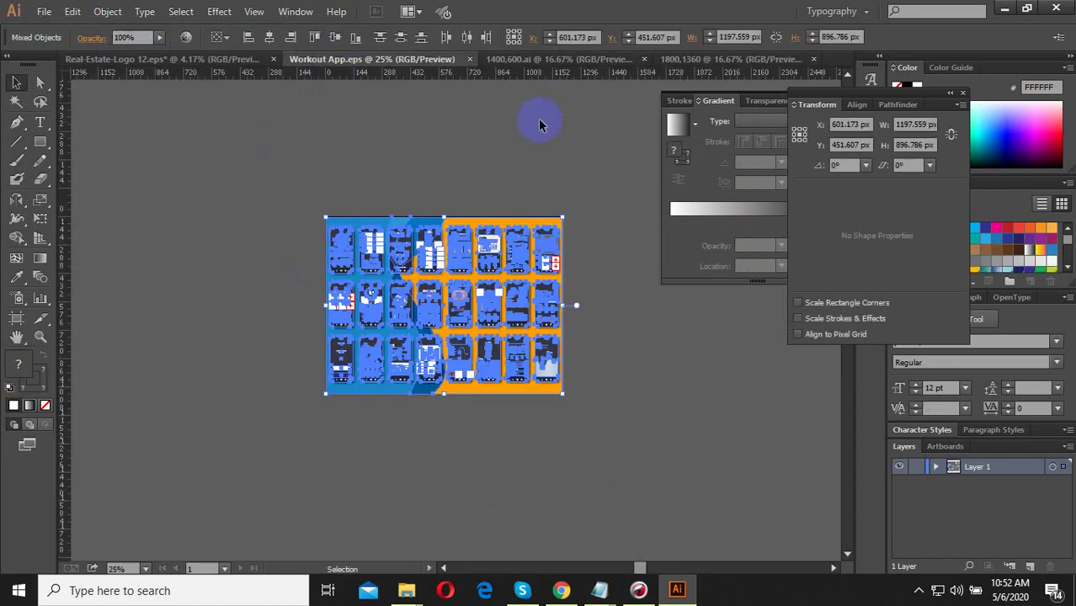
{"action": "left_click", "coordinate": [699, 61]}
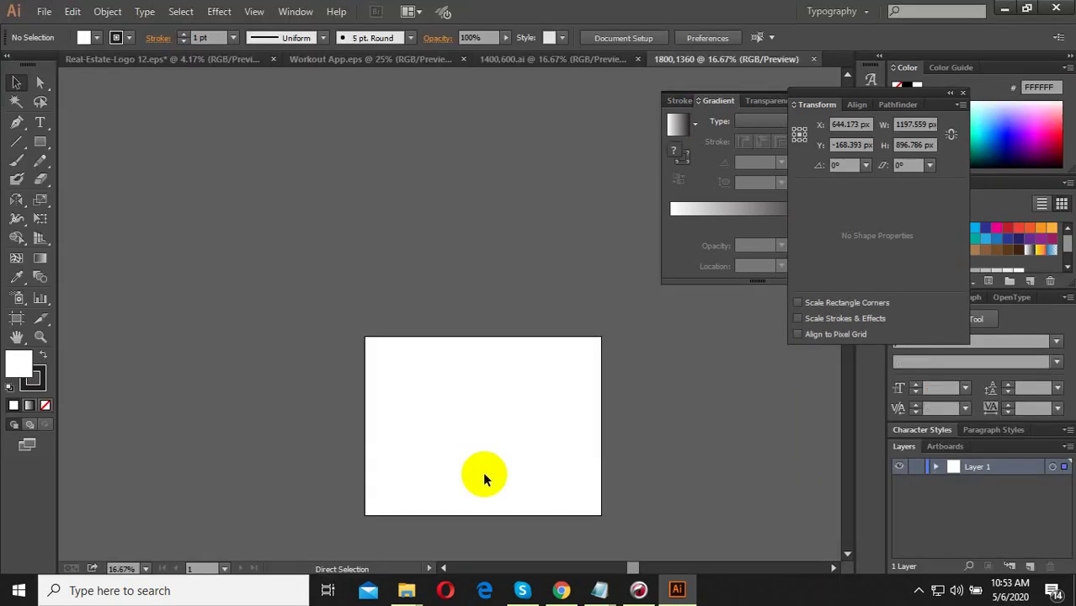
{"action": "left_click", "coordinate": [422, 370]}
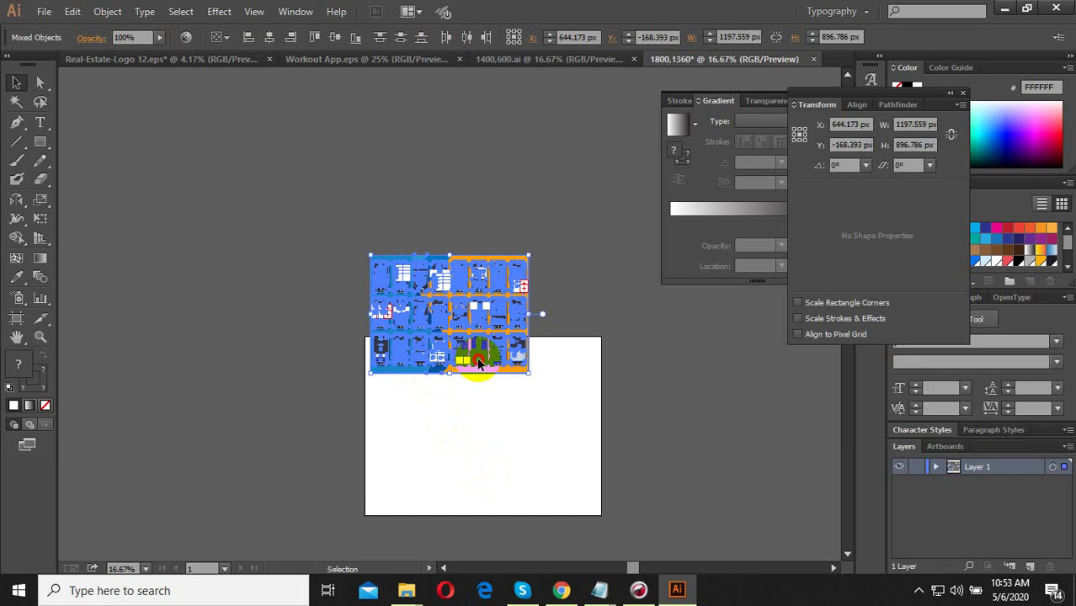
{"action": "left_click_drag", "start_coordinate": [478, 367], "coordinate": [371, 343]}
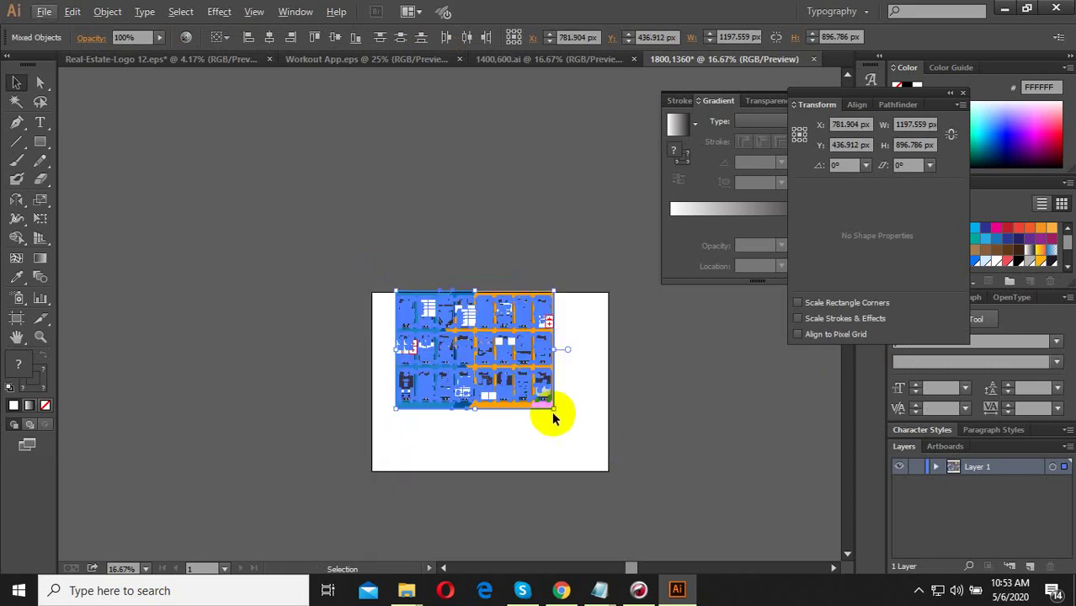
- Scale the artwork up proportionally to about 1788 × 1339 px so it nearly fills the artboard
{"action": "left_click_drag", "start_coordinate": [584, 458], "coordinate": [611, 467]}
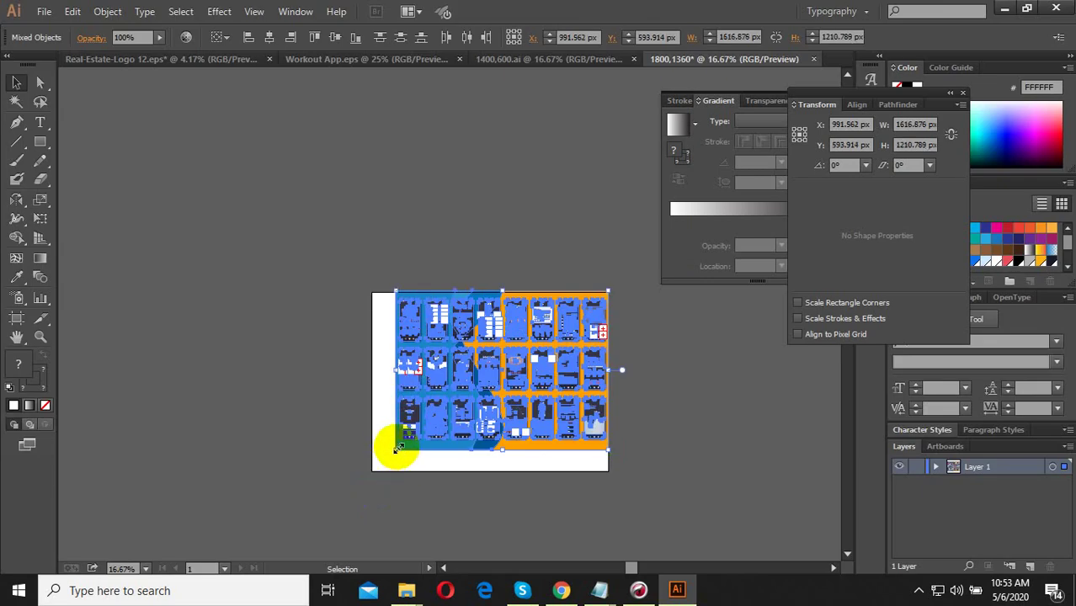
{"action": "left_click_drag", "start_coordinate": [396, 453], "coordinate": [371, 472]}
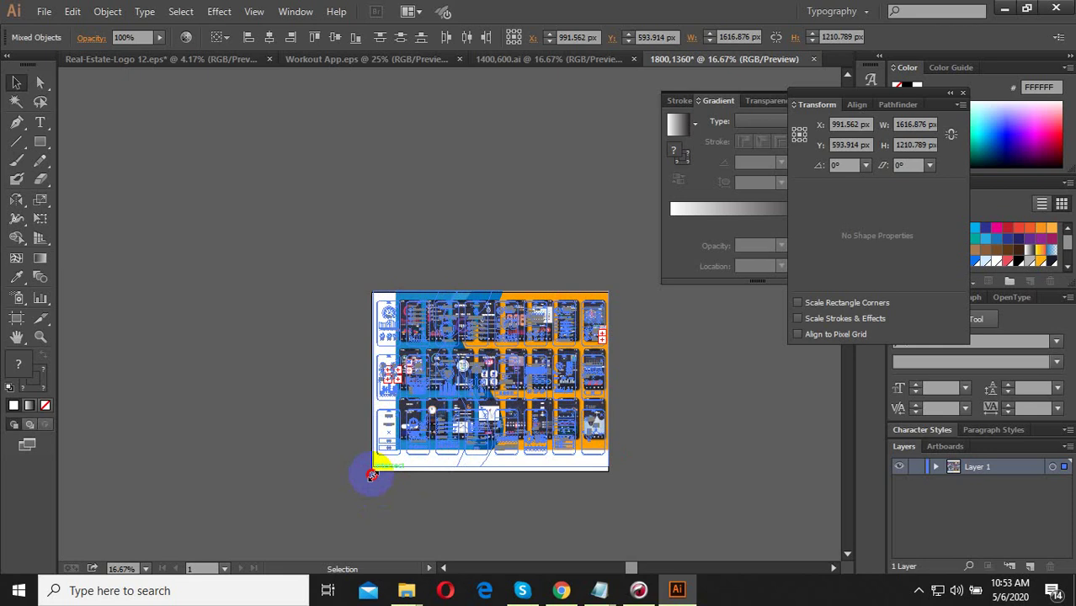
{"action": "left_click_drag", "start_coordinate": [371, 474], "coordinate": [375, 476]}
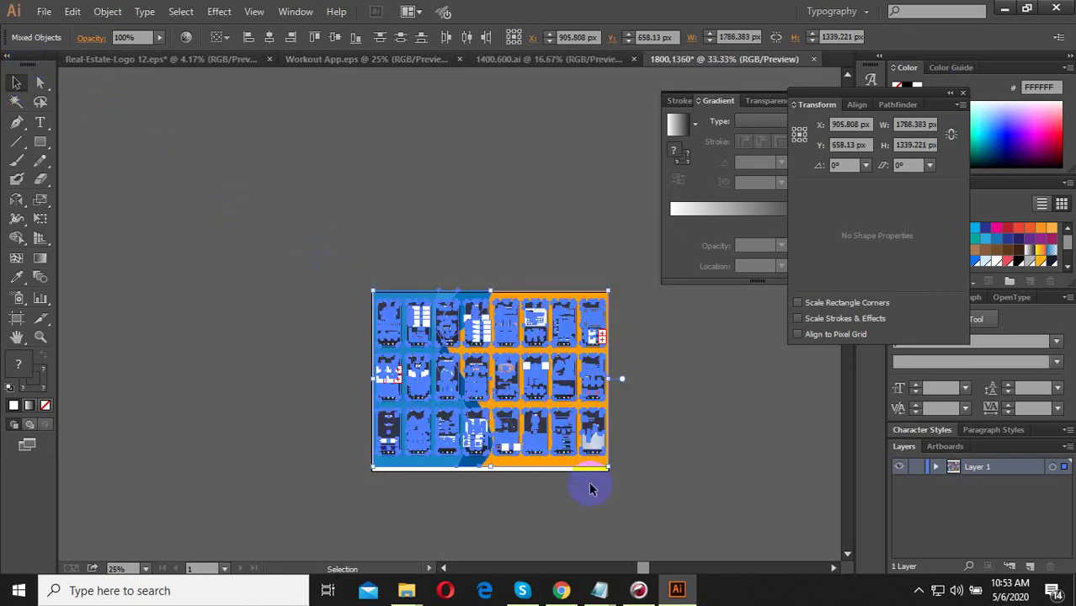
- Move the artwork straight down so its bottom edge meets the artboard's bottom edge
{"action": "scroll", "coordinate": [590, 484], "scroll_direction": "up", "scroll_amount": 2}
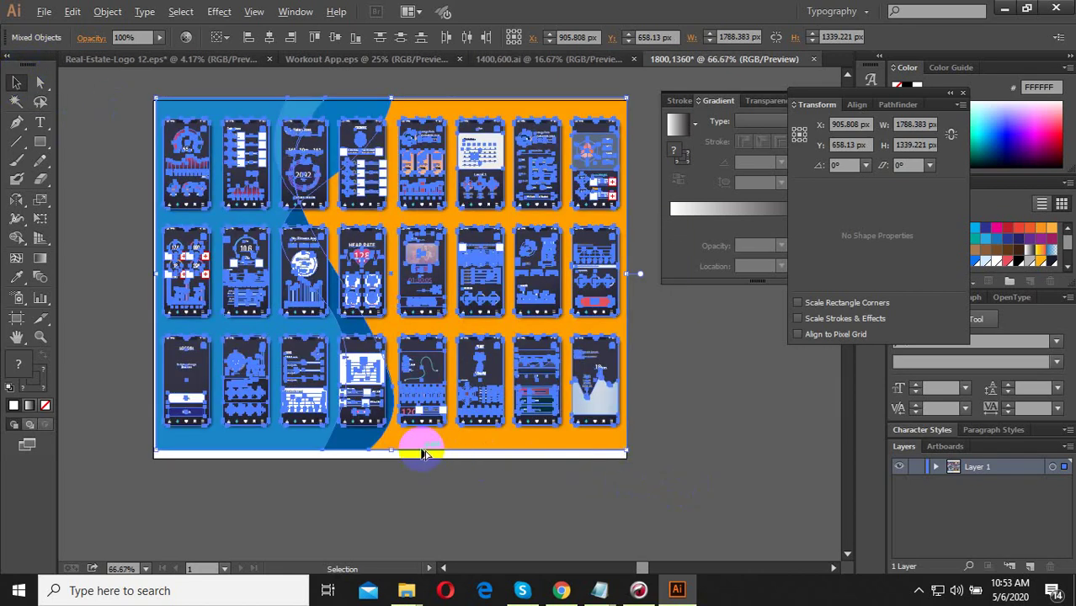
{"action": "scroll", "coordinate": [411, 445], "scroll_direction": "up", "scroll_amount": 2}
{"action": "left_click_drag", "start_coordinate": [410, 444], "coordinate": [420, 482]}
{"action": "scroll", "coordinate": [417, 478], "scroll_direction": "down", "scroll_amount": 2}
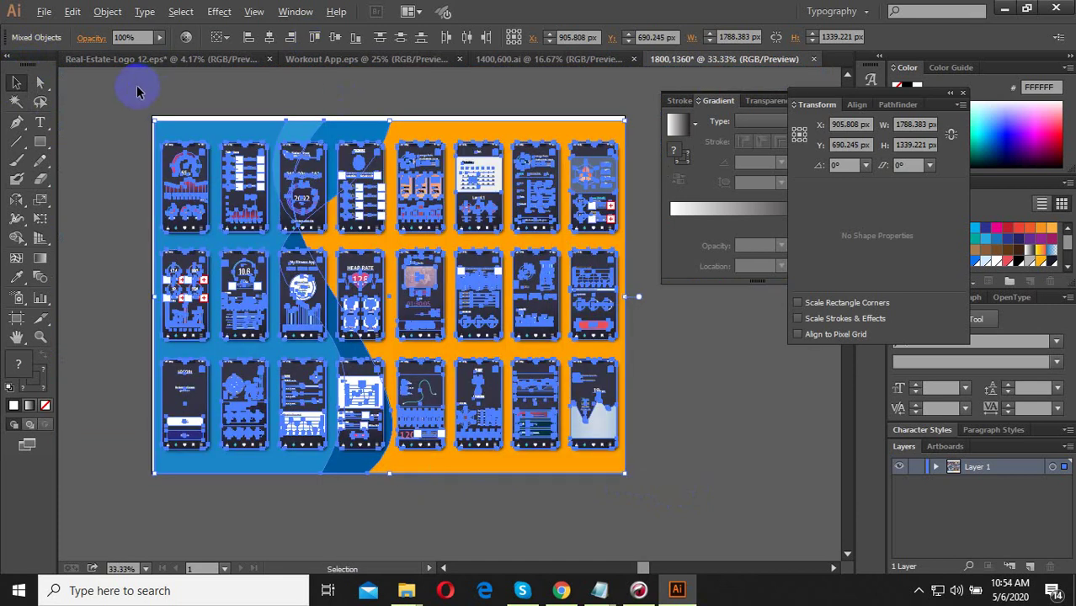
- Enlarge the artwork proportionally from its top-left corner to the artboard's left edge, about 1800 × 1348 px
{"action": "scroll", "coordinate": [106, 96], "scroll_direction": "up", "scroll_amount": 3}
{"action": "scroll", "coordinate": [212, 274], "scroll_direction": "up", "scroll_amount": 2}
{"action": "scroll", "coordinate": [242, 303], "scroll_direction": "up", "scroll_amount": 2}
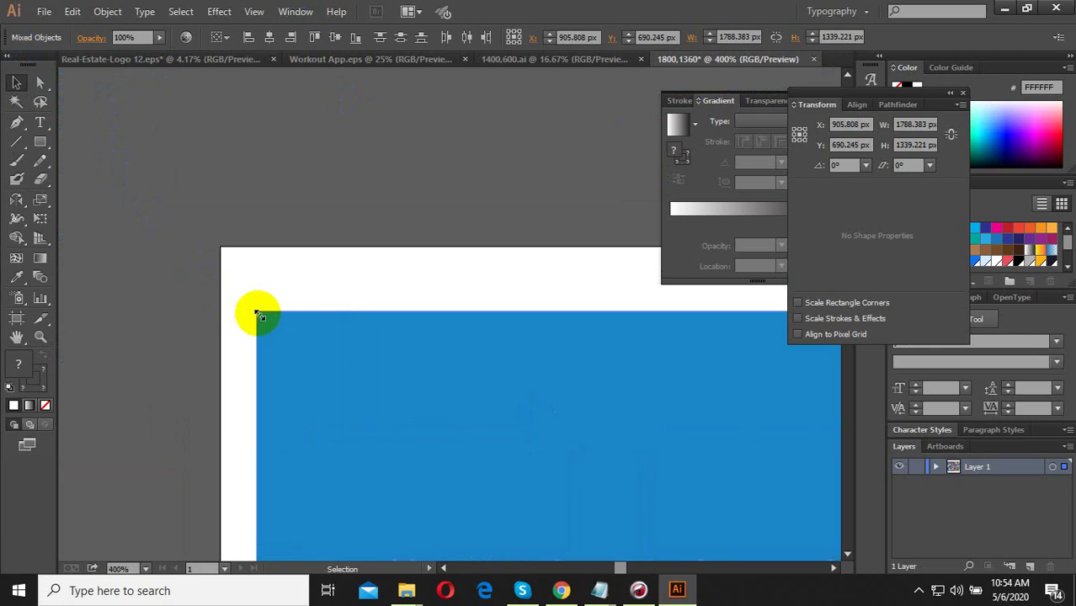
{"action": "left_click_drag", "start_coordinate": [259, 315], "coordinate": [221, 278]}
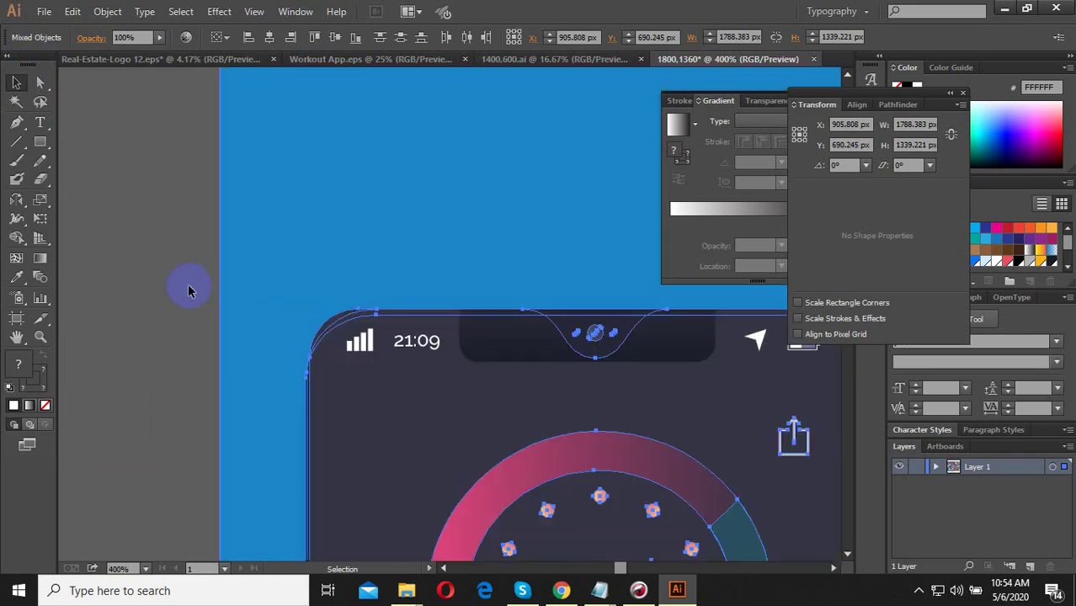
{"action": "scroll", "coordinate": [175, 310], "scroll_direction": "down", "scroll_amount": 9}
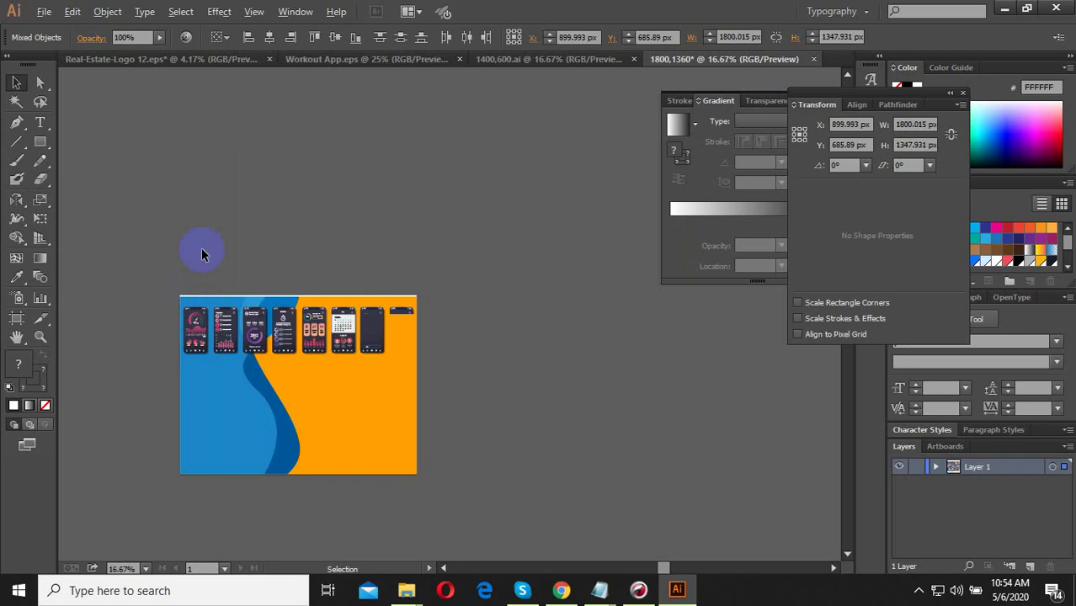
- Try to extend only the orange background rectangle up to the artboard's top edge, and undo the change
{"action": "scroll", "coordinate": [202, 248], "scroll_direction": "up", "scroll_amount": 1}
{"action": "left_click", "coordinate": [306, 243]}
{"action": "scroll", "coordinate": [355, 329], "scroll_direction": "up", "scroll_amount": 3}
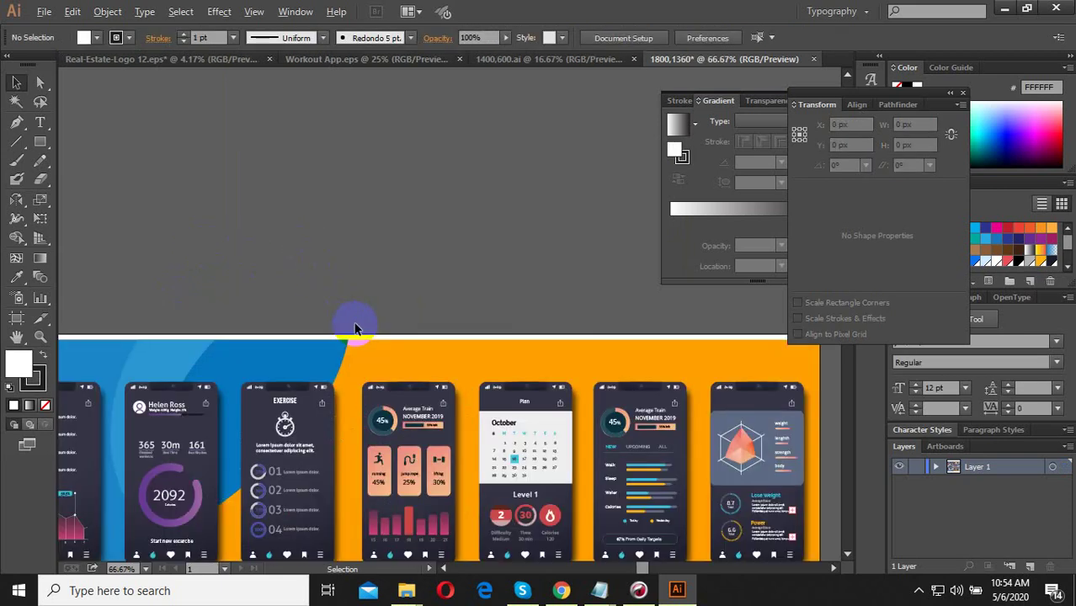
{"action": "scroll", "coordinate": [354, 329], "scroll_direction": "up", "scroll_amount": 2}
{"action": "left_click_drag", "start_coordinate": [340, 357], "coordinate": [337, 347]}
{"action": "left_click", "coordinate": [379, 277]}
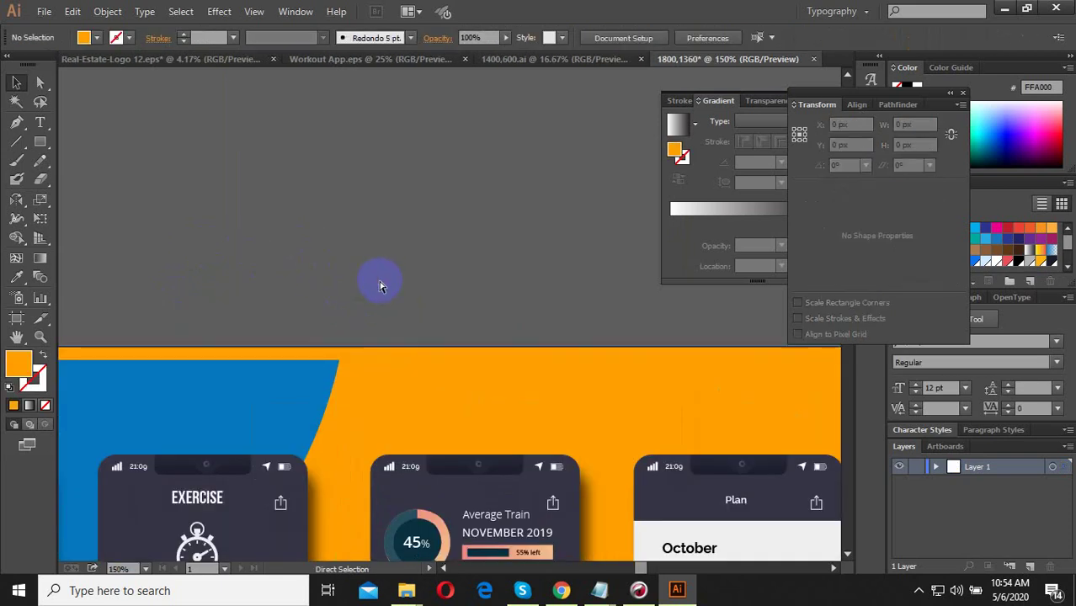
{"action": "key", "text": "ctrl+z"}
- Extend the top edges of the orange background and the blue wave shapes together up to the artboard's top edge
{"action": "scroll", "coordinate": [377, 305], "scroll_direction": "down", "scroll_amount": 3}
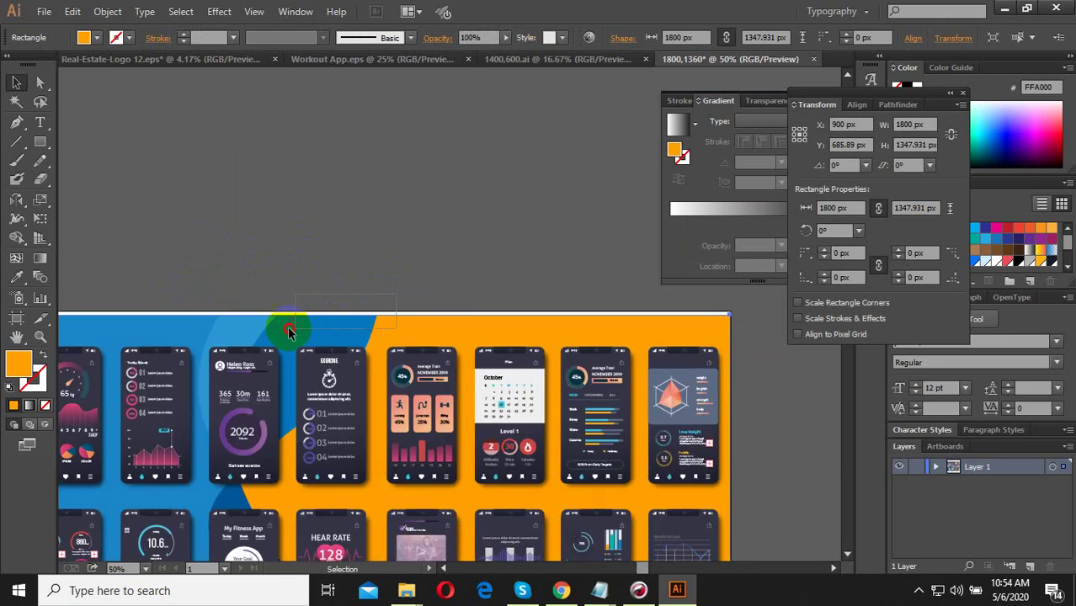
{"action": "left_click", "coordinate": [190, 321]}
{"action": "scroll", "coordinate": [362, 311], "scroll_direction": "up", "scroll_amount": 4}
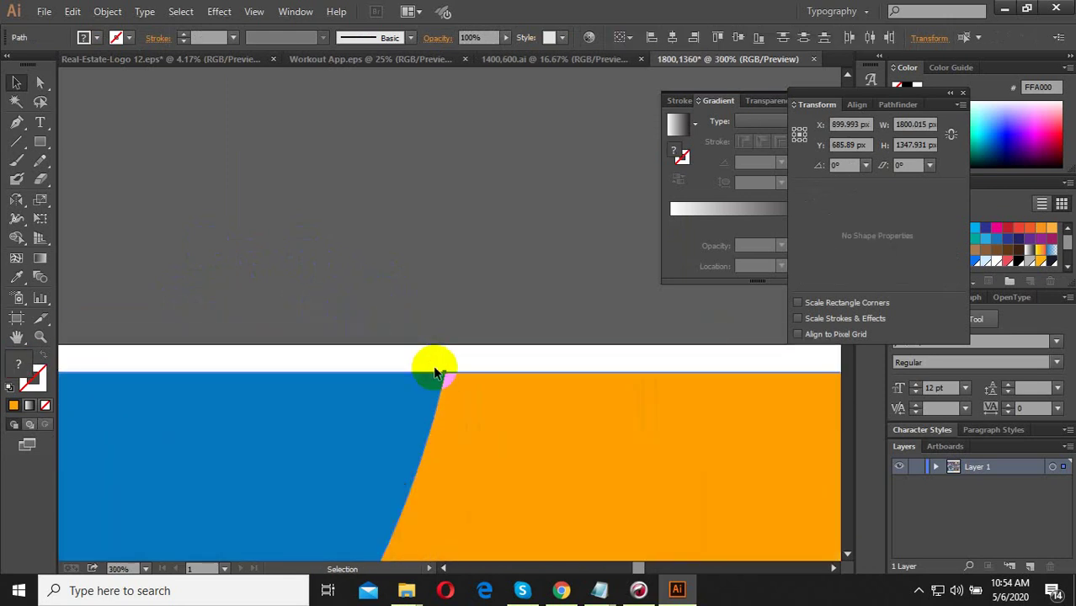
{"action": "left_click_drag", "start_coordinate": [435, 372], "coordinate": [436, 344]}
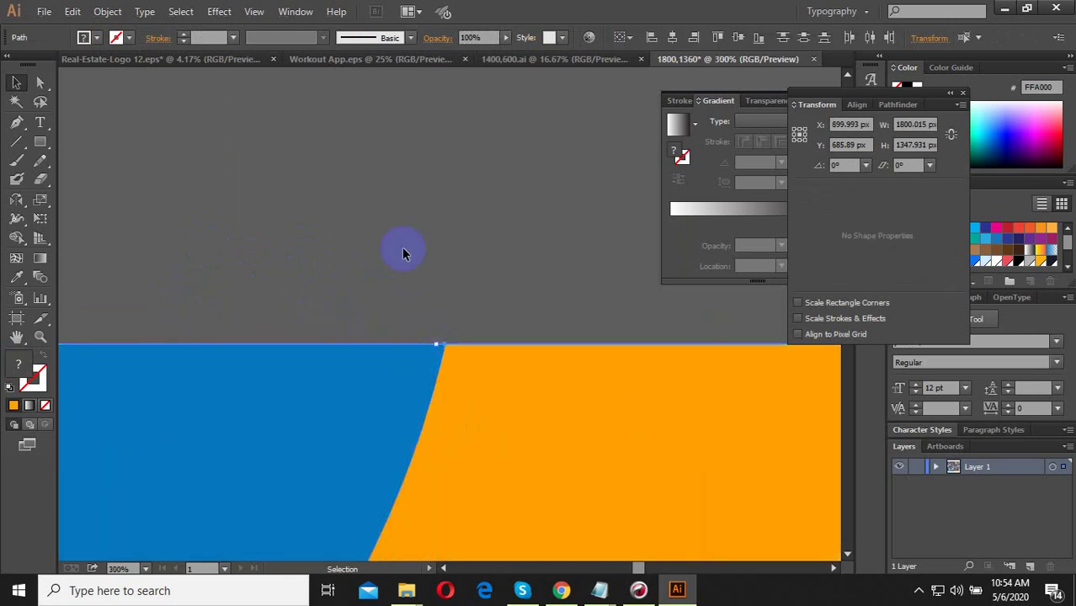
{"action": "left_click", "coordinate": [402, 253]}
- Save the document as the Adobe Illustrator file 1800,1360 in the ui8 folder, using the Illustrator CC version
{"action": "scroll", "coordinate": [440, 293], "scroll_direction": "down", "scroll_amount": 5}
{"action": "scroll", "coordinate": [438, 295], "scroll_direction": "down", "scroll_amount": 8}
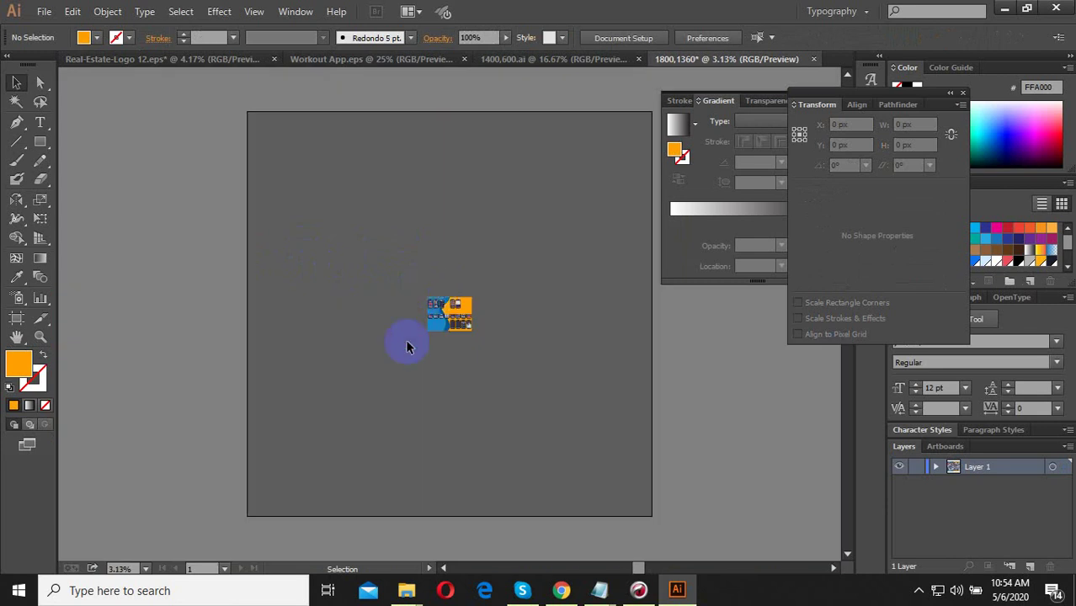
{"action": "scroll", "coordinate": [476, 316], "scroll_direction": "up", "scroll_amount": 4}
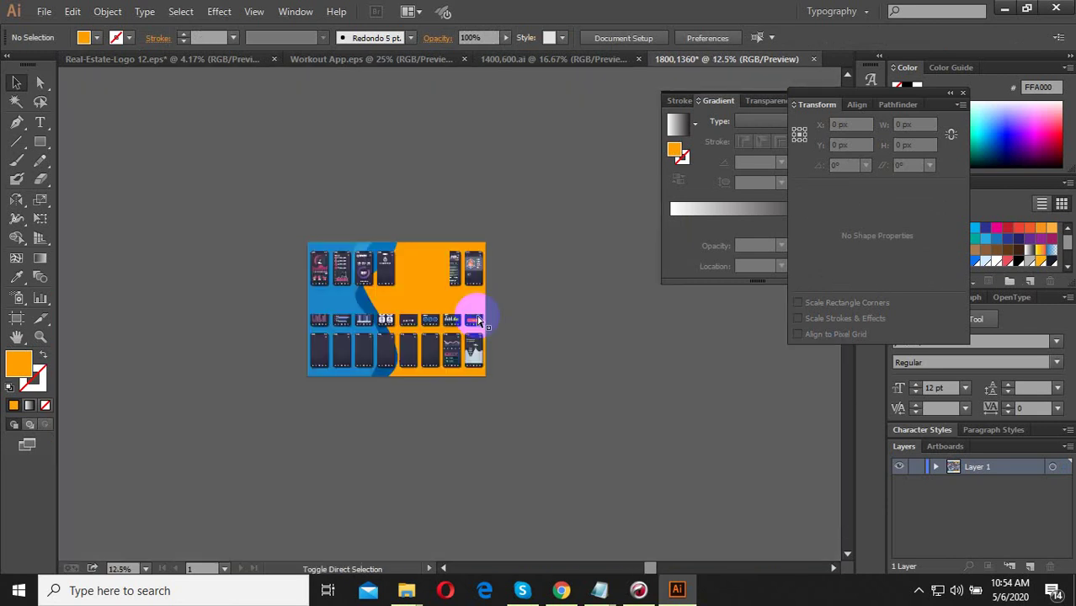
{"action": "key", "text": "ctrl+s"}
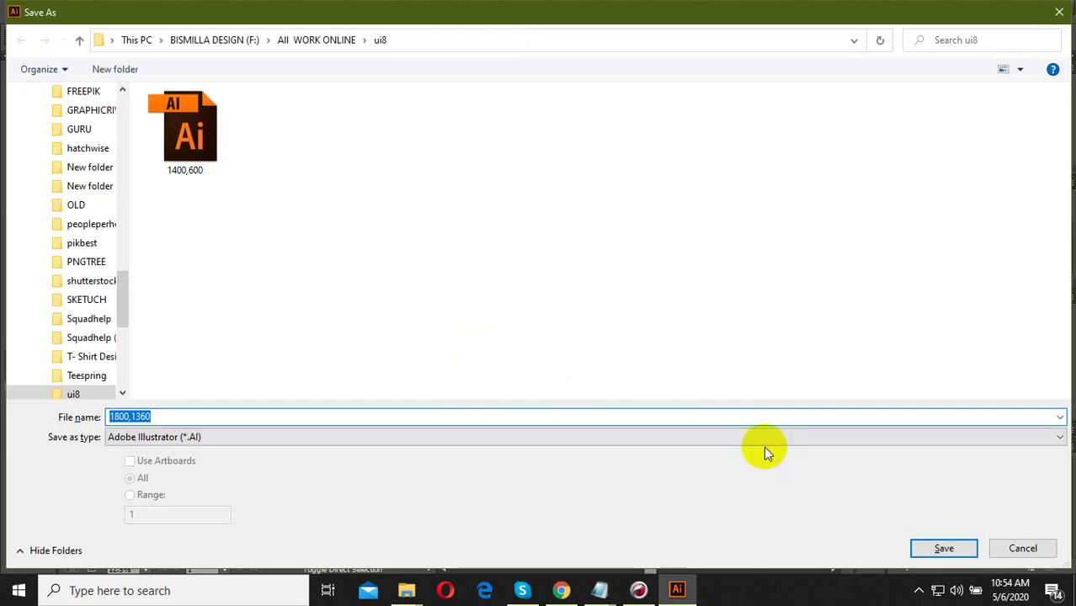
{"action": "left_click", "coordinate": [930, 549]}
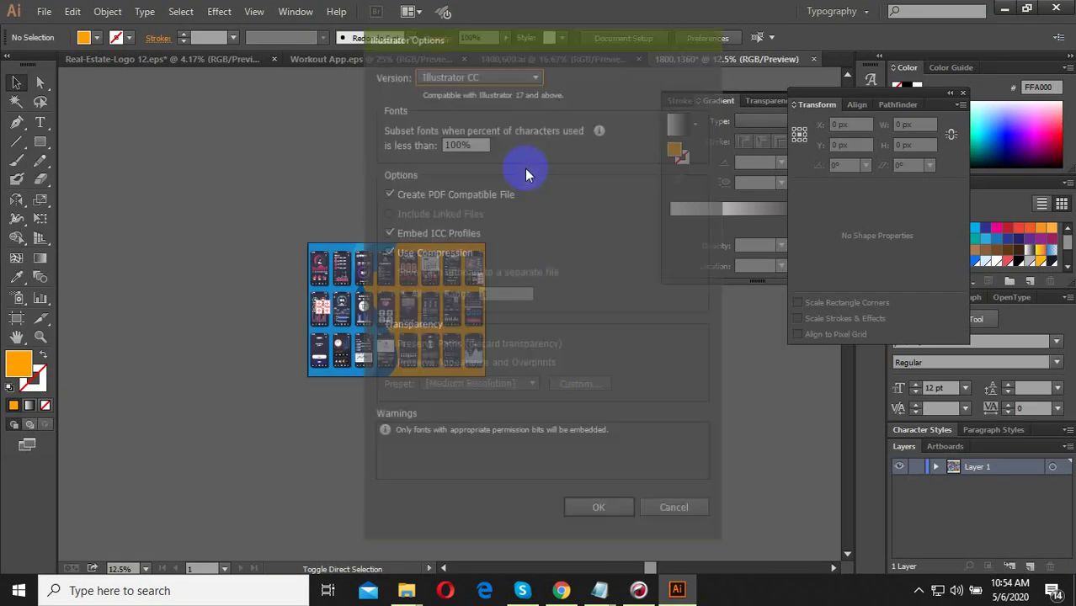
{"action": "left_click", "coordinate": [596, 510]}
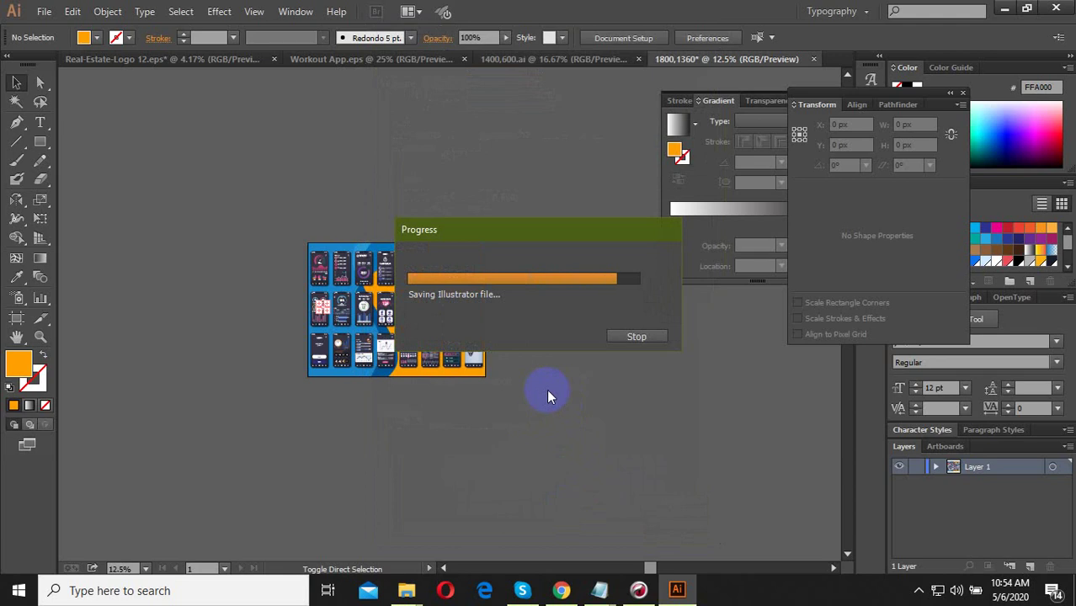
- Export the 1800,1360 document for the web as a PNG-24 at 1800 × 1360 px and choose the ui8 folder as destination
{"action": "left_click", "coordinate": [43, 11]}
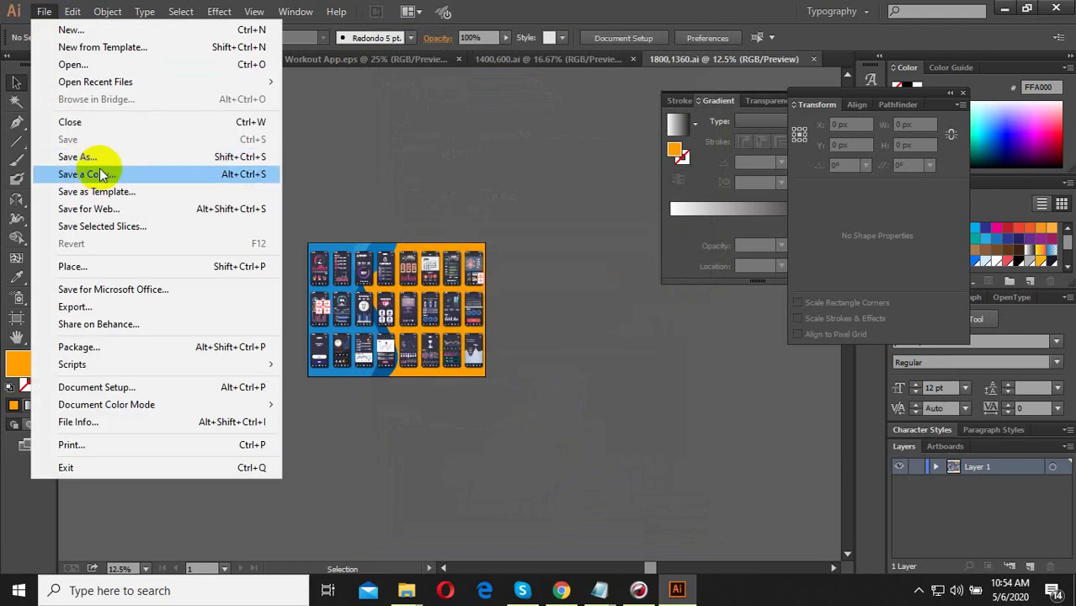
{"action": "left_click", "coordinate": [100, 208]}
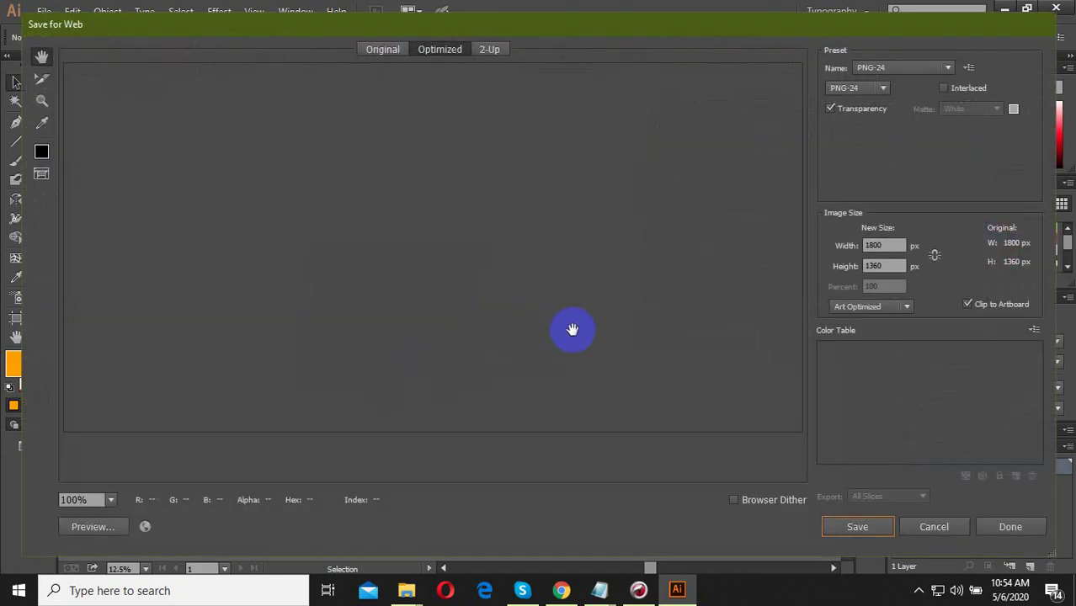
{"action": "left_click", "coordinate": [859, 528]}
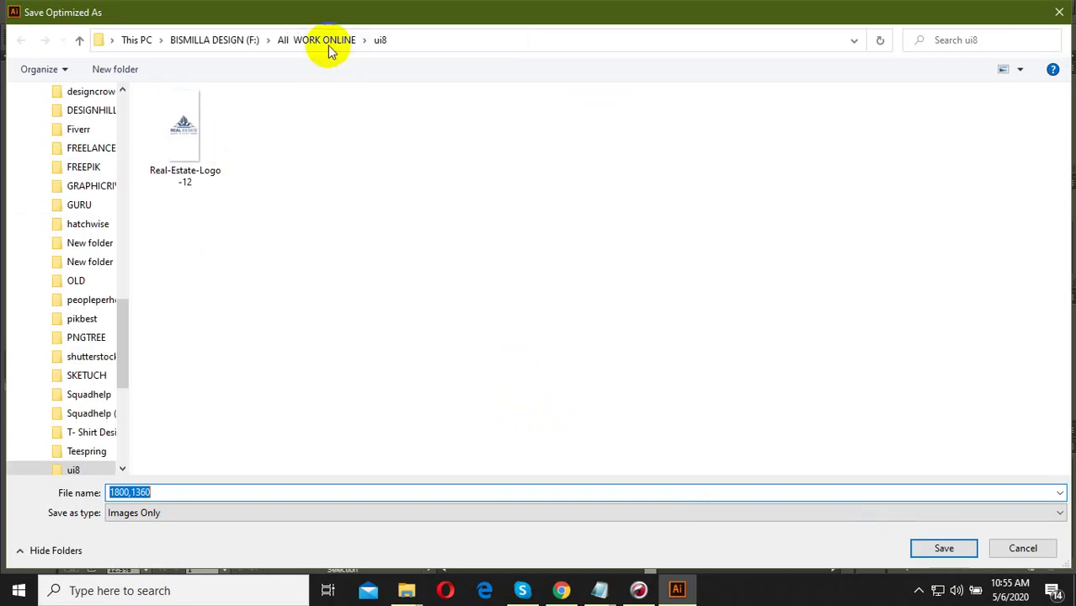
{"action": "left_click", "coordinate": [240, 39]}
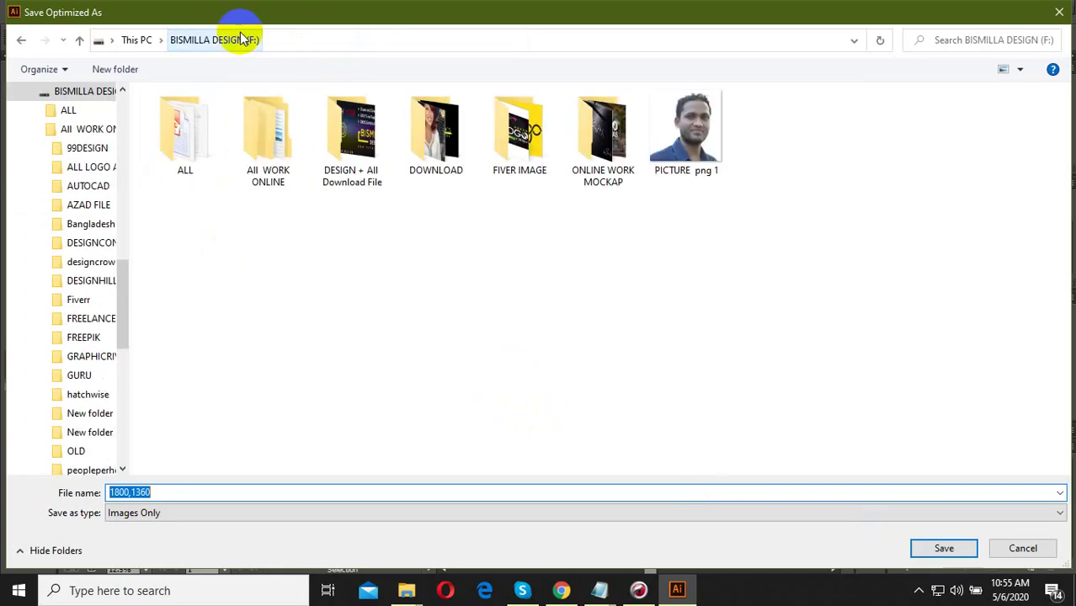
{"action": "double_click", "coordinate": [296, 173]}
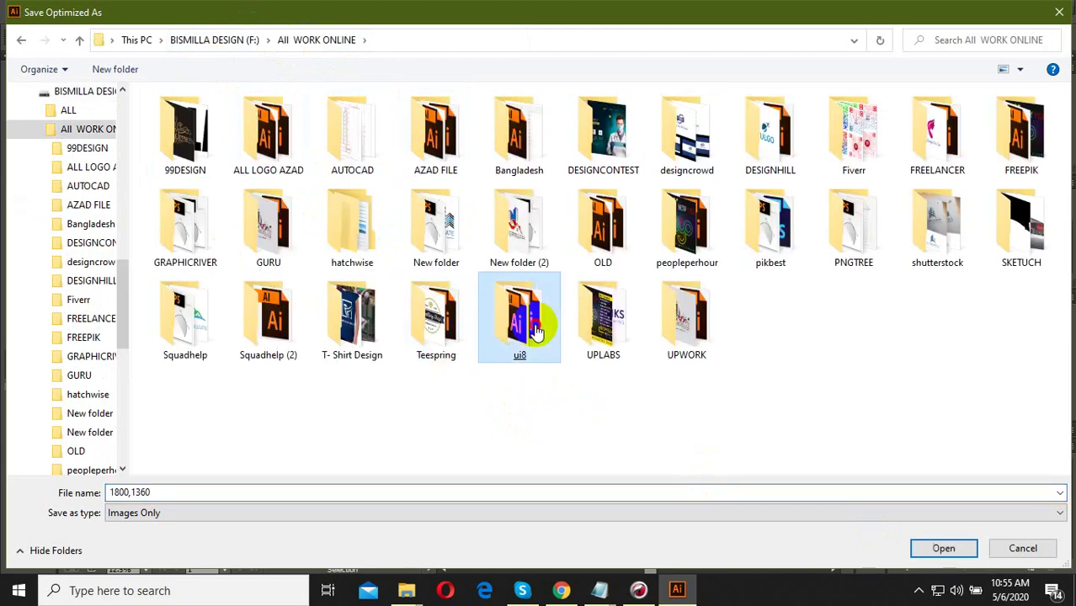
{"action": "double_click", "coordinate": [537, 331]}
- Create a new folder inside ui8 with the default name and save the 1800,1360 image in it
{"action": "right_click", "coordinate": [362, 353]}
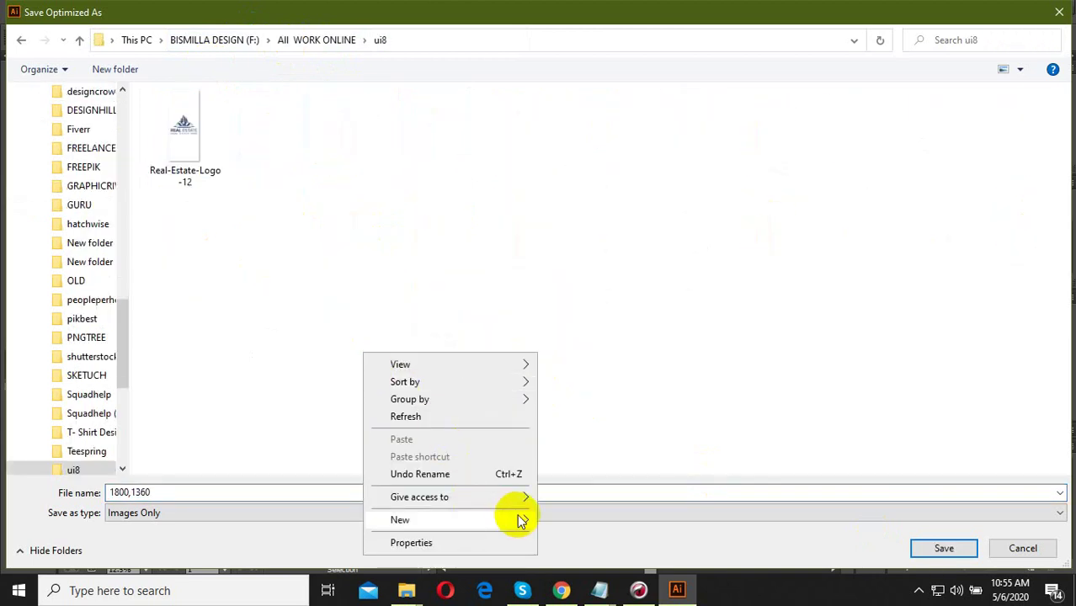
{"action": "mouse_move", "coordinate": [521, 521]}
{"action": "left_click", "coordinate": [572, 355]}
{"action": "left_click", "coordinate": [404, 331]}
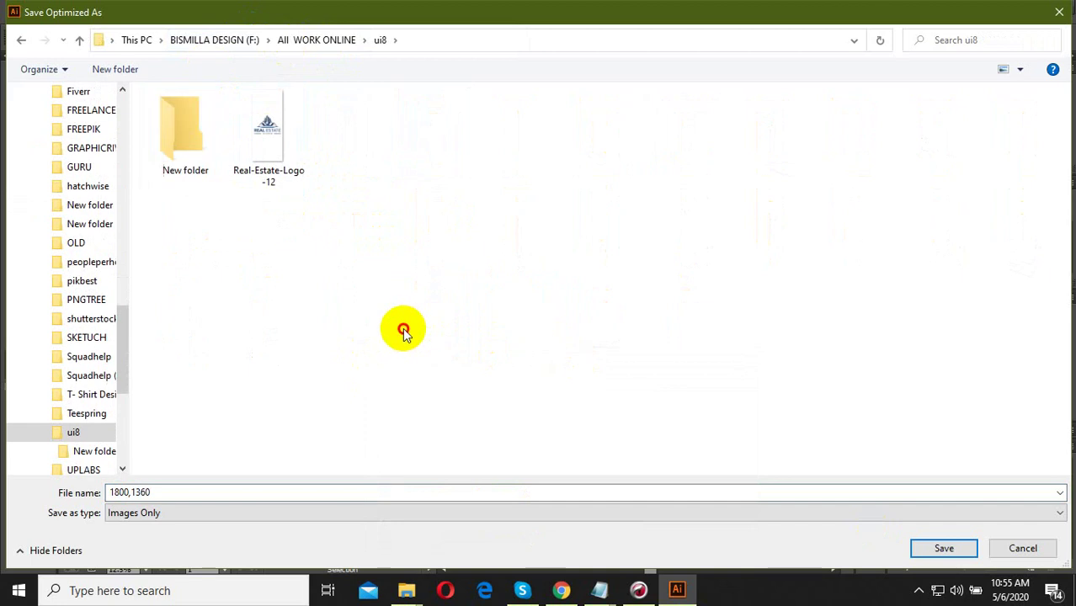
{"action": "double_click", "coordinate": [181, 134]}
{"action": "left_click", "coordinate": [925, 546]}
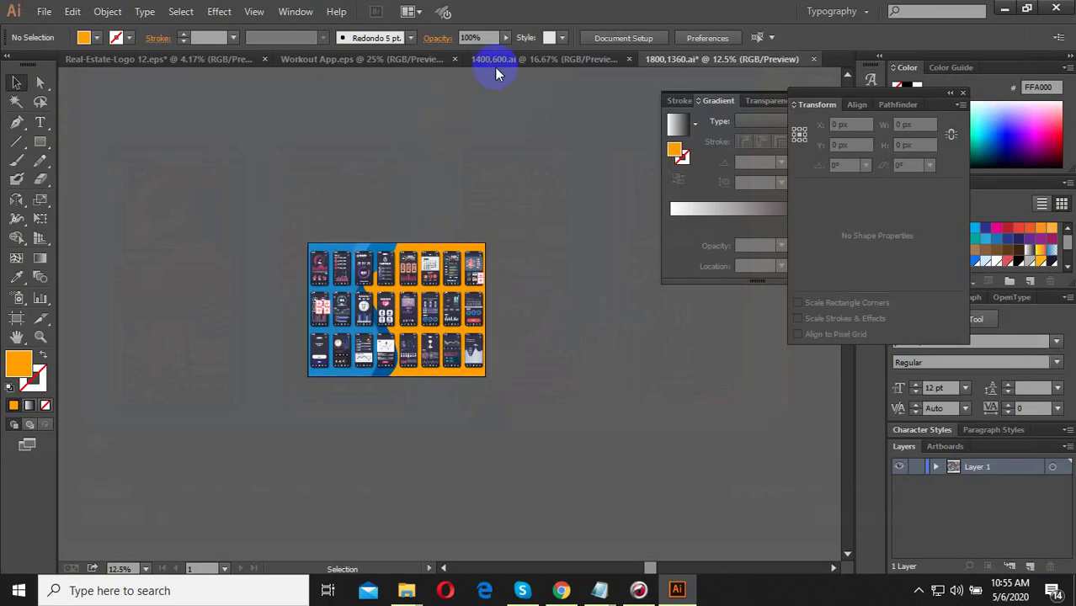
- Export the 1400,600 document for the web as a PNG-24 at 1400 × 600 px into the same new folder
{"action": "left_click", "coordinate": [499, 59]}
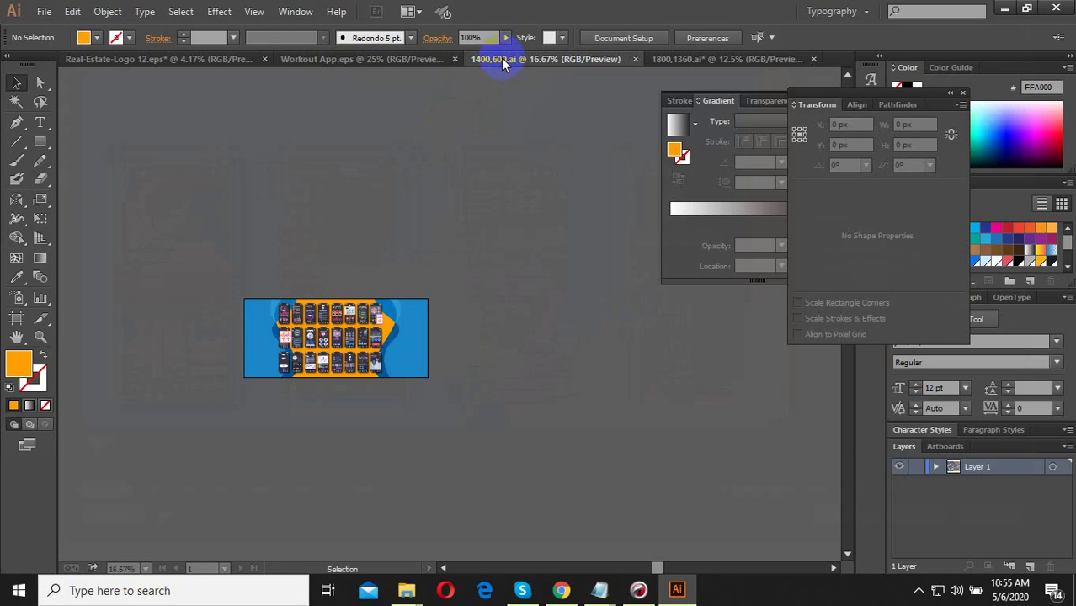
{"action": "left_click", "coordinate": [44, 11]}
{"action": "left_click", "coordinate": [108, 209]}
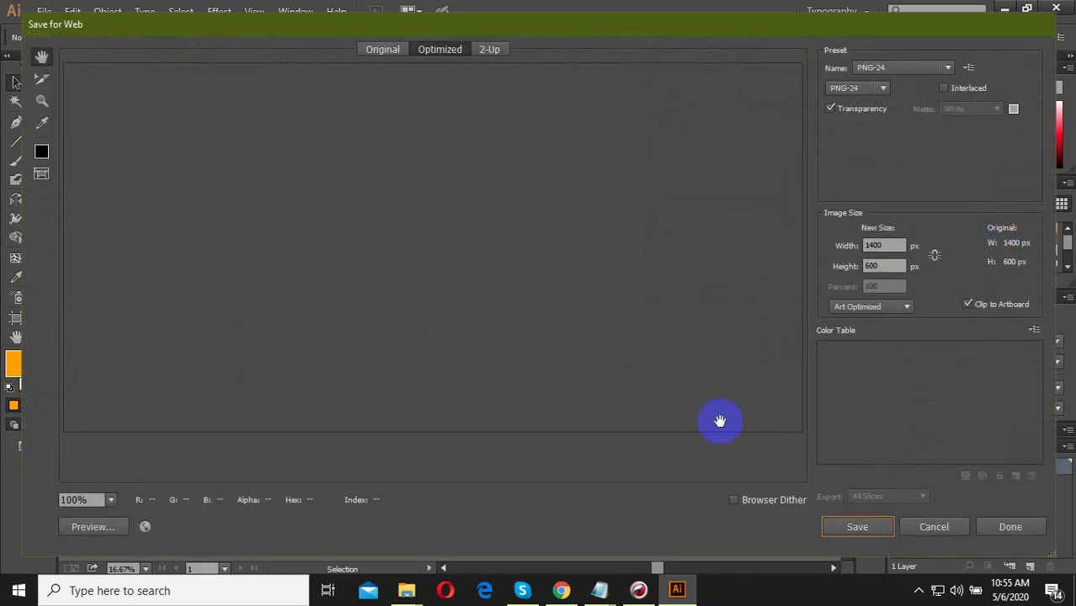
{"action": "left_click", "coordinate": [859, 528]}
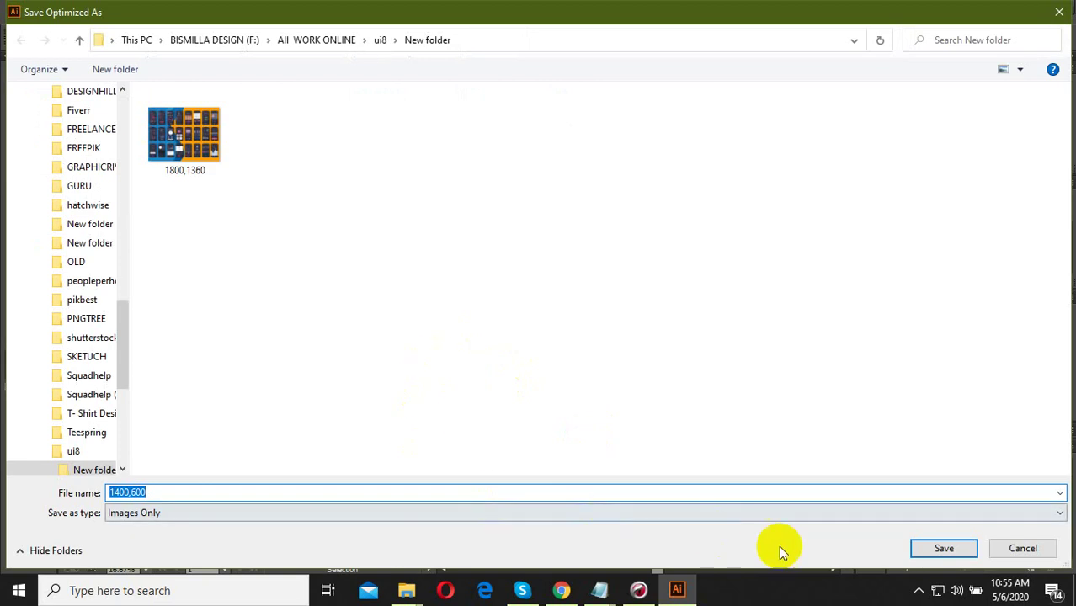
{"action": "left_click", "coordinate": [944, 550]}
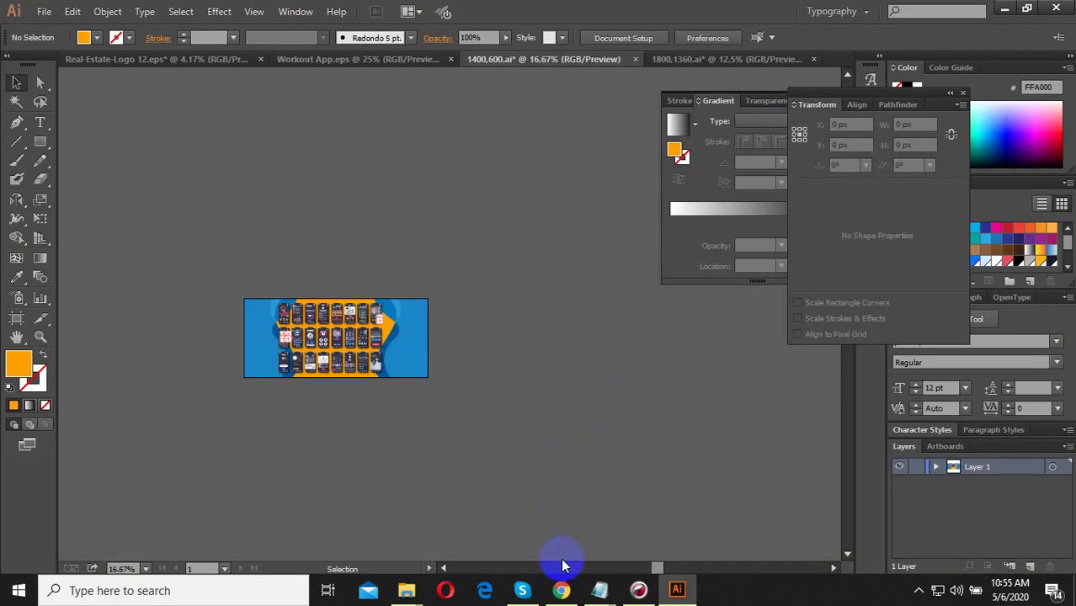
- Look up the required size for full preview images on the UI8 product page in Chrome
{"action": "left_click", "coordinate": [208, 61]}
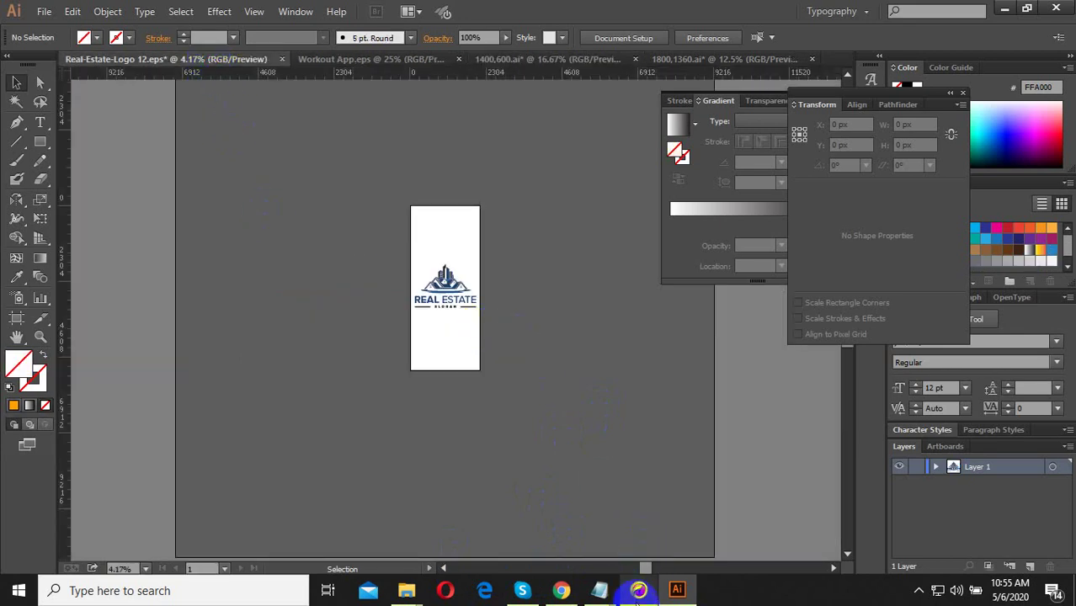
{"action": "left_click", "coordinate": [561, 590]}
{"action": "scroll", "coordinate": [590, 430], "scroll_direction": "down", "scroll_amount": 2}
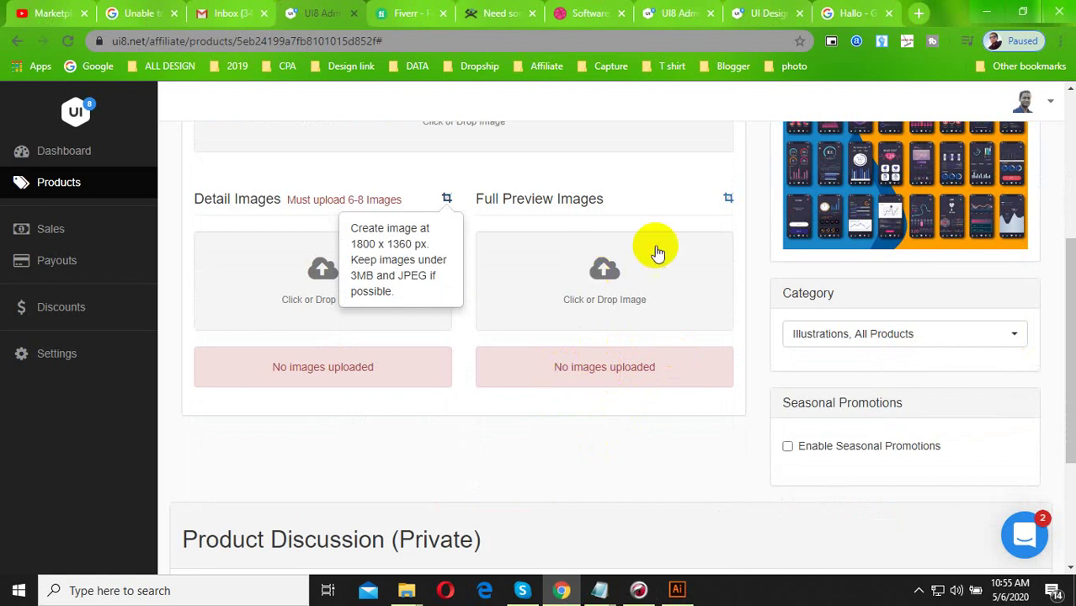
{"action": "left_click", "coordinate": [728, 200]}
{"action": "scroll", "coordinate": [662, 419], "scroll_direction": "down", "scroll_amount": 5}
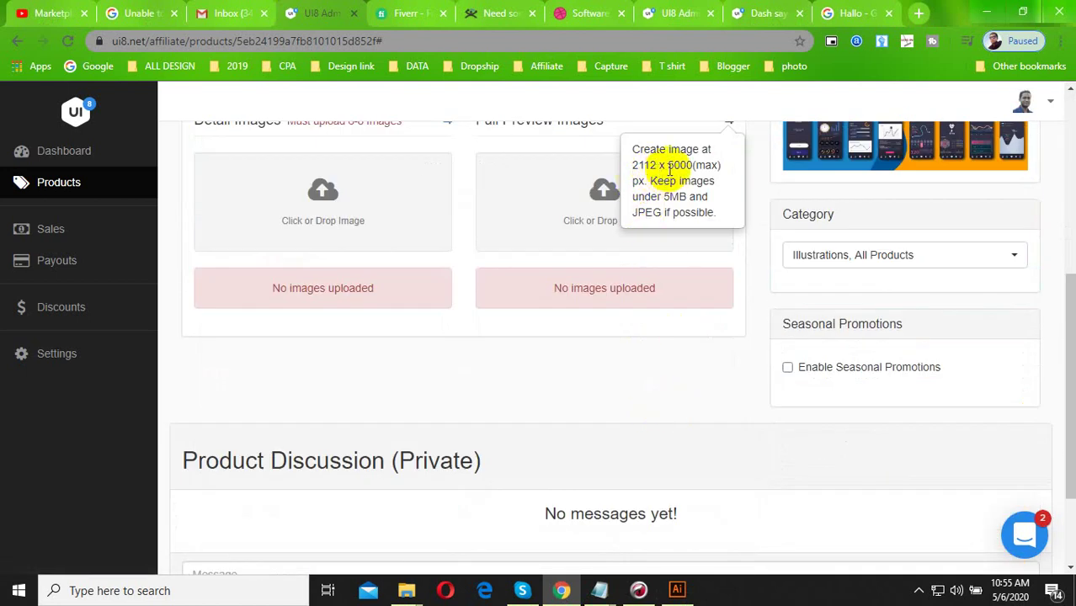
- Switch to Illustrator and check the artboard dimensions of the Real-Estate-Logo 12 document
{"action": "left_click", "coordinate": [676, 589]}
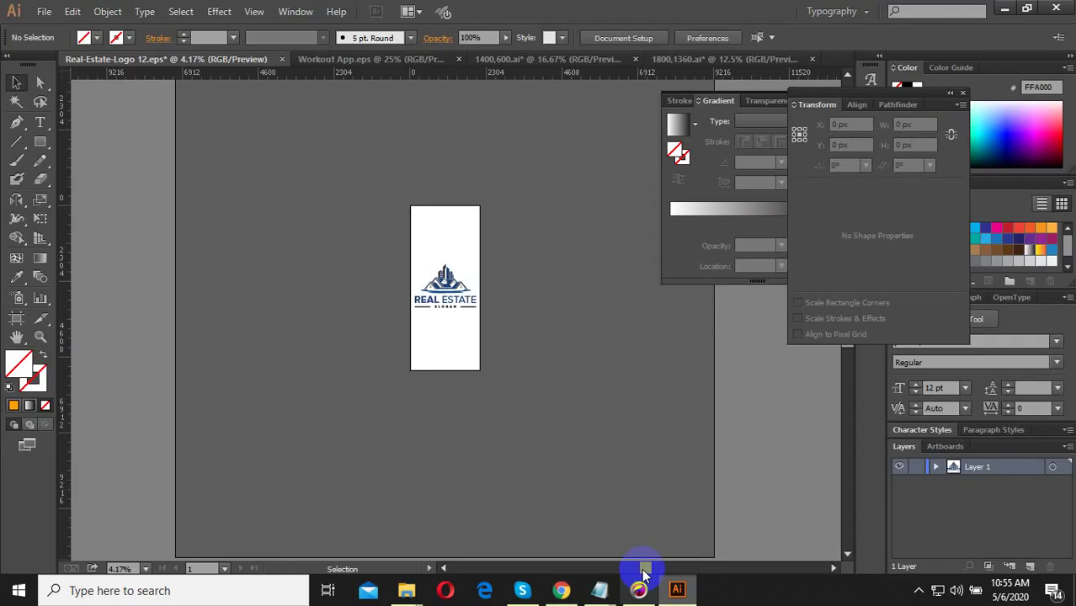
{"action": "left_click", "coordinate": [17, 318]}
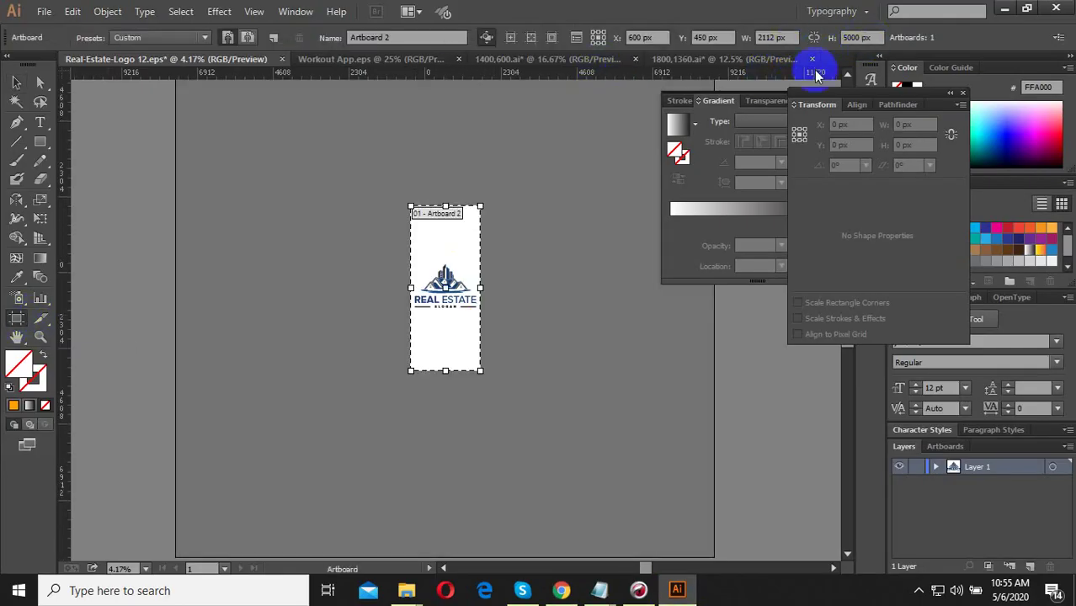
{"action": "left_click", "coordinate": [17, 83]}
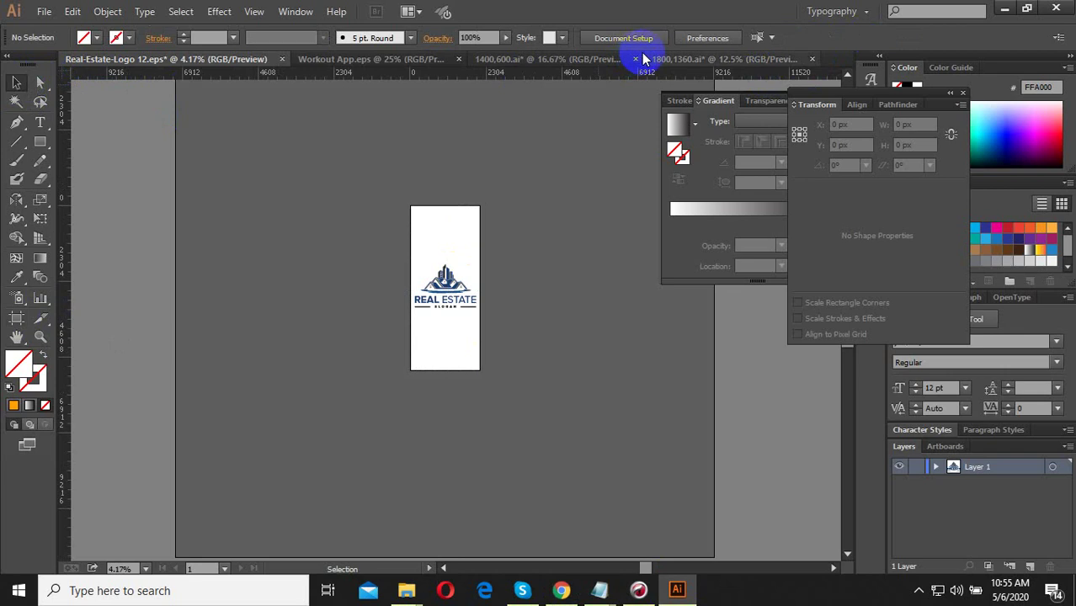
- Copy the whole 1800,1360 artwork into the Real-Estate-Logo 12 document in place of the logo, near the artboard's middle
{"action": "left_click", "coordinate": [699, 59]}
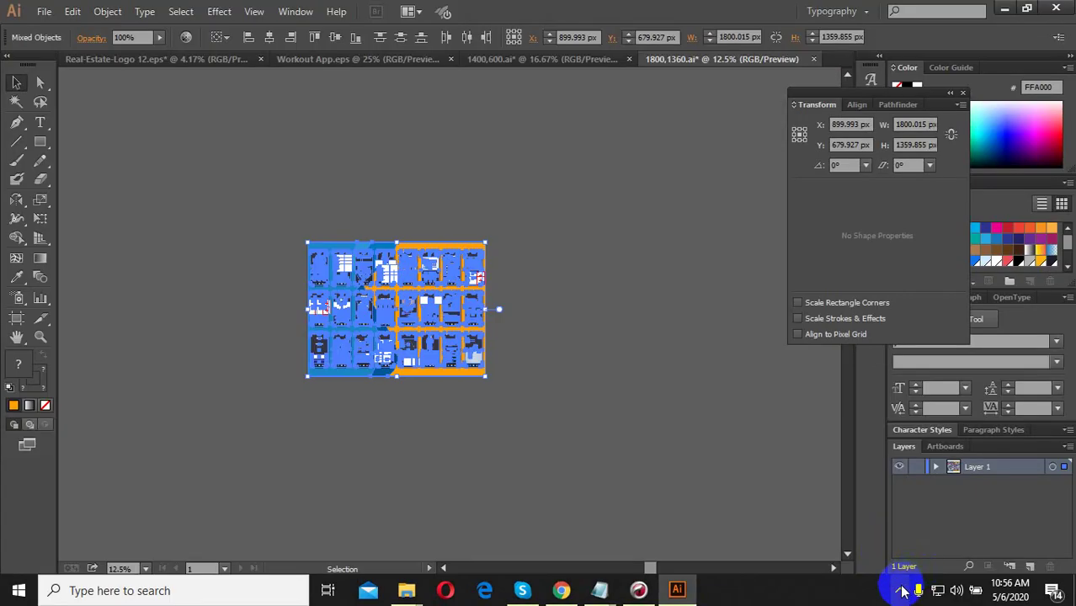
{"action": "left_click", "coordinate": [899, 590]}
{"action": "left_click", "coordinate": [935, 498]}
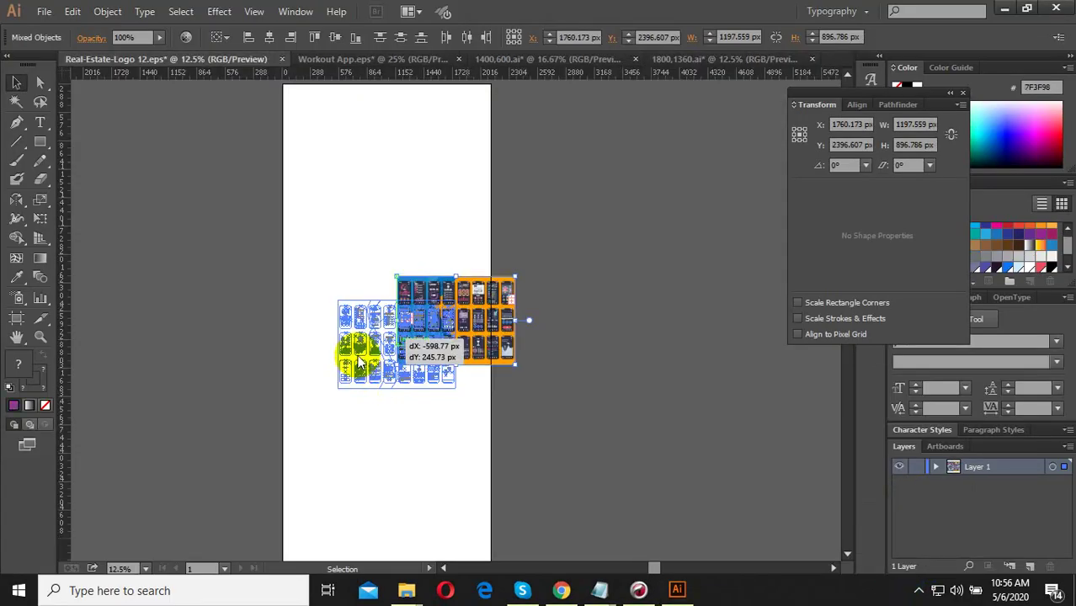
{"action": "left_click_drag", "start_coordinate": [355, 356], "coordinate": [357, 329]}
- Enlarge the pasted artwork proportionally to span the artboard's full width, about 2112 × 1582 px
{"action": "scroll", "coordinate": [350, 307], "scroll_direction": "up", "scroll_amount": 1}
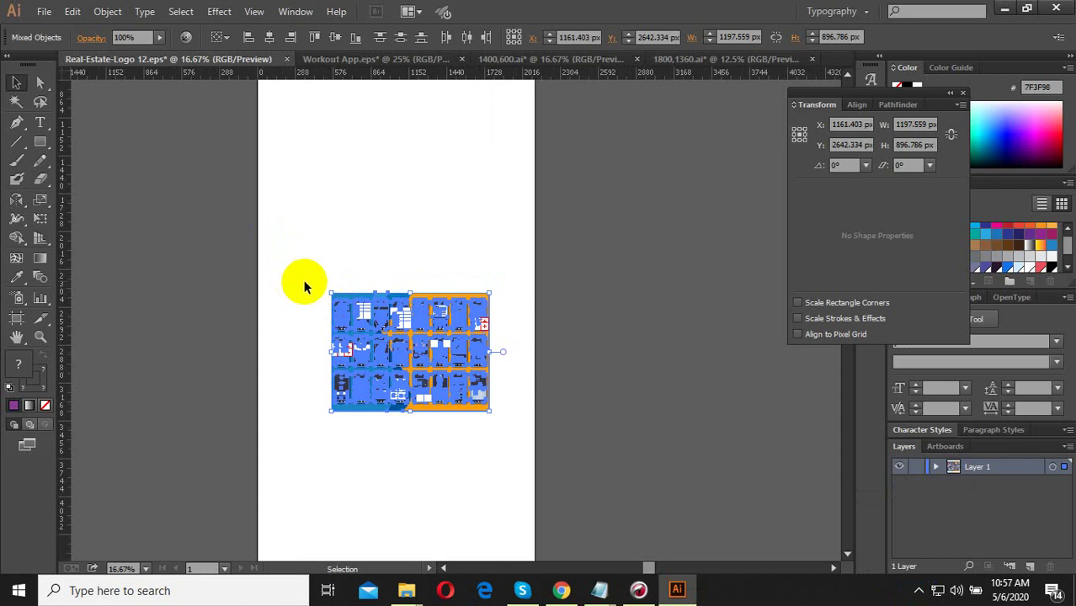
{"action": "left_click_drag", "start_coordinate": [332, 295], "coordinate": [257, 236]}
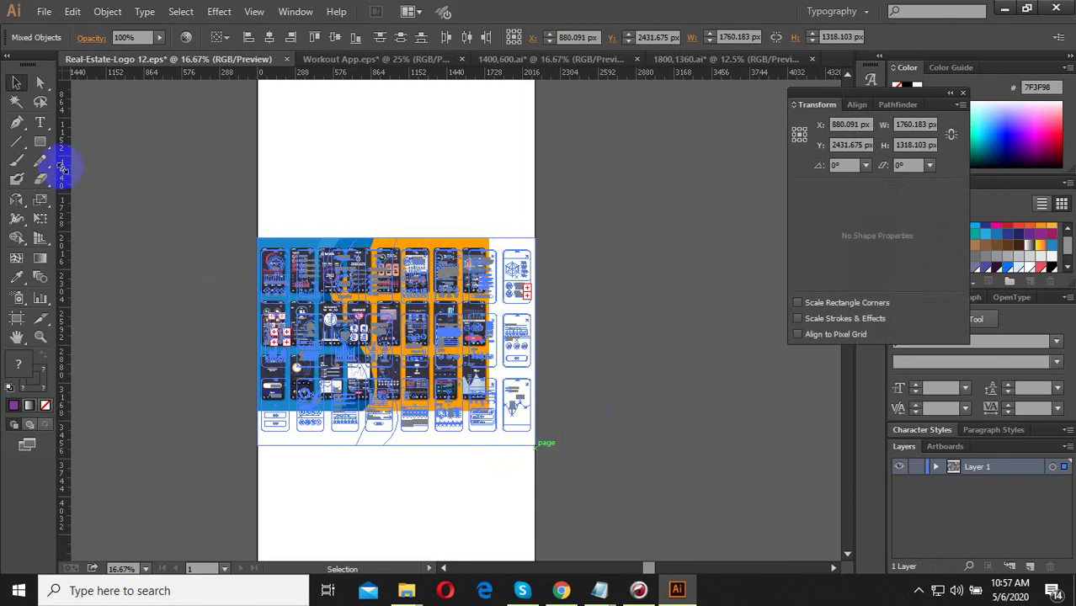
{"action": "key", "text": "ctrl+shift+e"}
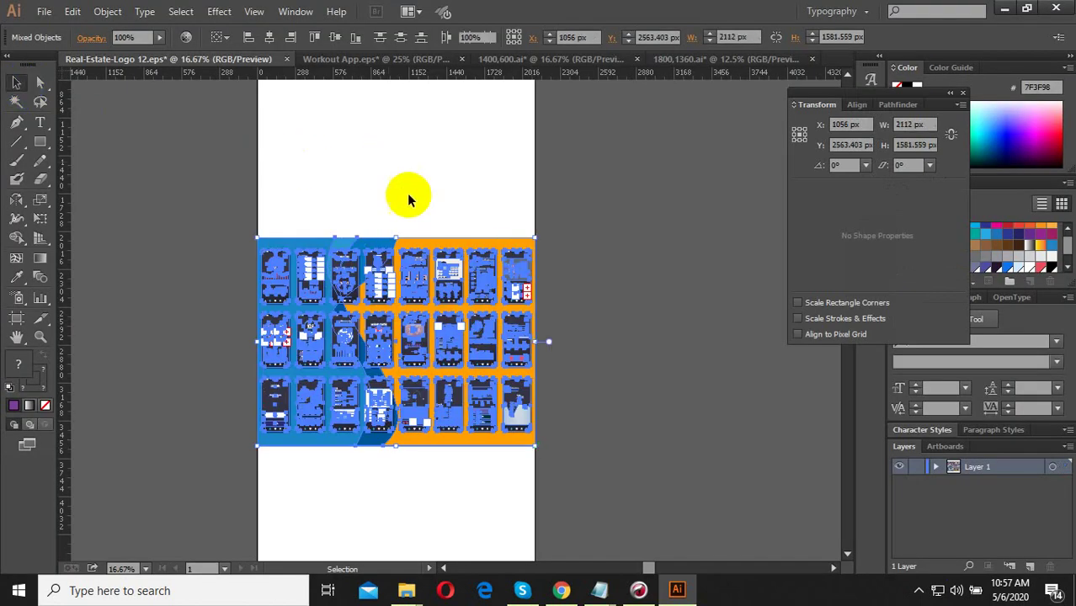
- Stretch the orange background and blue wave shapes up and down to cover the whole artboard, 2112 × 5000 px
{"action": "left_click", "coordinate": [402, 241]}
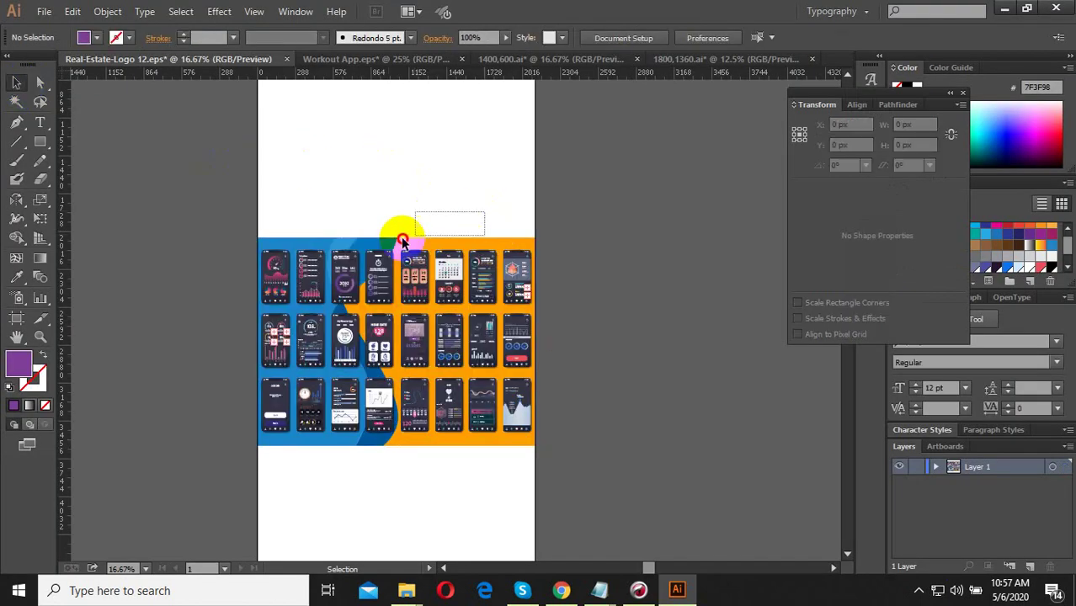
{"action": "left_click", "coordinate": [404, 244]}
{"action": "key", "text": "ctrl+minus"}
{"action": "key", "text": "ctrl+minus"}
{"action": "key", "text": "ctrl+minus"}
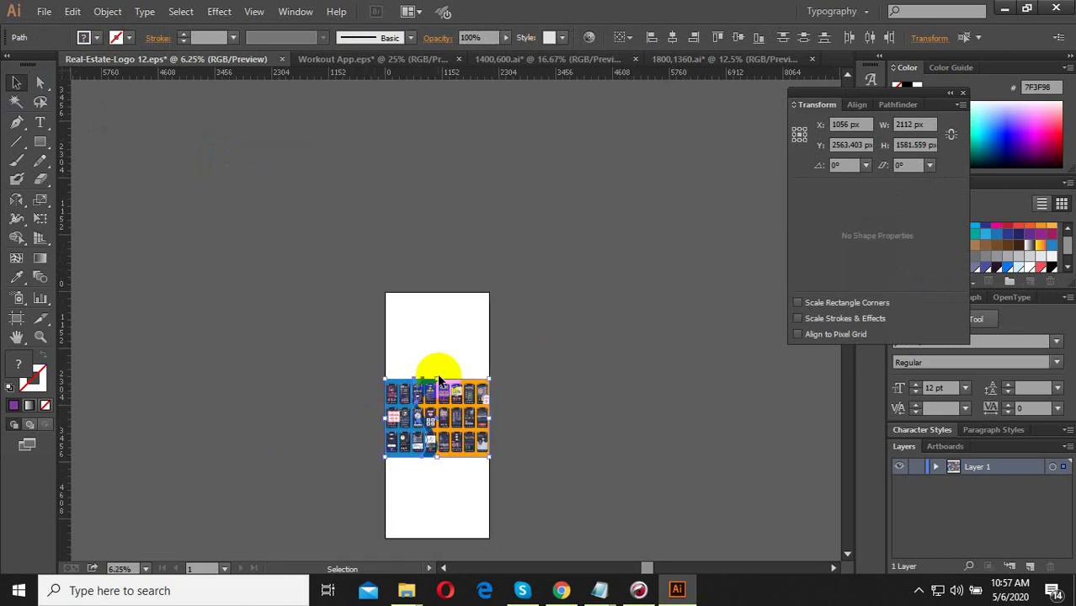
{"action": "left_click_drag", "start_coordinate": [438, 381], "coordinate": [439, 291]}
{"action": "scroll", "coordinate": [445, 437], "scroll_direction": "down", "scroll_amount": 2}
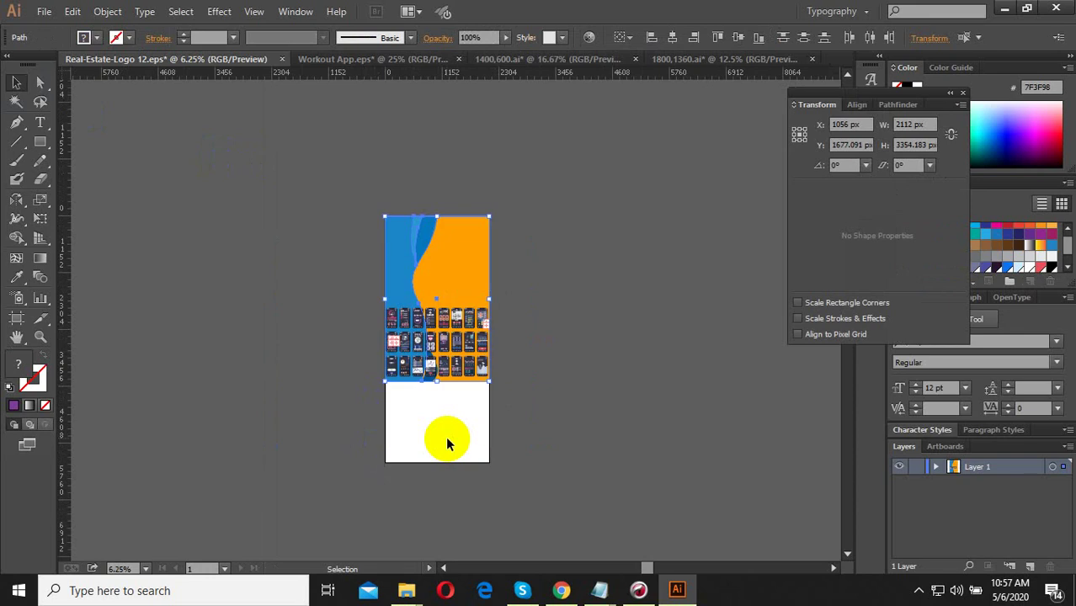
{"action": "left_click_drag", "start_coordinate": [438, 386], "coordinate": [432, 463]}
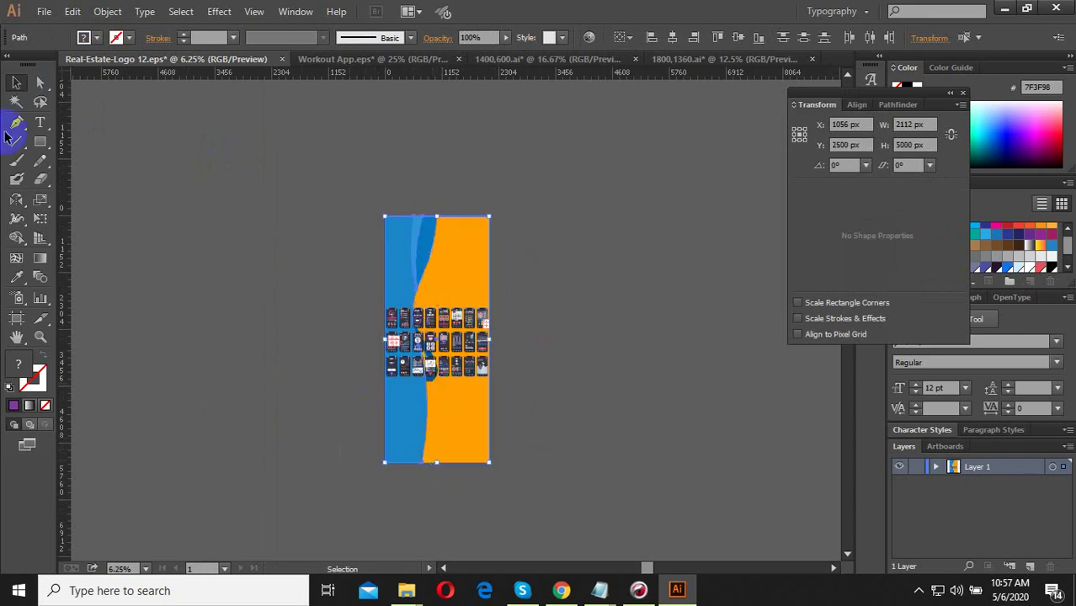
{"action": "left_click", "coordinate": [349, 320]}
- Look over the finished full preview layout and save the Real-Estate-Logo 12 EPS document
{"action": "scroll", "coordinate": [442, 337], "scroll_direction": "up", "scroll_amount": 3}
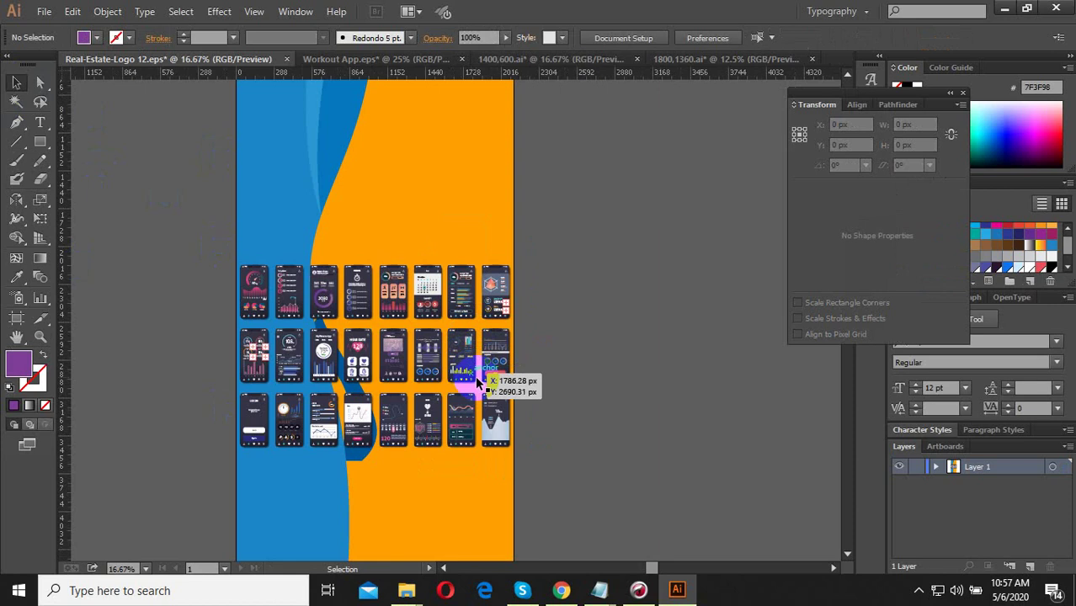
{"action": "scroll", "coordinate": [417, 438], "scroll_direction": "down", "scroll_amount": 2}
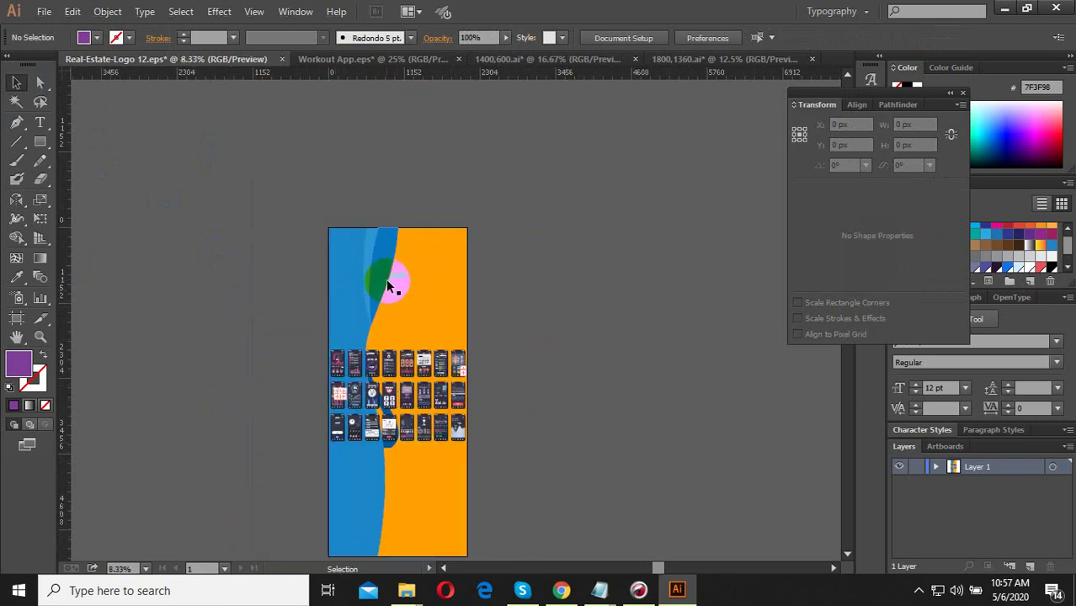
{"action": "scroll", "coordinate": [428, 194], "scroll_direction": "down", "scroll_amount": 2}
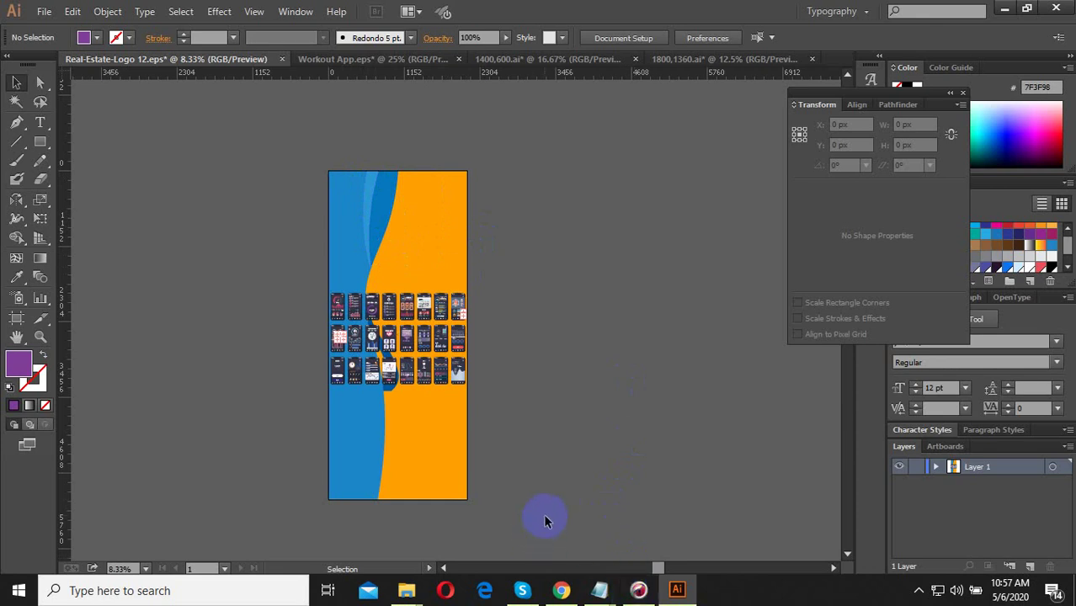
{"action": "left_click", "coordinate": [42, 12]}
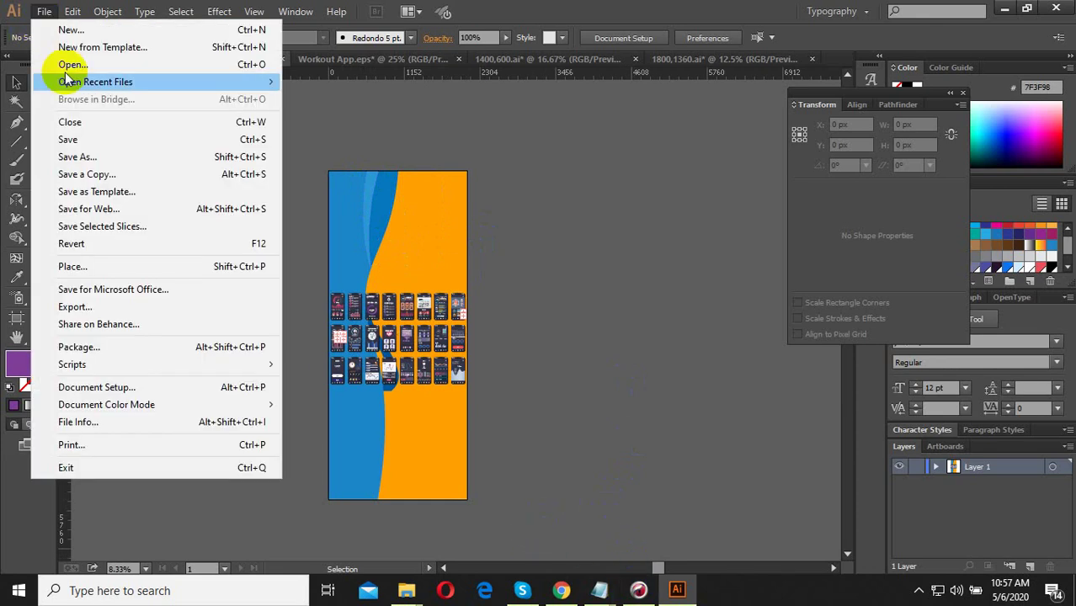
{"action": "left_click", "coordinate": [84, 137]}
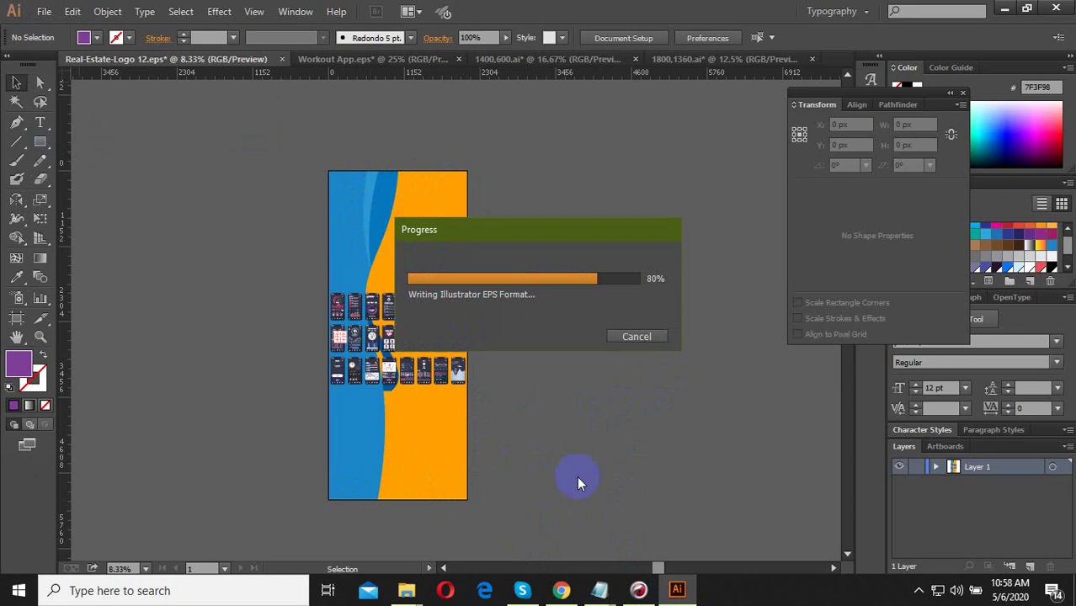
- Switch to Chrome and open the Job Interview Illustrations product page from the author's UI8 profile
{"action": "left_click", "coordinate": [565, 592]}
{"action": "scroll", "coordinate": [469, 283], "scroll_direction": "up", "scroll_amount": 2}
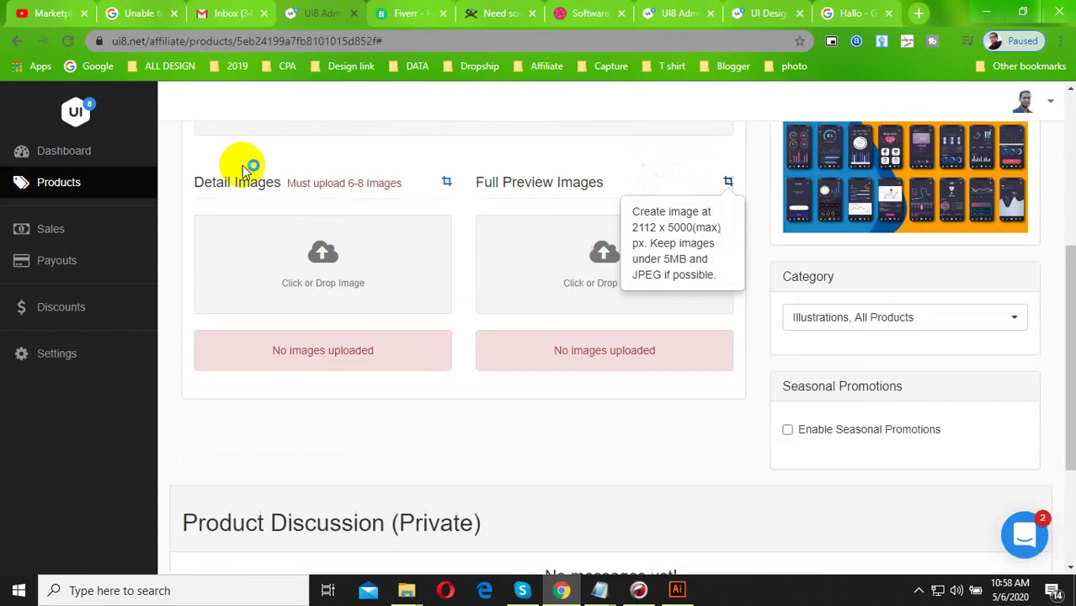
{"action": "left_click", "coordinate": [729, 8]}
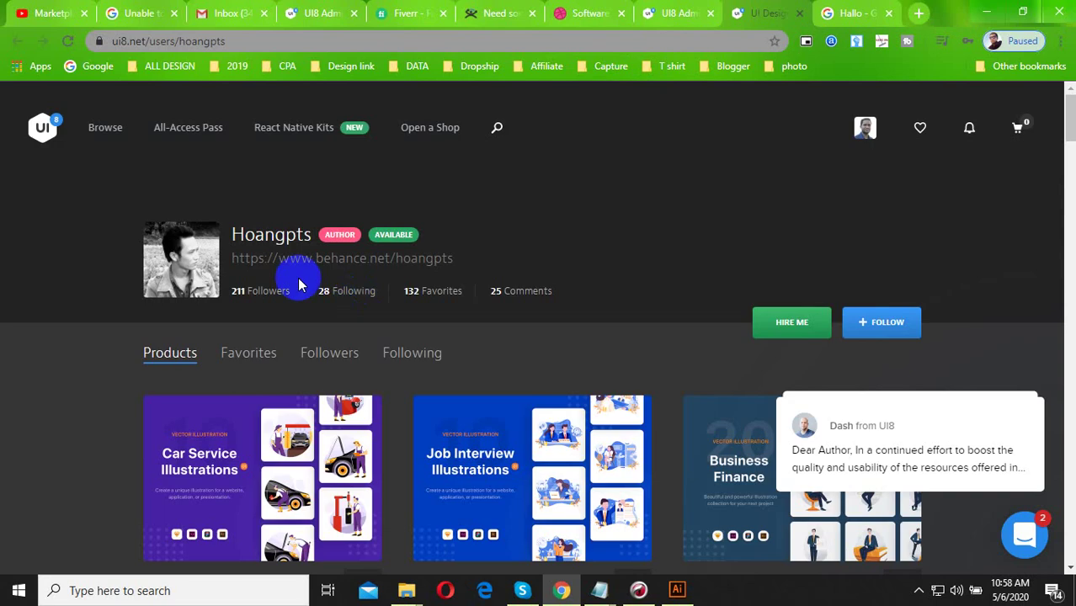
{"action": "scroll", "coordinate": [317, 362], "scroll_direction": "down", "scroll_amount": 2}
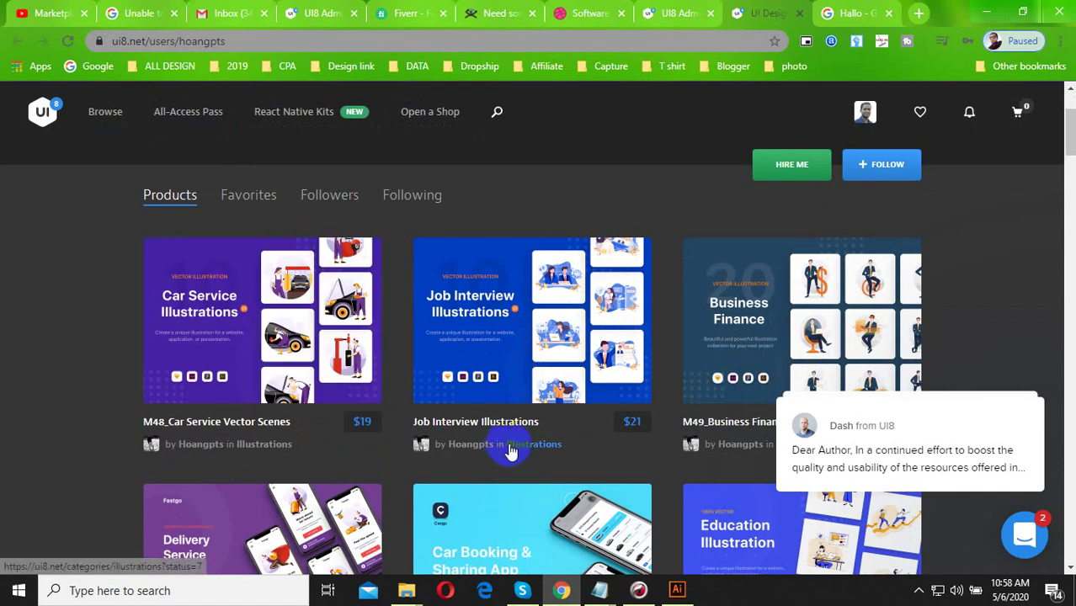
{"action": "middle_click", "coordinate": [502, 373]}
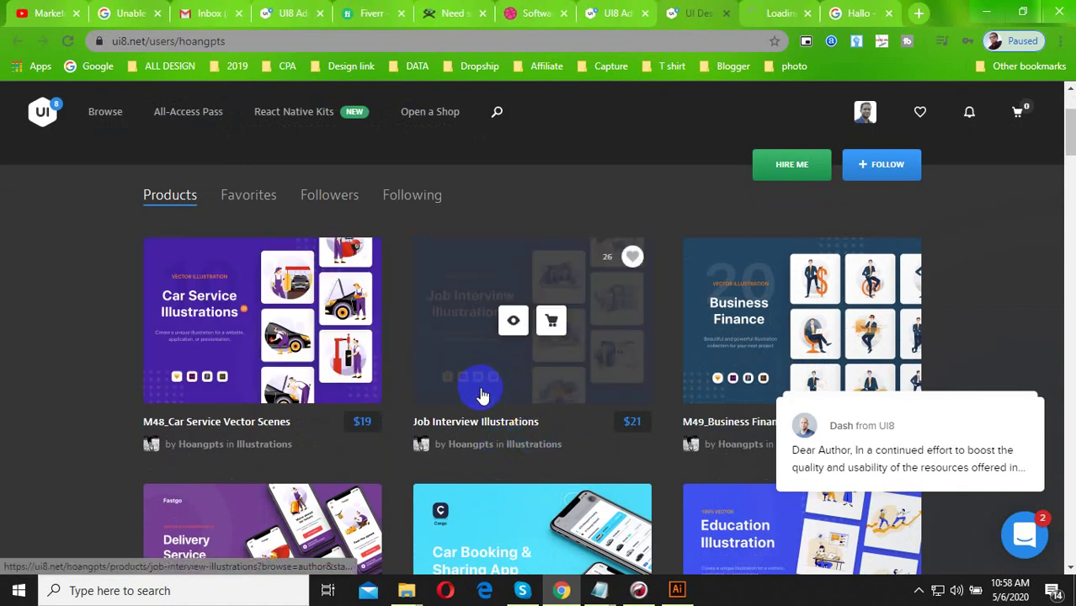
{"action": "scroll", "coordinate": [457, 337], "scroll_direction": "down", "scroll_amount": 3}
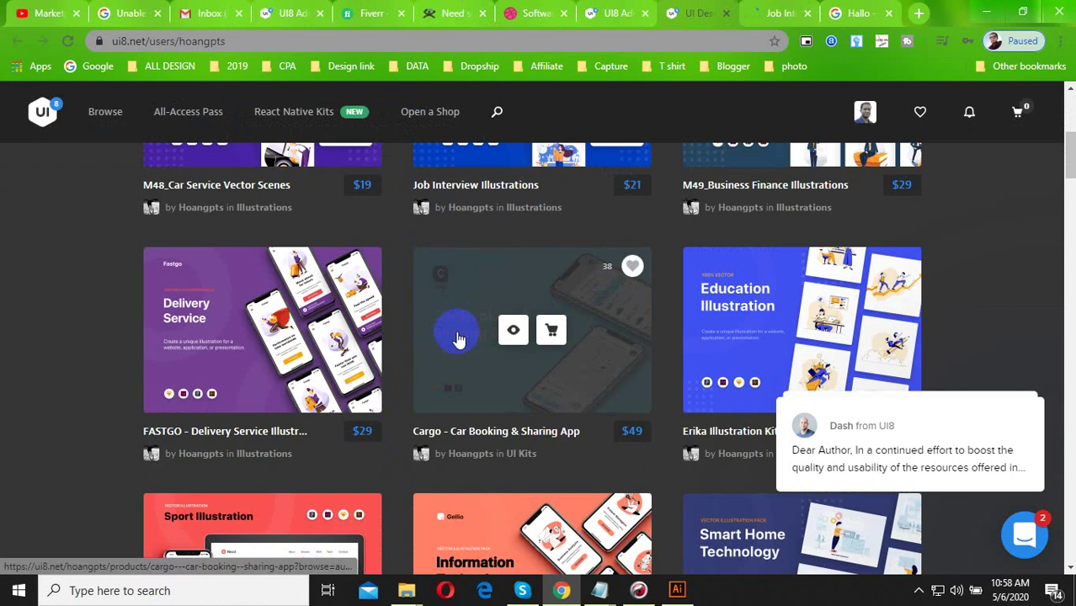
{"action": "left_click", "coordinate": [780, 8]}
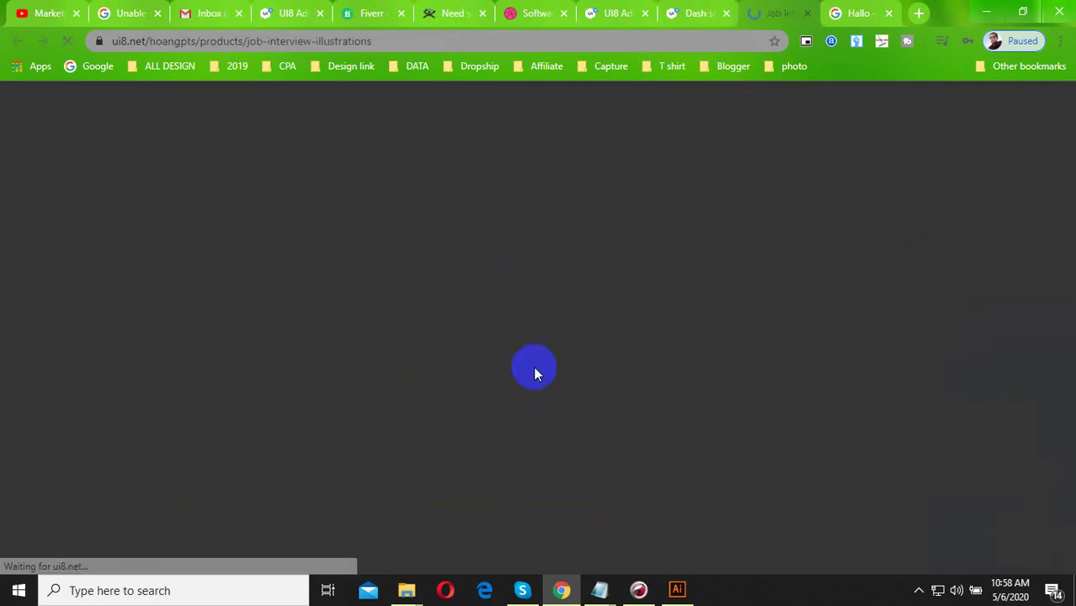
- Read through the Job Interview Illustrations page, from its preview images to the overview, highlights and discussion section
{"action": "scroll", "coordinate": [518, 364], "scroll_direction": "down", "scroll_amount": 3}
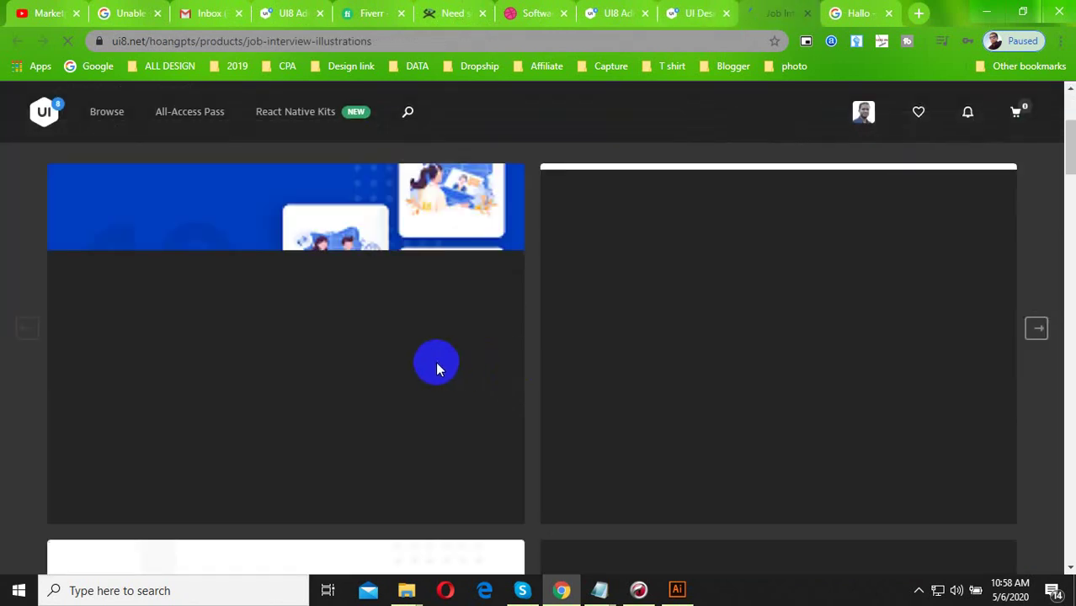
{"action": "scroll", "coordinate": [317, 293], "scroll_direction": "down", "scroll_amount": 4}
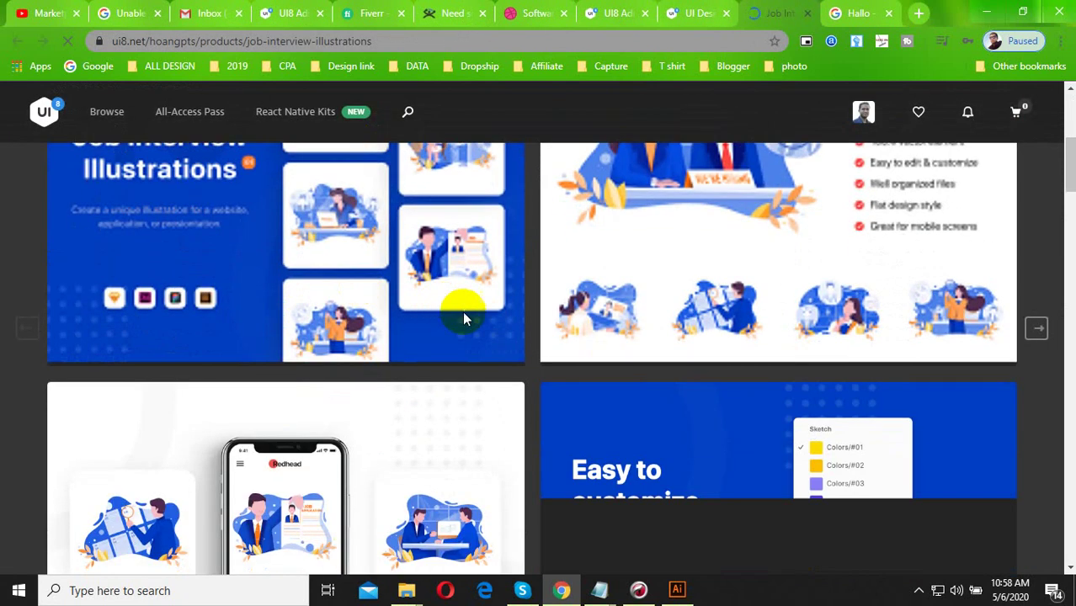
{"action": "scroll", "coordinate": [421, 368], "scroll_direction": "down", "scroll_amount": 7}
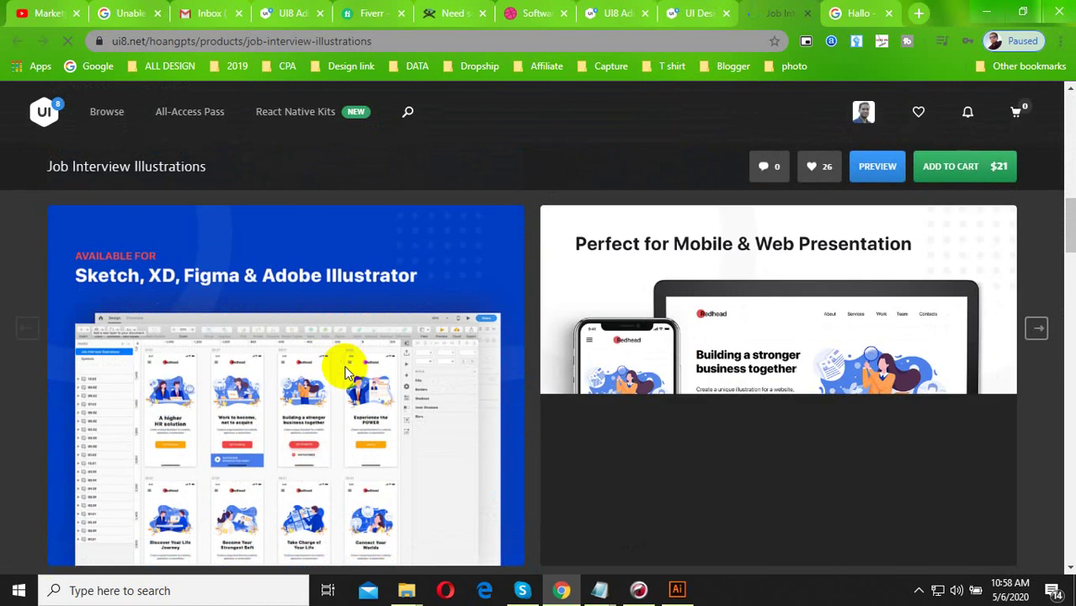
{"action": "scroll", "coordinate": [312, 400], "scroll_direction": "down", "scroll_amount": 1}
{"action": "scroll", "coordinate": [256, 337], "scroll_direction": "up", "scroll_amount": 2}
{"action": "scroll", "coordinate": [517, 355], "scroll_direction": "down", "scroll_amount": 3}
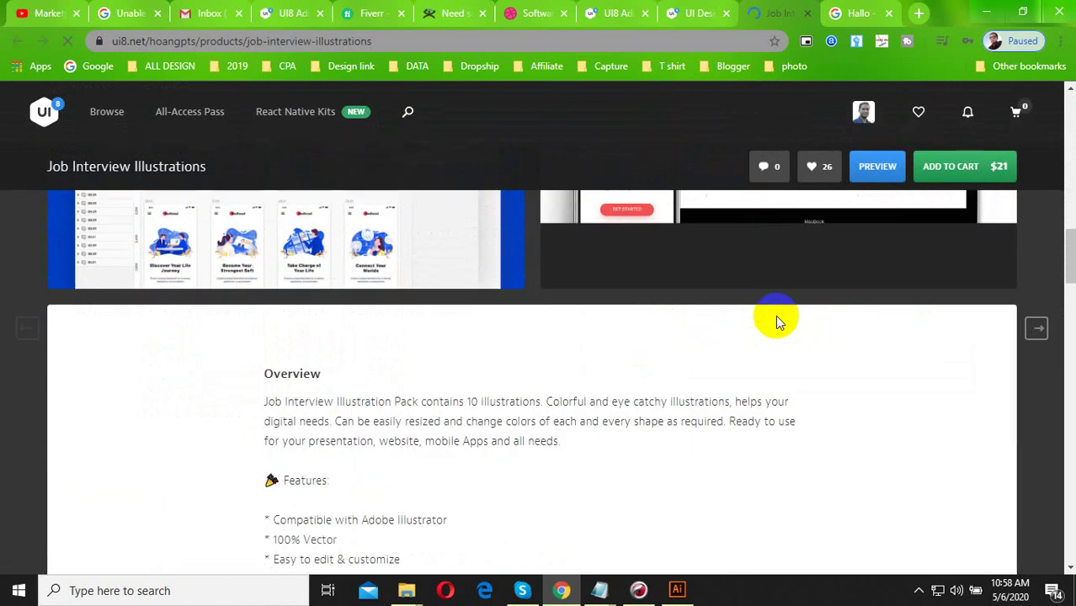
{"action": "scroll", "coordinate": [472, 394], "scroll_direction": "down", "scroll_amount": 5}
{"action": "scroll", "coordinate": [420, 401], "scroll_direction": "up", "scroll_amount": 4}
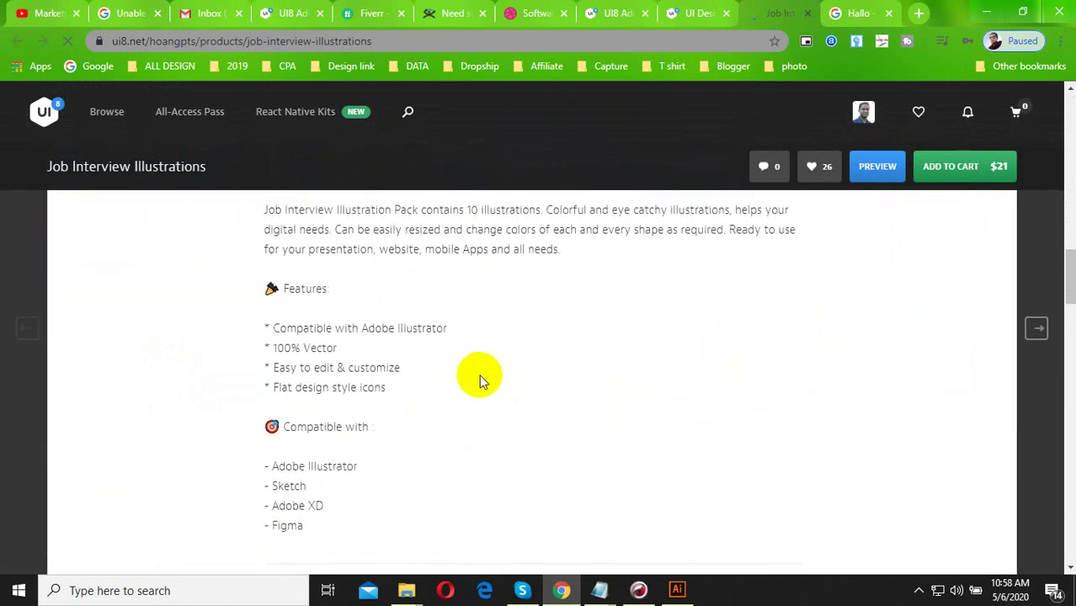
{"action": "scroll", "coordinate": [391, 430], "scroll_direction": "down", "scroll_amount": 3}
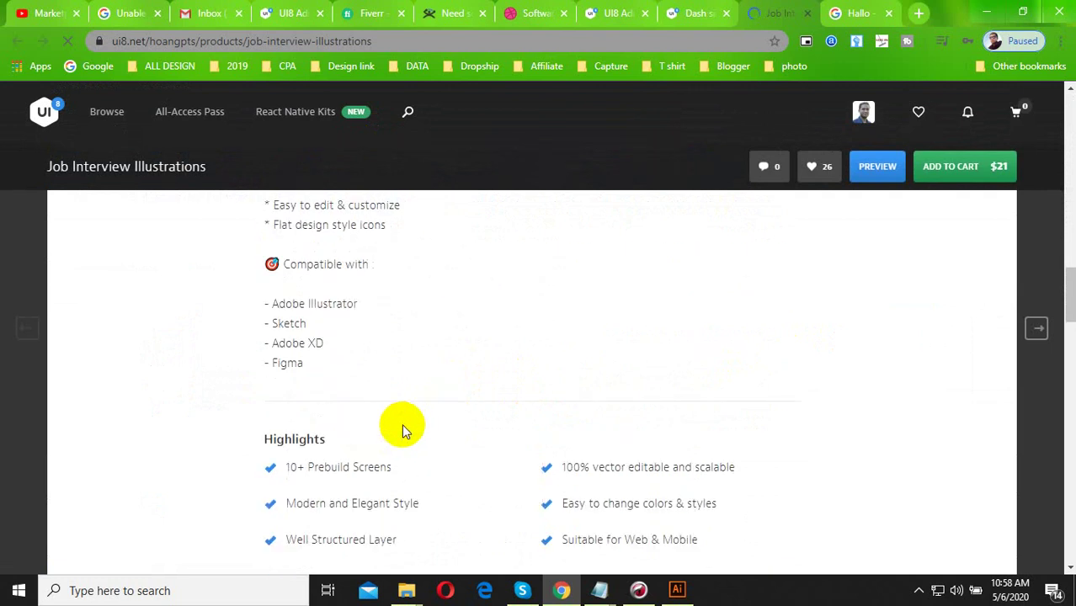
{"action": "scroll", "coordinate": [362, 421], "scroll_direction": "down", "scroll_amount": 3}
{"action": "scroll", "coordinate": [446, 375], "scroll_direction": "down", "scroll_amount": 3}
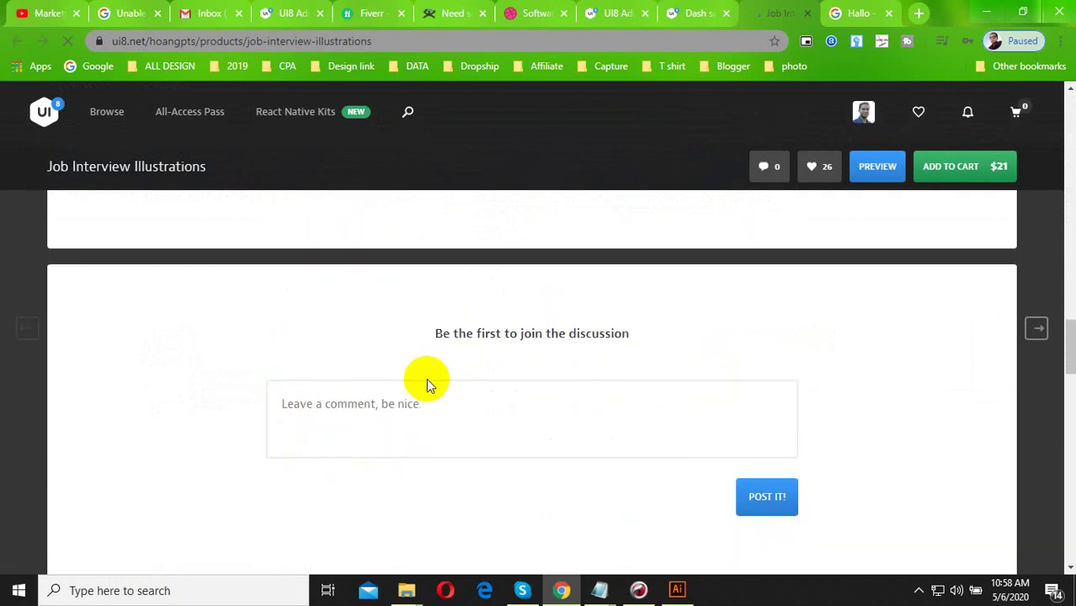
{"action": "scroll", "coordinate": [590, 387], "scroll_direction": "up", "scroll_amount": 4}
{"action": "scroll", "coordinate": [850, 403], "scroll_direction": "up", "scroll_amount": 15}
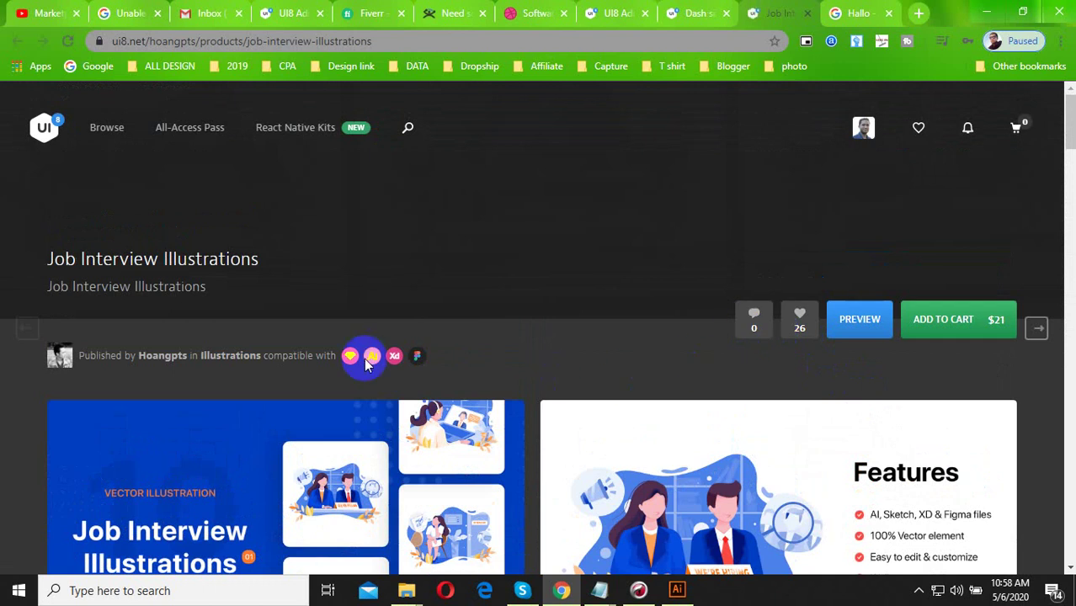
- Examine how the listing's detail images present the cover, features, customization, file formats and device mockups
{"action": "scroll", "coordinate": [318, 363], "scroll_direction": "down", "scroll_amount": 2}
{"action": "scroll", "coordinate": [884, 377], "scroll_direction": "down", "scroll_amount": 2}
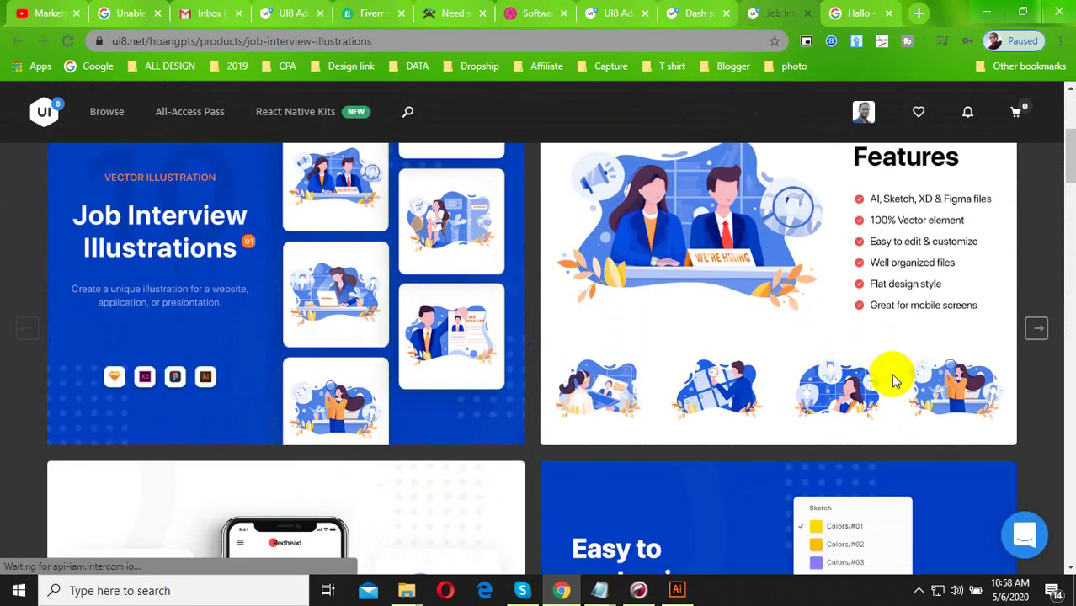
{"action": "scroll", "coordinate": [291, 354], "scroll_direction": "down", "scroll_amount": 2}
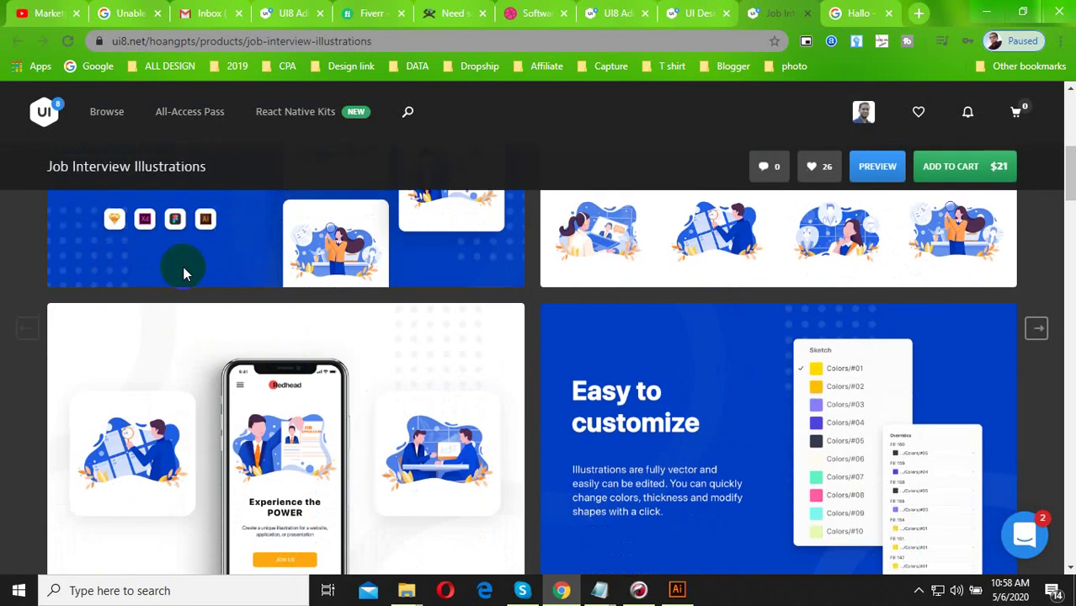
{"action": "scroll", "coordinate": [196, 331], "scroll_direction": "up", "scroll_amount": 2}
{"action": "scroll", "coordinate": [211, 392], "scroll_direction": "up", "scroll_amount": 2}
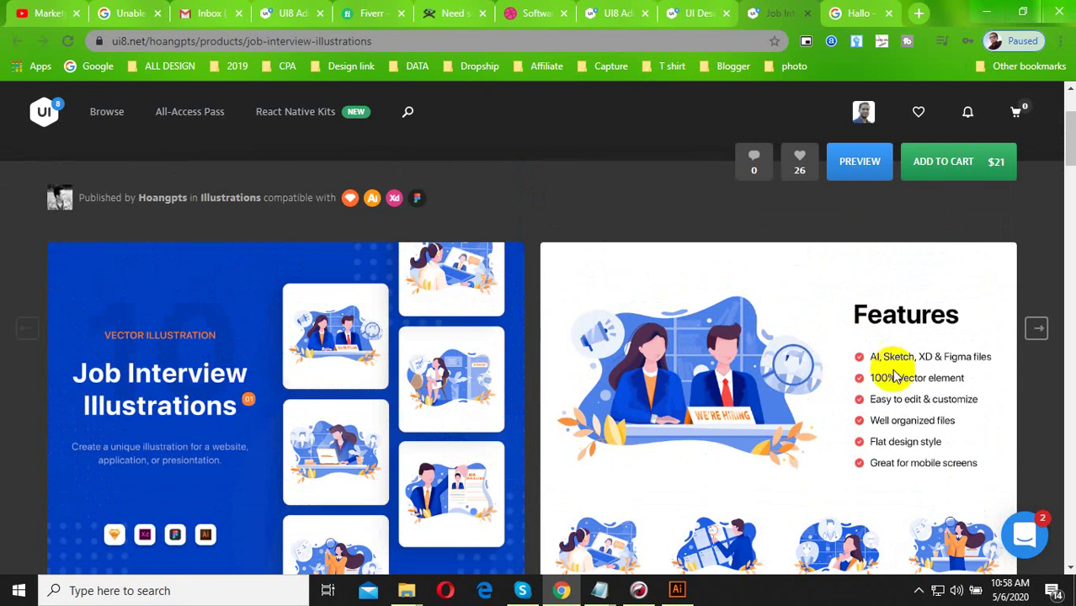
{"action": "scroll", "coordinate": [908, 450], "scroll_direction": "down", "scroll_amount": 3}
{"action": "scroll", "coordinate": [661, 365], "scroll_direction": "down", "scroll_amount": 2}
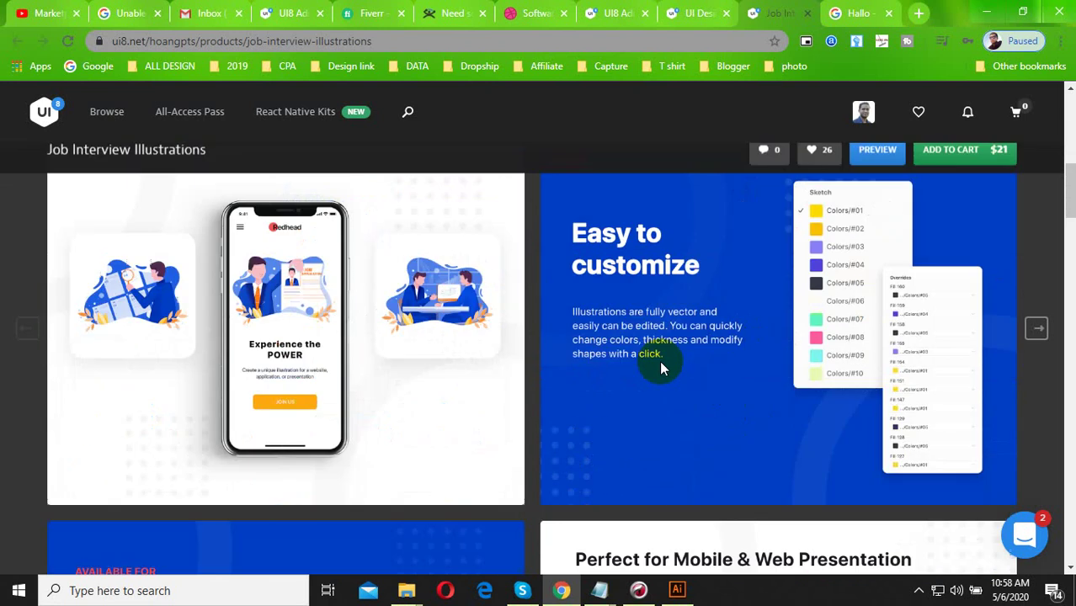
{"action": "scroll", "coordinate": [901, 377], "scroll_direction": "down", "scroll_amount": 3}
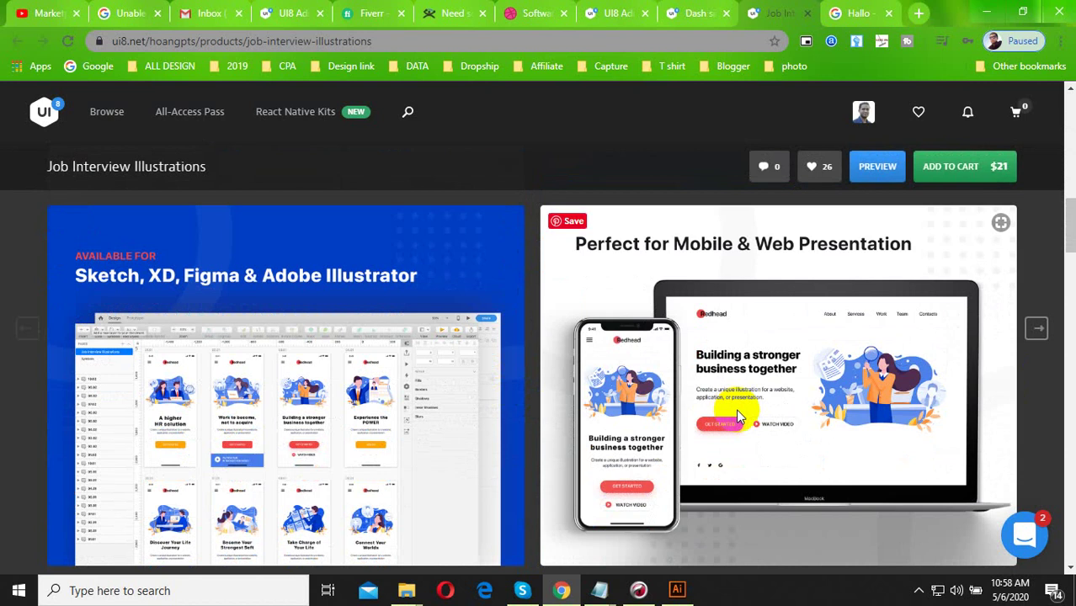
{"action": "scroll", "coordinate": [471, 421], "scroll_direction": "down", "scroll_amount": 3}
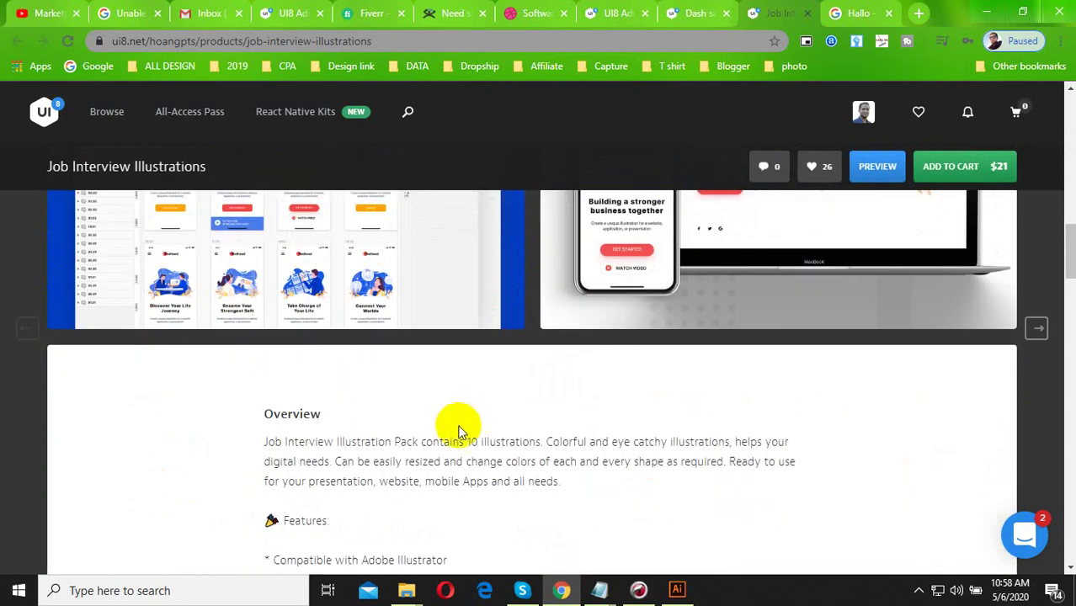
- Switch to File Explorer and copy the name of the Workout App folder in UPLABS > Landing Page
{"action": "mouse_move", "coordinate": [675, 592]}
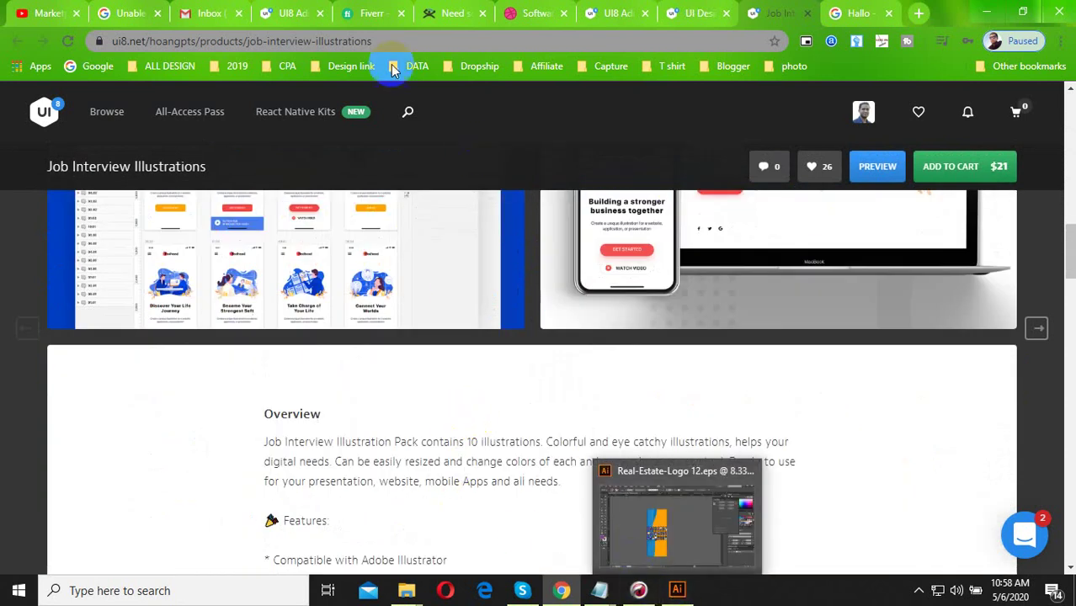
{"action": "left_click", "coordinate": [635, 553]}
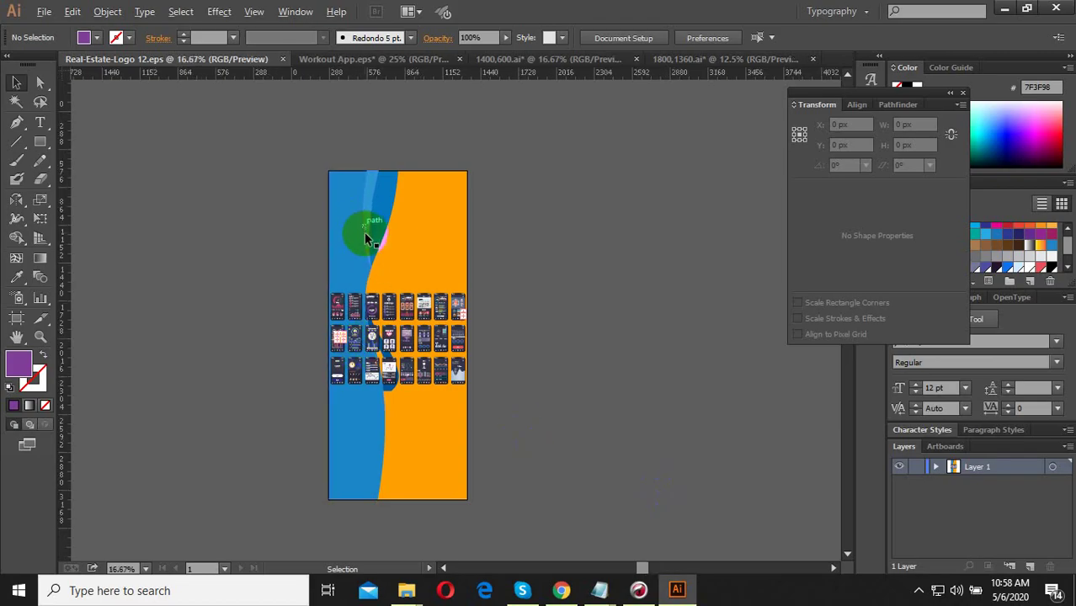
{"action": "scroll", "coordinate": [366, 230], "scroll_direction": "up", "scroll_amount": 1}
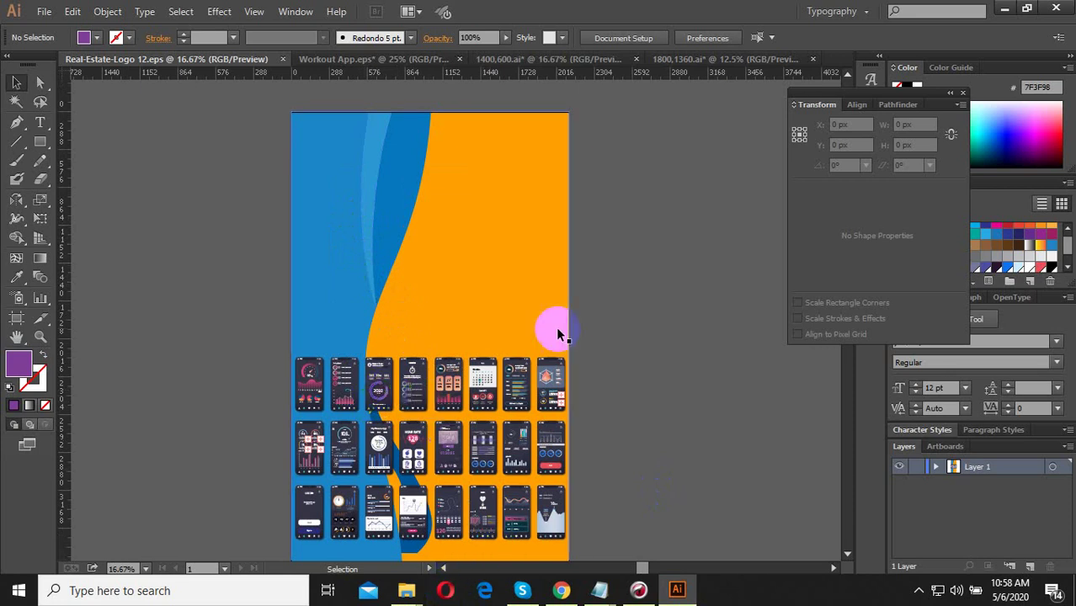
{"action": "mouse_move", "coordinate": [406, 591]}
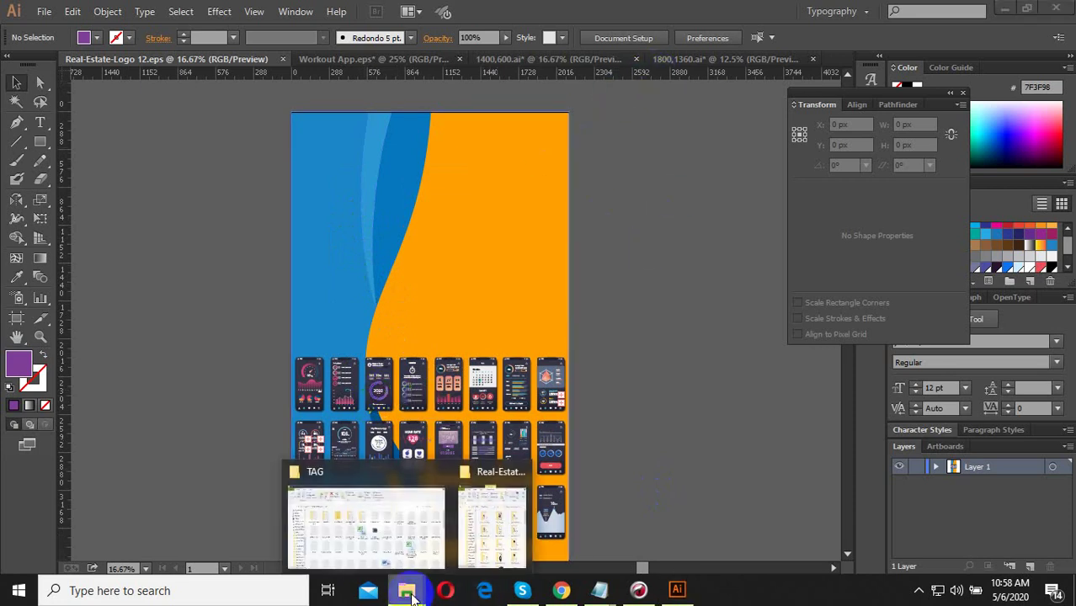
{"action": "left_click", "coordinate": [478, 515]}
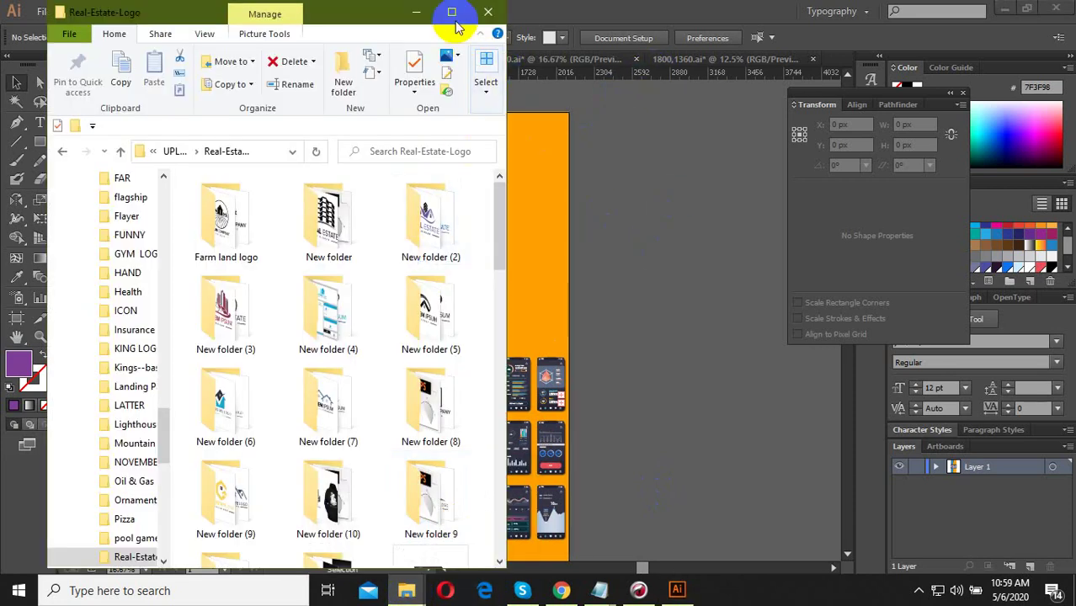
{"action": "left_click", "coordinate": [451, 11]}
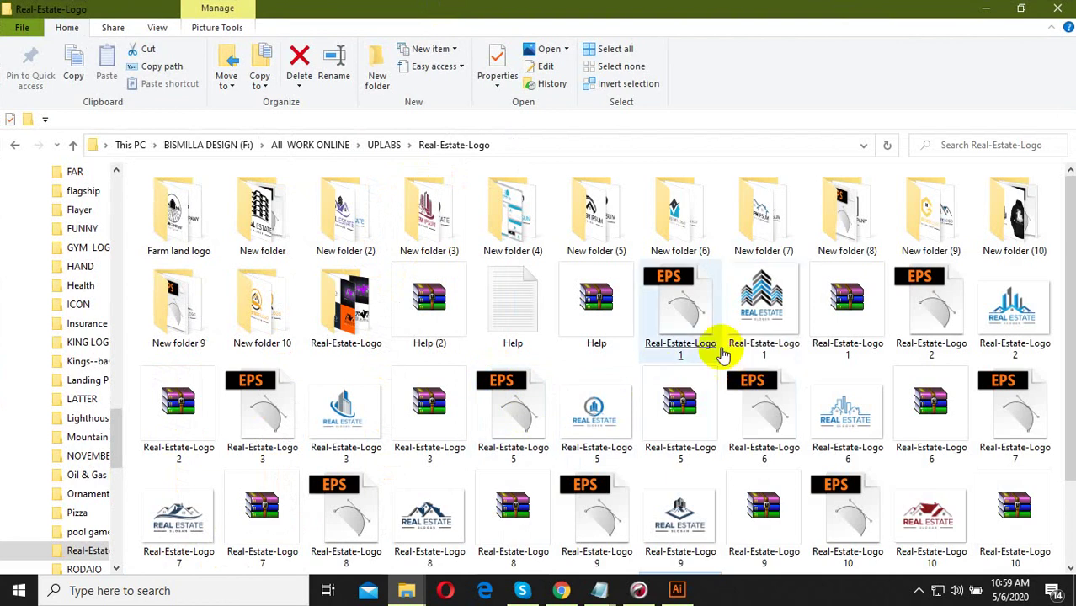
{"action": "left_click", "coordinate": [384, 145]}
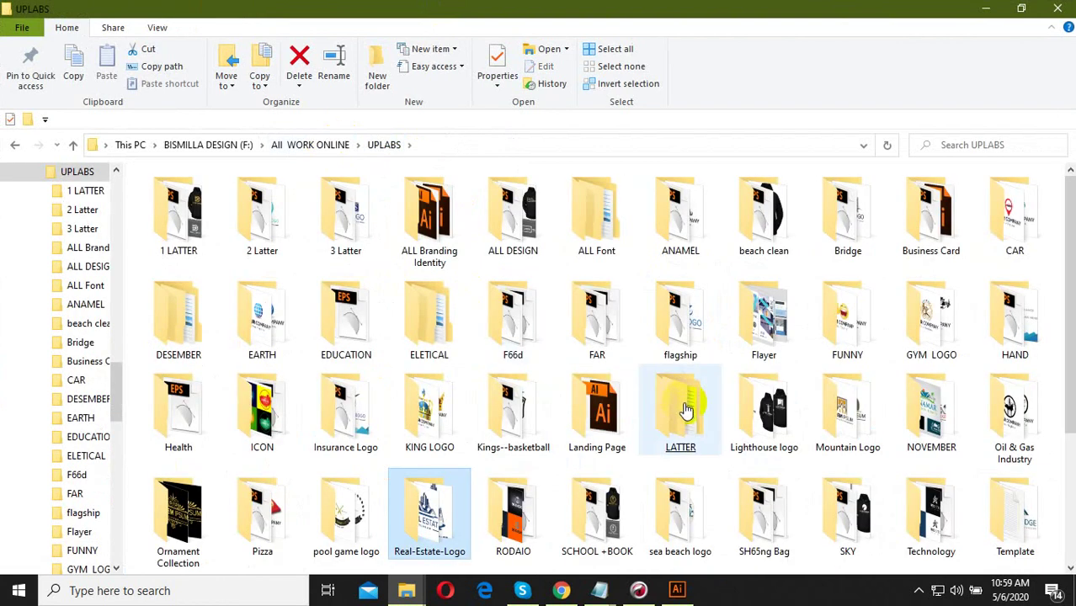
{"action": "double_click", "coordinate": [597, 406]}
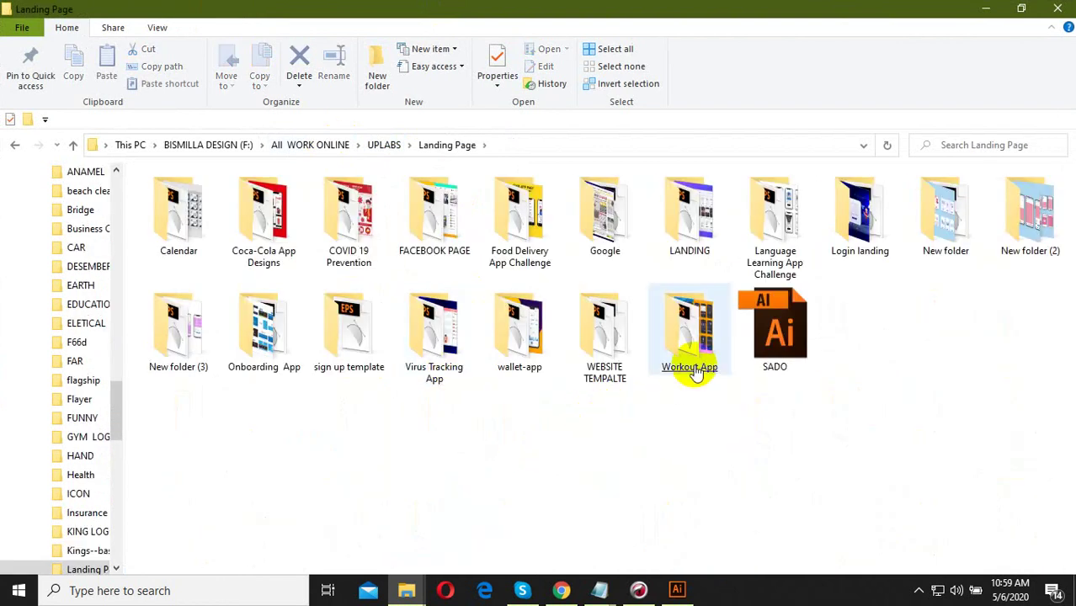
{"action": "right_click", "coordinate": [689, 337]}
{"action": "left_click", "coordinate": [734, 541]}
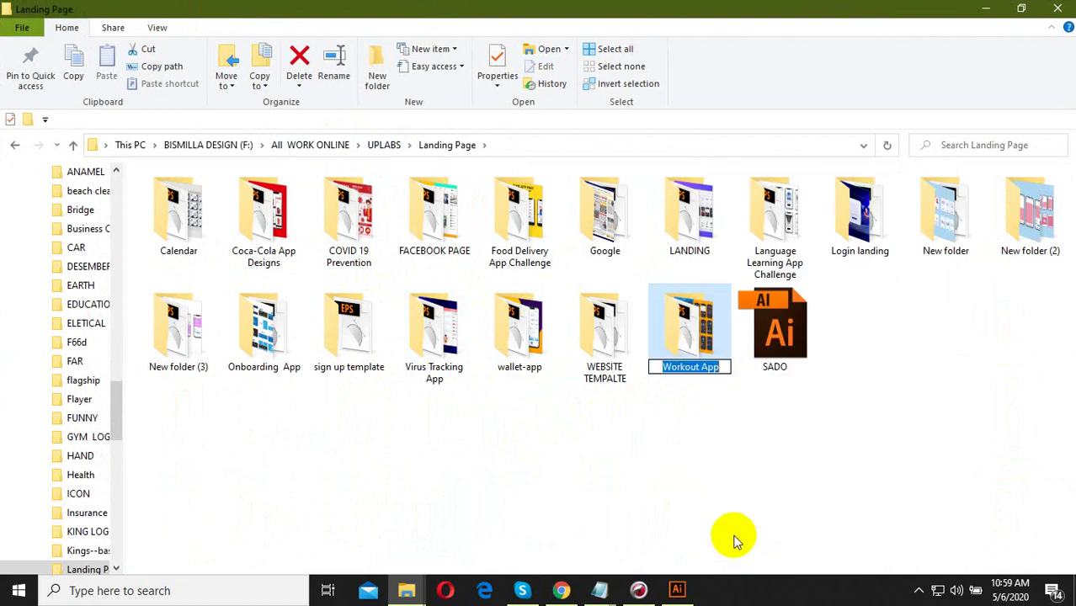
- Switch to Illustrator and paste "Workout App" into a new text area about 440 × 462 px on the preview's upper blue background
{"action": "left_click", "coordinate": [679, 587]}
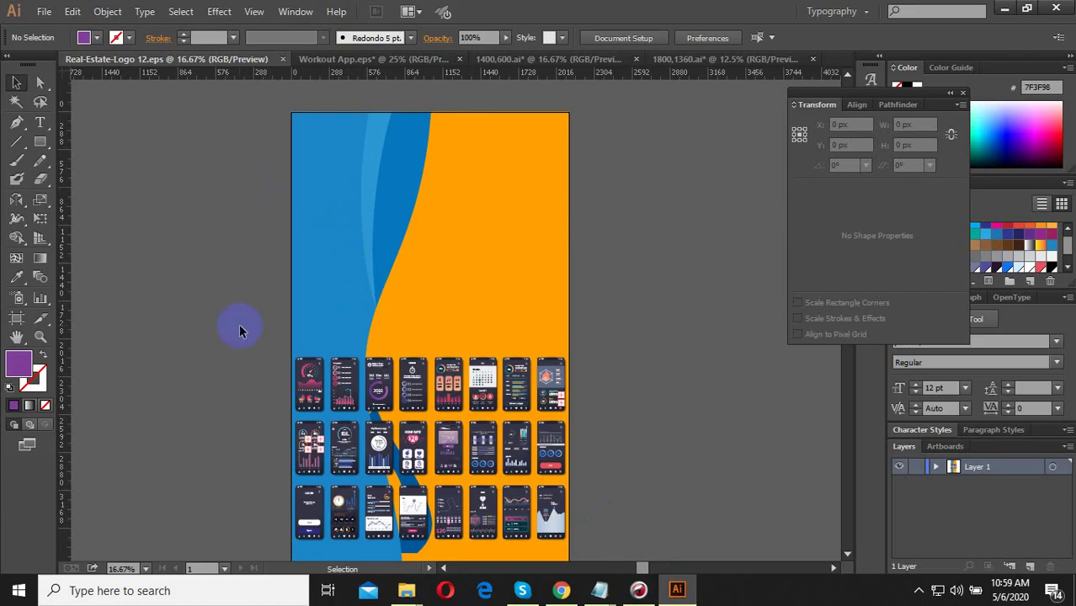
{"action": "left_click", "coordinate": [331, 260]}
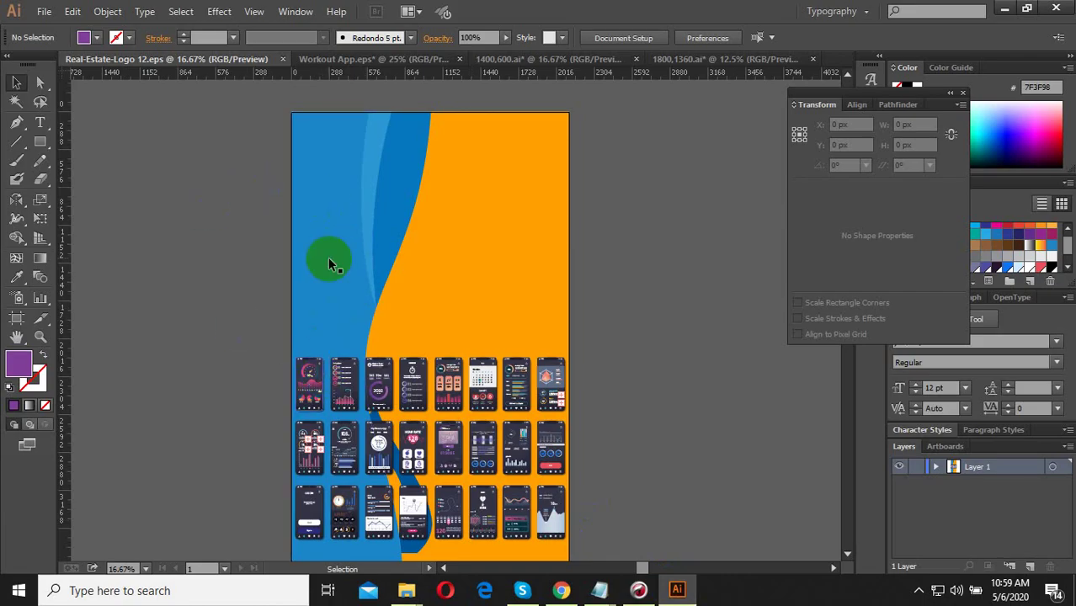
{"action": "left_click", "coordinate": [40, 123]}
{"action": "left_click_drag", "start_coordinate": [316, 211], "coordinate": [374, 272]}
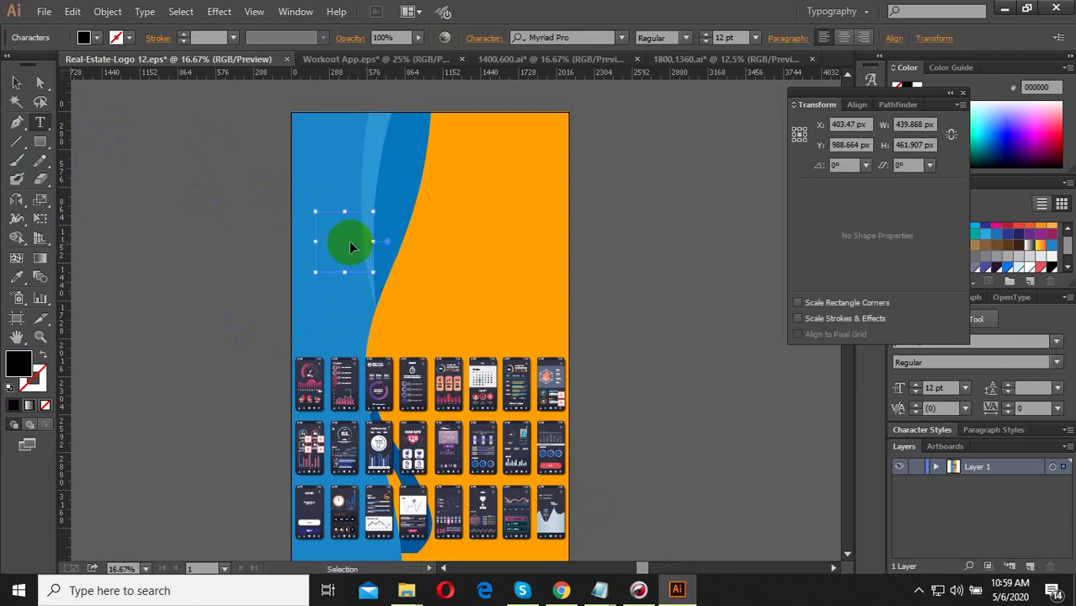
{"action": "key", "text": "Escape"}
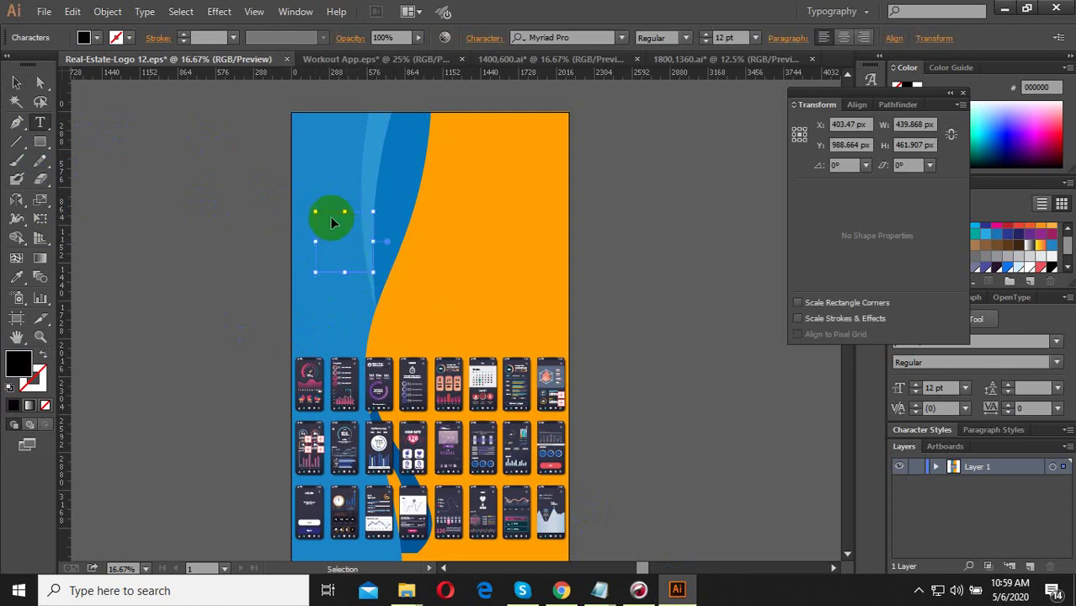
- Enlarge the "Workout App" text to 156 pt and widen its text area to about 1928 px
{"action": "left_click", "coordinate": [301, 210]}
{"action": "left_click", "coordinate": [320, 213]}
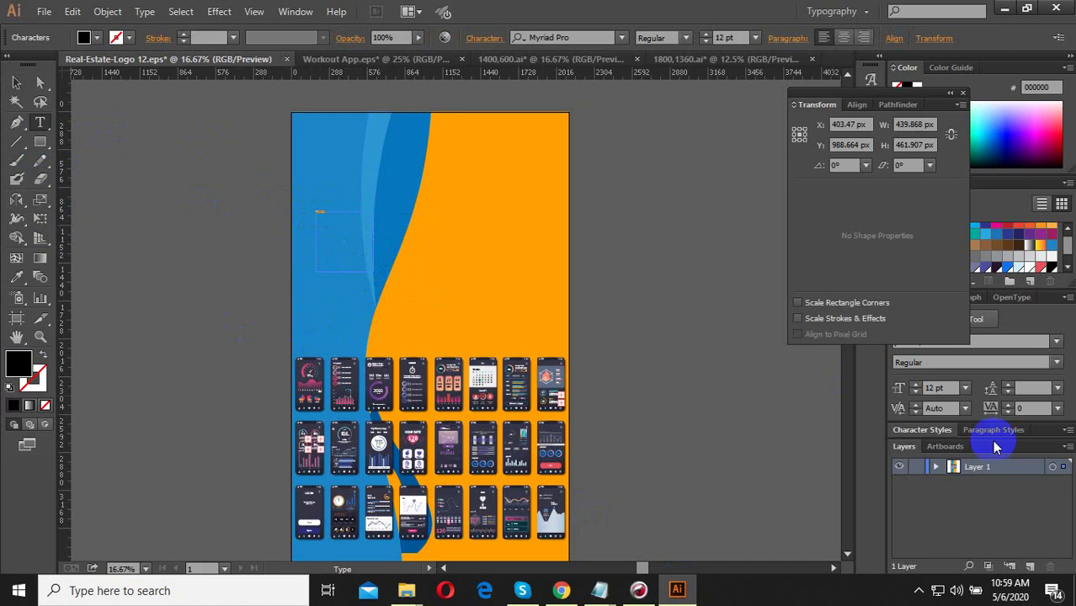
{"action": "left_click_drag", "start_coordinate": [954, 97], "coordinate": [848, 80]}
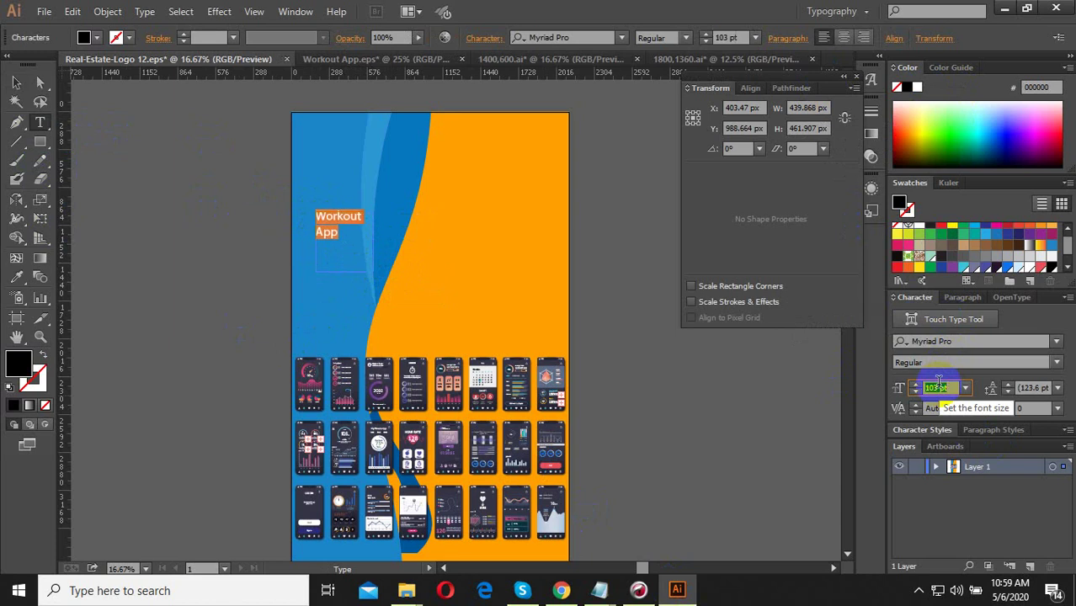
{"action": "scroll", "coordinate": [938, 387], "scroll_direction": "up", "scroll_amount": 20}
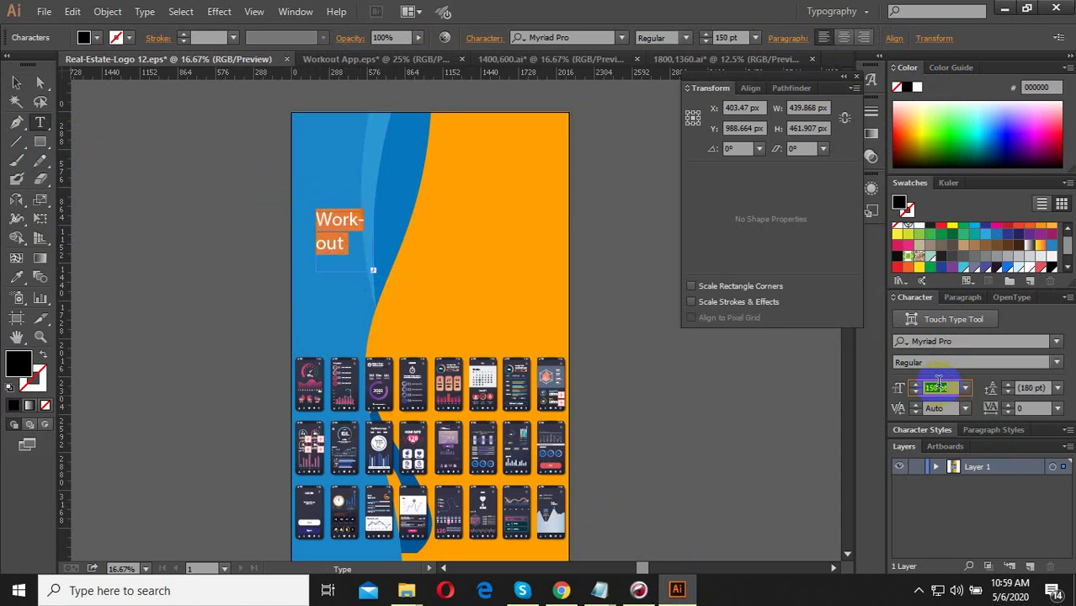
{"action": "left_click", "coordinate": [399, 263]}
{"action": "key", "text": "Escape"}
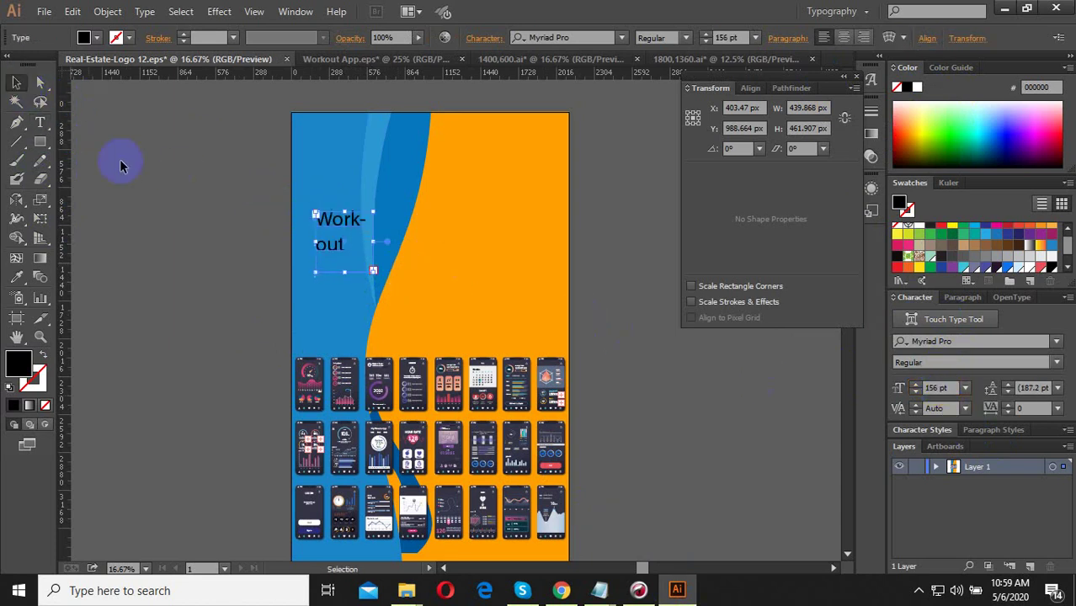
{"action": "left_click_drag", "start_coordinate": [373, 244], "coordinate": [569, 241]}
- Increase the font size of the "Workout App" title to 260 pt
{"action": "double_click", "coordinate": [423, 223]}
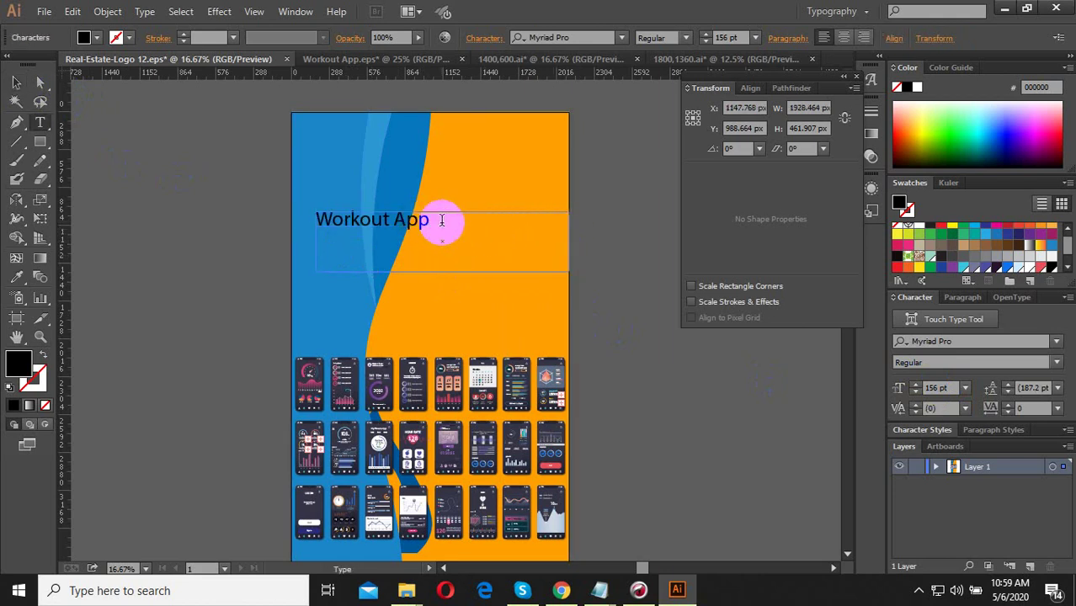
{"action": "left_click_drag", "start_coordinate": [432, 220], "coordinate": [284, 221]}
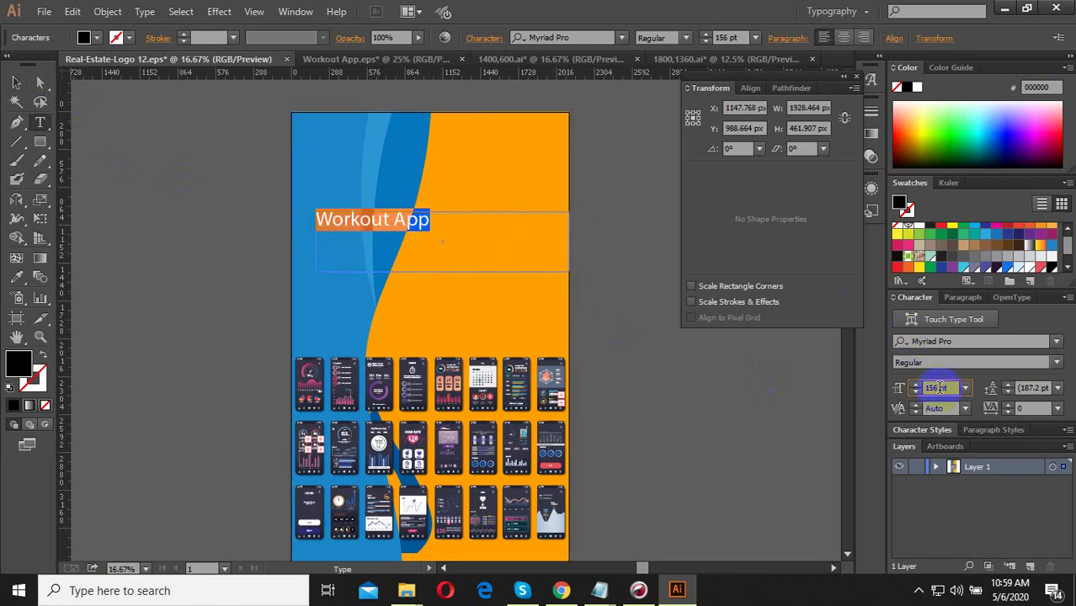
{"action": "scroll", "coordinate": [937, 388], "scroll_direction": "up", "scroll_amount": 20}
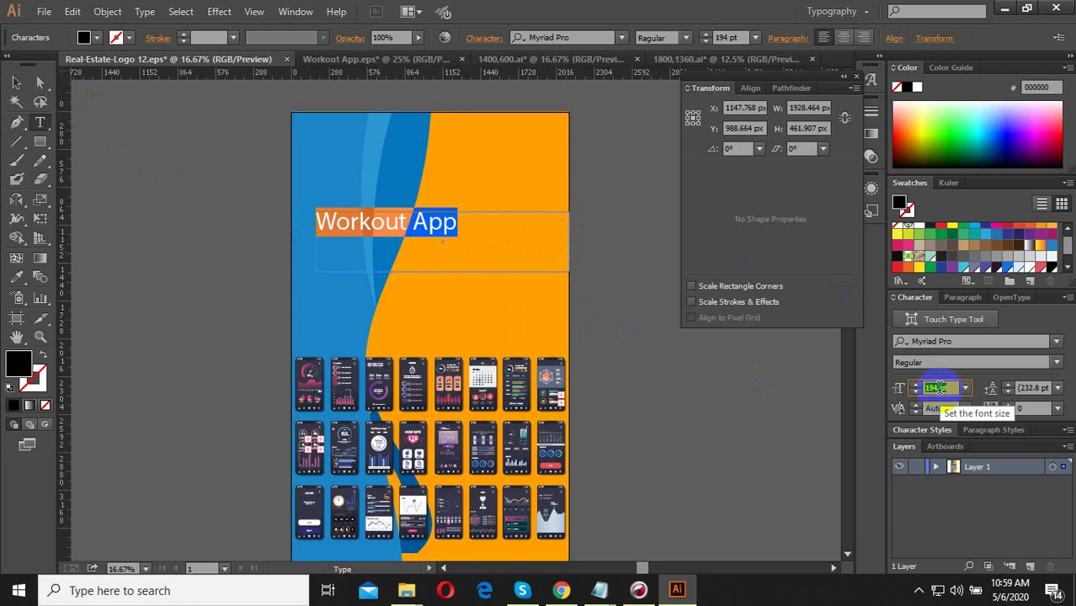
{"action": "scroll", "coordinate": [937, 388], "scroll_direction": "up", "scroll_amount": 20}
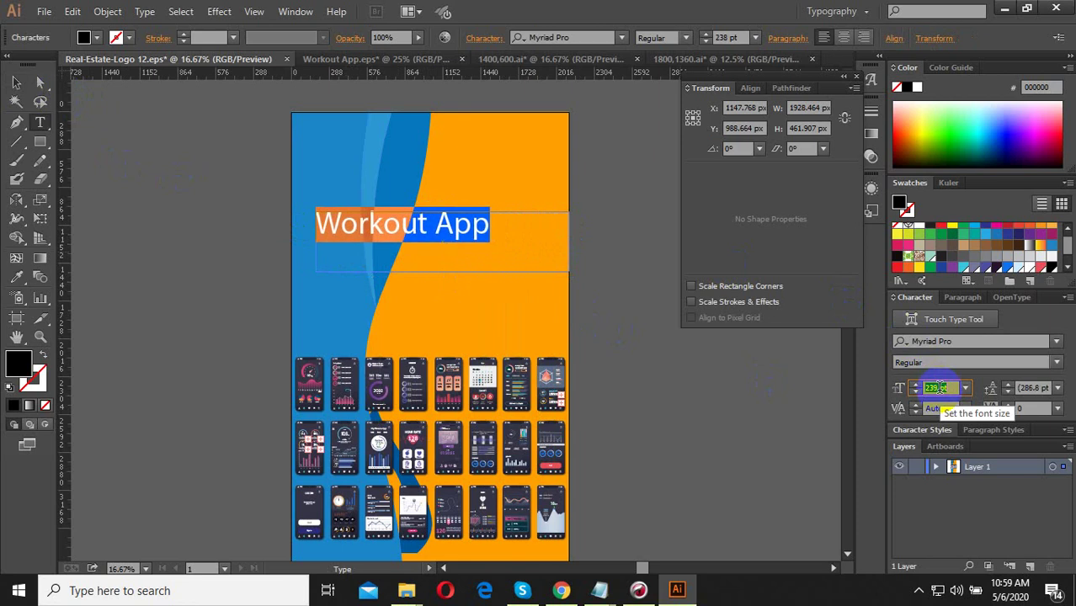
{"action": "scroll", "coordinate": [938, 388], "scroll_direction": "up", "scroll_amount": 7}
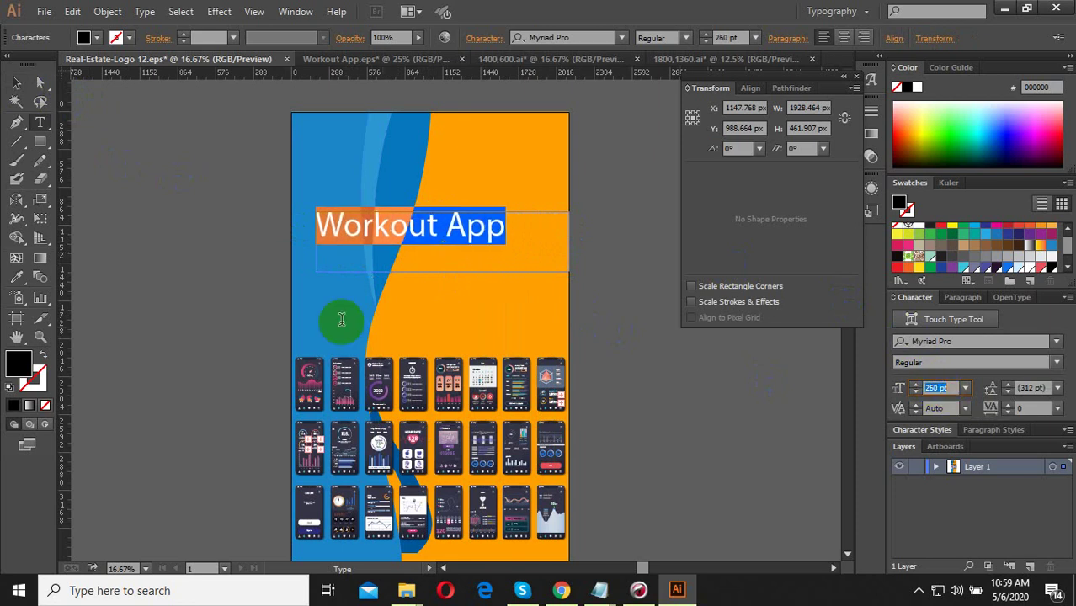
{"action": "left_click", "coordinate": [16, 82]}
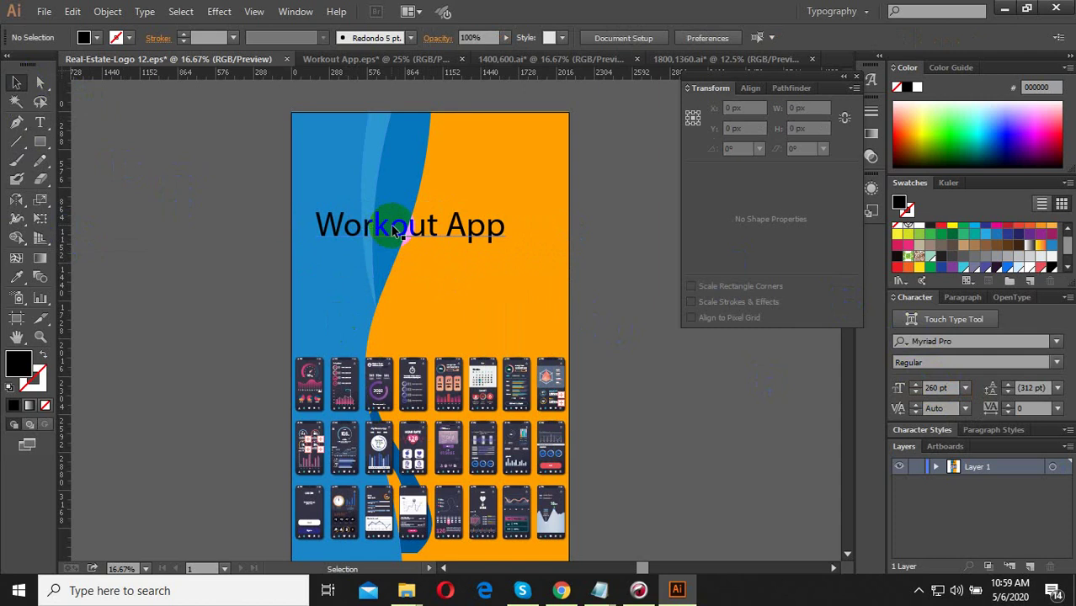
- Move the title down towards the phone screens and reduce its text area to about 1779 × 318 px
{"action": "left_click_drag", "start_coordinate": [392, 228], "coordinate": [394, 258]}
{"action": "double_click", "coordinate": [530, 262]}
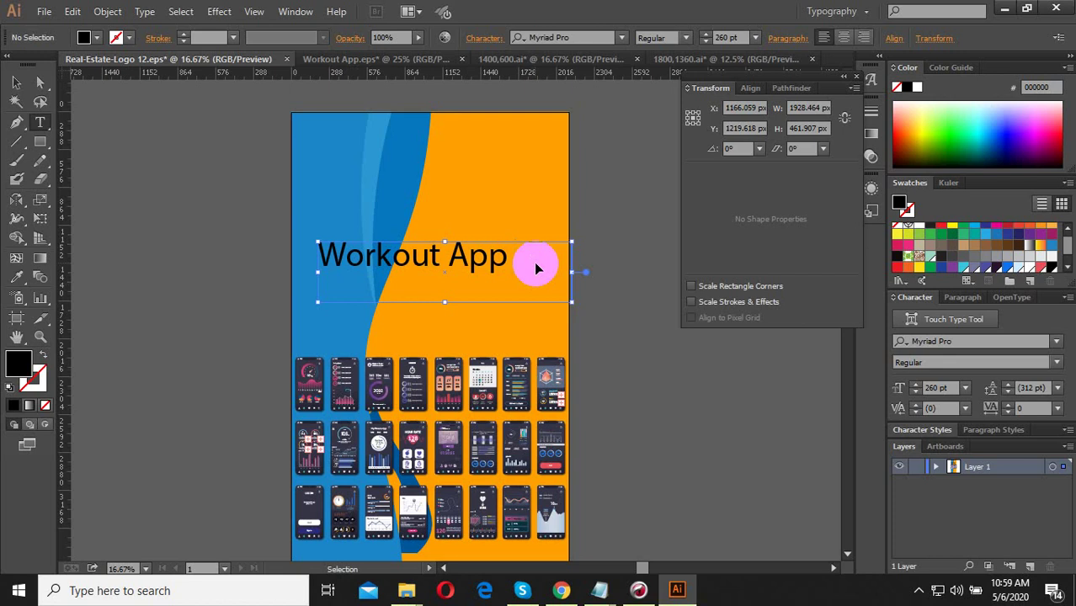
{"action": "left_click_drag", "start_coordinate": [543, 265], "coordinate": [288, 284]}
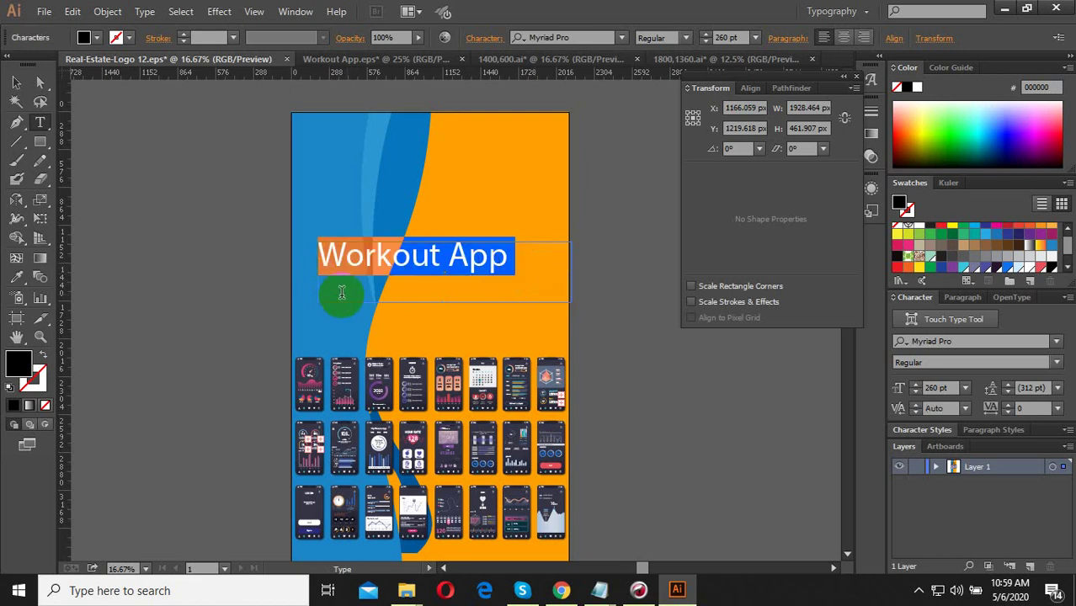
{"action": "left_click", "coordinate": [530, 262]}
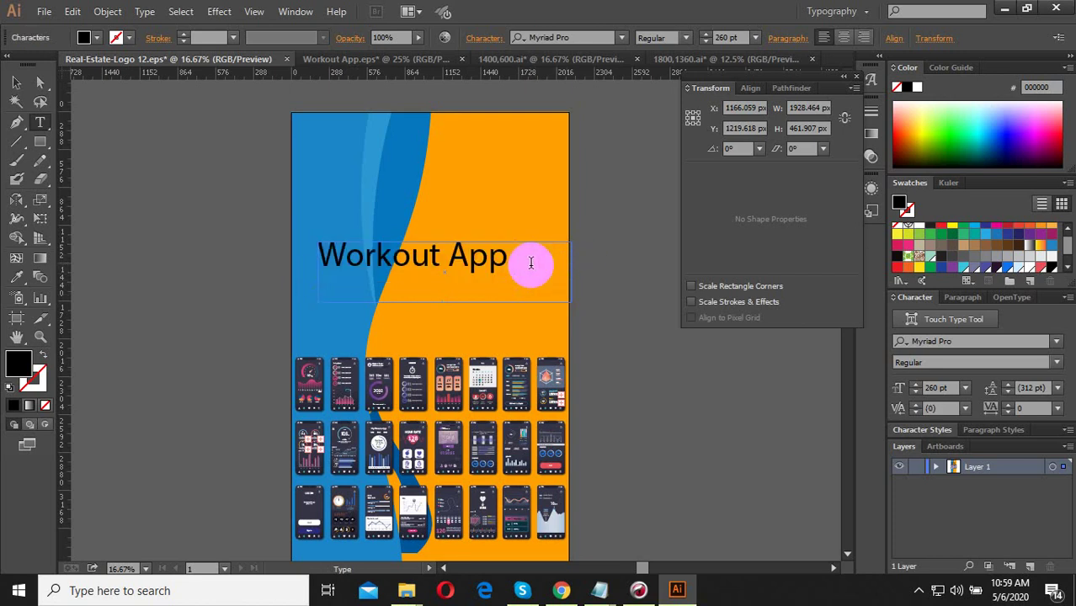
{"action": "left_click", "coordinate": [16, 82]}
{"action": "left_click", "coordinate": [396, 283]}
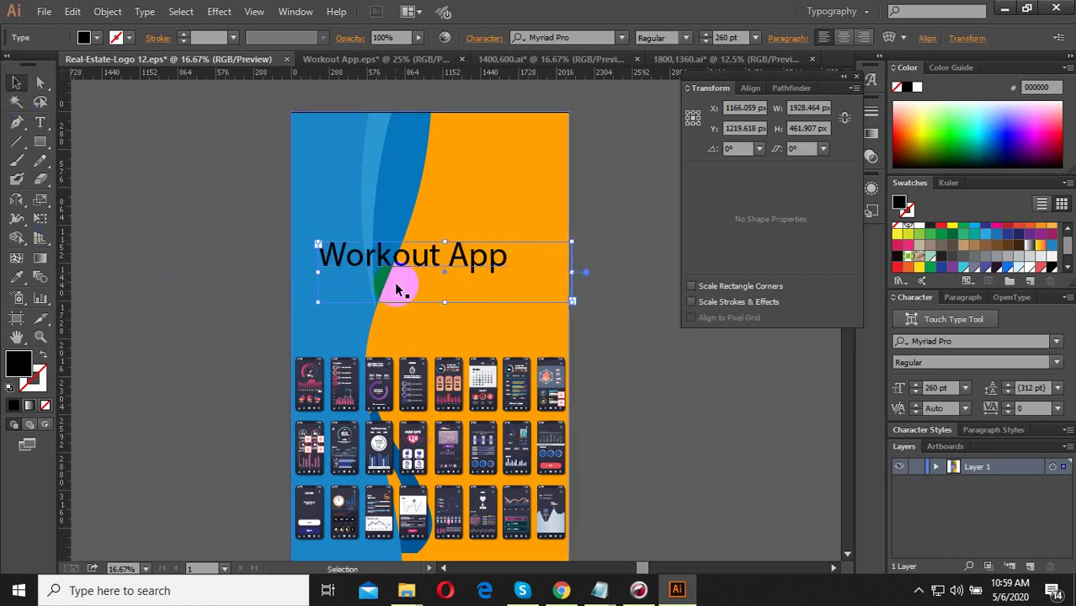
{"action": "left_click_drag", "start_coordinate": [572, 303], "coordinate": [552, 283]}
{"action": "mouse_move", "coordinate": [401, 283]}
{"action": "left_mouse_down"}
{"action": "mouse_move", "coordinate": [402, 221]}
{"action": "mouse_move", "coordinate": [396, 271]}
{"action": "mouse_move", "coordinate": [412, 291]}
{"action": "left_mouse_up"}
- Duplicate the "Workout App" title directly below the original and select all of the copy's text
{"action": "scroll", "coordinate": [471, 299], "scroll_direction": "down", "scroll_amount": 3}
{"action": "scroll", "coordinate": [472, 299], "scroll_direction": "down", "scroll_amount": 3}
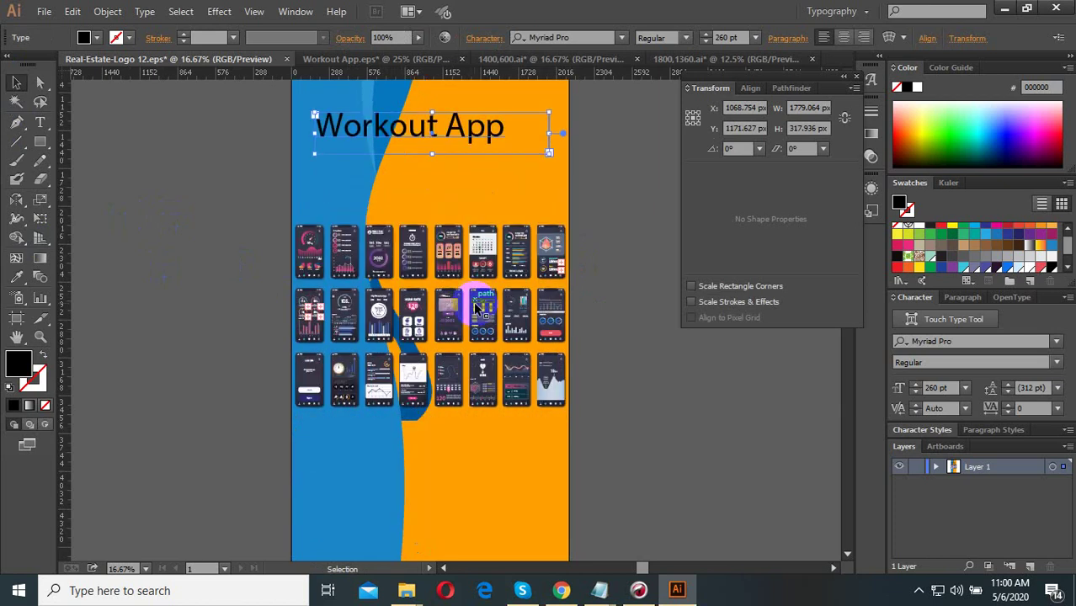
{"action": "scroll", "coordinate": [468, 354], "scroll_direction": "up", "scroll_amount": 3}
{"action": "scroll", "coordinate": [455, 337], "scroll_direction": "up", "scroll_amount": 1}
{"action": "left_click_drag", "start_coordinate": [425, 218], "coordinate": [423, 255]}
{"action": "key", "text": "t"}
{"action": "left_click_drag", "start_coordinate": [511, 241], "coordinate": [318, 240]}
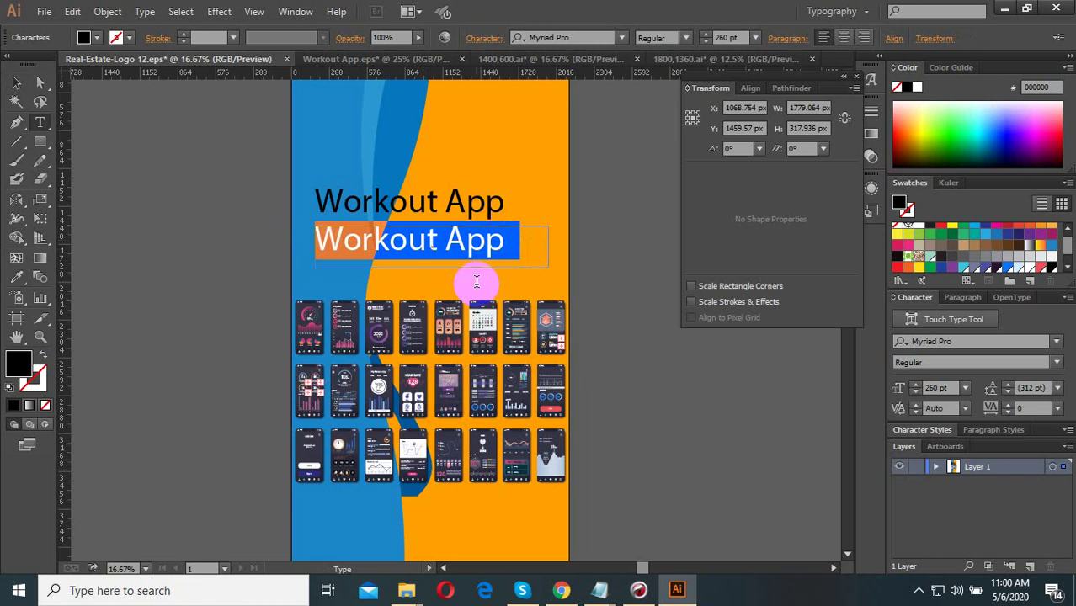
- Switch to Chrome and copy the blurb "Illustrator" from the Workout App's general product details on UI8
{"action": "left_click", "coordinate": [561, 590]}
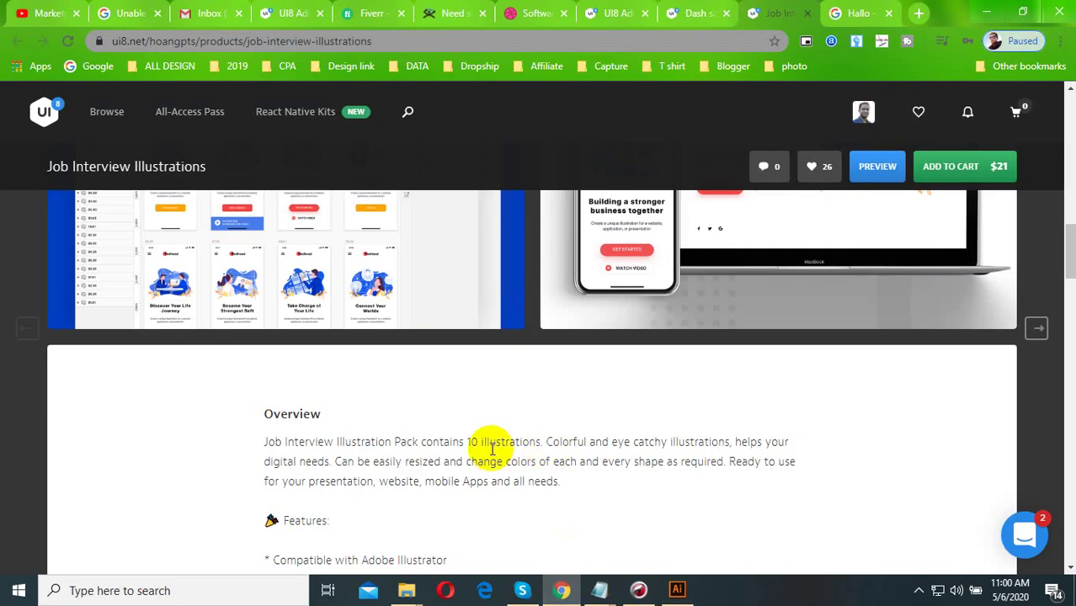
{"action": "scroll", "coordinate": [404, 464], "scroll_direction": "up", "scroll_amount": 2}
{"action": "left_click", "coordinate": [263, 11]}
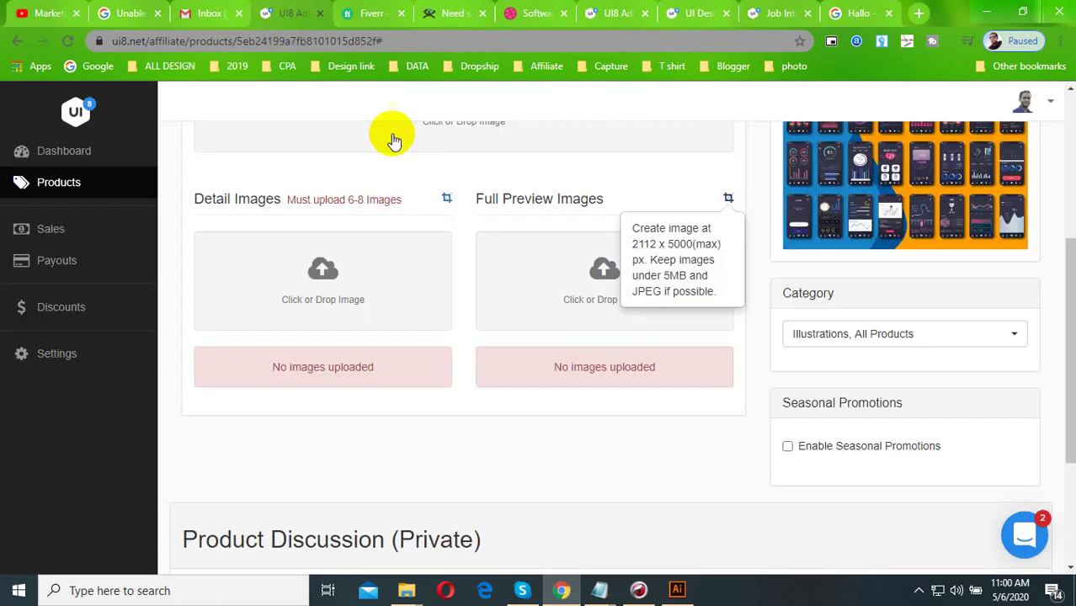
{"action": "scroll", "coordinate": [253, 307], "scroll_direction": "up", "scroll_amount": 4}
{"action": "left_click", "coordinate": [228, 282]}
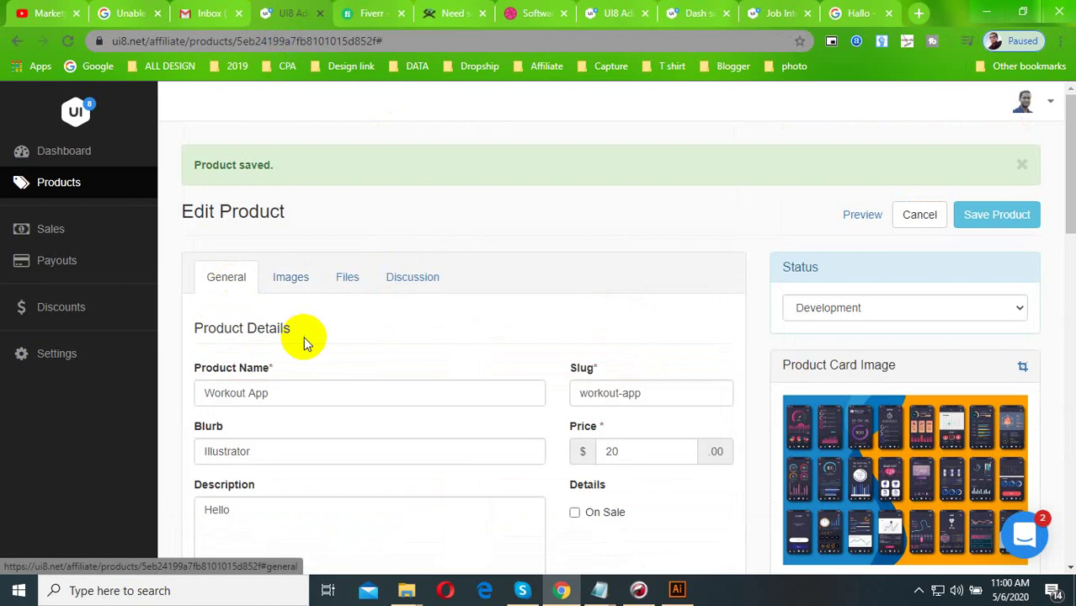
{"action": "left_click_drag", "start_coordinate": [261, 453], "coordinate": [185, 455]}
{"action": "key", "text": "ctrl+c"}
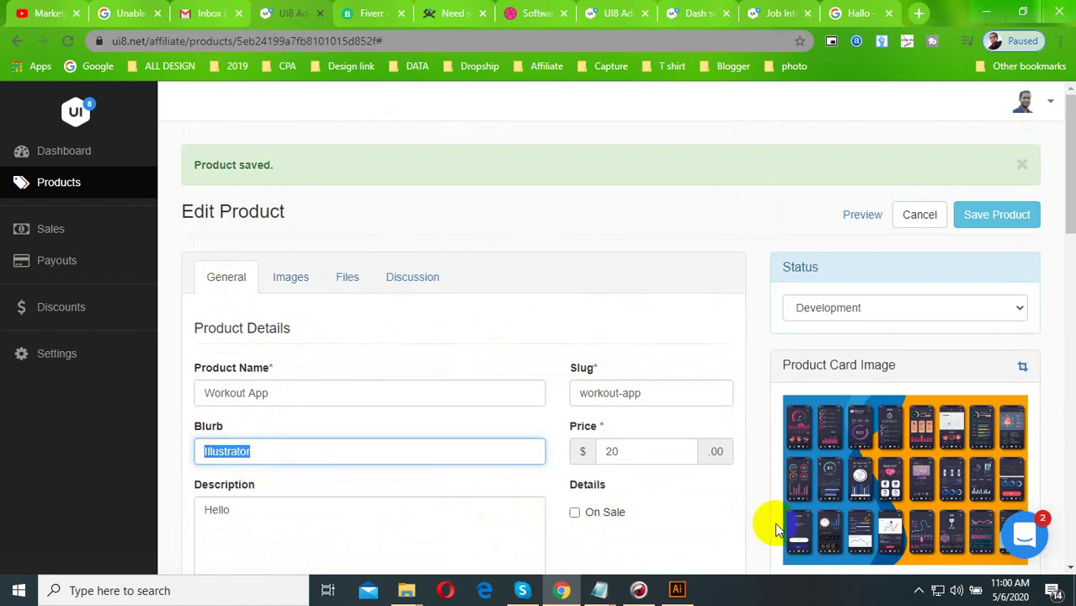
{"action": "scroll", "coordinate": [769, 522], "scroll_direction": "down", "scroll_amount": 5}
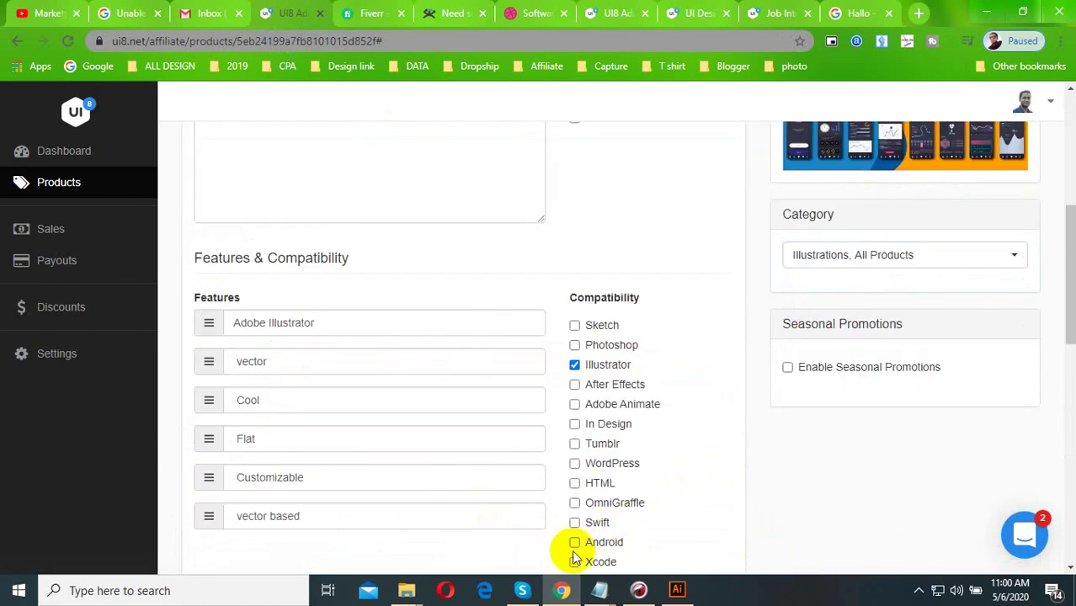
- Switch to Illustrator and replace the duplicated title's text with "Illustrator"
{"action": "left_click", "coordinate": [677, 590]}
{"action": "key", "text": "ctrl+v"}
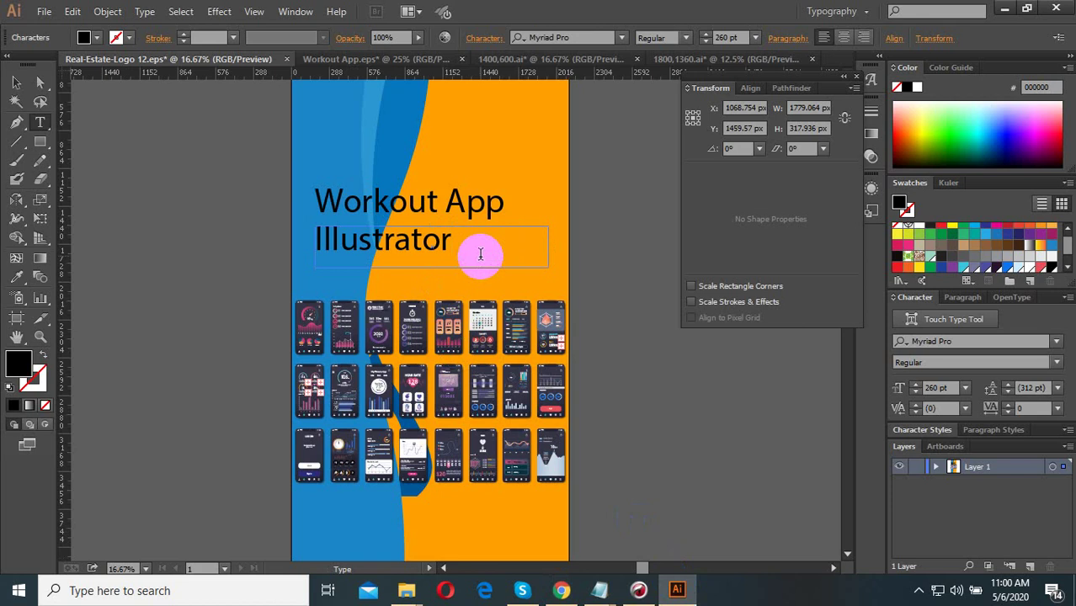
{"action": "left_click", "coordinate": [16, 82]}
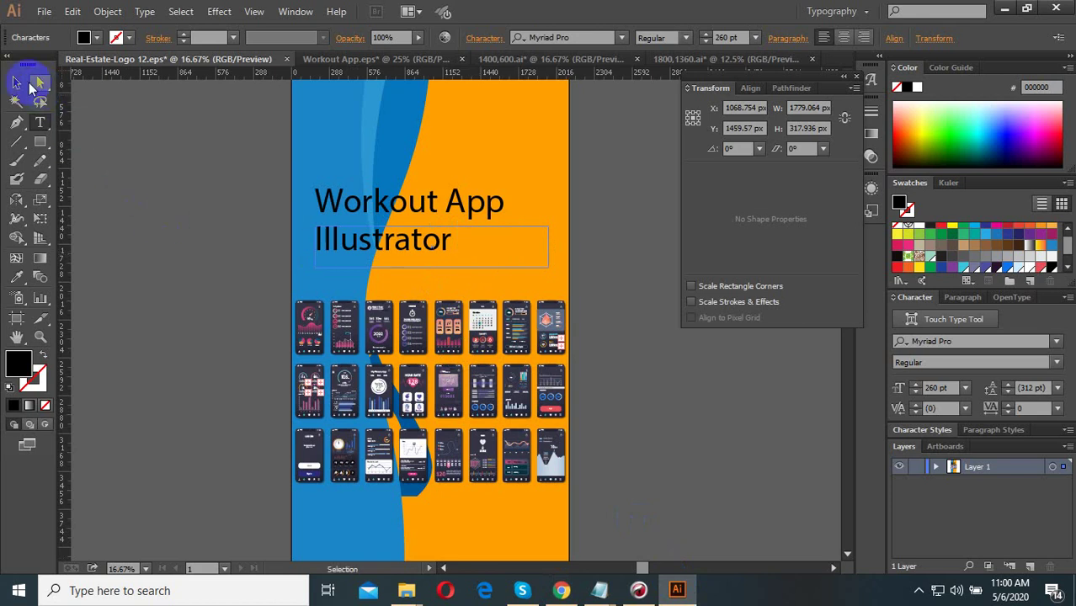
{"action": "left_click", "coordinate": [192, 180]}
{"action": "scroll", "coordinate": [440, 284], "scroll_direction": "up", "scroll_amount": 2}
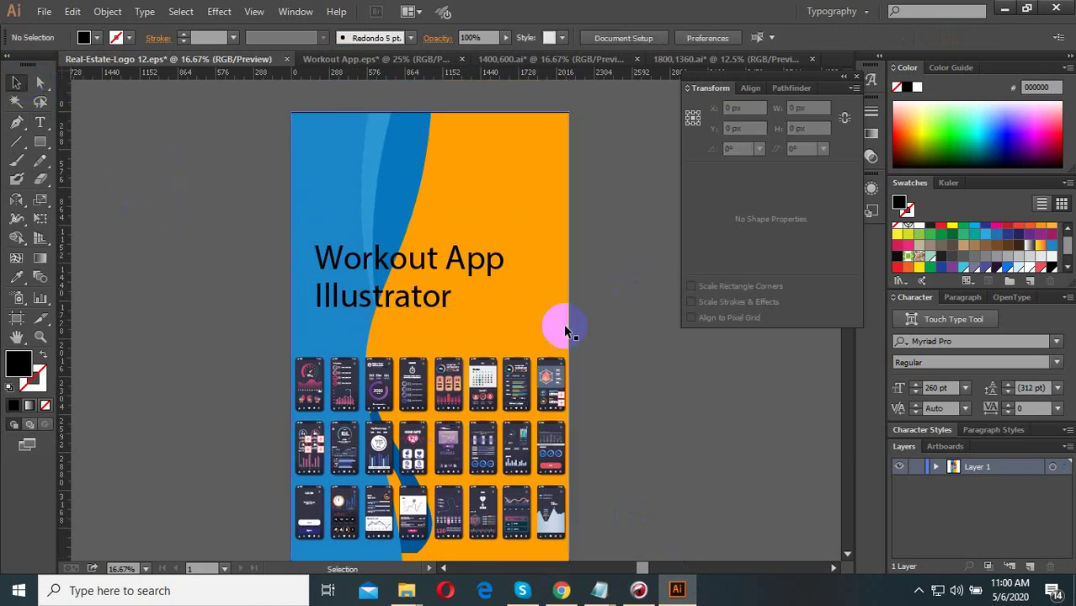
- Save the document and start a Save for Web export of the artboard as a 2112 × 5000 px PNG-24
{"action": "left_click", "coordinate": [38, 10]}
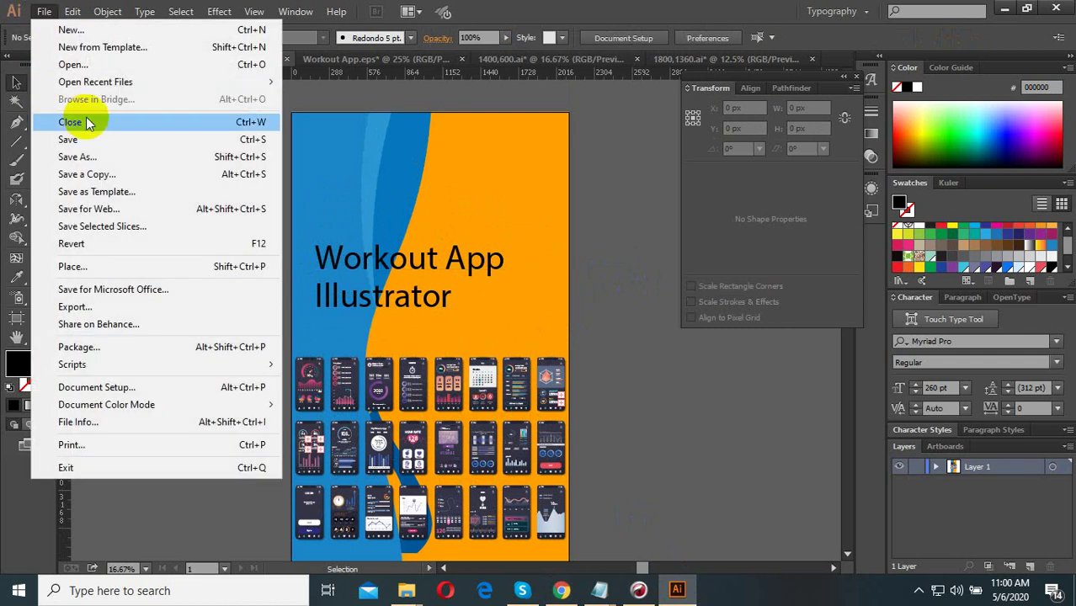
{"action": "left_click", "coordinate": [84, 139]}
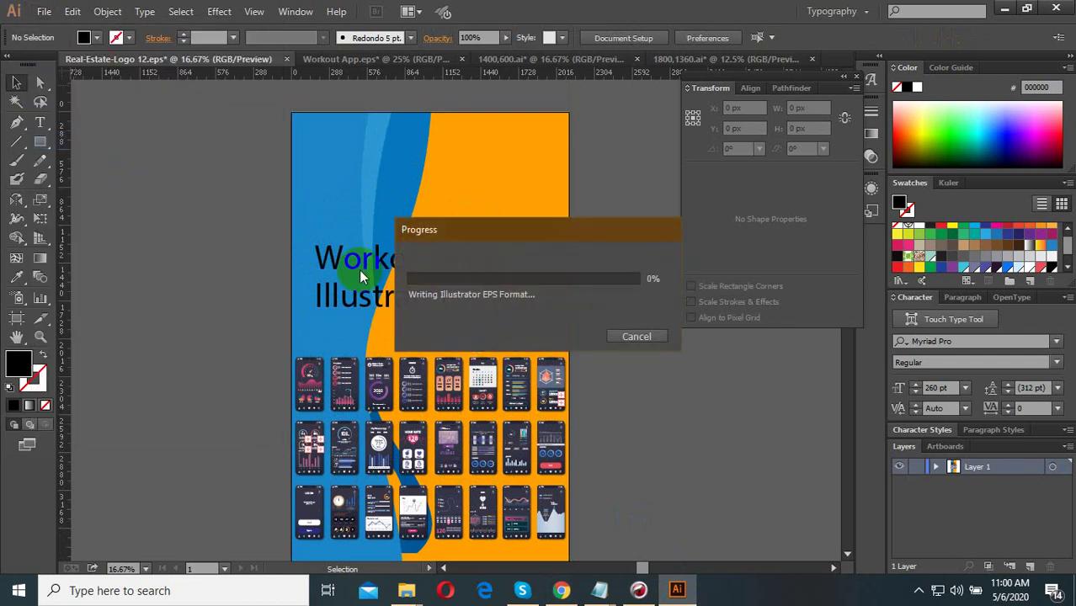
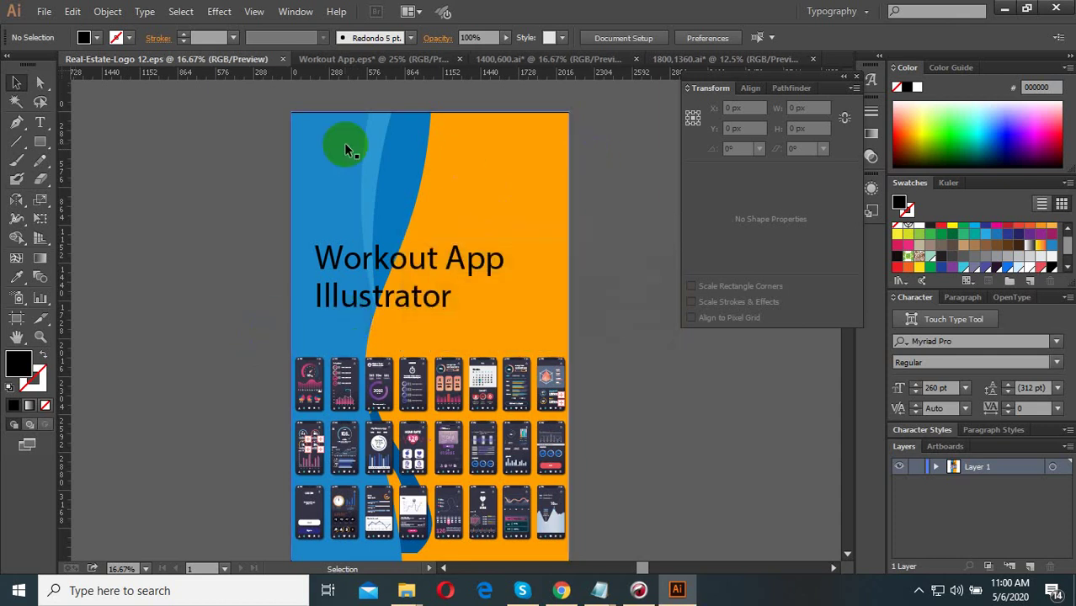
{"action": "left_click", "coordinate": [44, 11]}
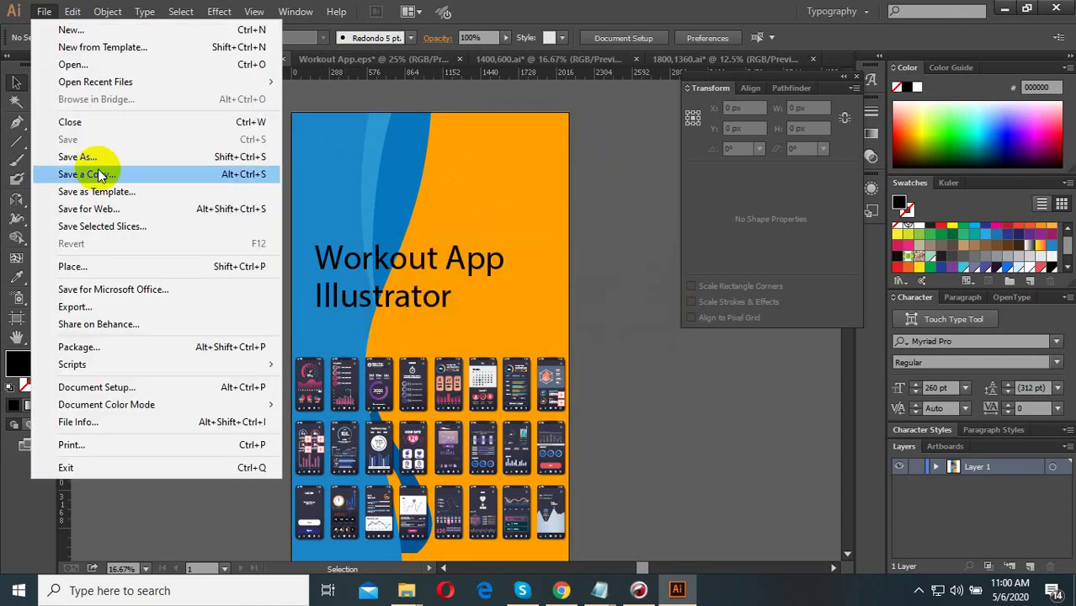
{"action": "left_click", "coordinate": [117, 209]}
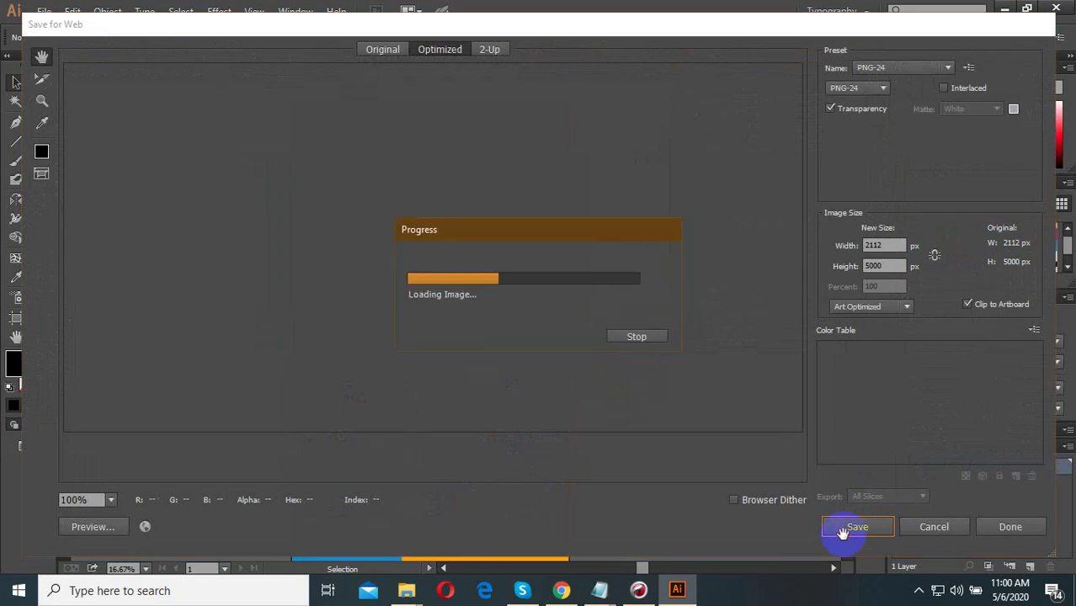
{"action": "left_click", "coordinate": [845, 536]}
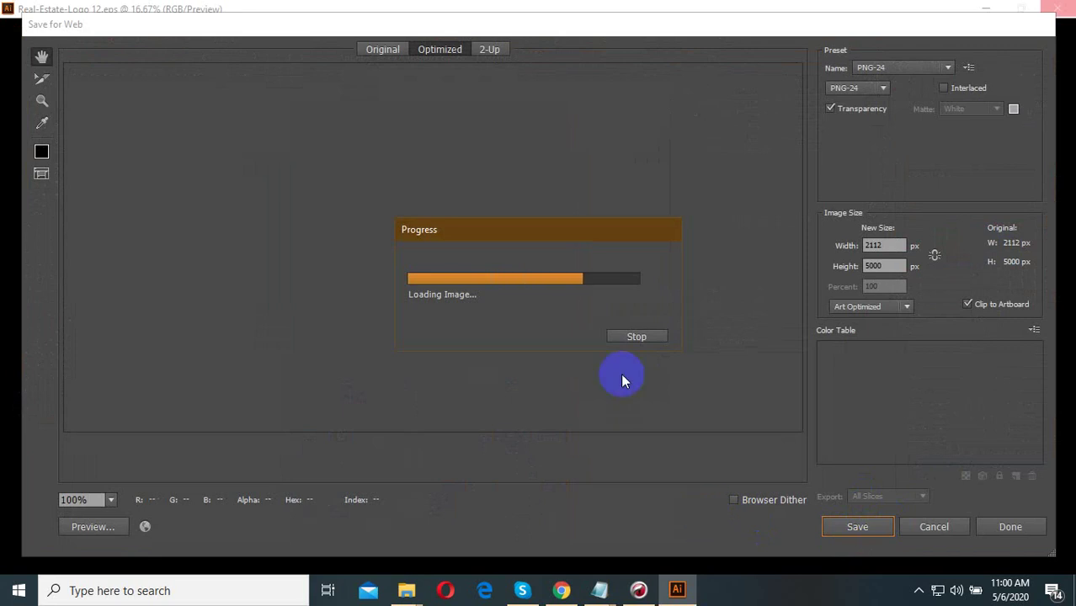
{"action": "left_click", "coordinate": [859, 527]}
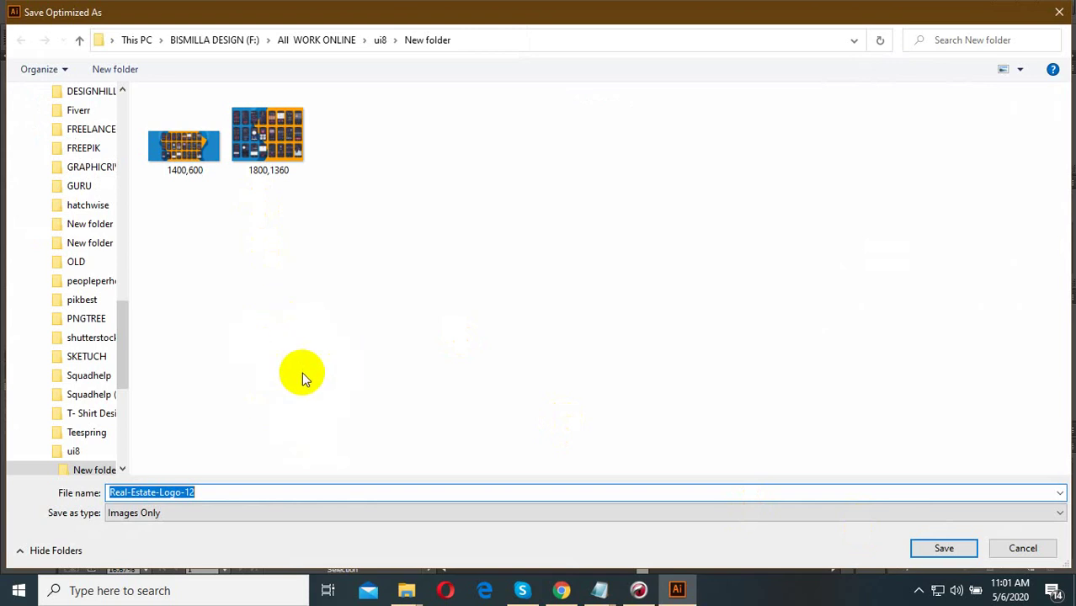
- Switch to Chrome and check the size and format requirements for full preview images in the product's image settings
{"action": "left_click", "coordinate": [639, 590]}
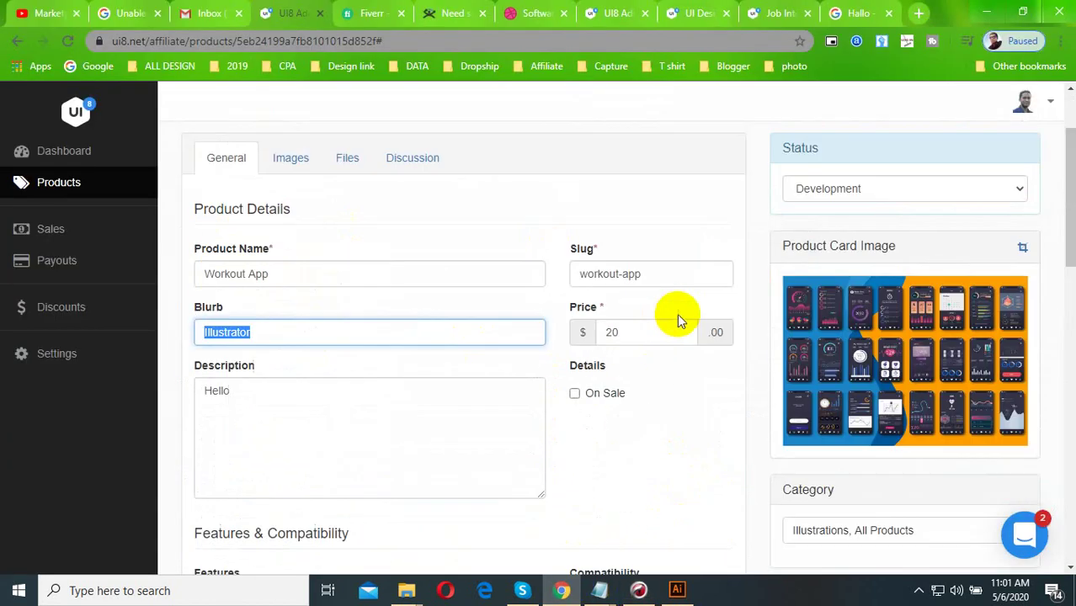
{"action": "scroll", "coordinate": [681, 321], "scroll_direction": "up", "scroll_amount": 1}
{"action": "left_click", "coordinate": [290, 197]}
{"action": "scroll", "coordinate": [649, 425], "scroll_direction": "down", "scroll_amount": 3}
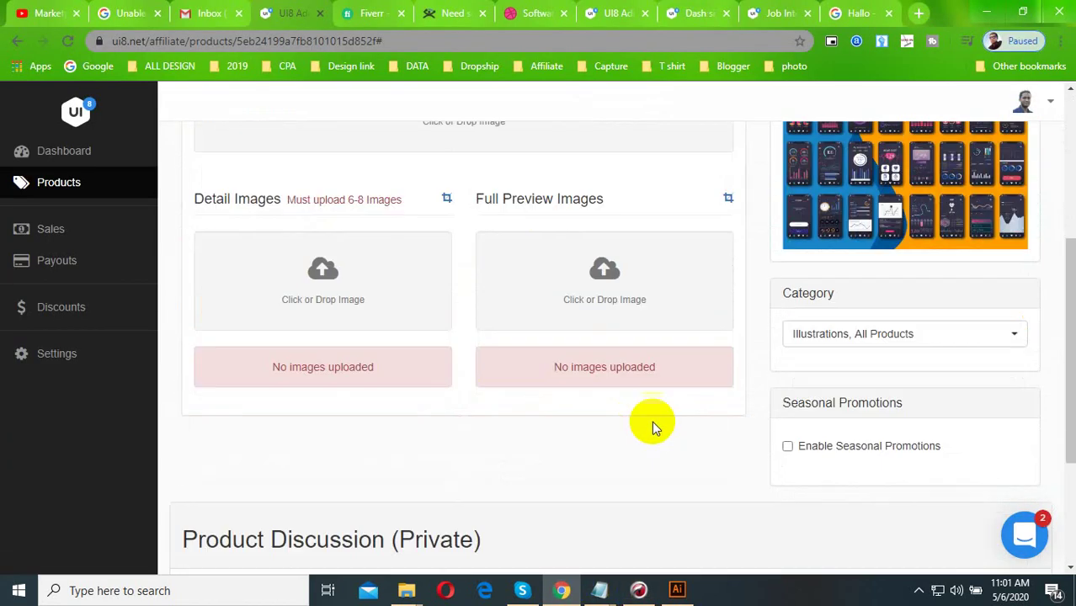
{"action": "left_click", "coordinate": [729, 202]}
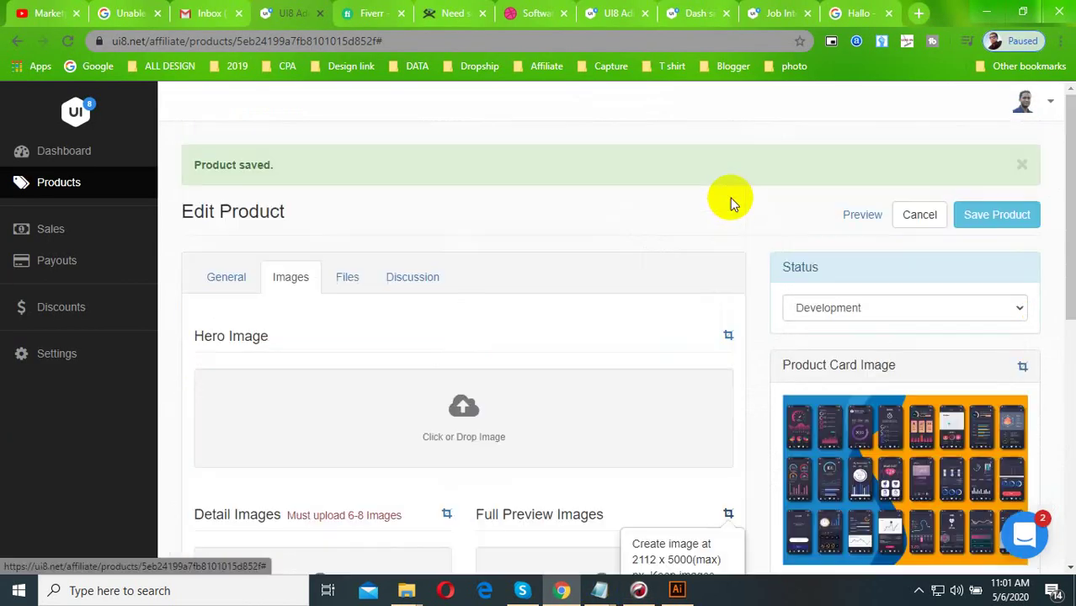
{"action": "scroll", "coordinate": [694, 270], "scroll_direction": "down", "scroll_amount": 2}
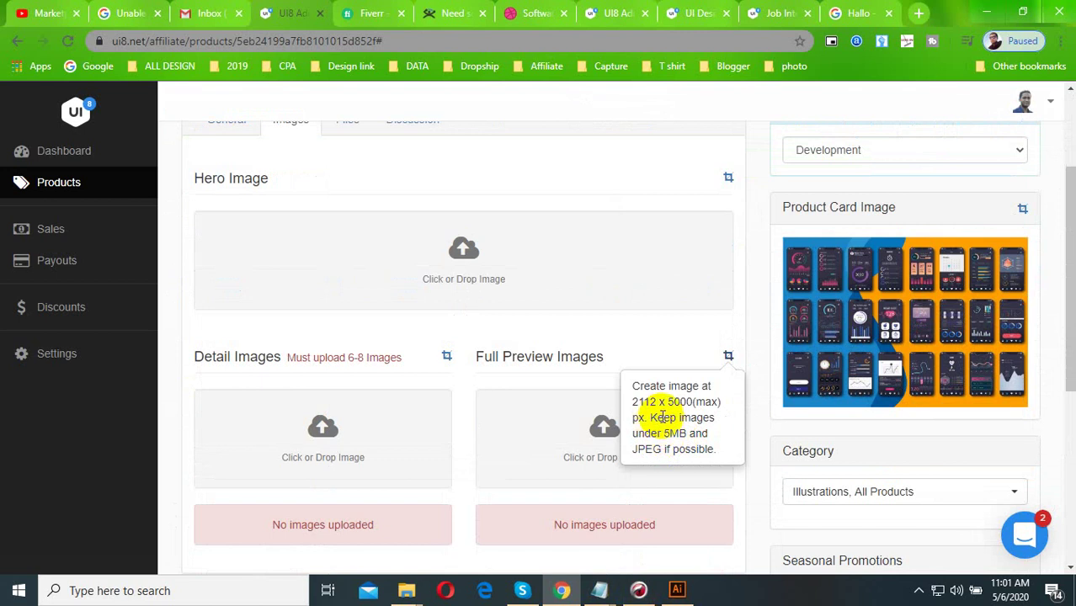
- Switch to Illustrator and save the exported image as "2112,5000" in the New folder inside ui8
{"action": "left_click", "coordinate": [677, 589]}
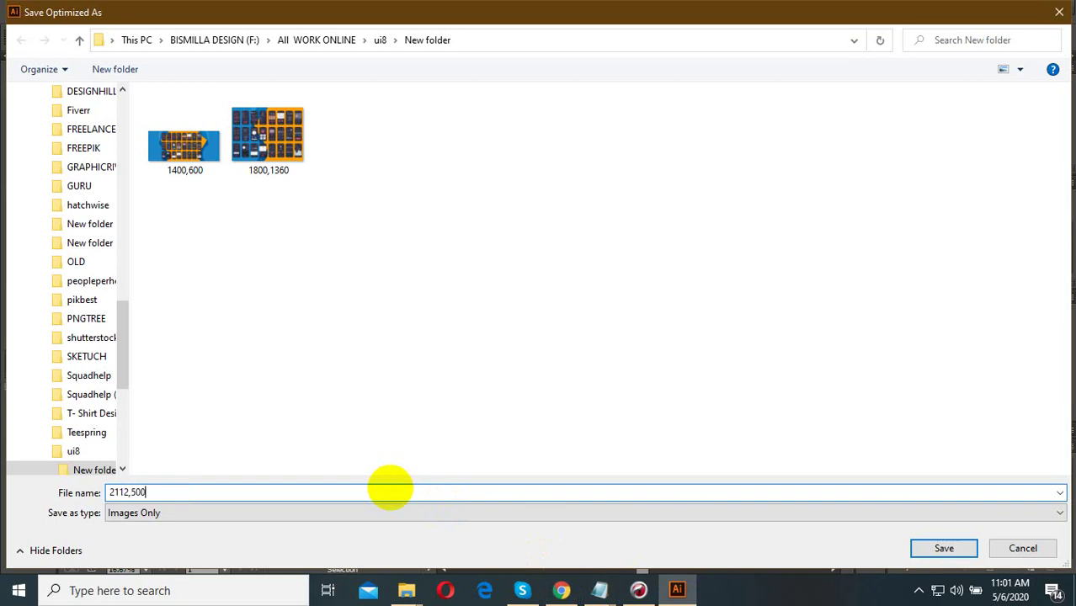
{"action": "left_click", "coordinate": [945, 549]}
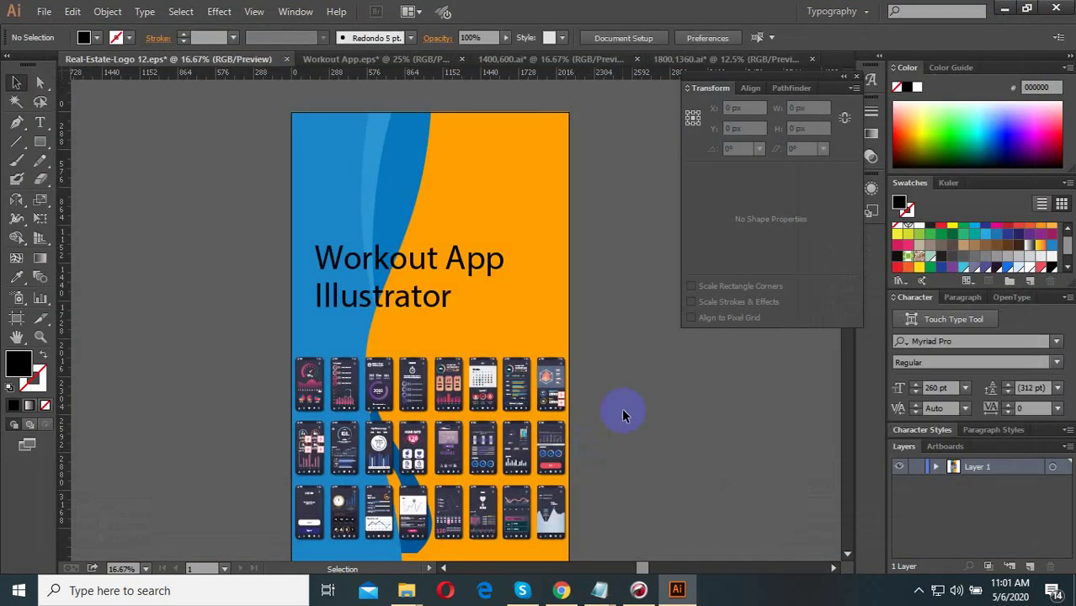
- Switch to Chrome and upload the 1400,600 image from ui8's New folder as the product's hero image
{"action": "left_click", "coordinate": [561, 590]}
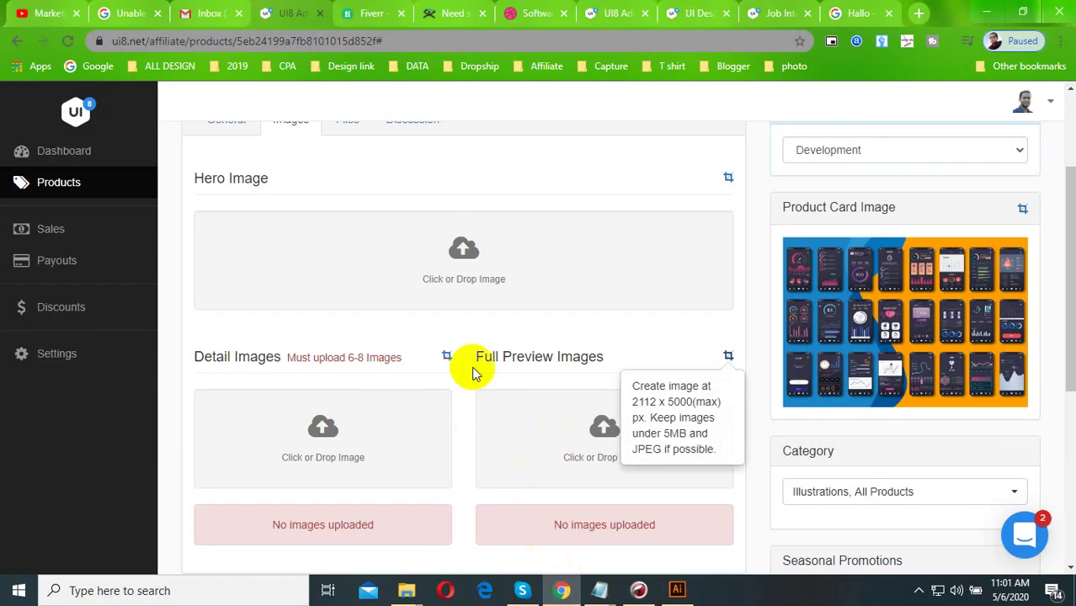
{"action": "left_click", "coordinate": [477, 257]}
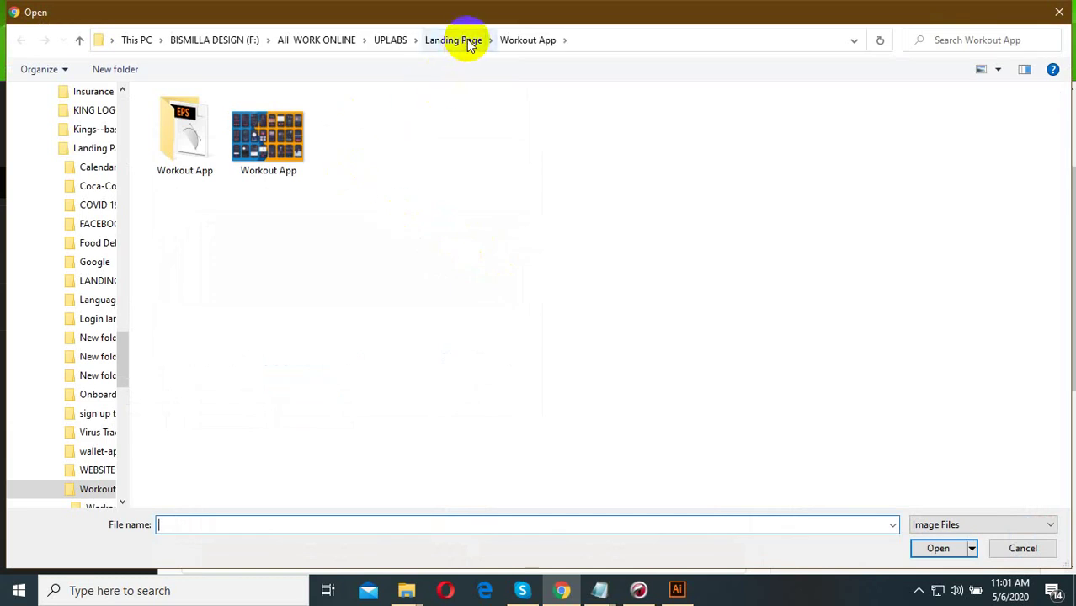
{"action": "left_click", "coordinate": [469, 42]}
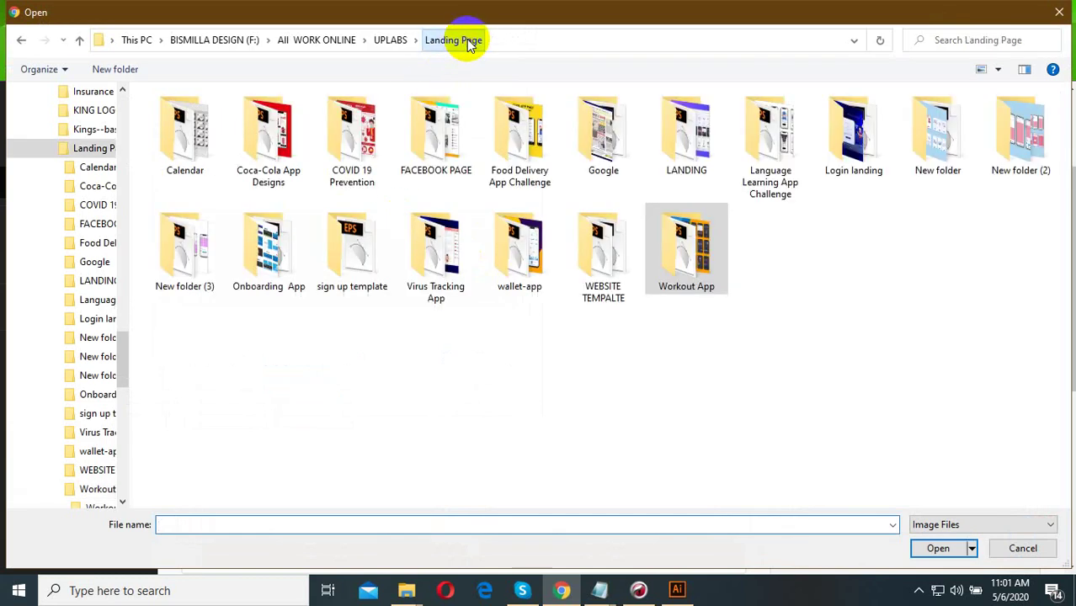
{"action": "left_click", "coordinate": [389, 40]}
{"action": "left_click", "coordinate": [316, 41]}
{"action": "double_click", "coordinate": [518, 354]}
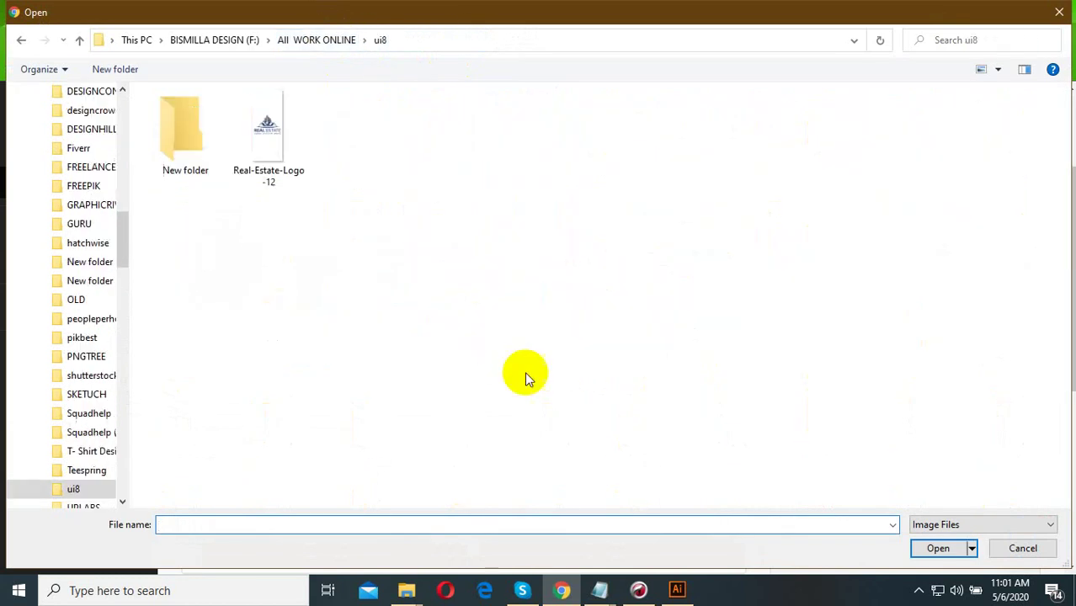
{"action": "double_click", "coordinate": [180, 89]}
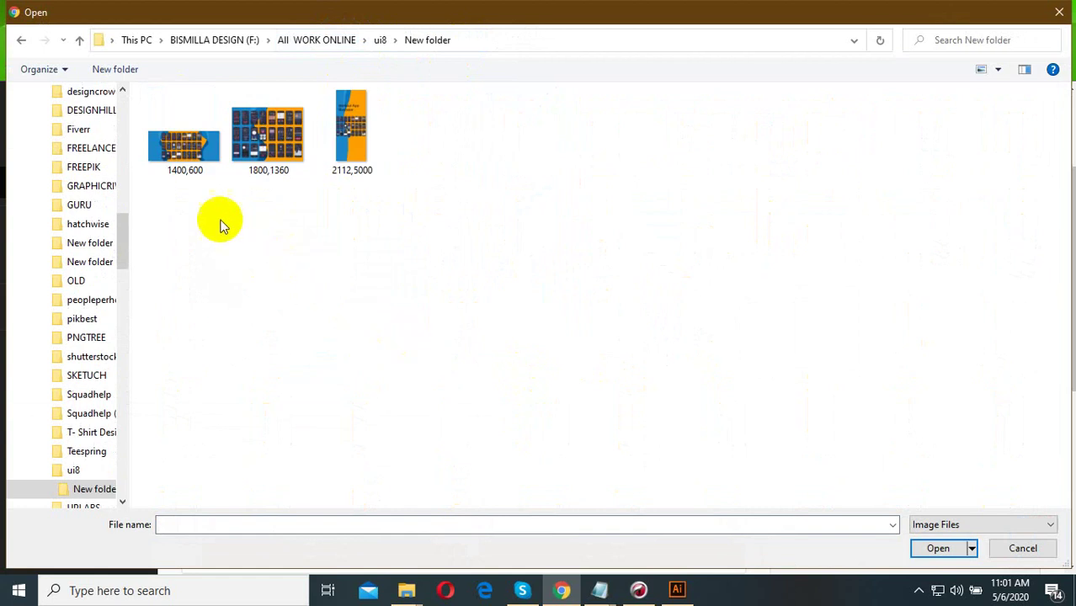
{"action": "double_click", "coordinate": [203, 167]}
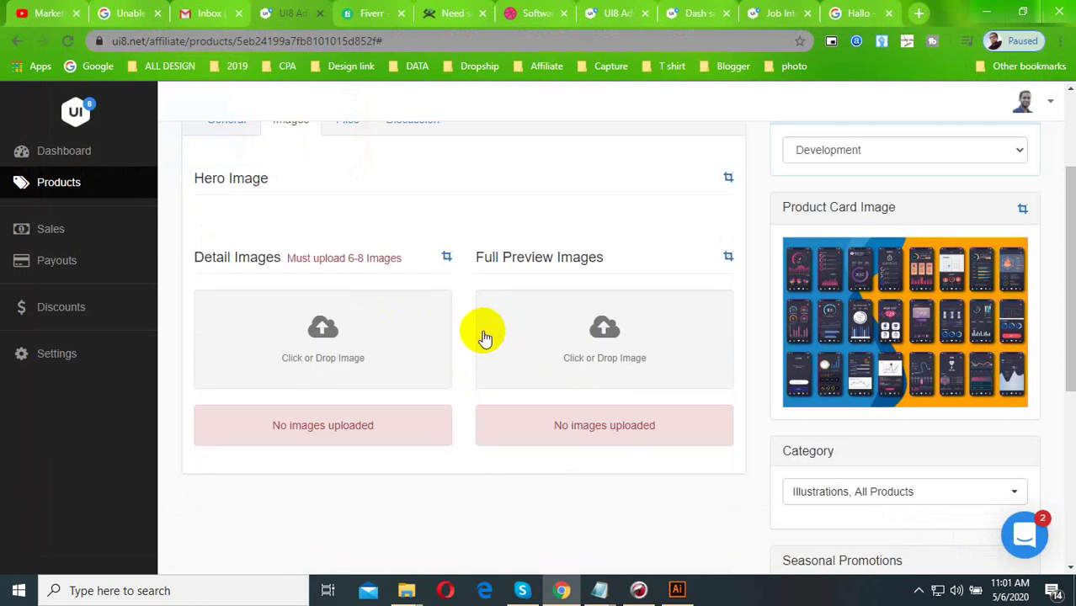
{"action": "scroll", "coordinate": [486, 297], "scroll_direction": "up", "scroll_amount": 1}
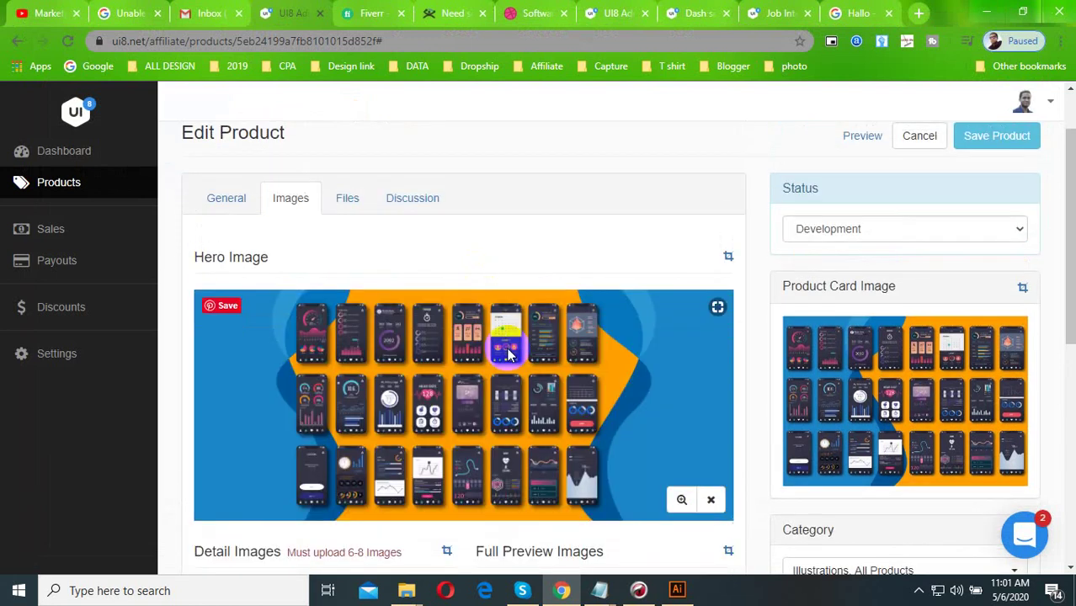
- Upload the 1800,1360 image as a detail image for the product
{"action": "scroll", "coordinate": [508, 354], "scroll_direction": "down", "scroll_amount": 3}
{"action": "left_click", "coordinate": [347, 414]}
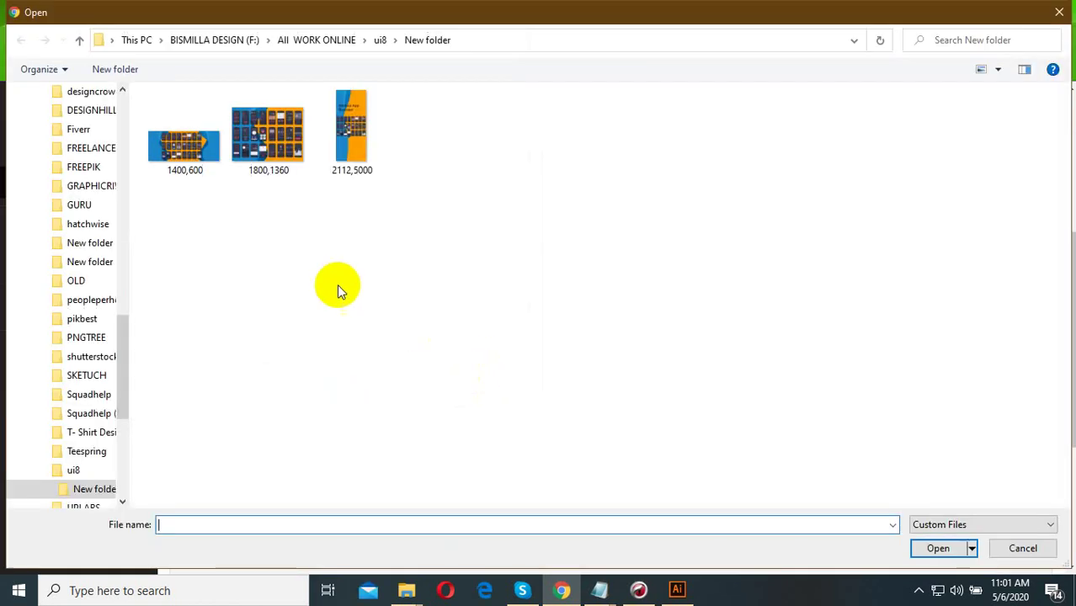
{"action": "double_click", "coordinate": [274, 162]}
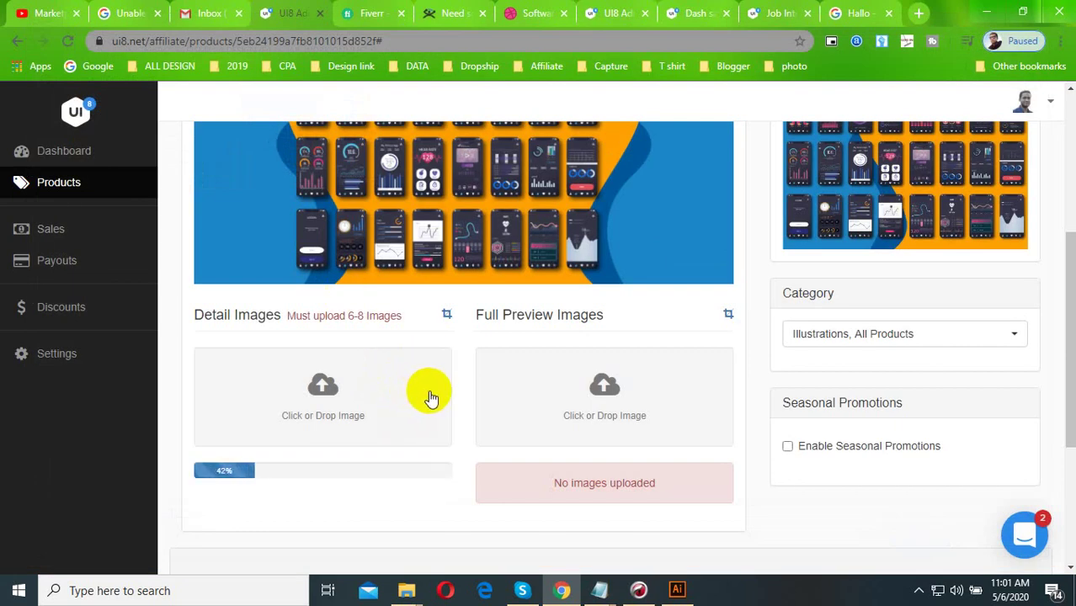
- Upload the 2112,5000 image as the product's full preview image
{"action": "scroll", "coordinate": [430, 394], "scroll_direction": "down", "scroll_amount": 2}
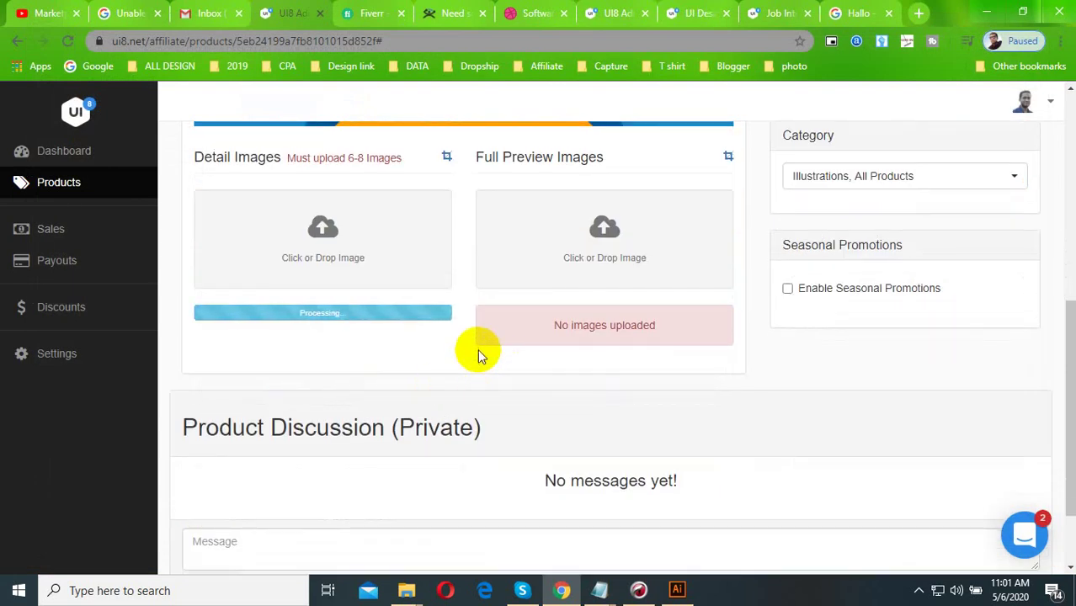
{"action": "left_click", "coordinate": [613, 256]}
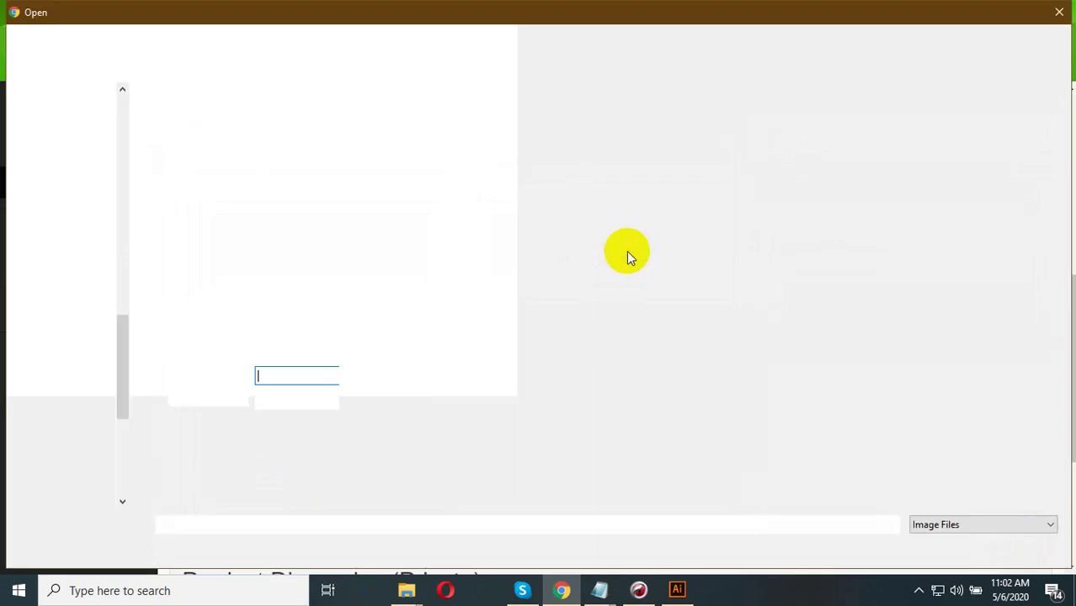
{"action": "left_click", "coordinate": [373, 141]}
{"action": "left_click", "coordinate": [372, 141]}
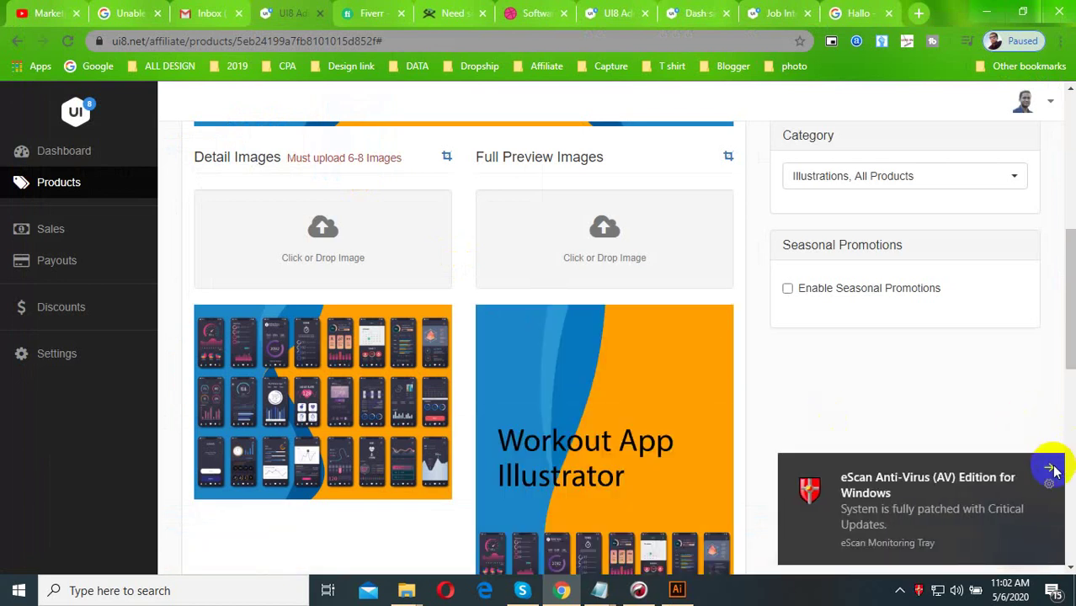
- Review the uploaded hero, detail and full preview images and save the product
{"action": "scroll", "coordinate": [563, 396], "scroll_direction": "down", "scroll_amount": 2}
{"action": "scroll", "coordinate": [563, 396], "scroll_direction": "down", "scroll_amount": 6}
{"action": "scroll", "coordinate": [575, 387], "scroll_direction": "up", "scroll_amount": 5}
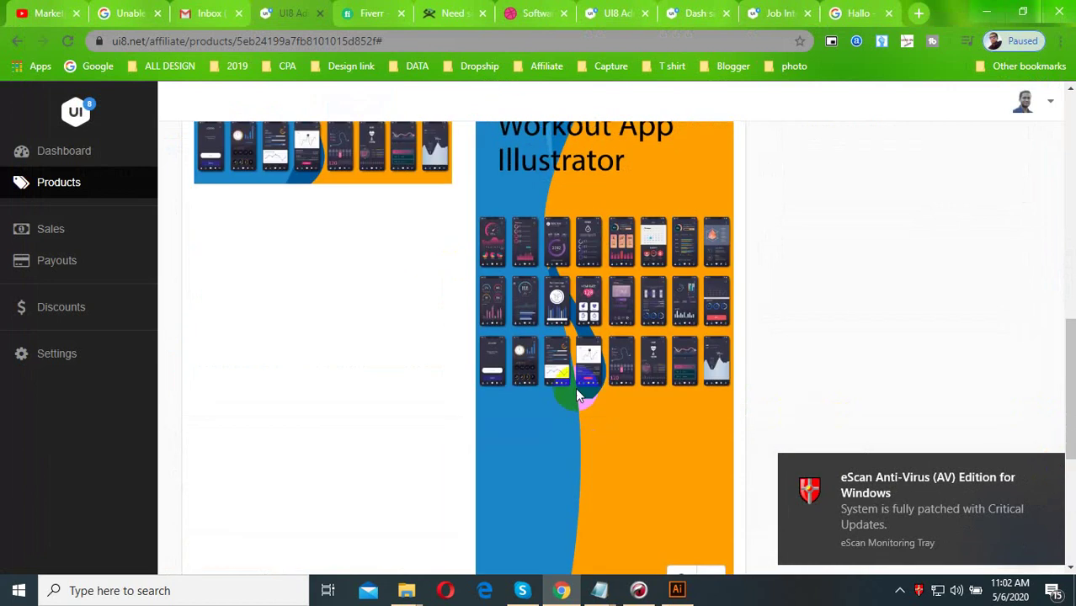
{"action": "scroll", "coordinate": [461, 330], "scroll_direction": "up", "scroll_amount": 4}
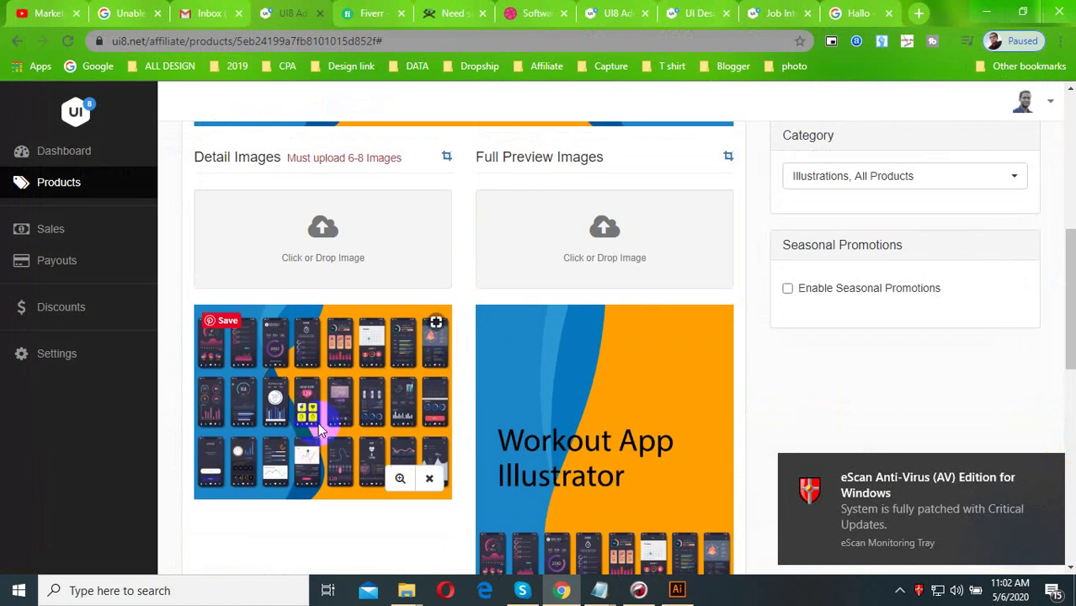
{"action": "scroll", "coordinate": [329, 379], "scroll_direction": "down", "scroll_amount": 4}
{"action": "scroll", "coordinate": [614, 349], "scroll_direction": "down", "scroll_amount": 6}
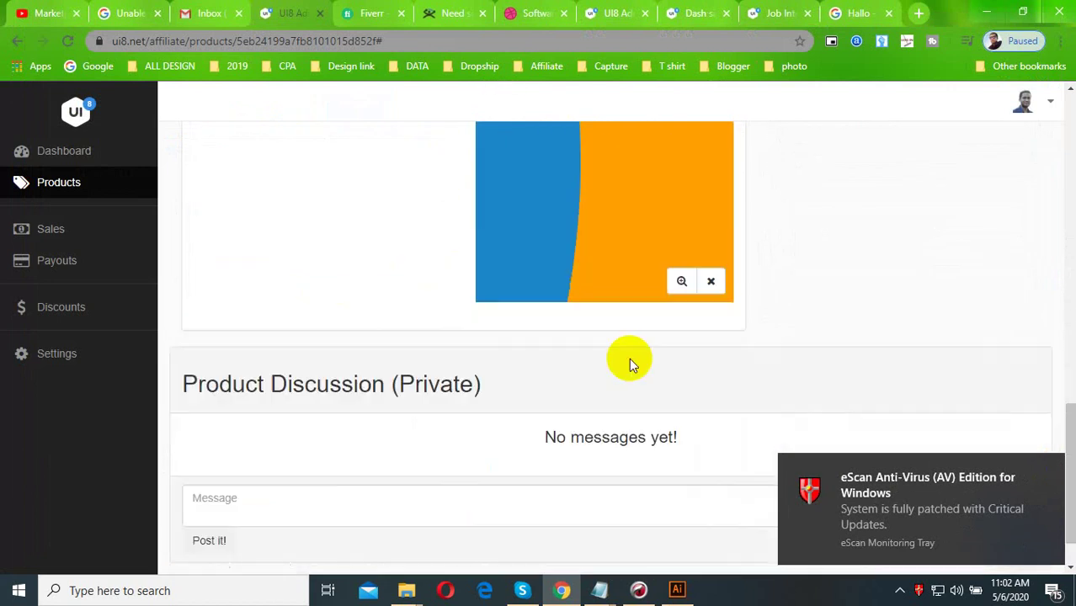
{"action": "scroll", "coordinate": [629, 362], "scroll_direction": "up", "scroll_amount": 7}
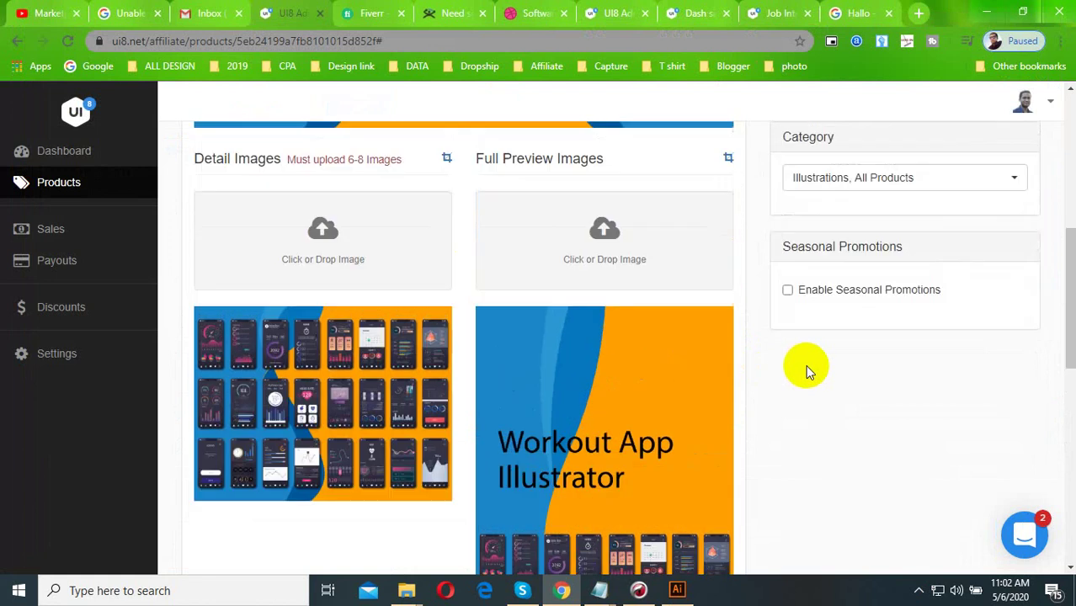
{"action": "scroll", "coordinate": [806, 365], "scroll_direction": "up", "scroll_amount": 6}
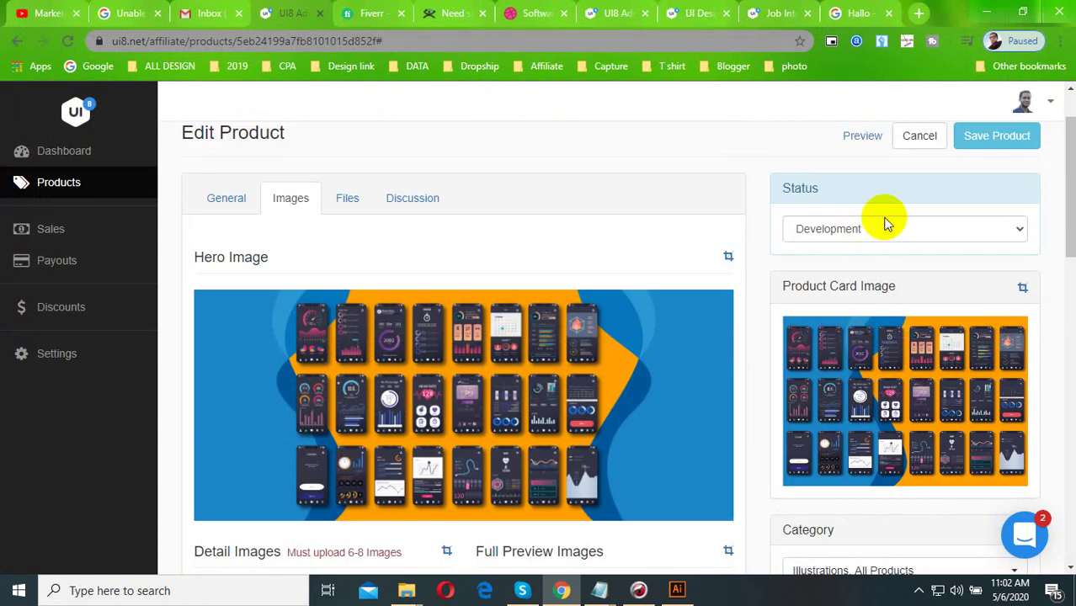
{"action": "left_click", "coordinate": [994, 136]}
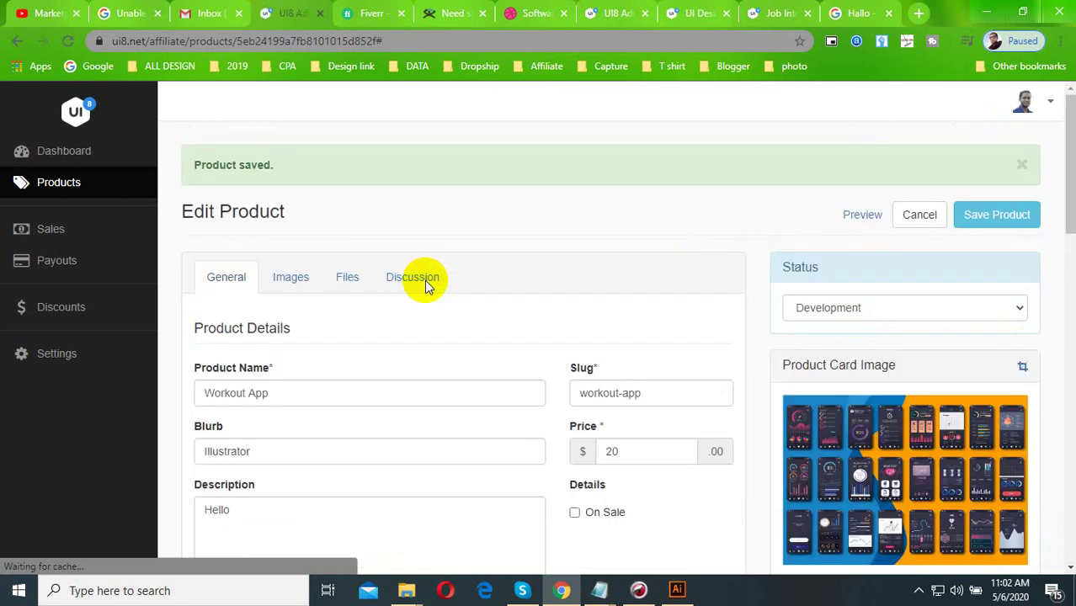
- Add Workout App.zip from the Workout App folder in UPLABS > Landing Page to the product files
{"action": "scroll", "coordinate": [372, 329], "scroll_direction": "down", "scroll_amount": 1}
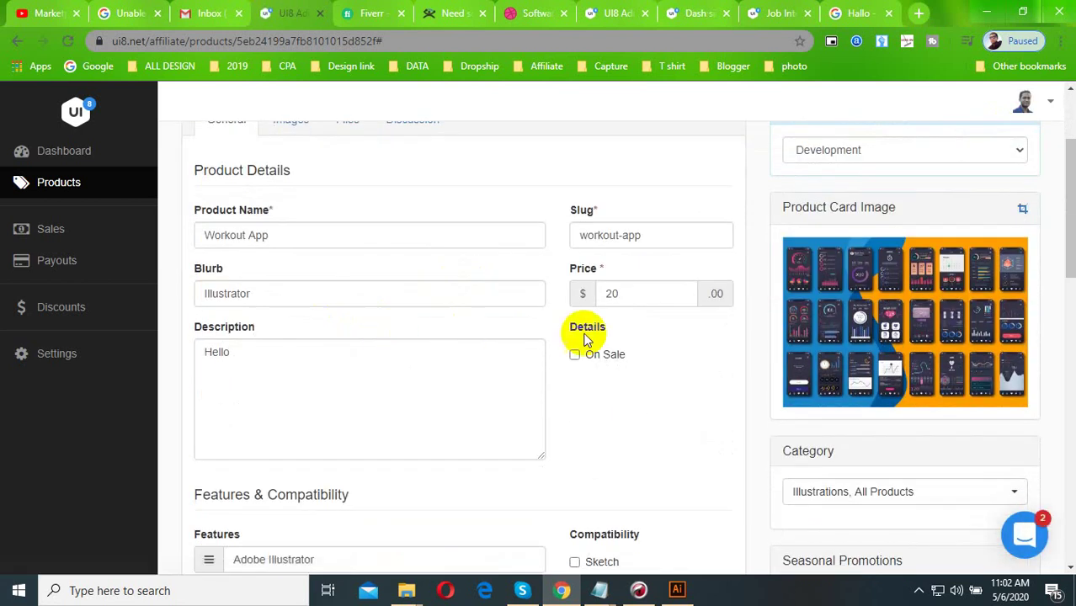
{"action": "scroll", "coordinate": [584, 331], "scroll_direction": "up", "scroll_amount": 2}
{"action": "left_click", "coordinate": [350, 285]}
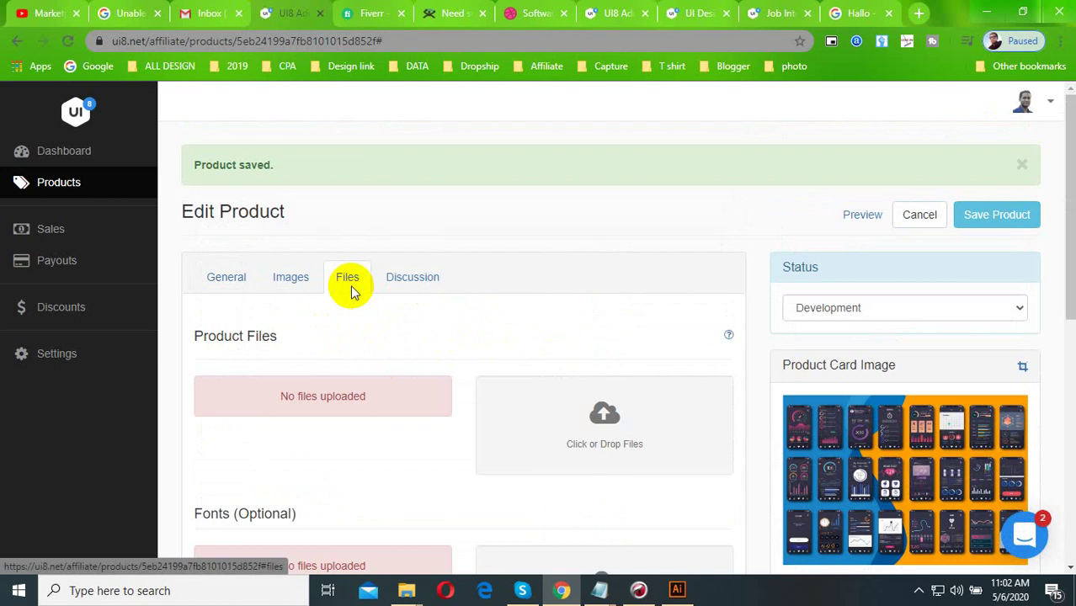
{"action": "scroll", "coordinate": [356, 296], "scroll_direction": "down", "scroll_amount": 2}
{"action": "left_click", "coordinate": [602, 268]}
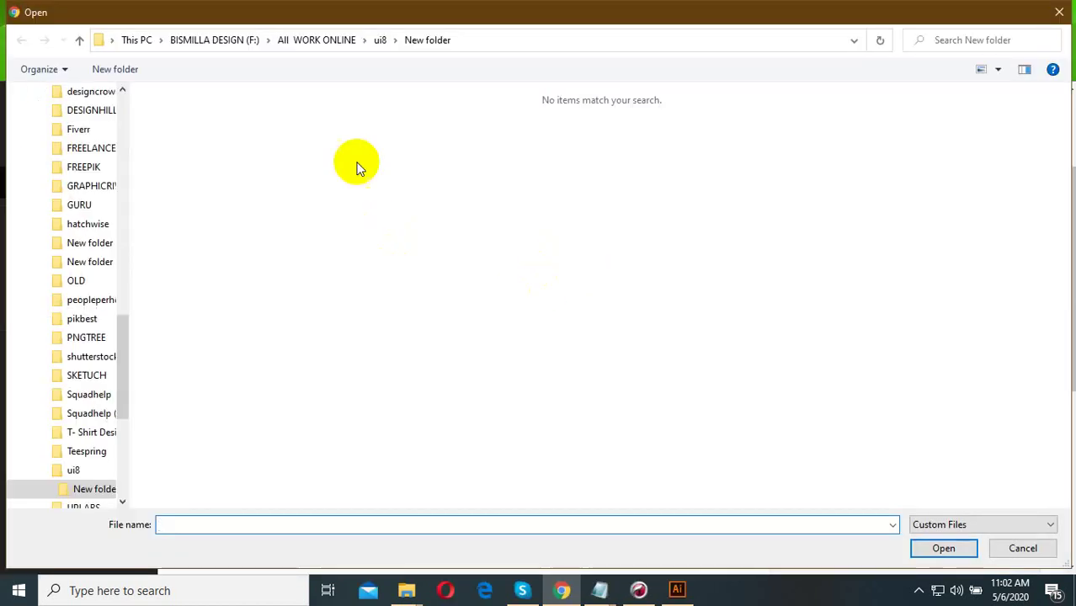
{"action": "left_click", "coordinate": [330, 42]}
{"action": "double_click", "coordinate": [641, 358]}
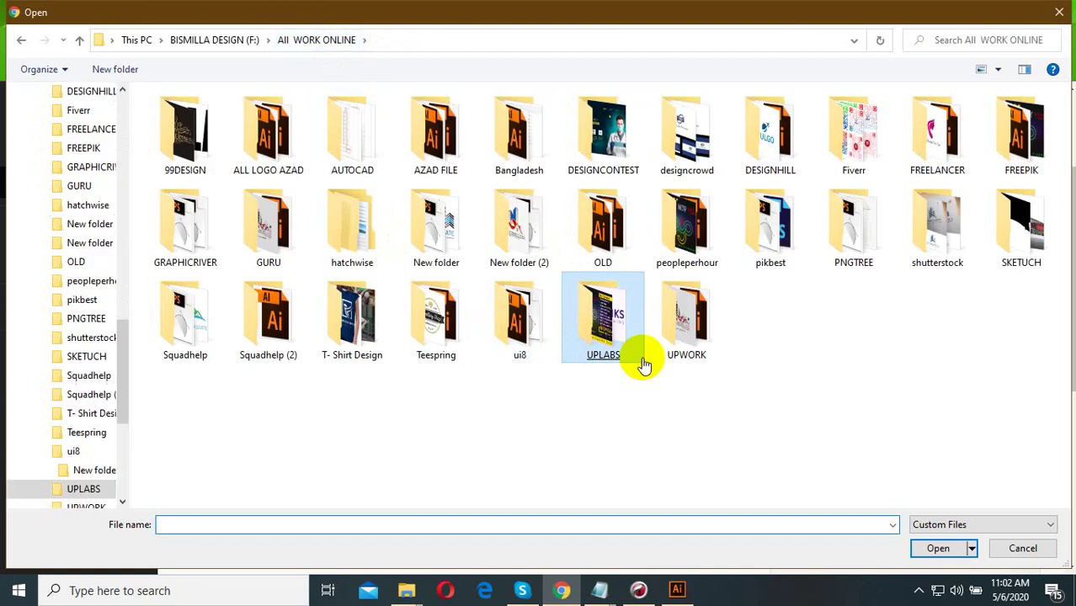
{"action": "double_click", "coordinate": [812, 337]}
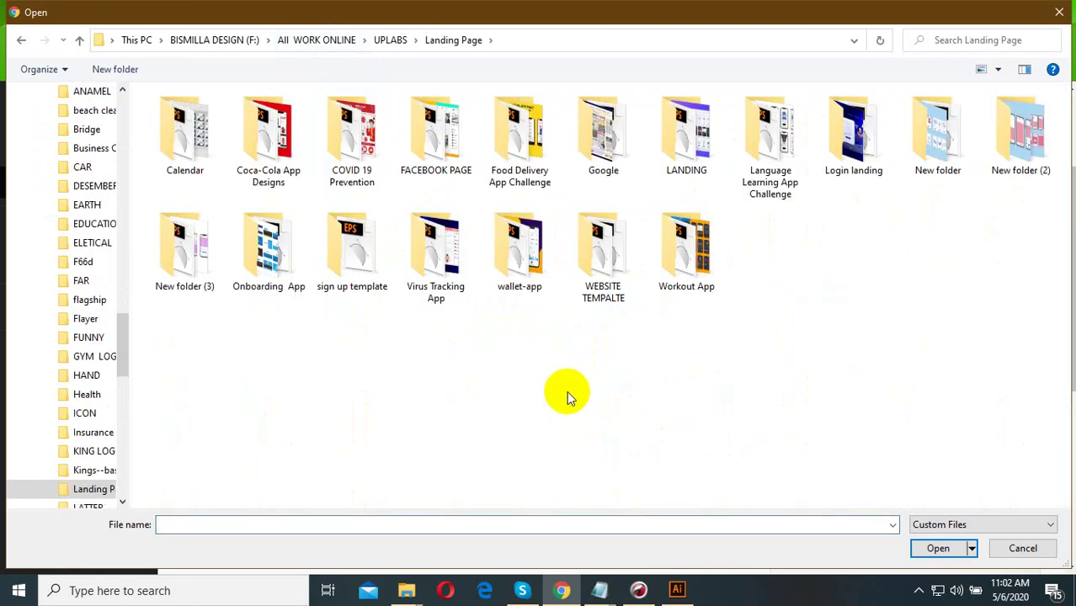
{"action": "double_click", "coordinate": [689, 244]}
{"action": "left_click", "coordinate": [270, 152]}
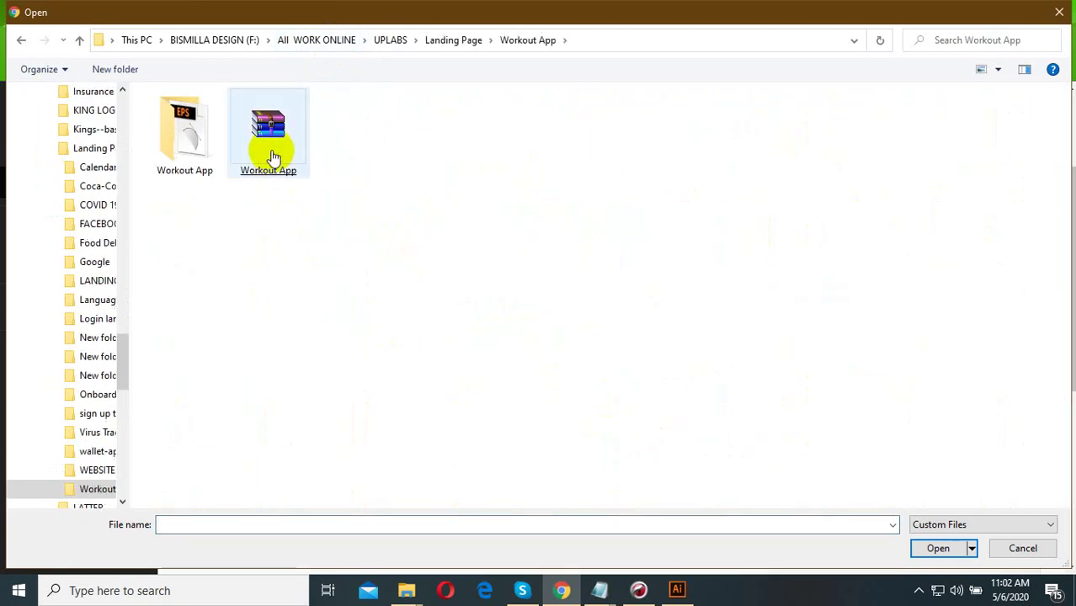
{"action": "key", "text": "Return"}
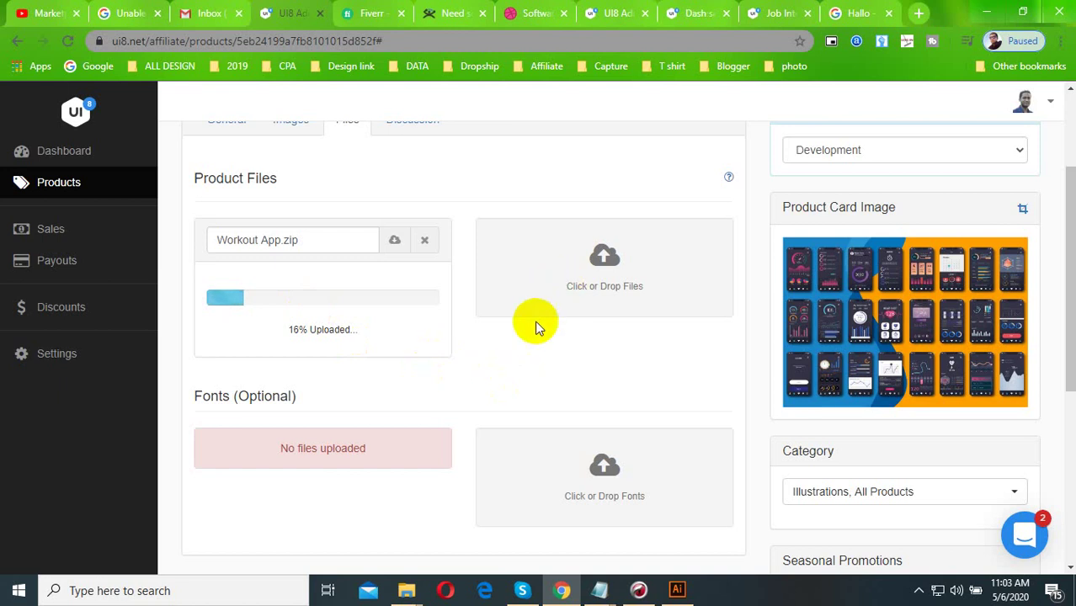
- Look over the affiliate dashboard and browse the products on another author's UI8 profile page
{"action": "left_click", "coordinate": [612, 11]}
{"action": "left_click", "coordinate": [884, 118]}
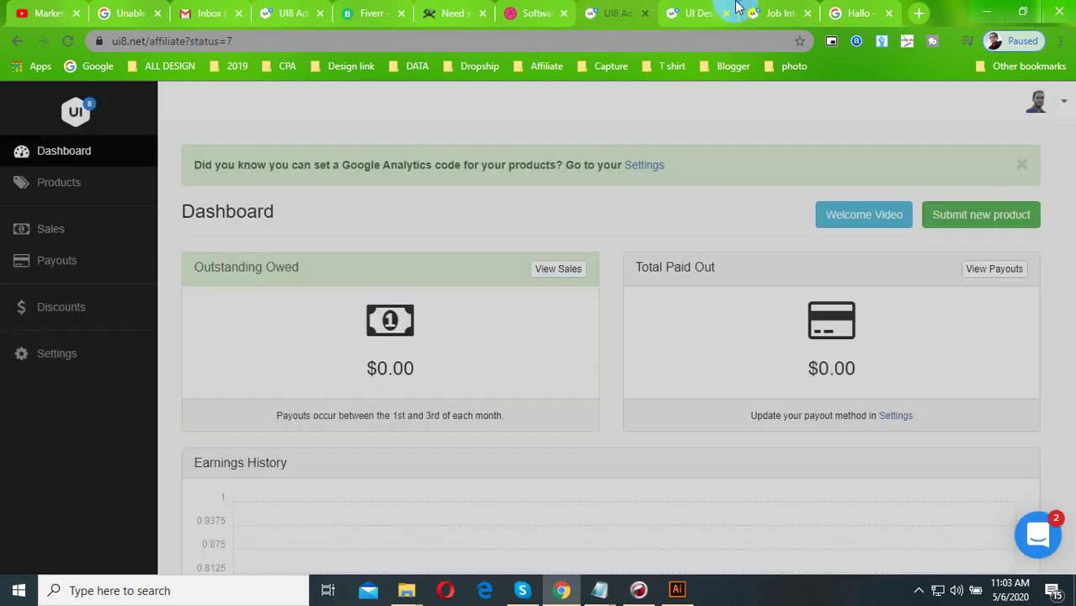
{"action": "left_click", "coordinate": [698, 12]}
{"action": "scroll", "coordinate": [377, 472], "scroll_direction": "down", "scroll_amount": 3}
{"action": "scroll", "coordinate": [377, 472], "scroll_direction": "up", "scroll_amount": 9}
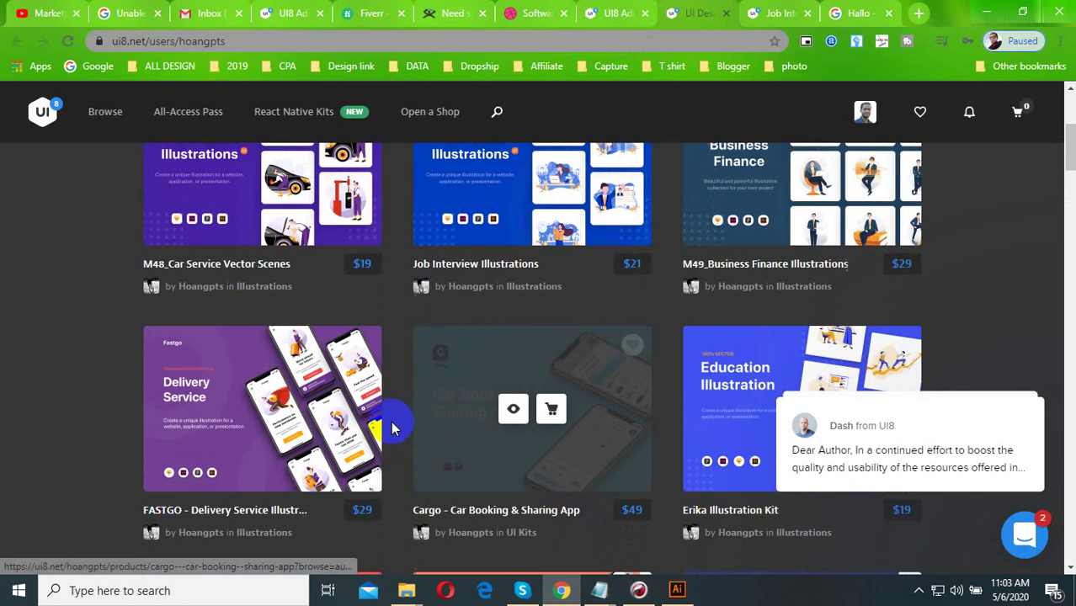
{"action": "scroll", "coordinate": [396, 414], "scroll_direction": "down", "scroll_amount": 4}
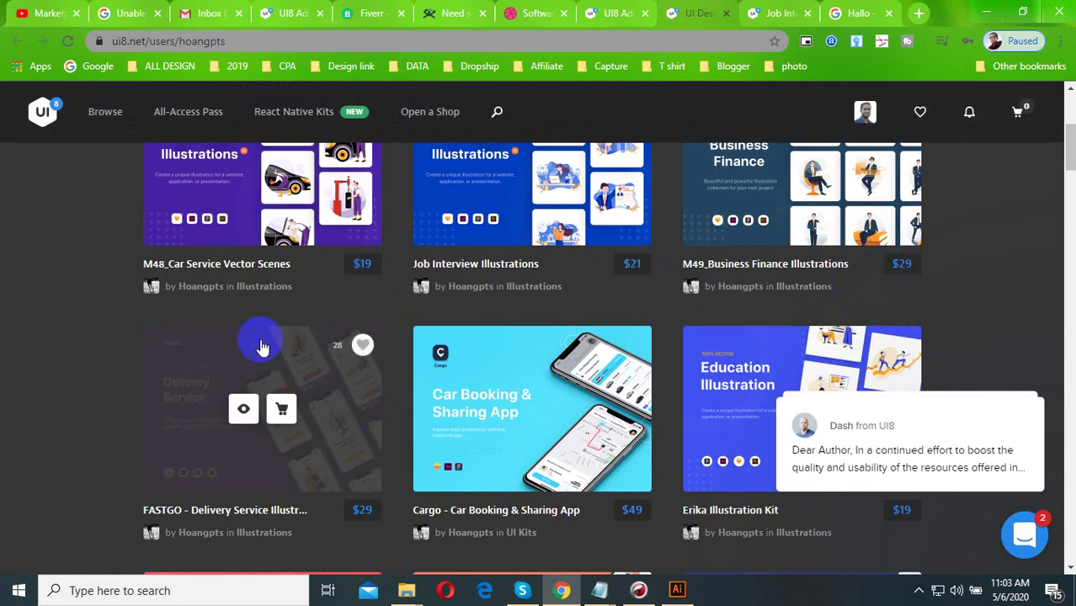
{"action": "scroll", "coordinate": [218, 310], "scroll_direction": "up", "scroll_amount": 3}
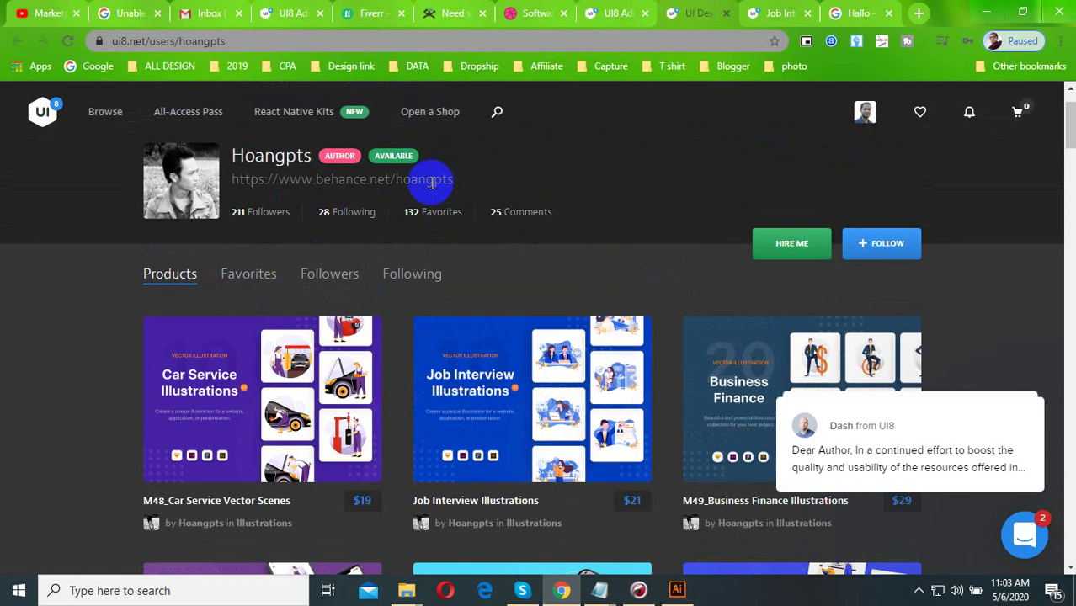
{"action": "scroll", "coordinate": [241, 181], "scroll_direction": "up", "scroll_amount": 1}
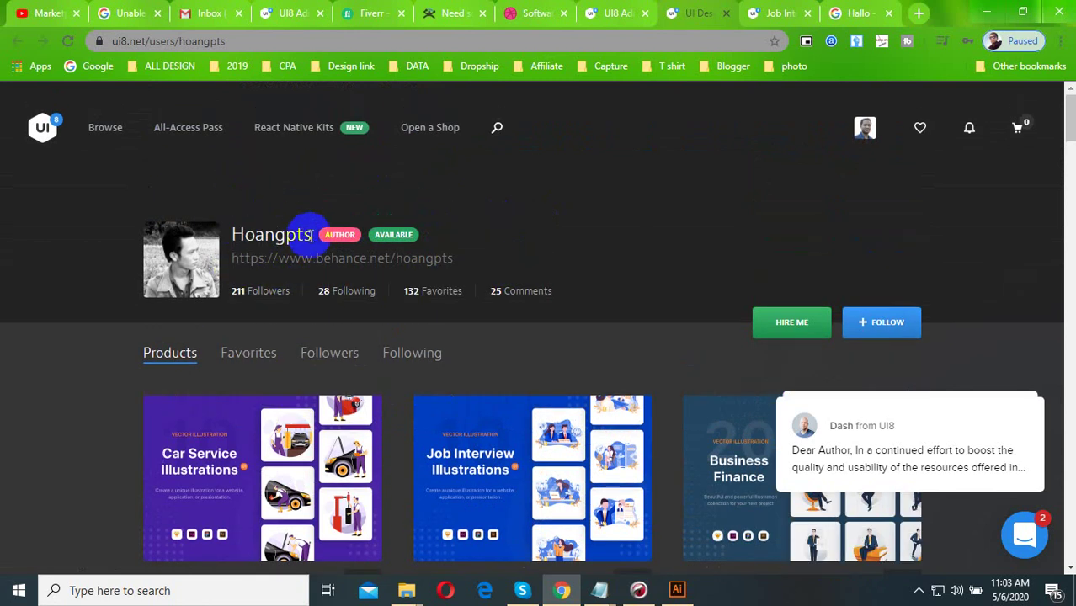
- Open the signed-in account's own profile from the Job Interview Illustrations product page
{"action": "left_click", "coordinate": [865, 128]}
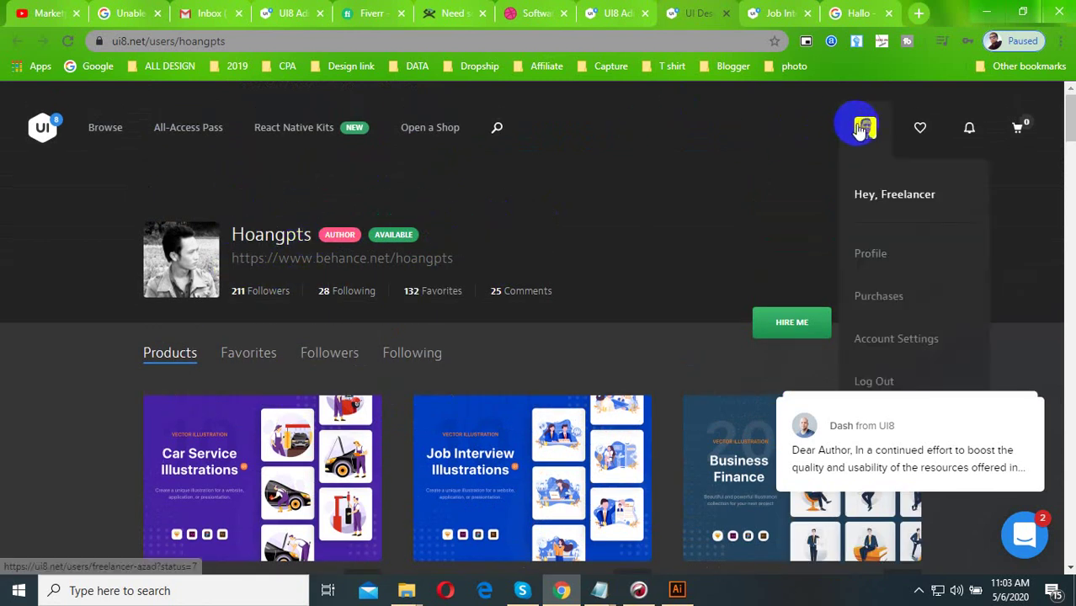
{"action": "left_click", "coordinate": [776, 12]}
{"action": "scroll", "coordinate": [820, 188], "scroll_direction": "up", "scroll_amount": 3}
{"action": "left_click", "coordinate": [864, 112]}
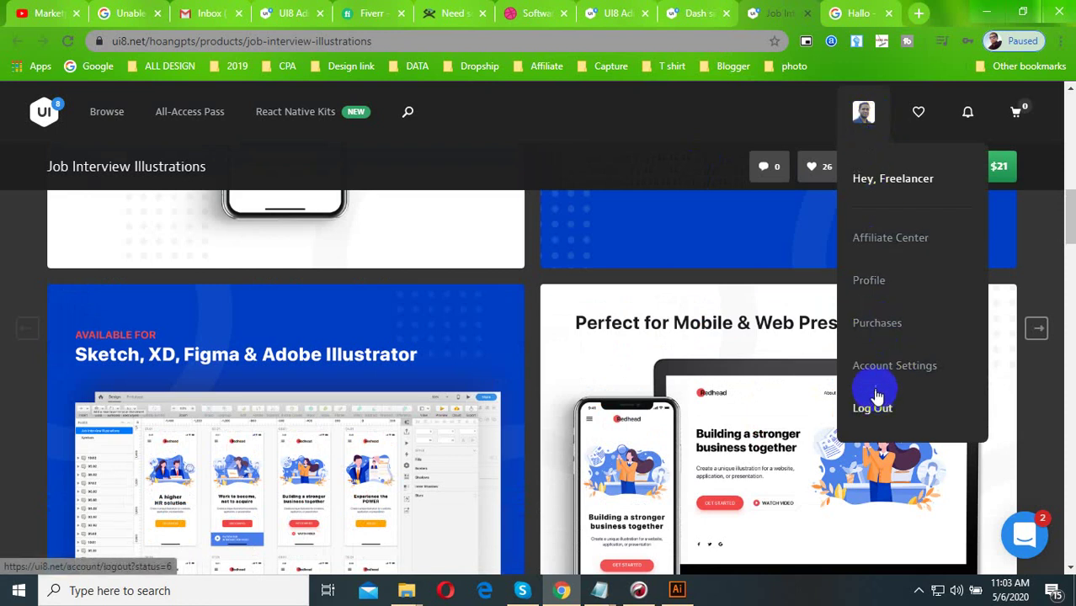
{"action": "left_click", "coordinate": [876, 297]}
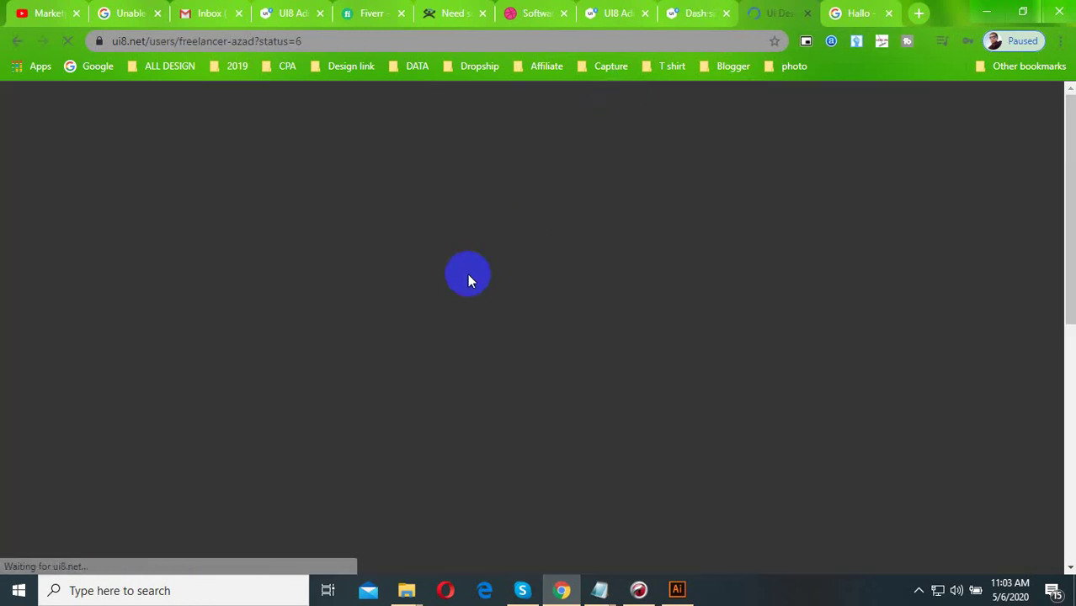
- Check the Workout App.zip upload progress, return to the account's own profile page and open the profile for editing
{"action": "left_click", "coordinate": [608, 12]}
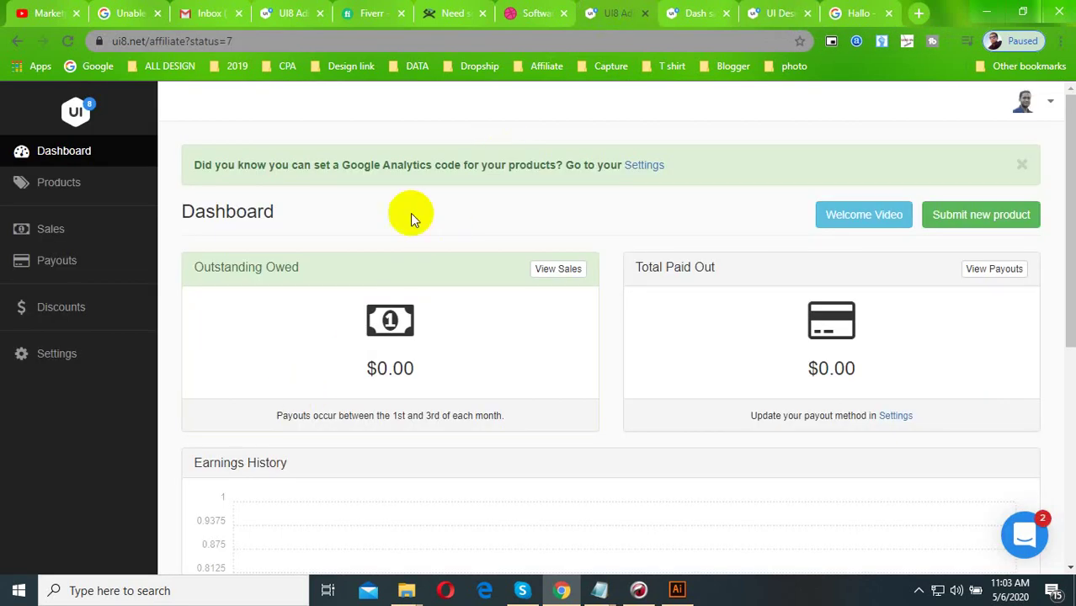
{"action": "left_click", "coordinate": [268, 12]}
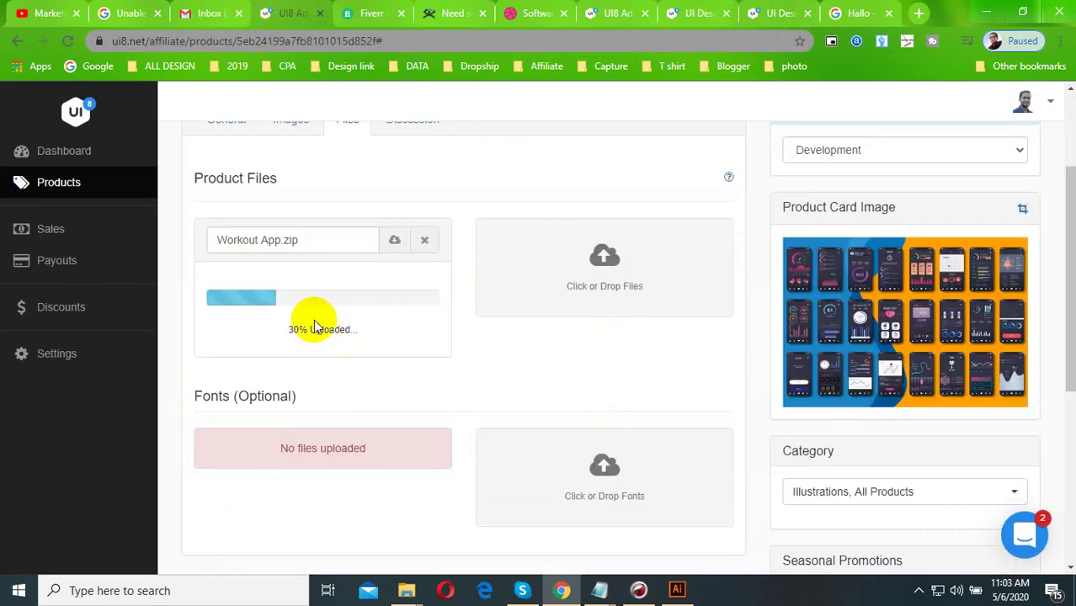
{"action": "left_click", "coordinate": [773, 13]}
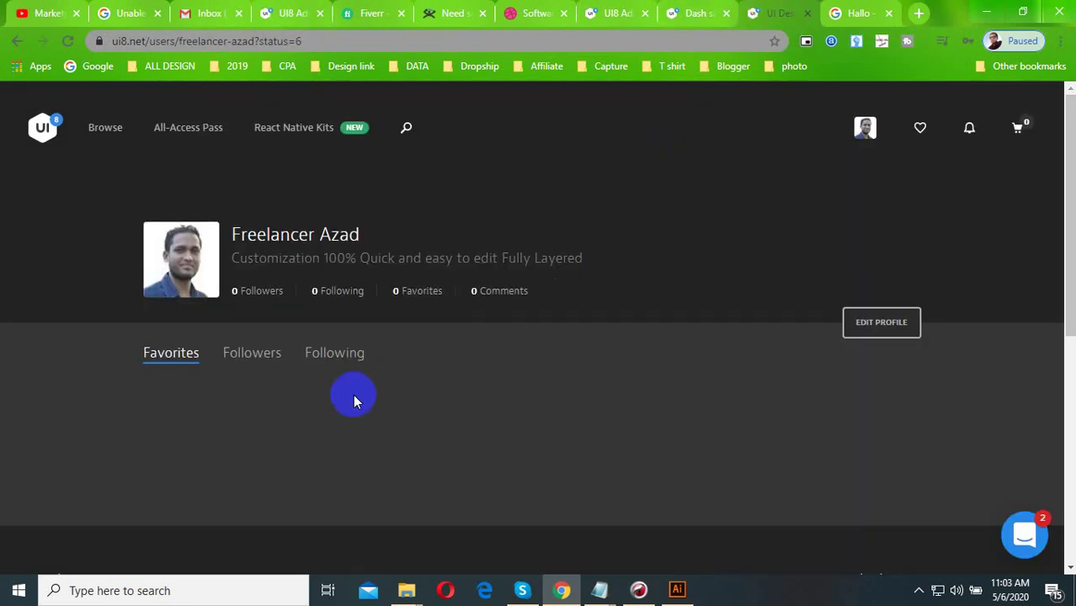
{"action": "scroll", "coordinate": [354, 402], "scroll_direction": "down", "scroll_amount": 1}
{"action": "left_click", "coordinate": [884, 245]}
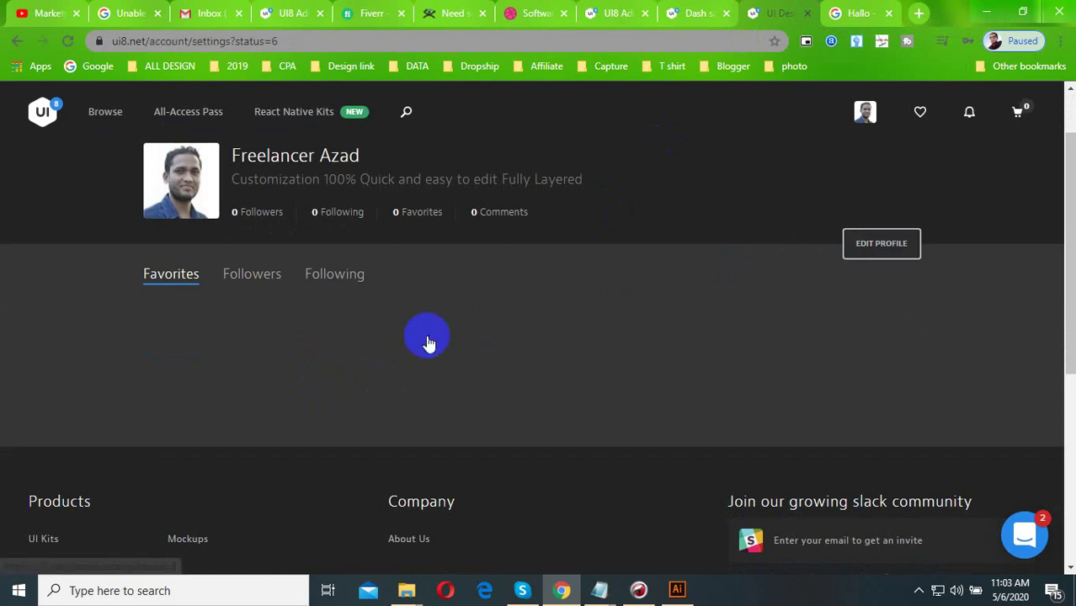
- Look through the profile fields in the account settings, mark the profile as available for hire and update it
{"action": "scroll", "coordinate": [396, 414], "scroll_direction": "down", "scroll_amount": 3}
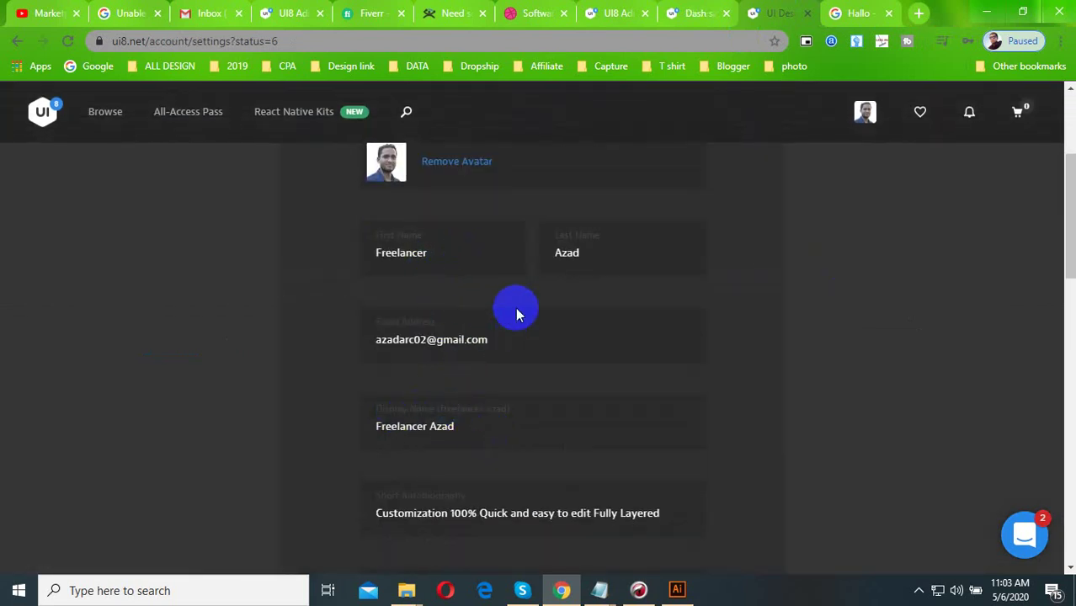
{"action": "scroll", "coordinate": [469, 409], "scroll_direction": "down", "scroll_amount": 1}
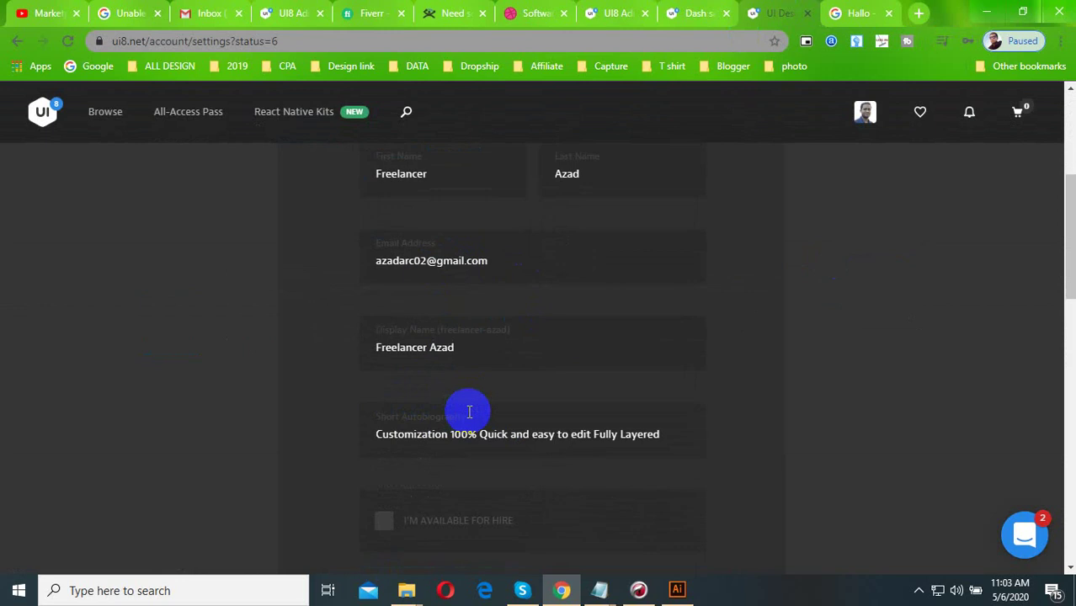
{"action": "scroll", "coordinate": [467, 370], "scroll_direction": "up", "scroll_amount": 4}
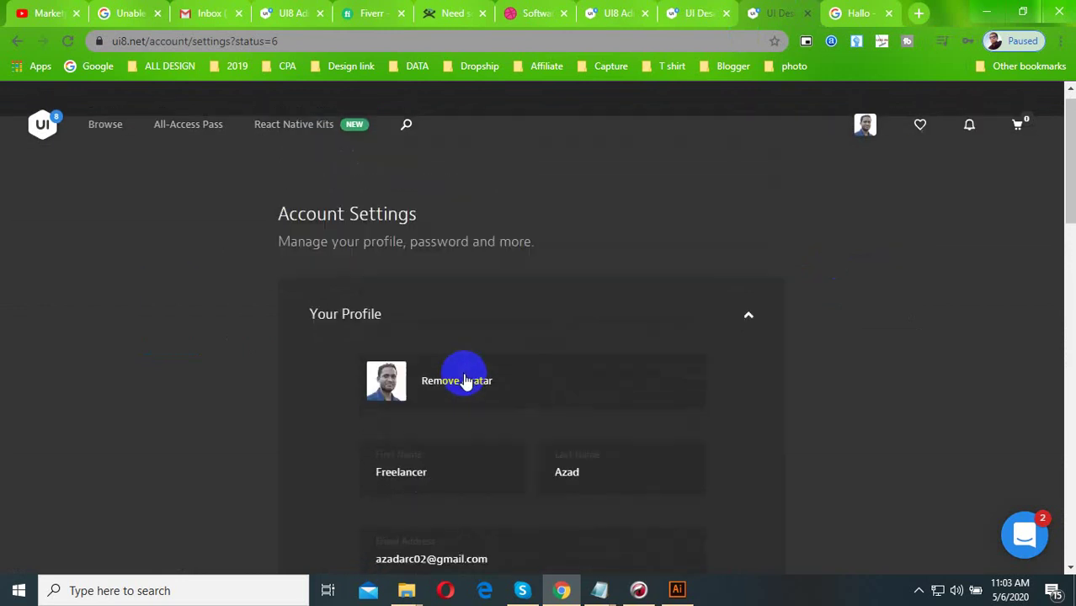
{"action": "scroll", "coordinate": [465, 387], "scroll_direction": "down", "scroll_amount": 5}
{"action": "scroll", "coordinate": [490, 403], "scroll_direction": "down", "scroll_amount": 1}
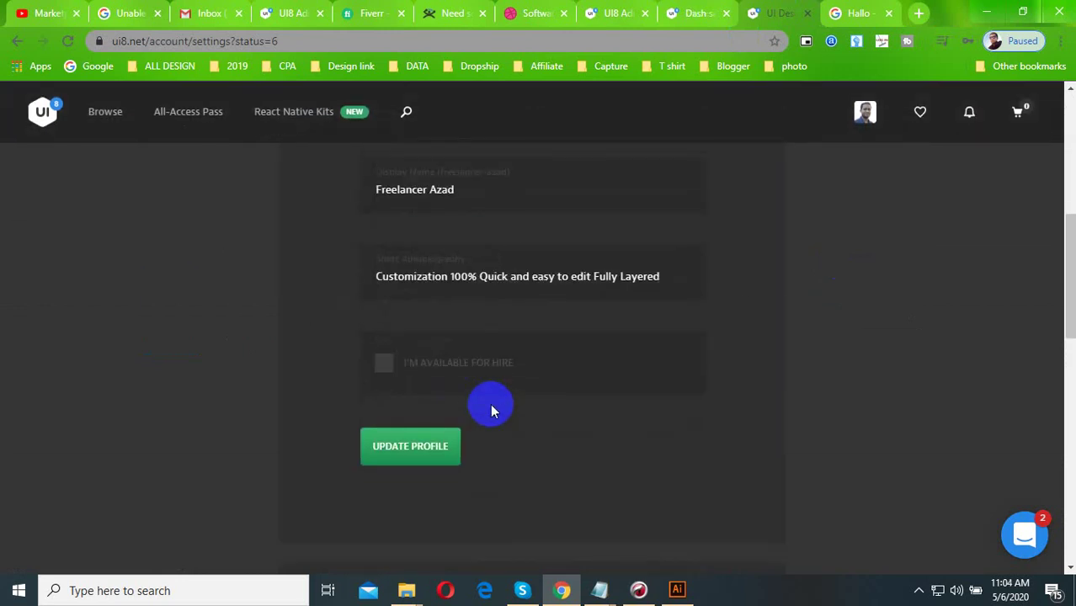
{"action": "left_click", "coordinate": [391, 365]}
{"action": "left_click", "coordinate": [448, 447]}
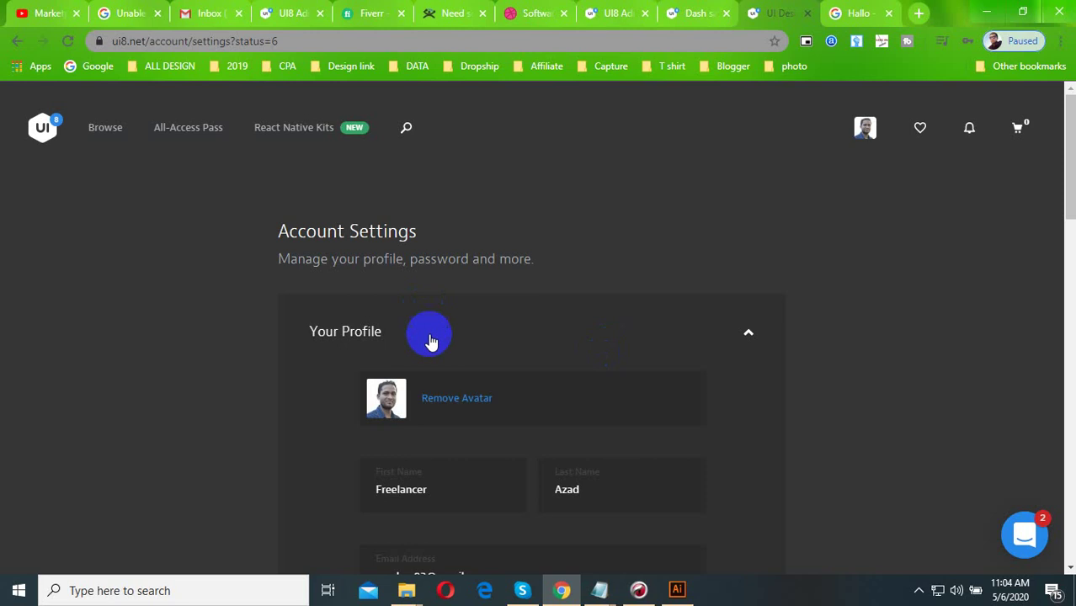
- Go over the short autobiography and try the available-for-hire option in the profile settings again
{"action": "scroll", "coordinate": [455, 399], "scroll_direction": "down", "scroll_amount": 3}
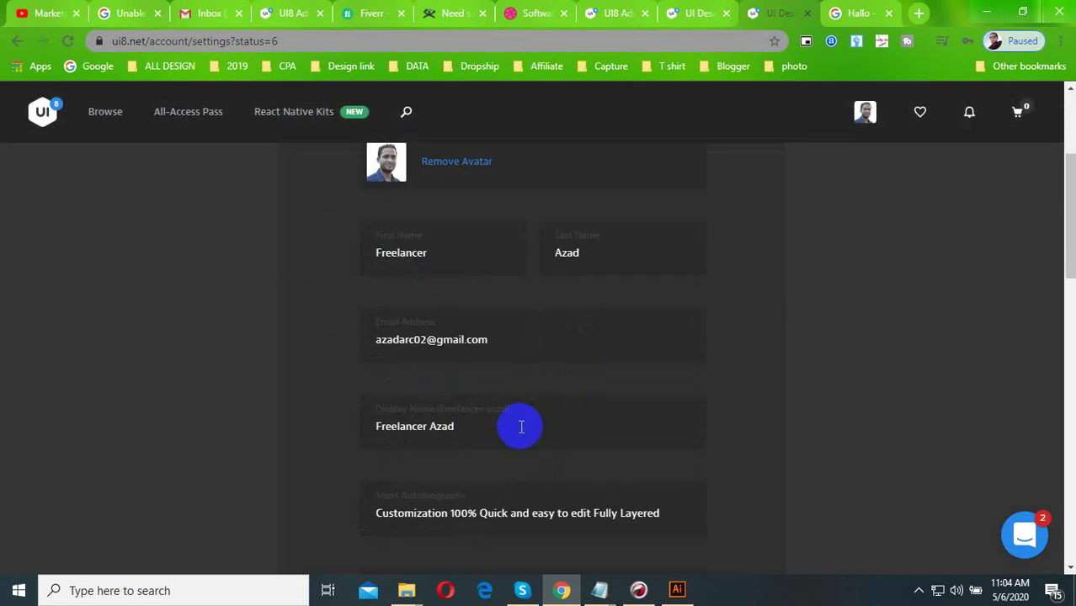
{"action": "scroll", "coordinate": [517, 430], "scroll_direction": "down", "scroll_amount": 2}
{"action": "left_click_drag", "start_coordinate": [555, 355], "coordinate": [629, 350]}
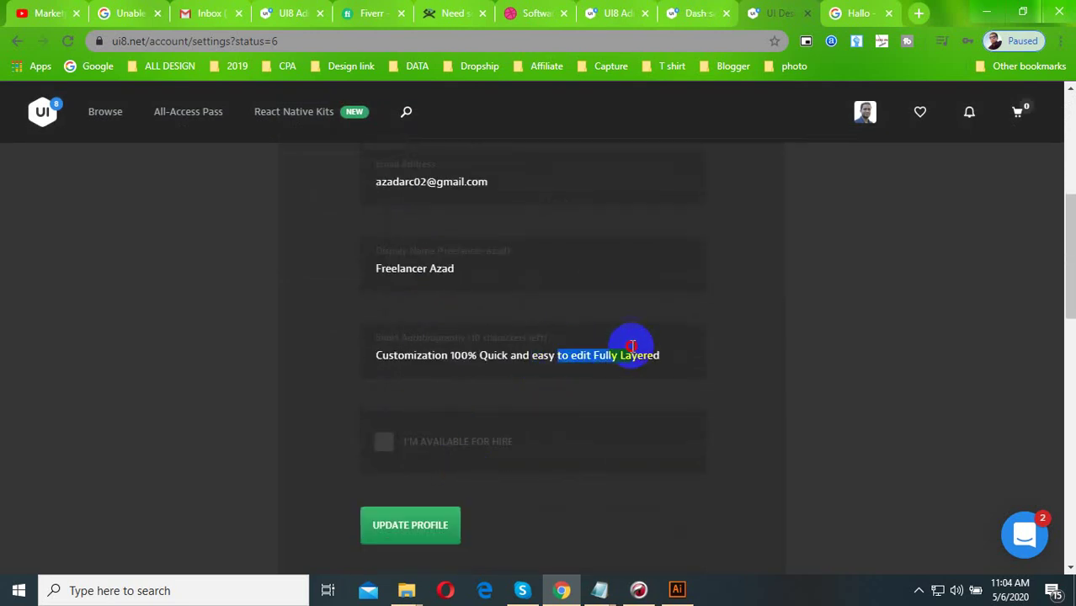
{"action": "left_click", "coordinate": [587, 390]}
{"action": "left_click", "coordinate": [497, 441]}
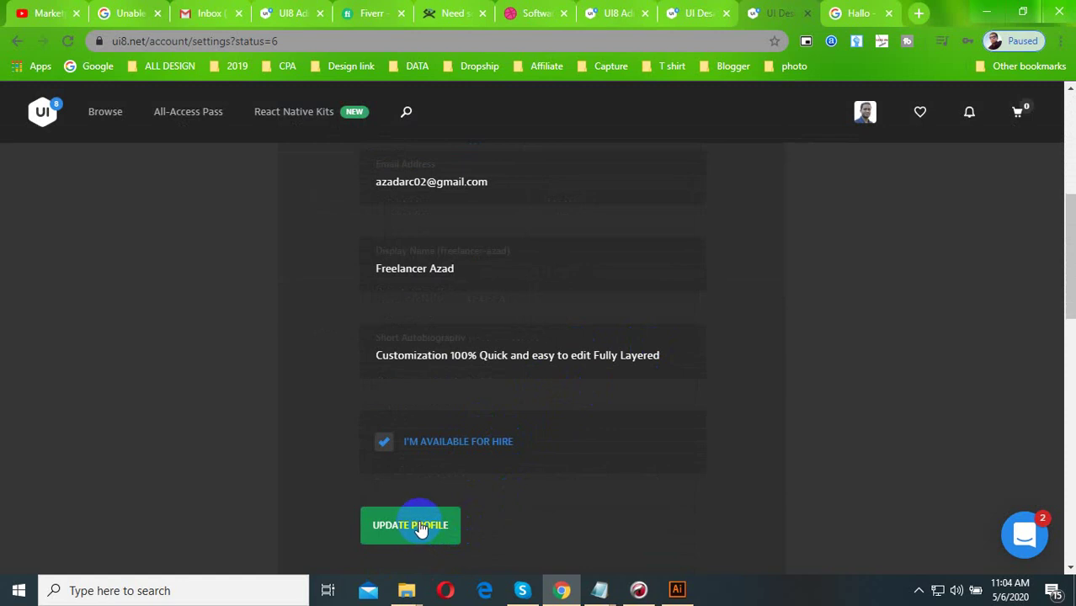
{"action": "left_click", "coordinate": [385, 459]}
{"action": "scroll", "coordinate": [730, 395], "scroll_direction": "up", "scroll_amount": 5}
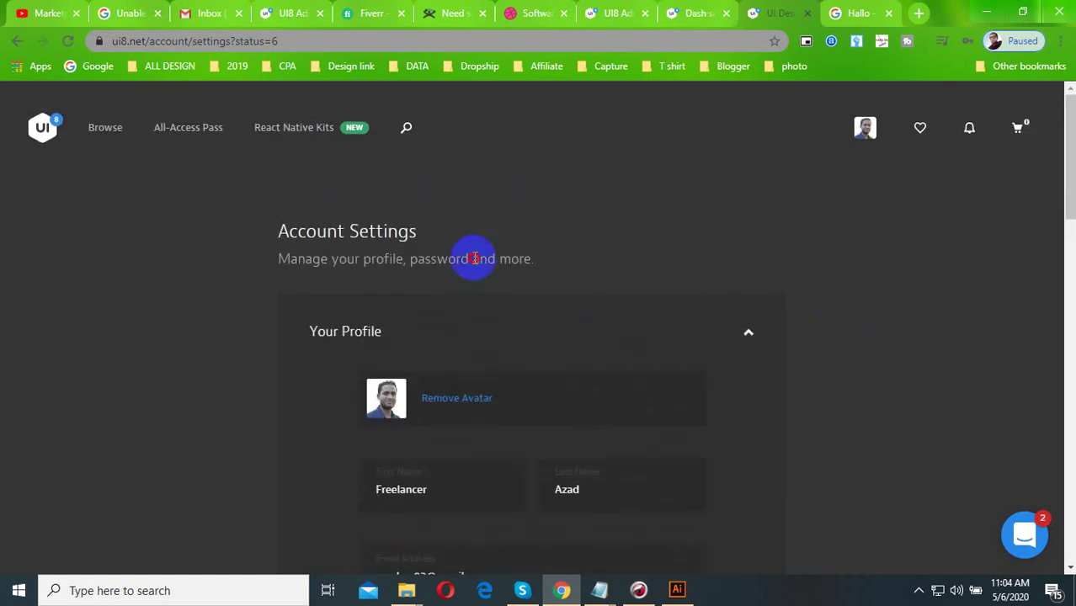
- Return to the Workout App product, save it with its uploaded zip file and review its general details
{"action": "left_click", "coordinate": [272, 8]}
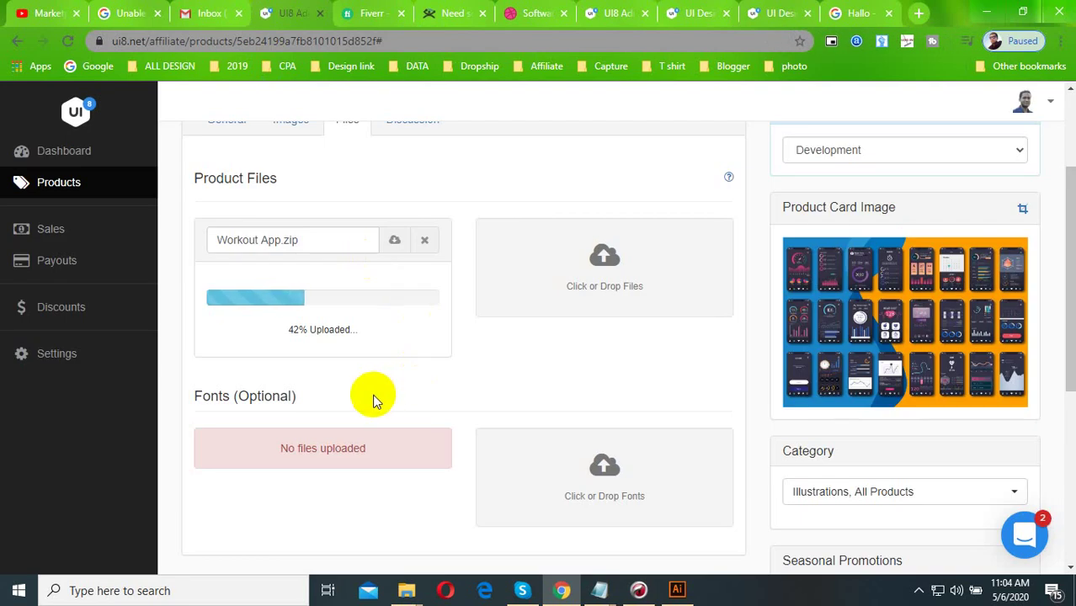
{"action": "left_click", "coordinate": [919, 592]}
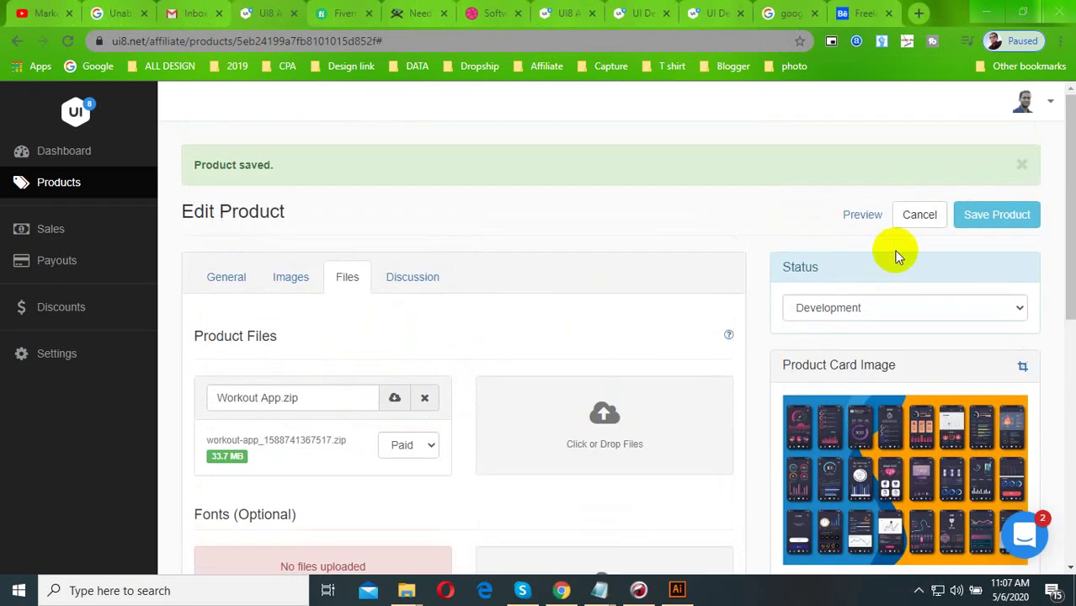
{"action": "left_click", "coordinate": [994, 217]}
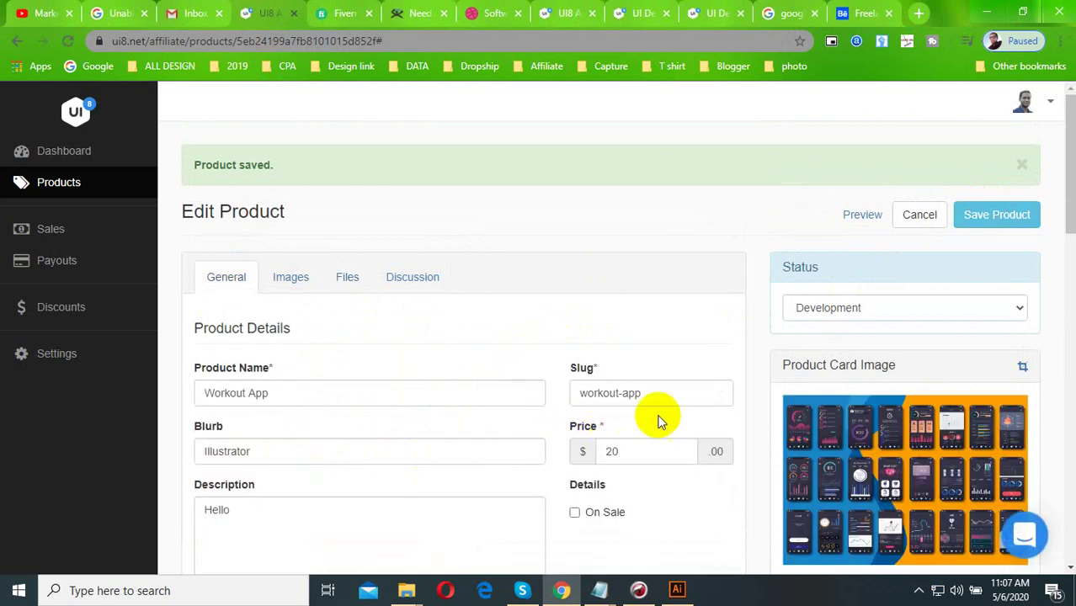
{"action": "scroll", "coordinate": [659, 421], "scroll_direction": "down", "scroll_amount": 2}
{"action": "scroll", "coordinate": [422, 425], "scroll_direction": "down", "scroll_amount": 3}
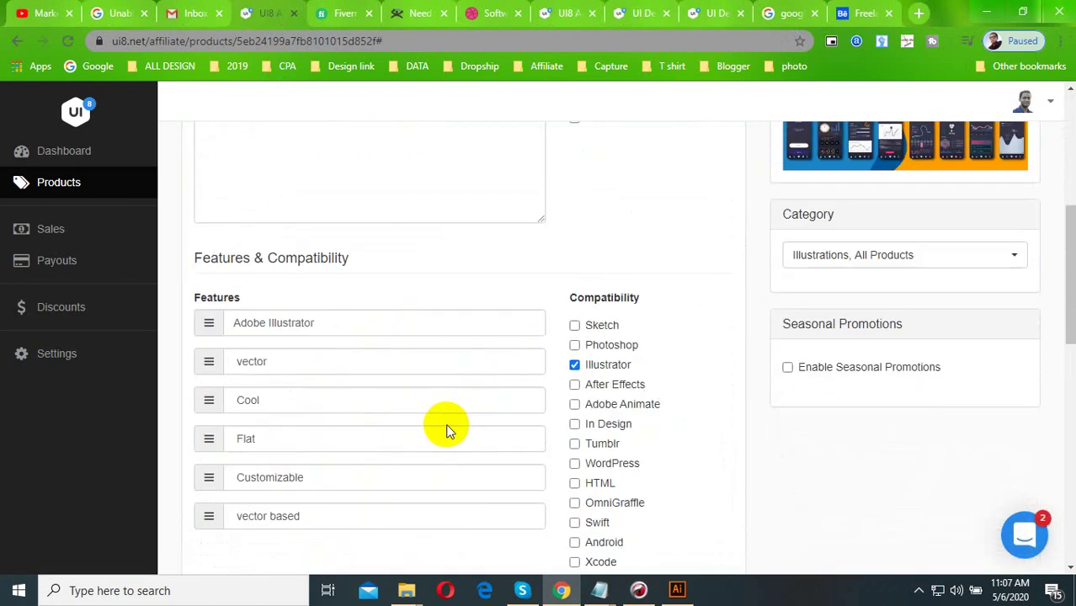
{"action": "scroll", "coordinate": [803, 400], "scroll_direction": "down", "scroll_amount": 5}
{"action": "scroll", "coordinate": [698, 440], "scroll_direction": "up", "scroll_amount": 2}
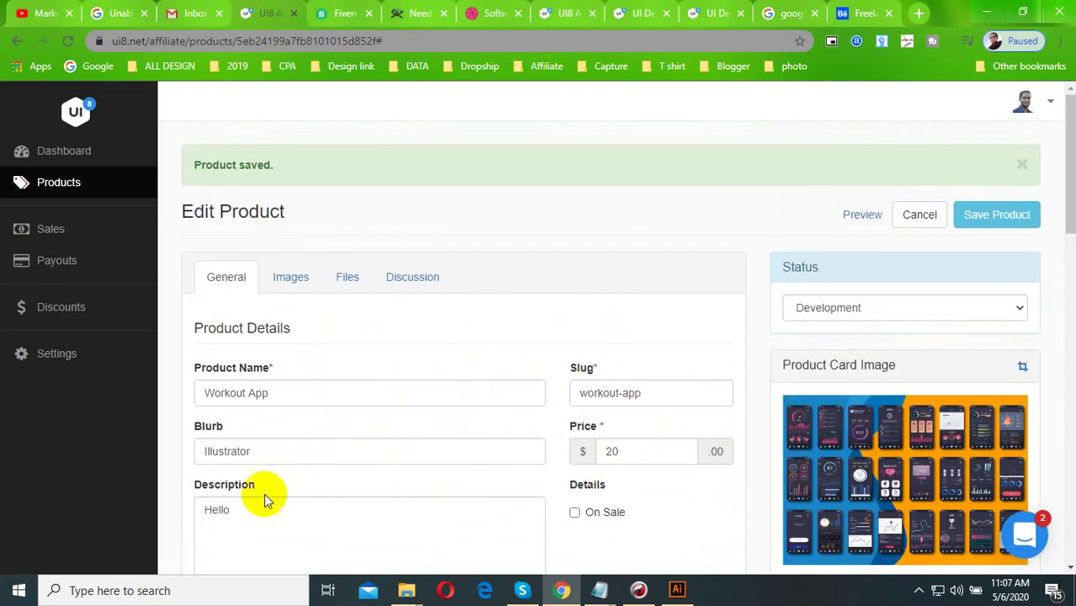
- In the Uplabs Notepad file, copy the description text from "Create a unique illustration" through "Download and enjoy!"
{"action": "scroll", "coordinate": [263, 500], "scroll_direction": "down", "scroll_amount": 2}
{"action": "left_click", "coordinate": [252, 375]}
{"action": "mouse_move", "coordinate": [627, 579]}
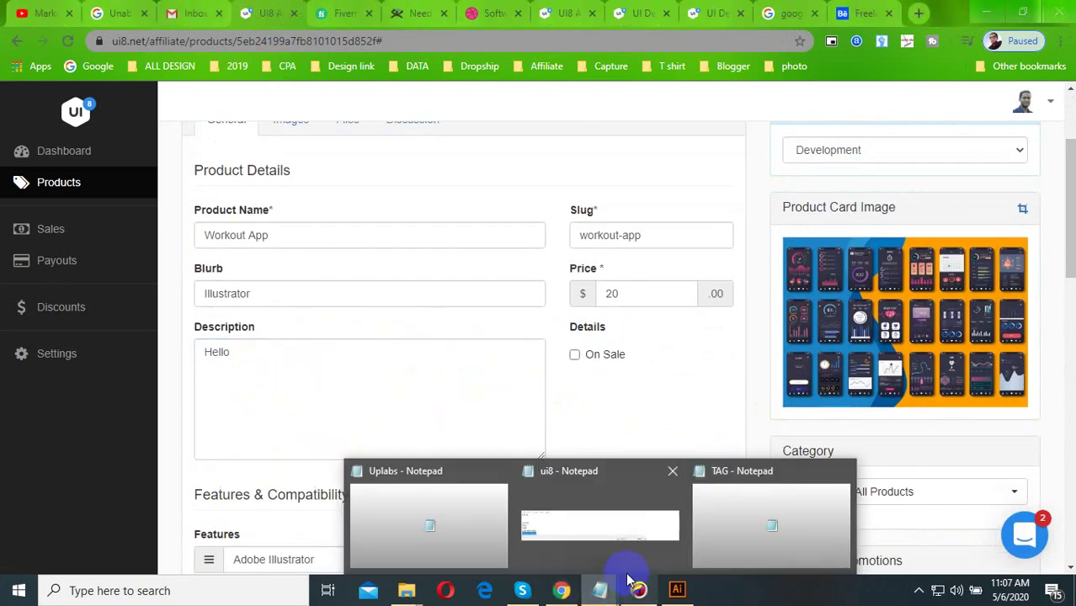
{"action": "left_click", "coordinate": [488, 512]}
{"action": "key", "text": "Down"}
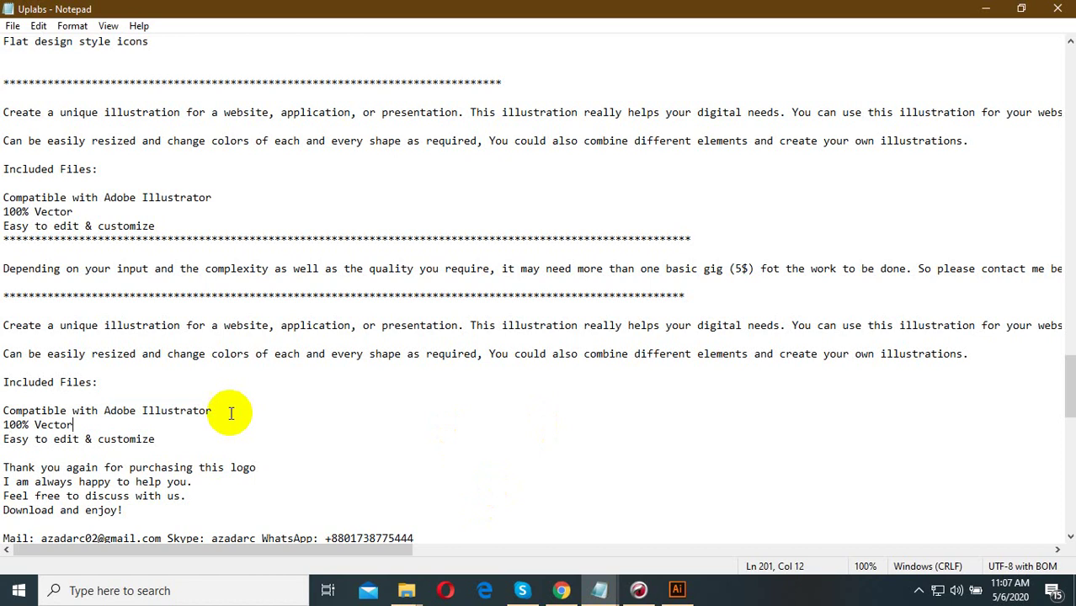
{"action": "left_click_drag", "start_coordinate": [6, 325], "coordinate": [206, 438]}
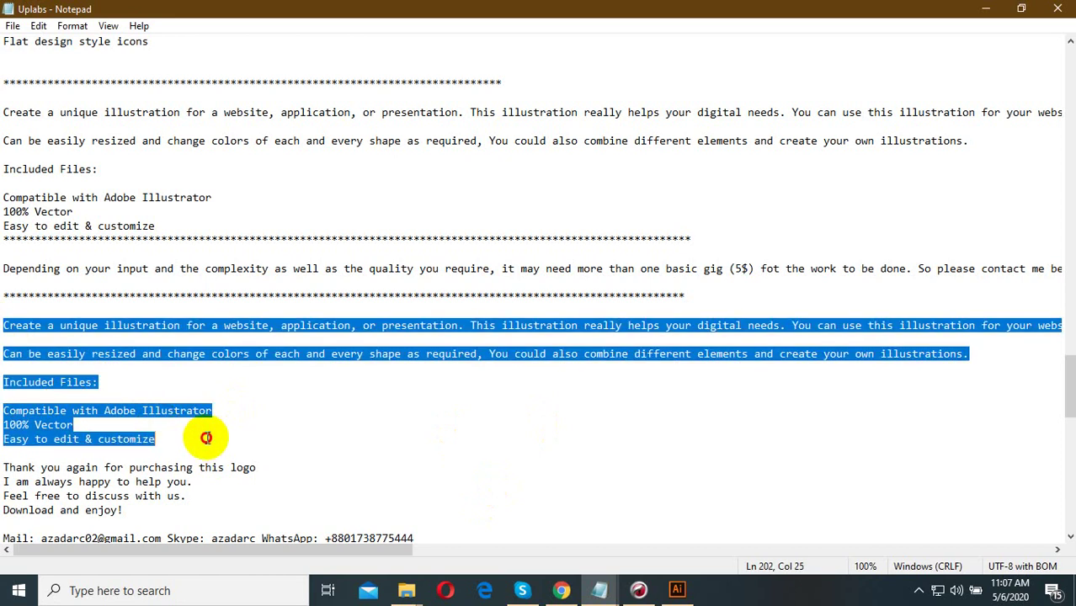
{"action": "left_click_drag", "start_coordinate": [124, 510], "coordinate": [15, 331]}
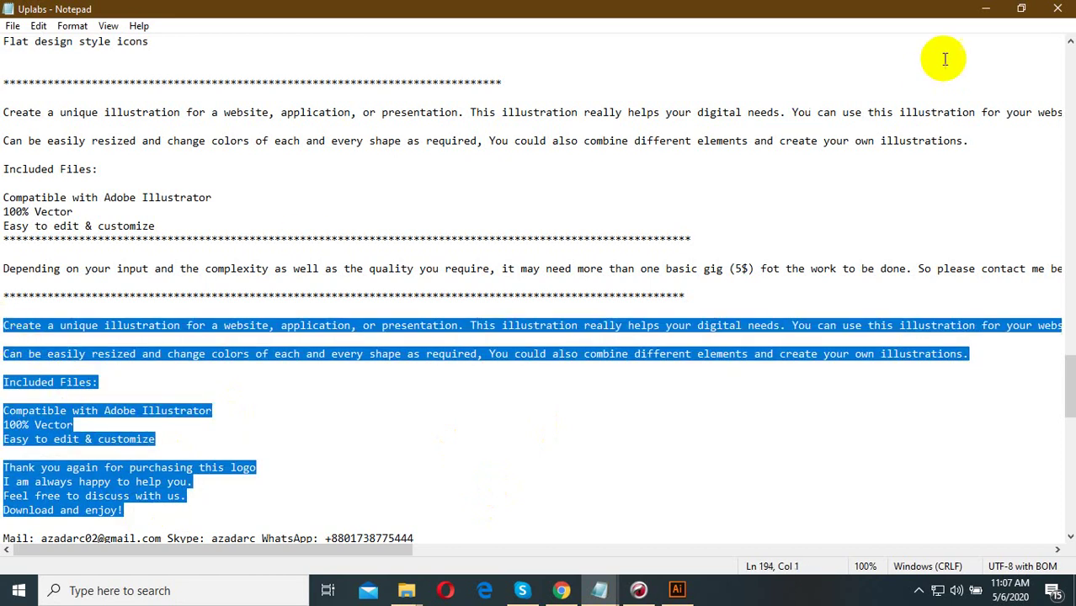
- Replace the product description "Hello" with the copied illustration text and save the product
{"action": "left_click", "coordinate": [984, 12]}
{"action": "left_click_drag", "start_coordinate": [252, 353], "coordinate": [162, 362]}
{"action": "key", "text": "ctrl+v"}
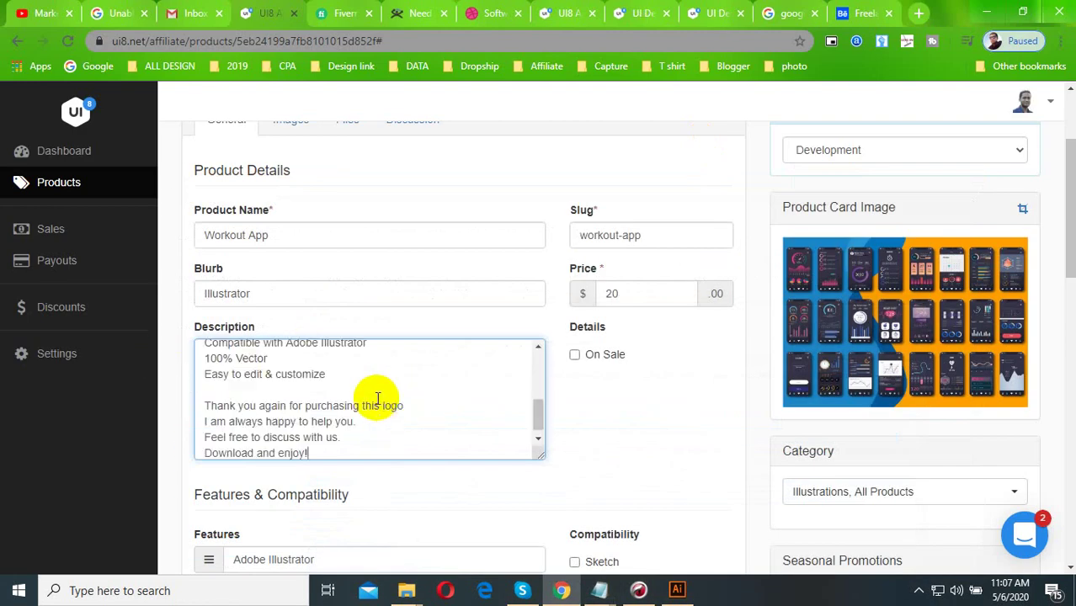
{"action": "scroll", "coordinate": [389, 402], "scroll_direction": "up", "scroll_amount": 5}
{"action": "scroll", "coordinate": [657, 389], "scroll_direction": "up", "scroll_amount": 1}
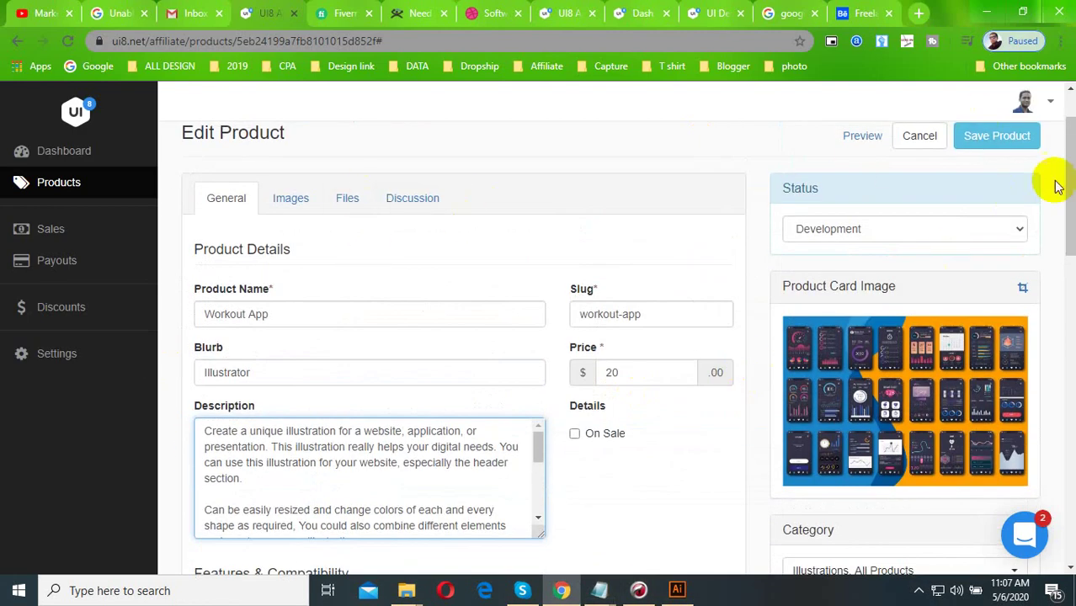
{"action": "left_click", "coordinate": [1004, 137]}
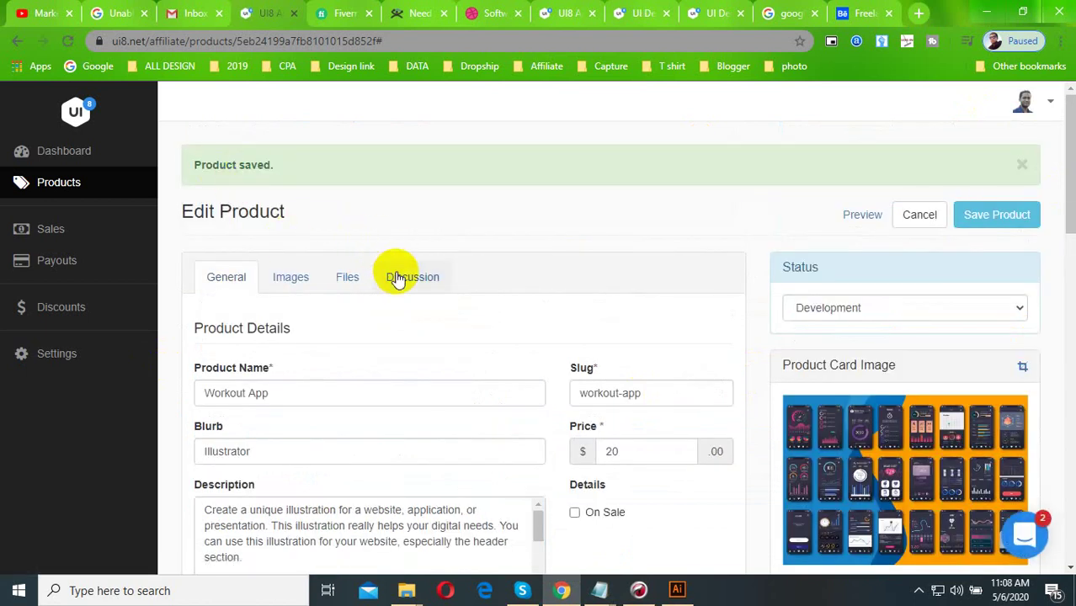
- Look at the product's discussion section, set the product status to Submitted for Review and save the product
{"action": "left_click", "coordinate": [409, 278]}
{"action": "scroll", "coordinate": [337, 353], "scroll_direction": "down", "scroll_amount": 2}
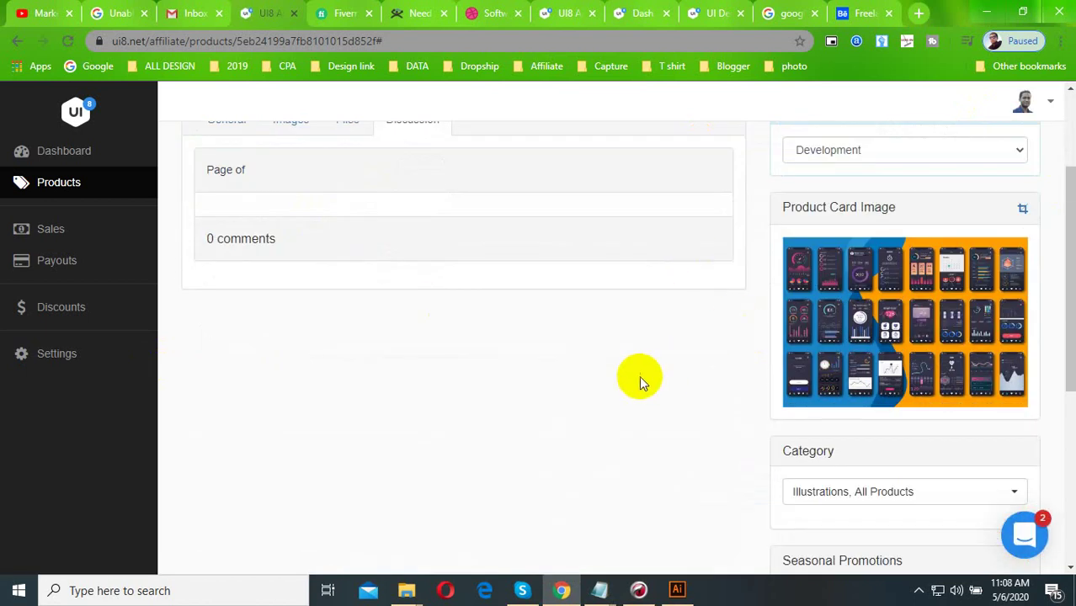
{"action": "scroll", "coordinate": [902, 431], "scroll_direction": "down", "scroll_amount": 2}
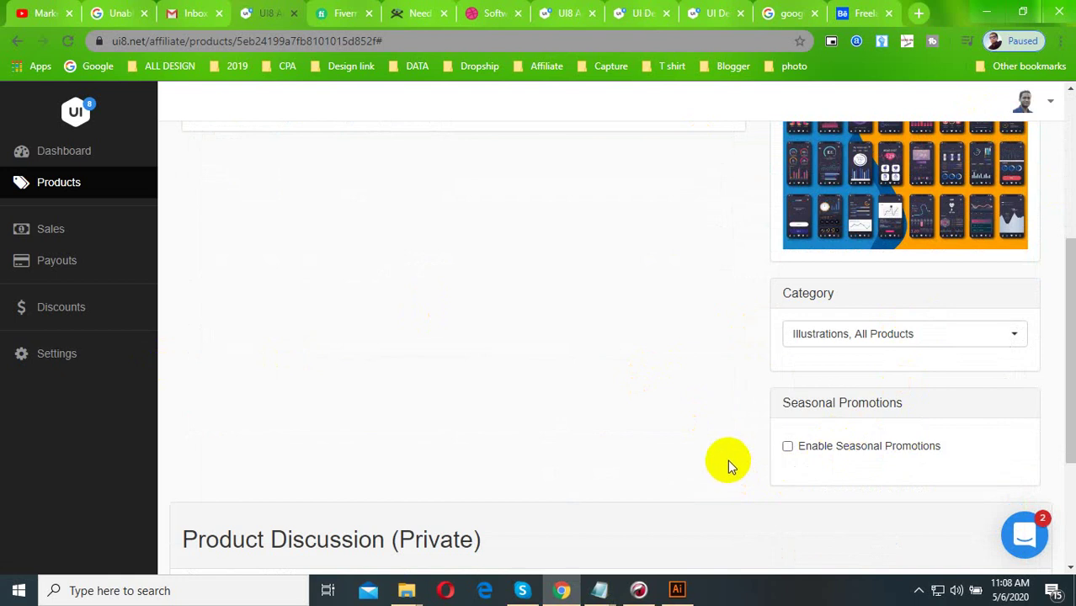
{"action": "scroll", "coordinate": [728, 460], "scroll_direction": "up", "scroll_amount": 3}
{"action": "left_click", "coordinate": [853, 234]}
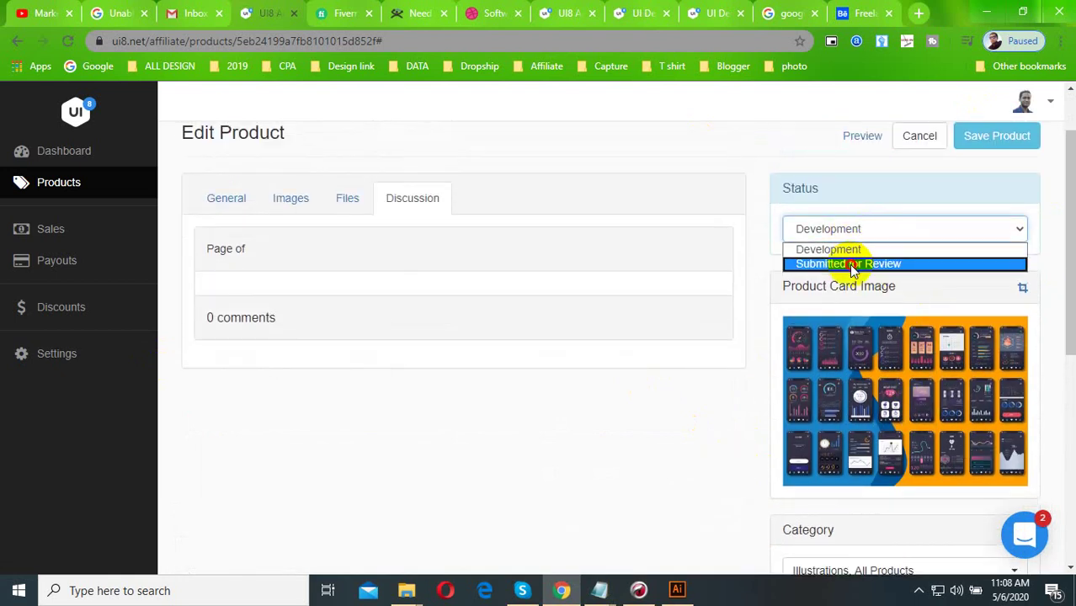
{"action": "left_click", "coordinate": [848, 263]}
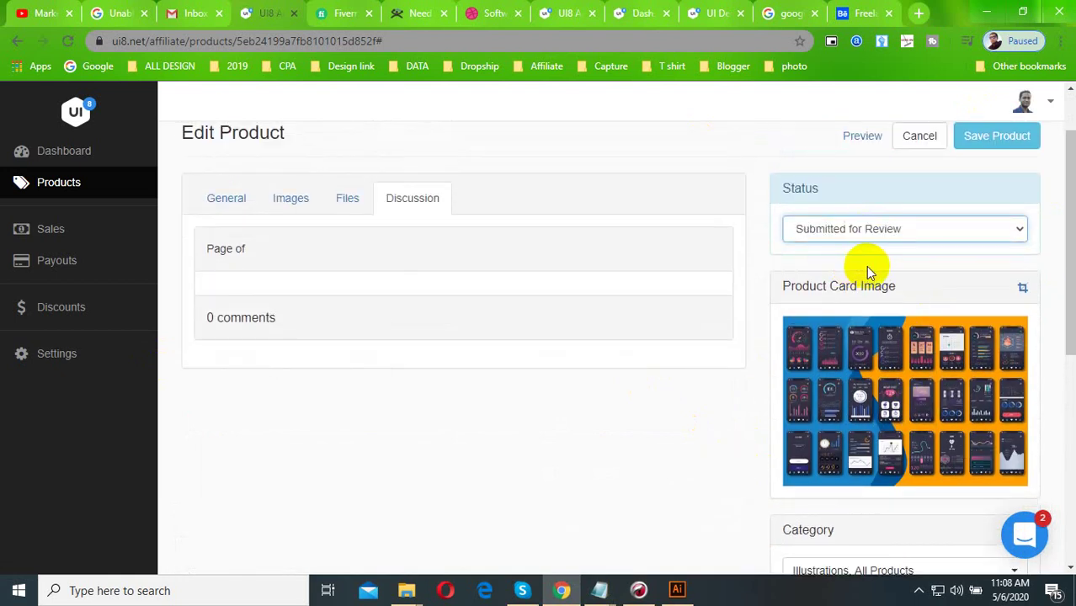
{"action": "left_click", "coordinate": [992, 138]}
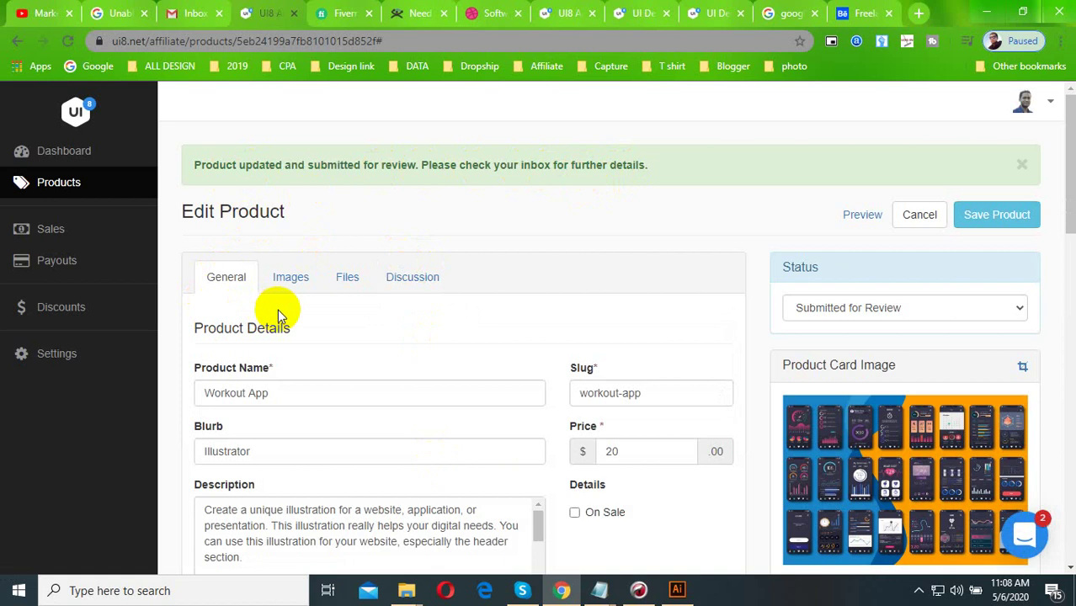
- Look over the submitted product's details and the affiliate dashboard, and open the list of submitted products
{"action": "scroll", "coordinate": [548, 353], "scroll_direction": "down", "scroll_amount": 4}
{"action": "scroll", "coordinate": [440, 406], "scroll_direction": "up", "scroll_amount": 1}
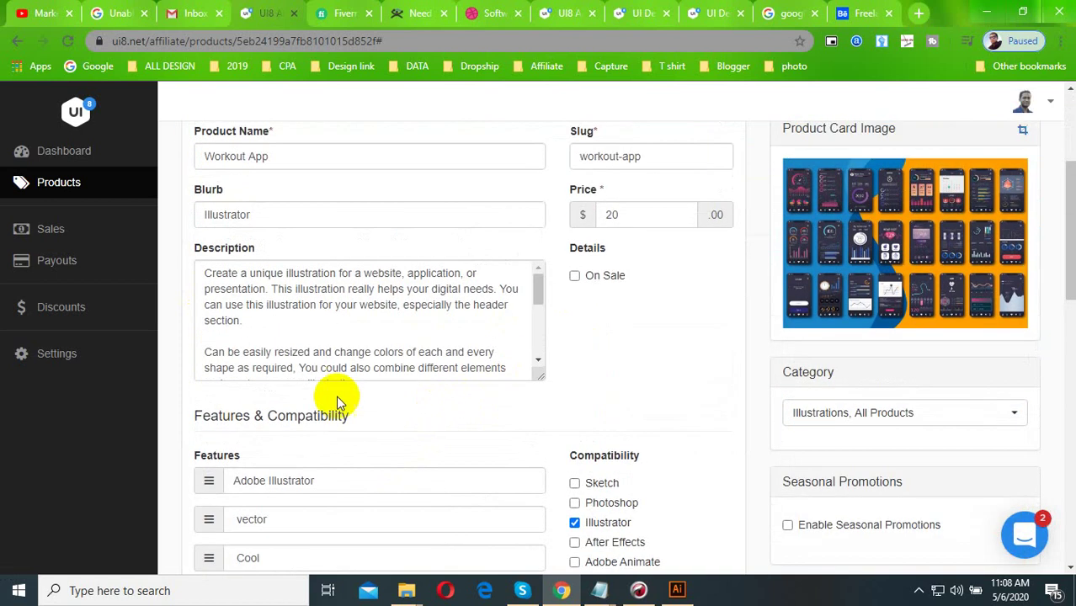
{"action": "left_click", "coordinate": [72, 229]}
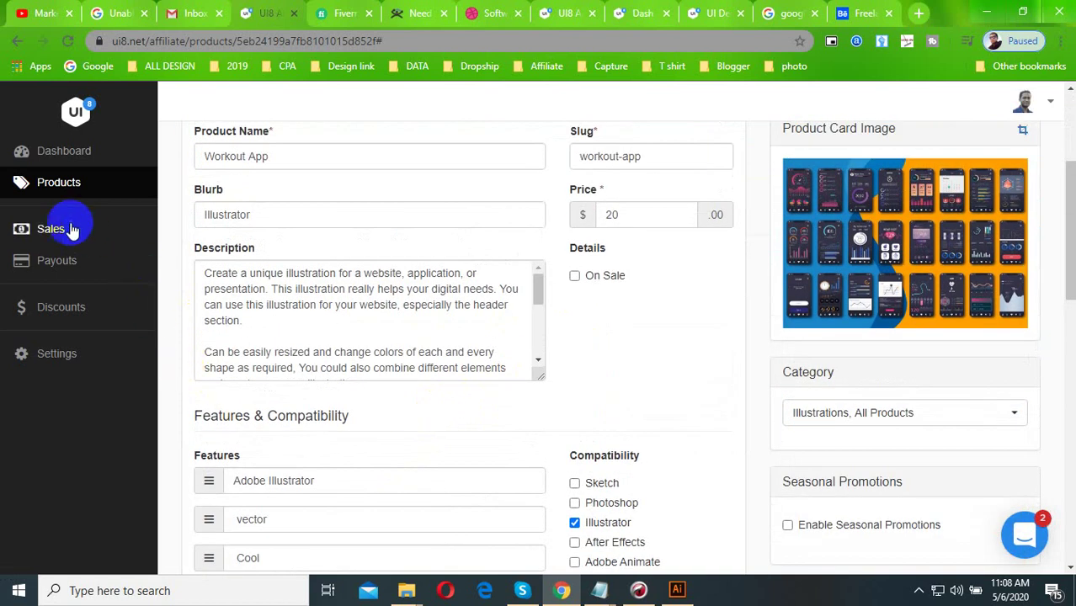
{"action": "left_click", "coordinate": [65, 155]}
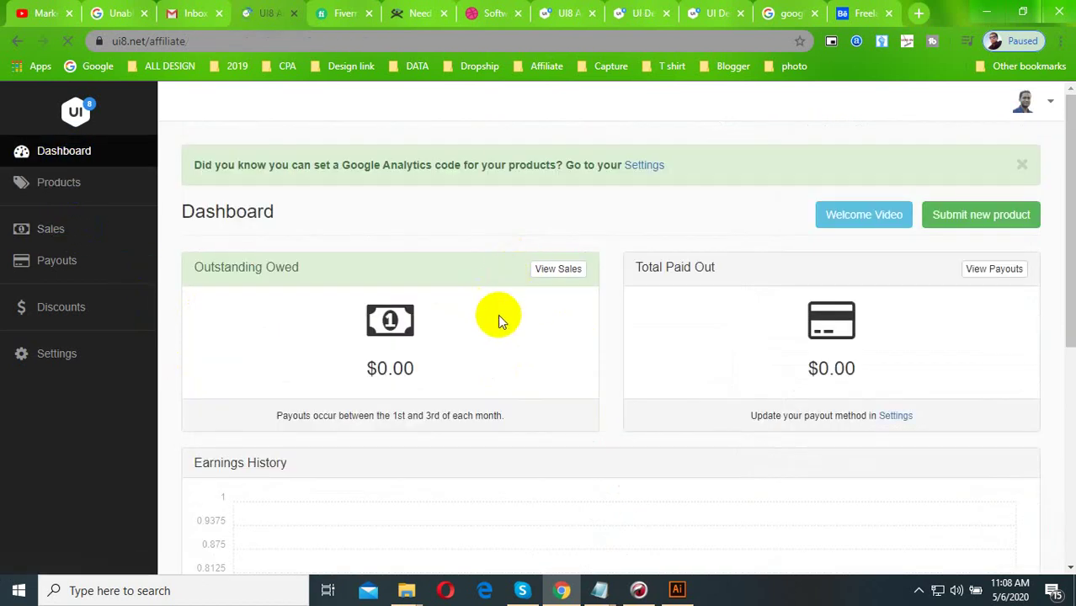
{"action": "left_click", "coordinate": [59, 235]}
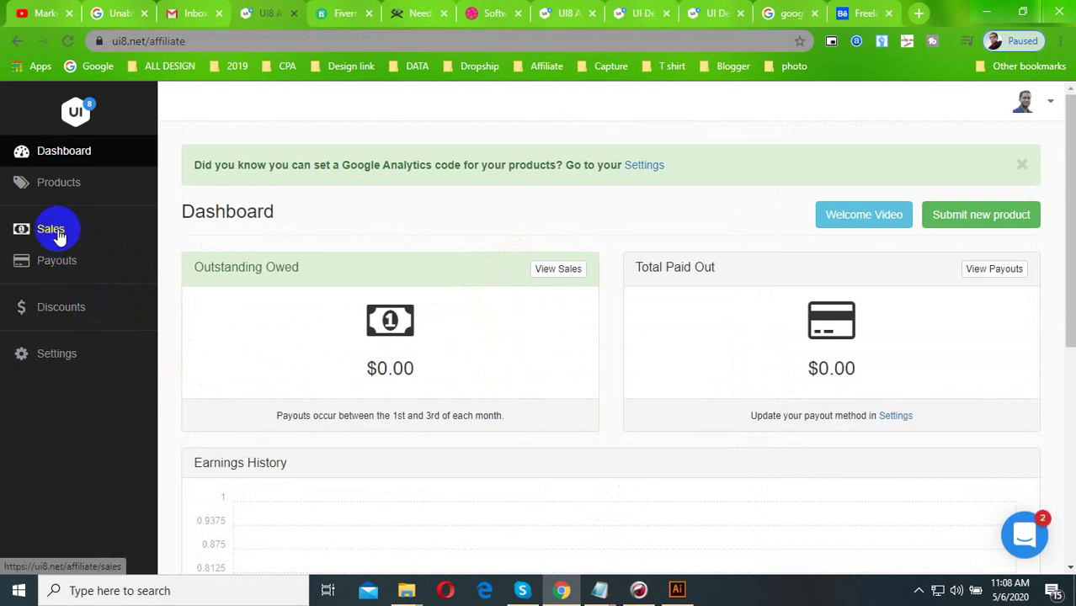
{"action": "left_click", "coordinate": [65, 201]}
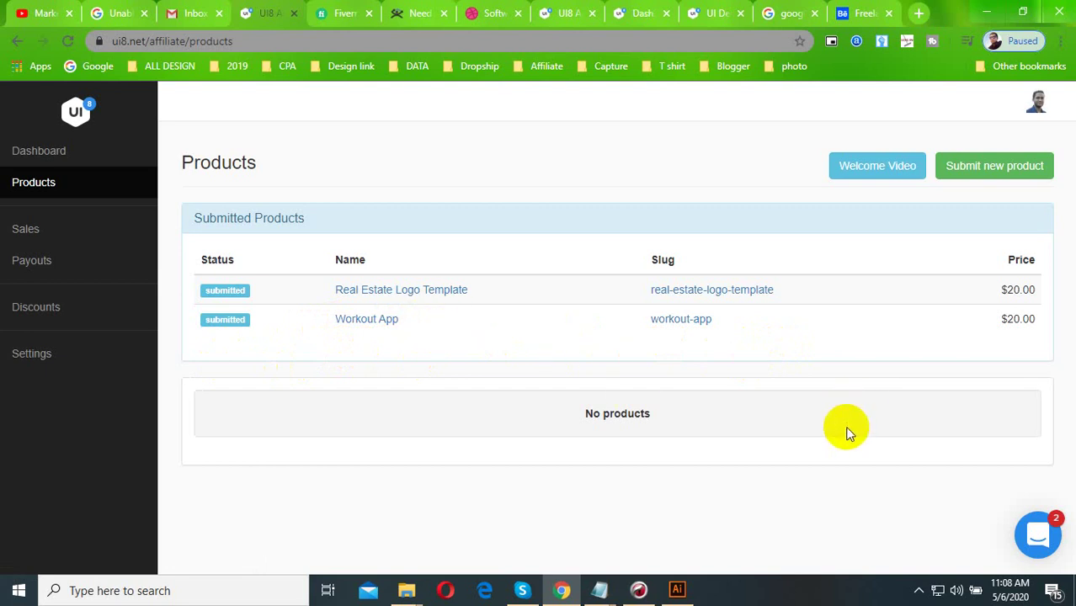
{"action": "left_click", "coordinate": [919, 594]}
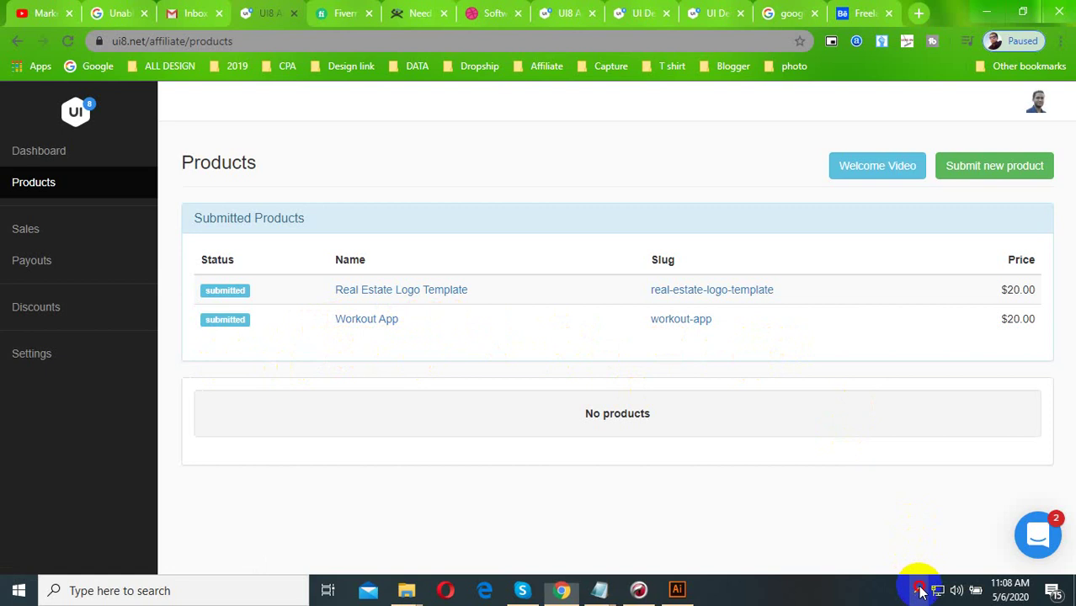
{"action": "left_click", "coordinate": [920, 592]}
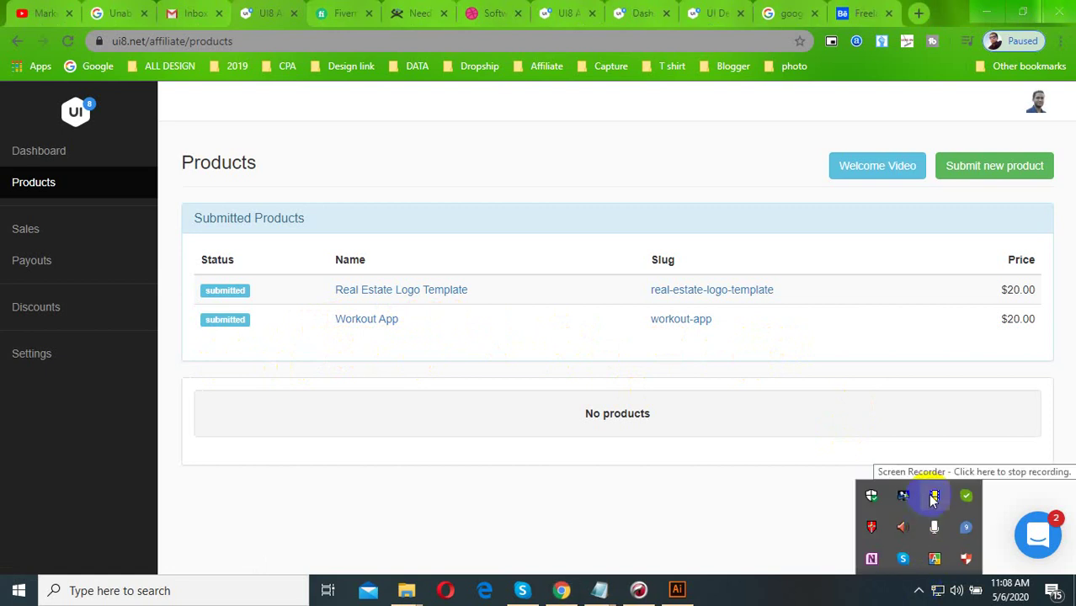